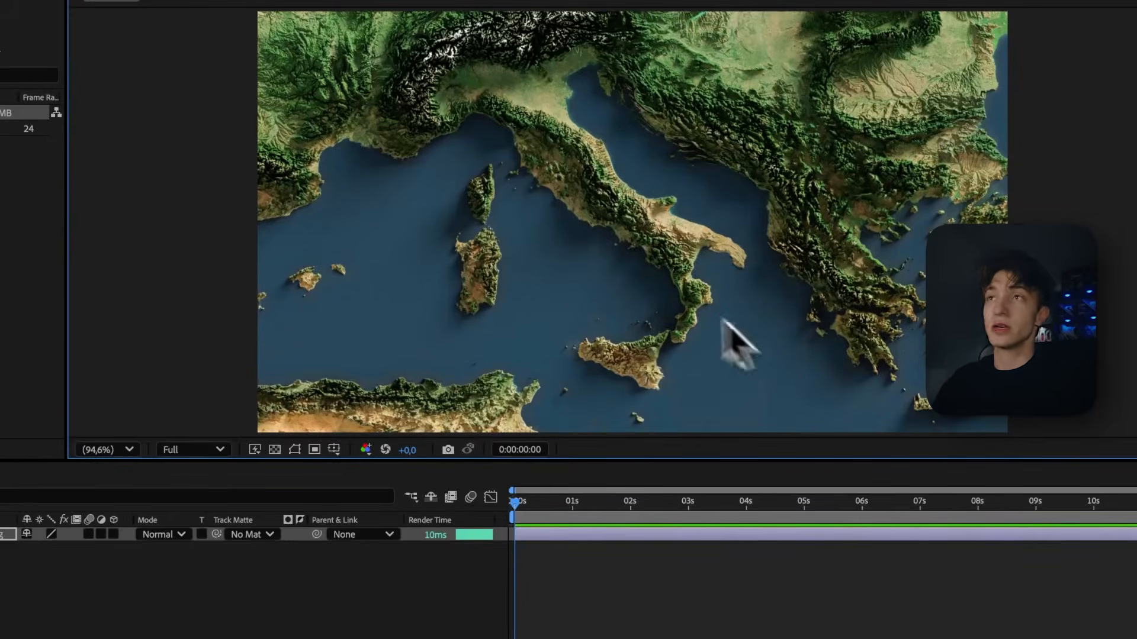
Find the Keylight effect and apply it to the map image layer.
key("super+s")
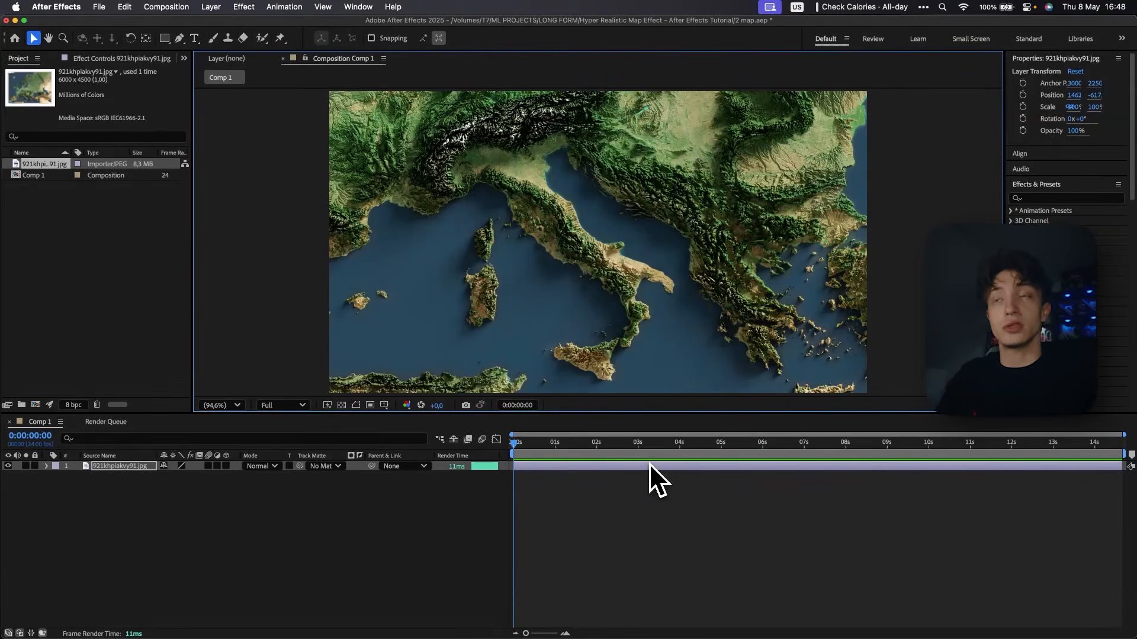
key("BackSpace")
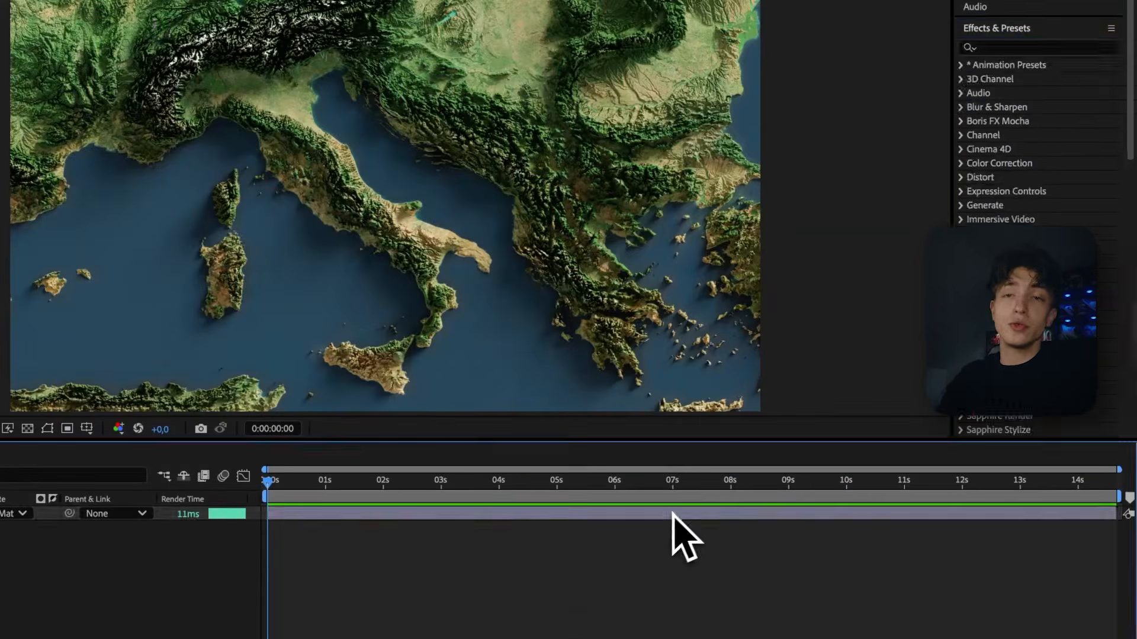
left_click(669, 514)
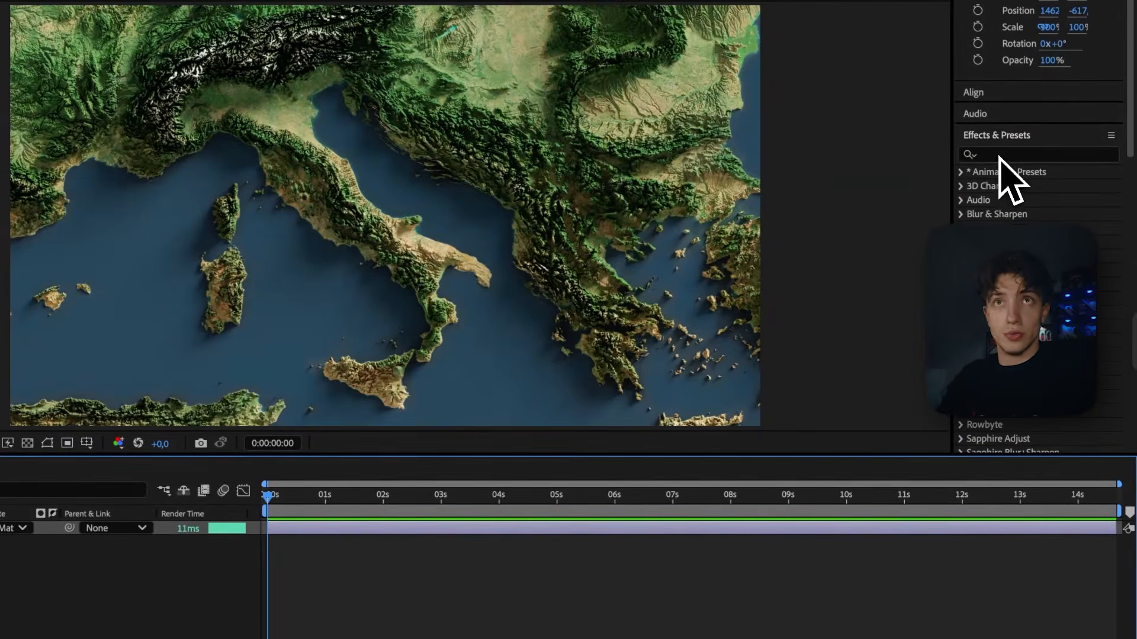
left_click(999, 155)
type("k")
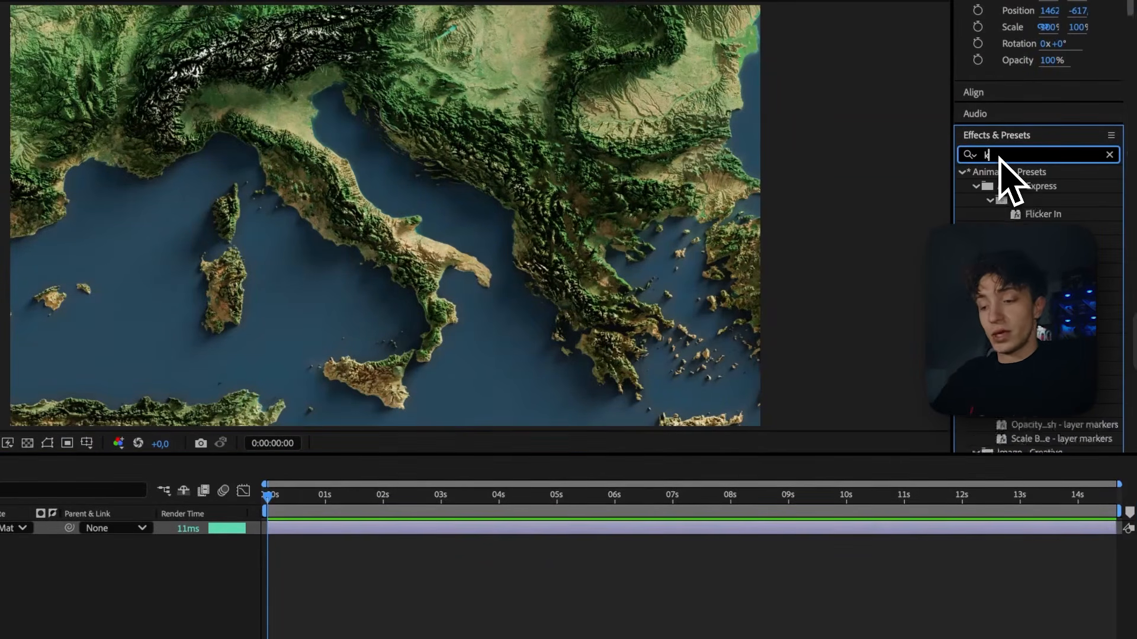
type("eyligh")
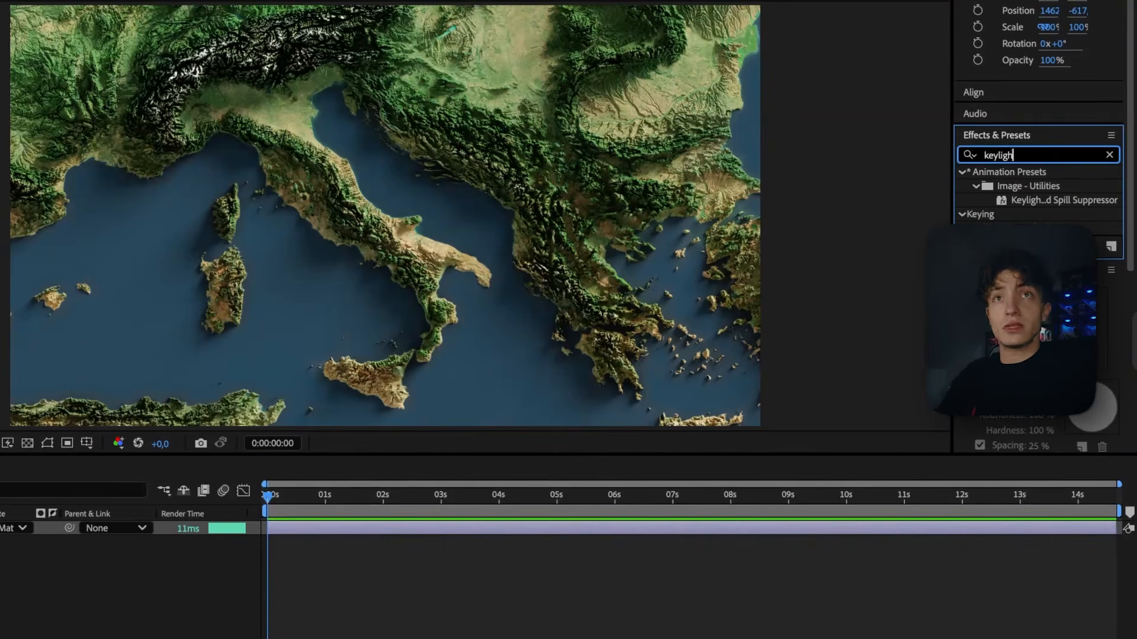
left_click_drag(1024, 228, 498, 531)
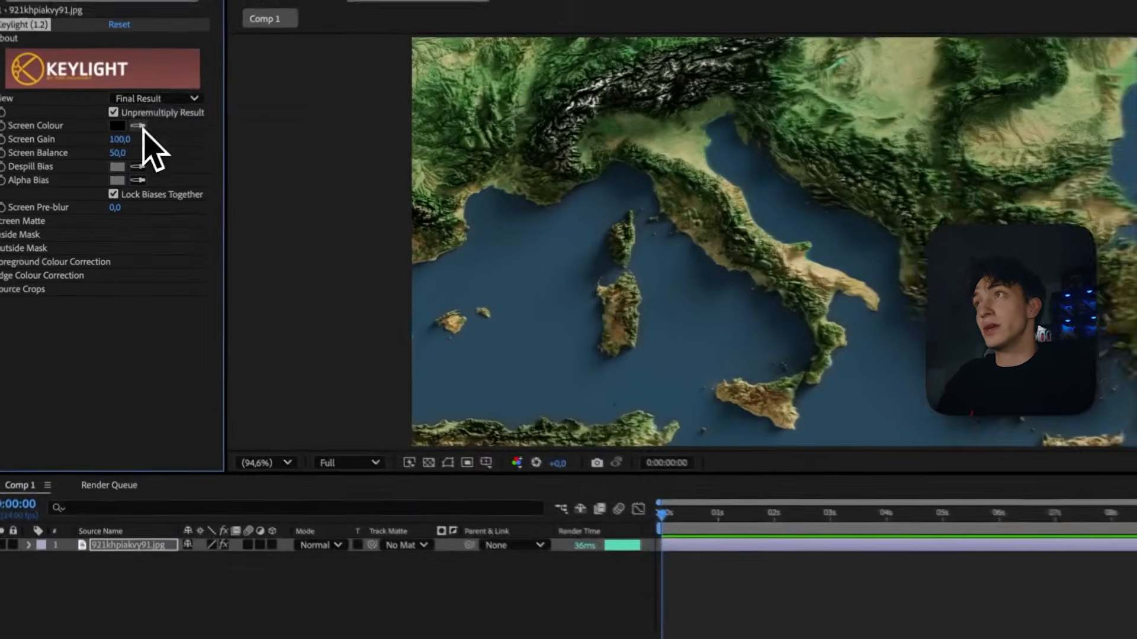
Sample the blue sea as Keylight's Screen Colour and show the transparency grid behind the keyed map.
left_click(126, 157)
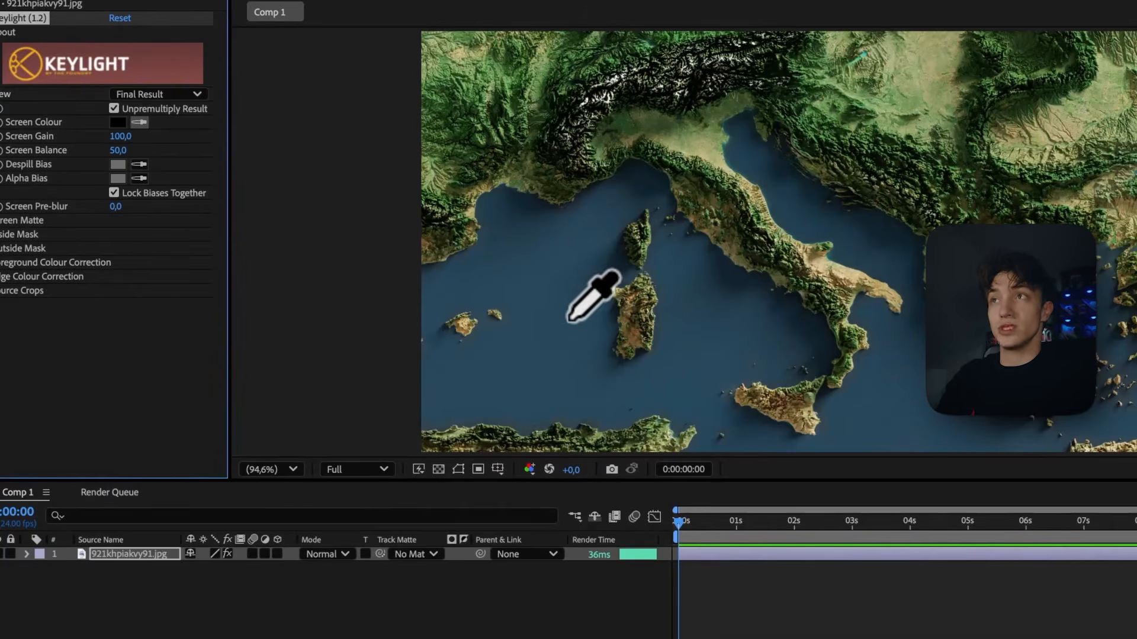
left_click(554, 299)
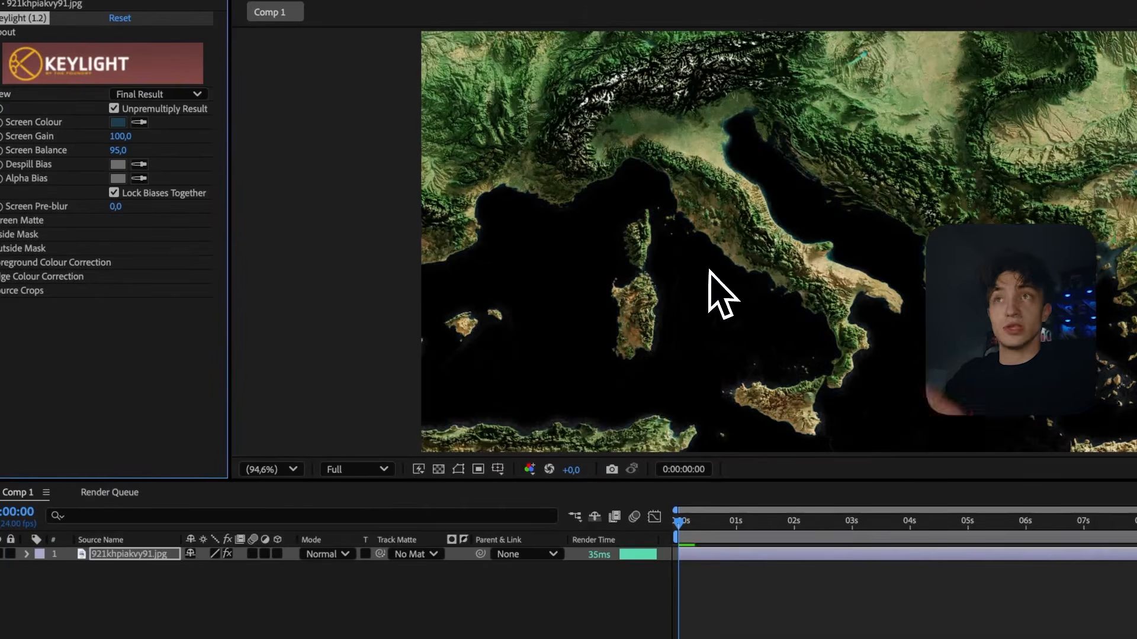
left_click(439, 470)
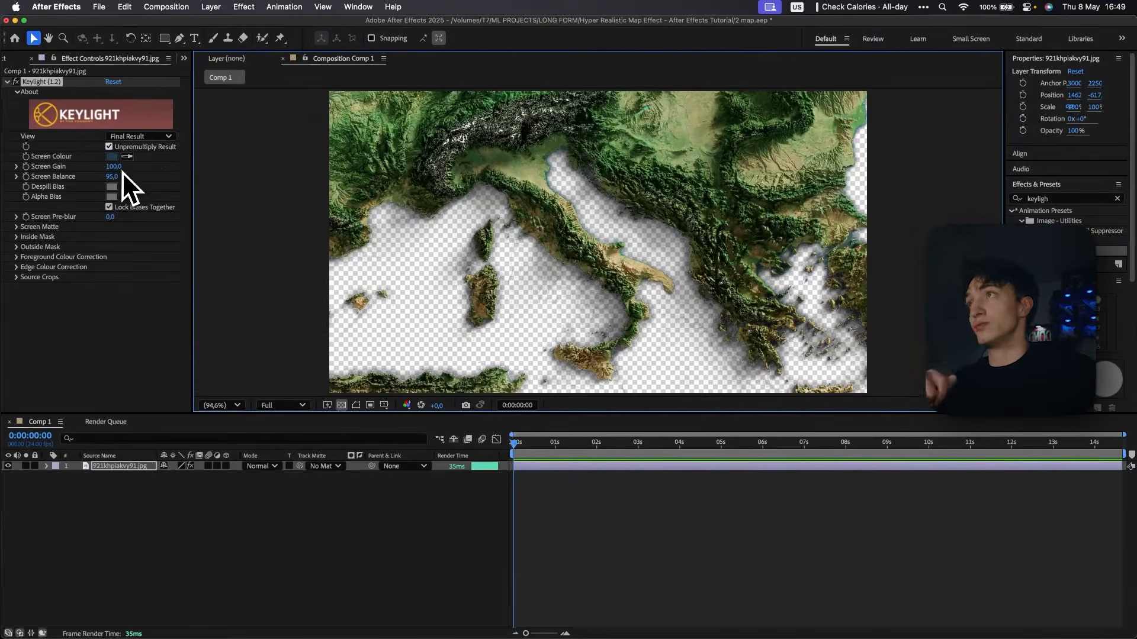
Set Keylight's Screen Gain to 204 and Screen Balance to 73, and compare the map with and without the effect.
key("super+z")
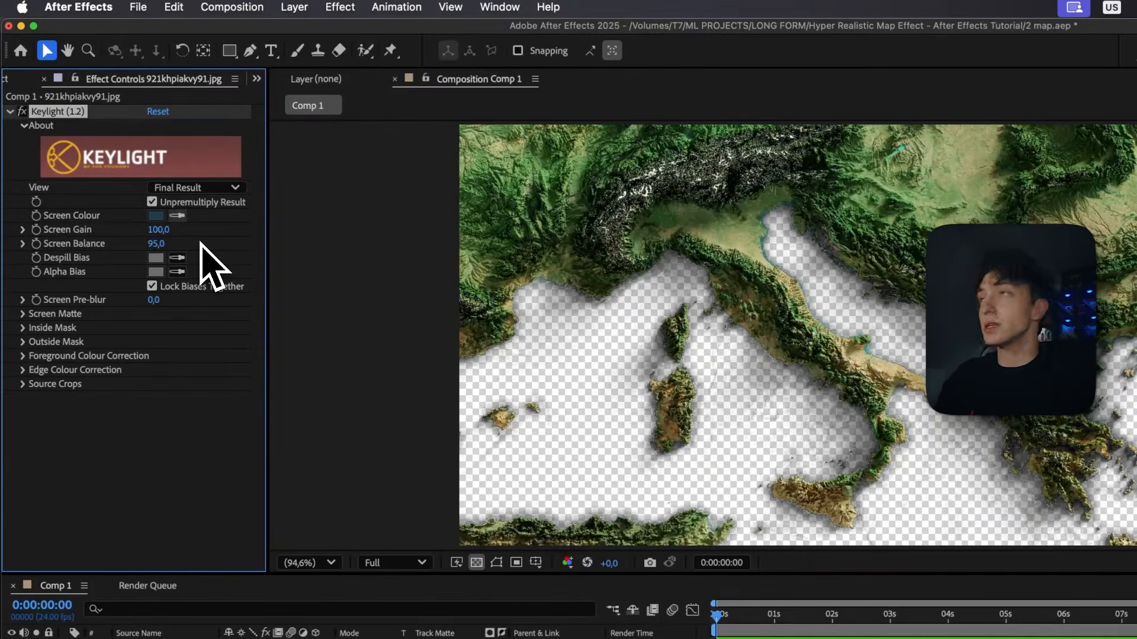
left_click_drag(193, 233, 249, 242)
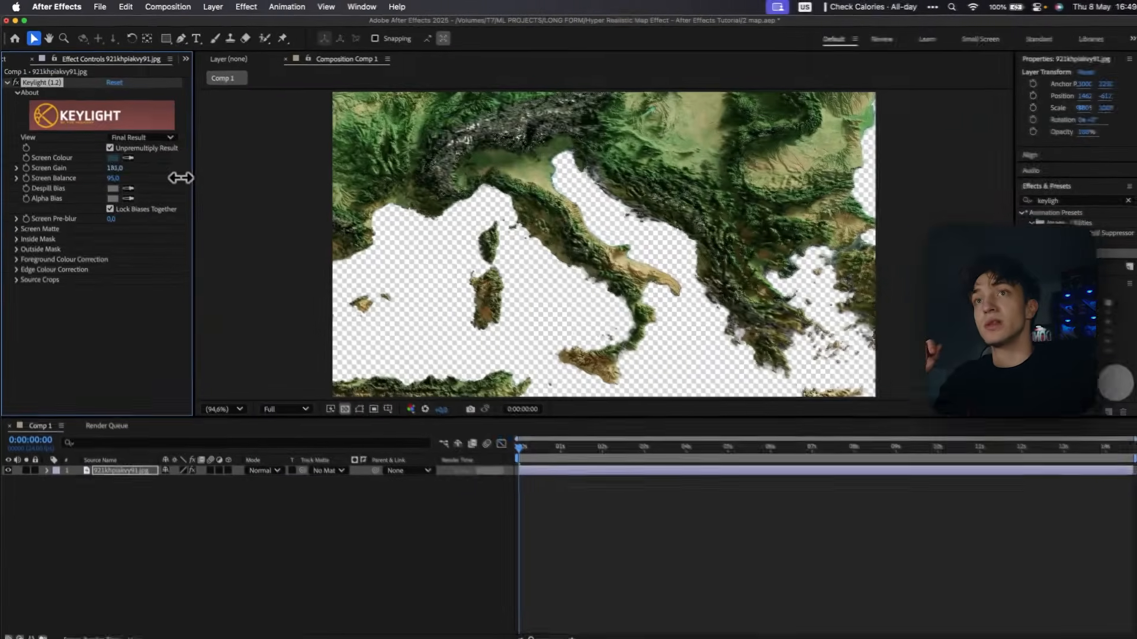
mouse_move(181, 178)
left_mouse_down()
mouse_move(230, 171)
mouse_move(171, 174)
mouse_move(189, 174)
left_mouse_up()
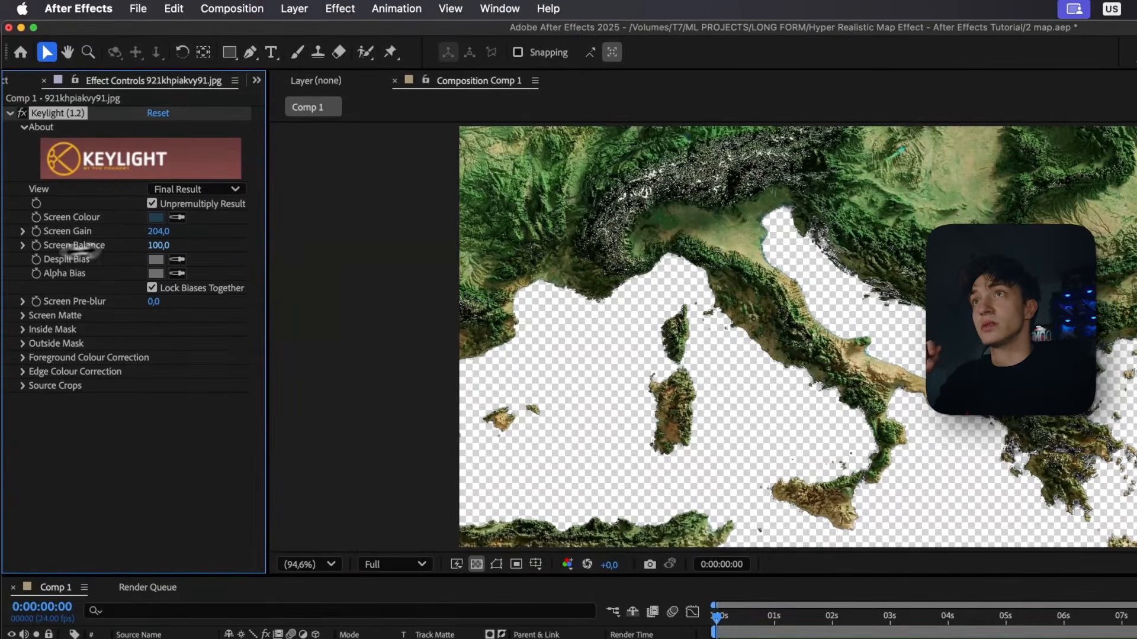
left_click_drag(89, 252, 194, 237)
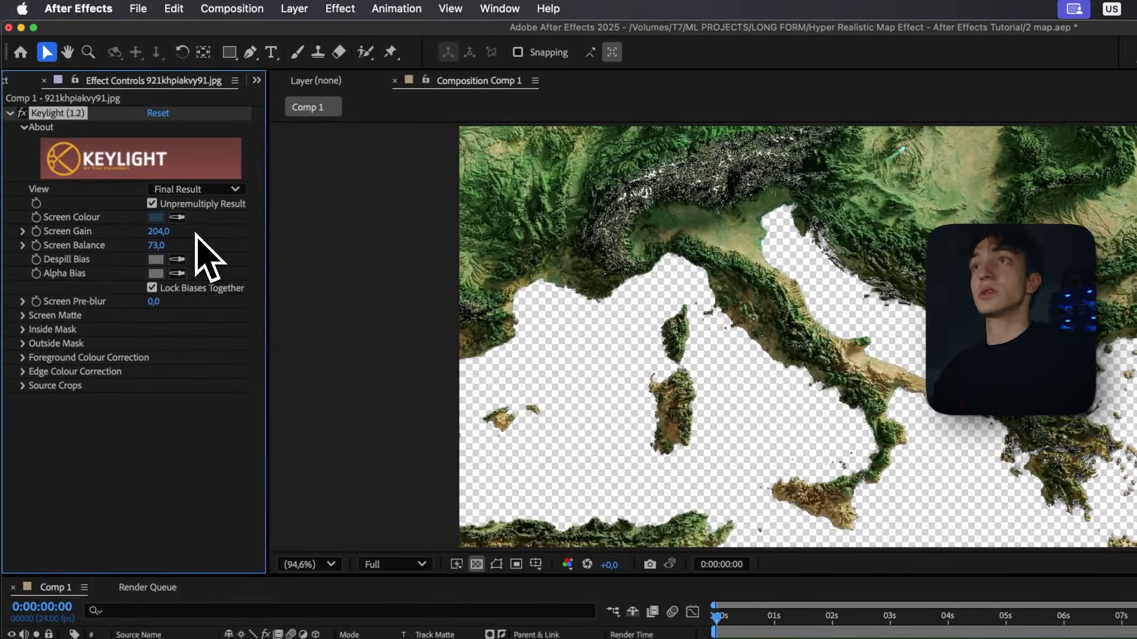
left_click(195, 234)
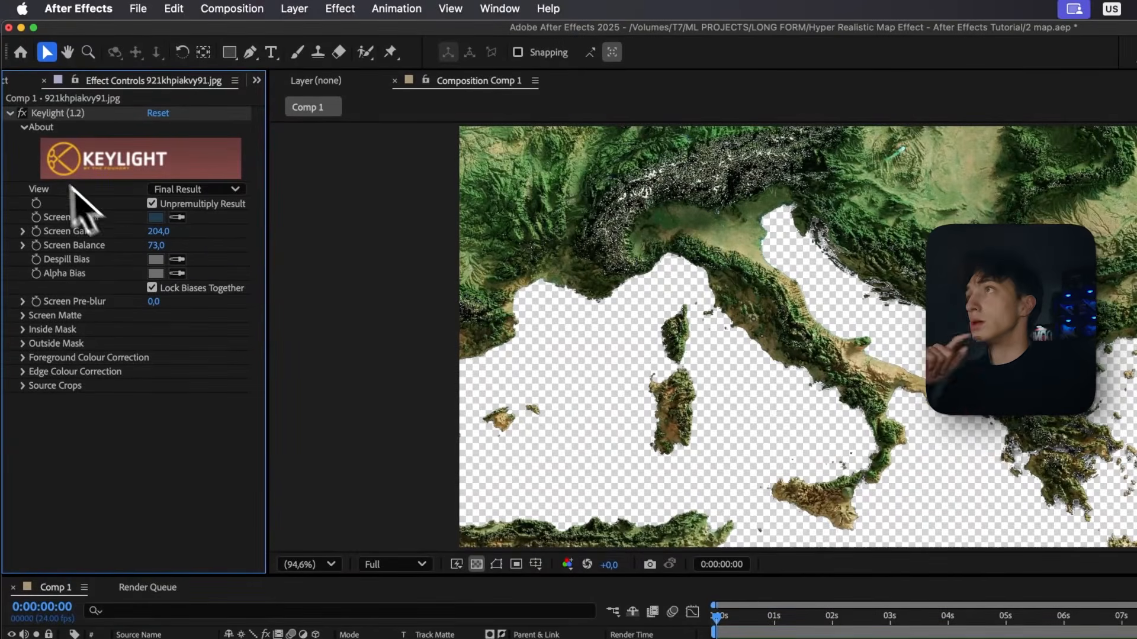
left_click(23, 114)
left_click(23, 113)
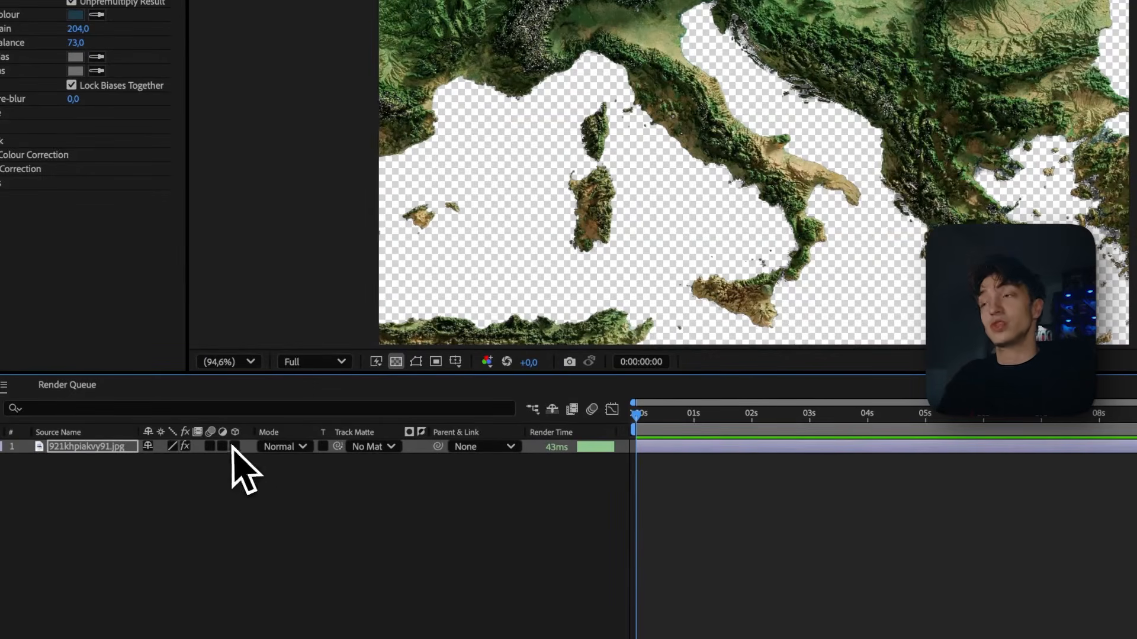
Make the map layer 3D and place the white texture image beneath it as a 3D layer scaled to 252%.
left_click(235, 446)
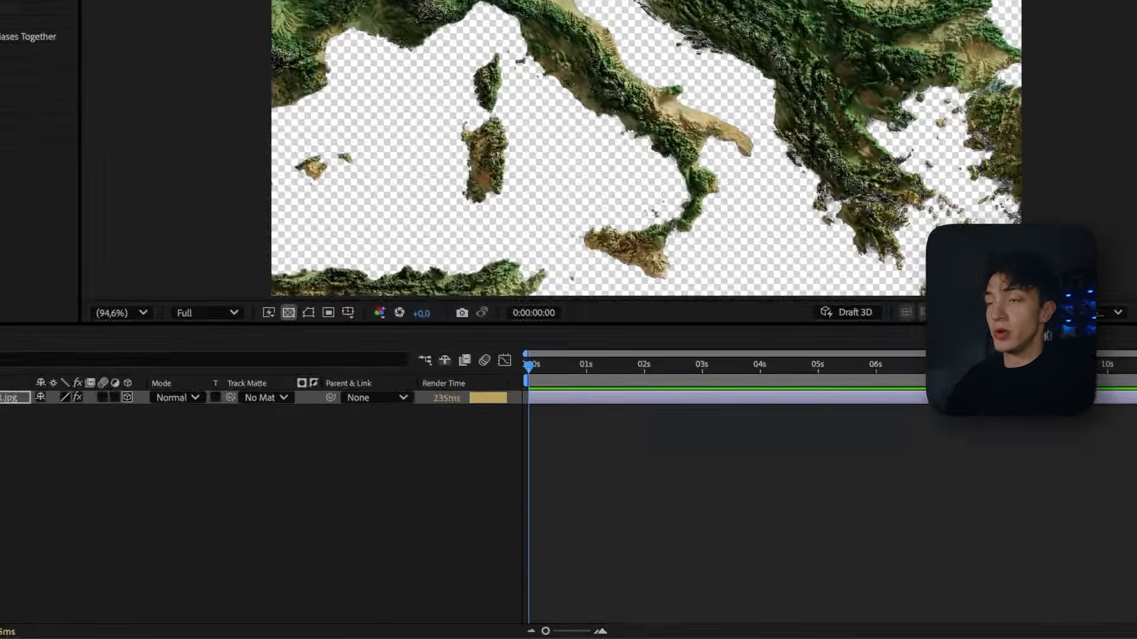
left_click_drag(473, 634, 308, 583)
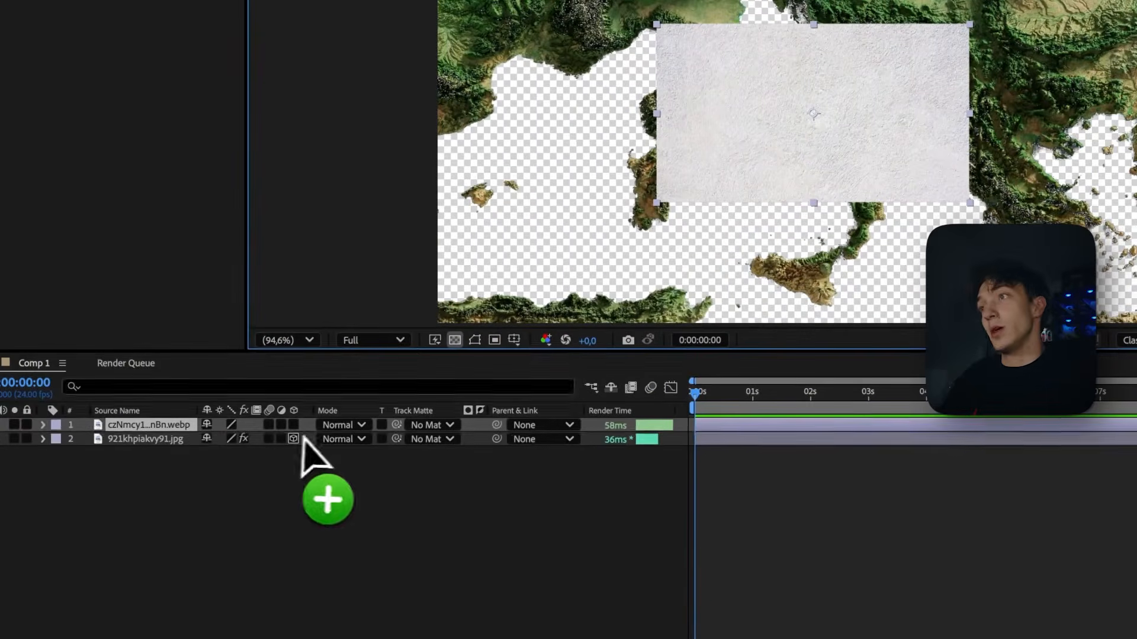
key("s")
left_click_drag(254, 438, 304, 424)
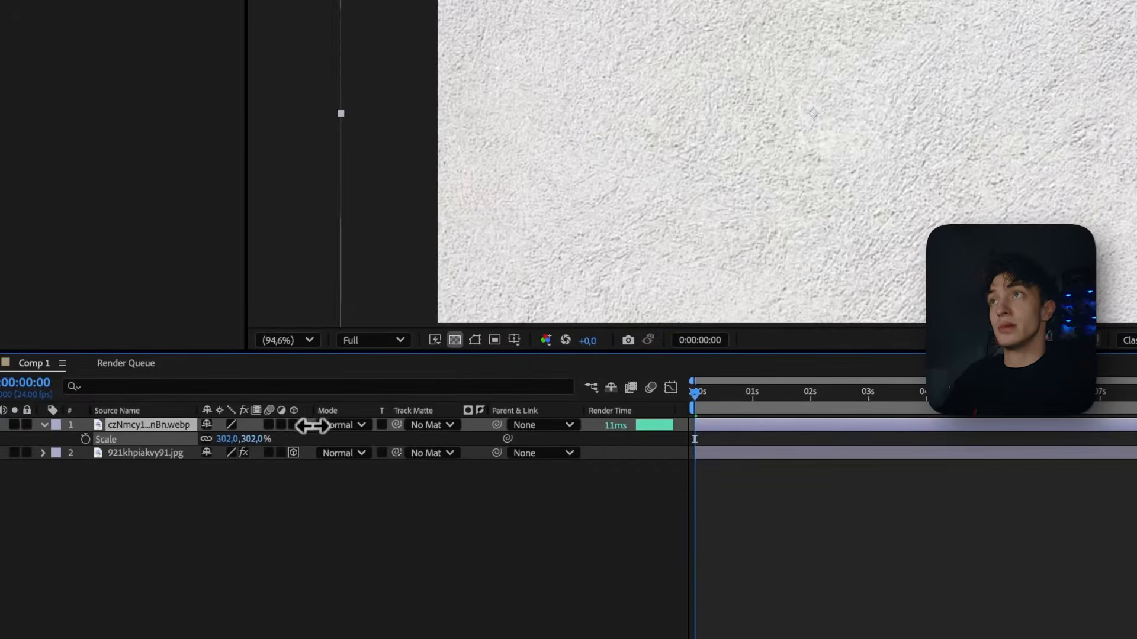
left_click_drag(199, 478, 204, 495)
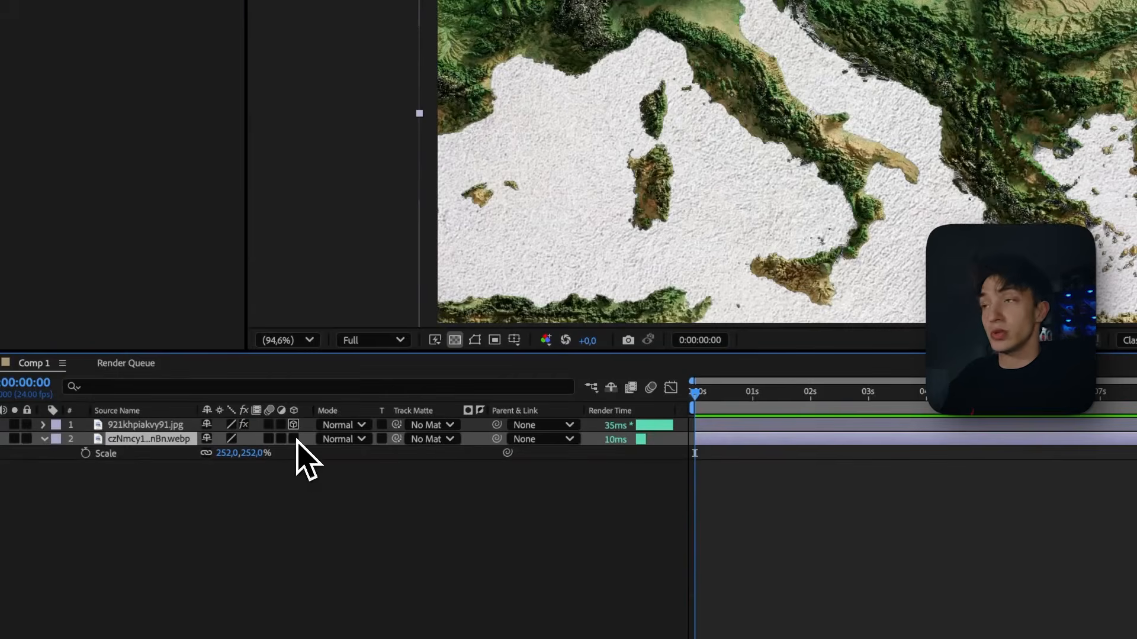
left_click(294, 439)
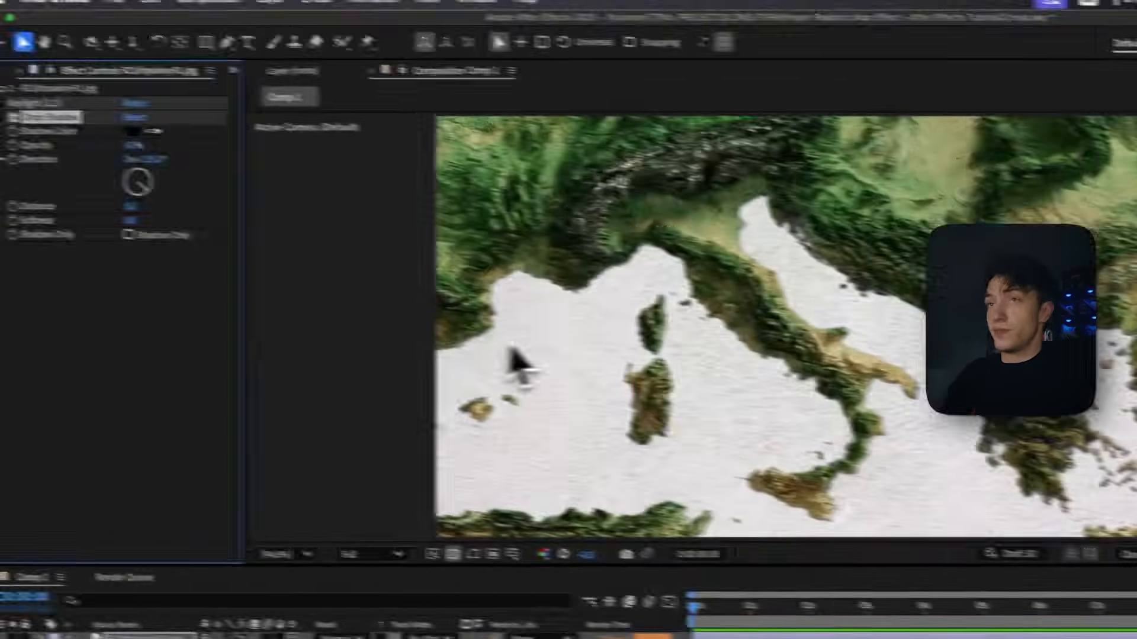
Apply a fresh Drop Shadow effect to the map layer in place of the existing one.
key("super+x")
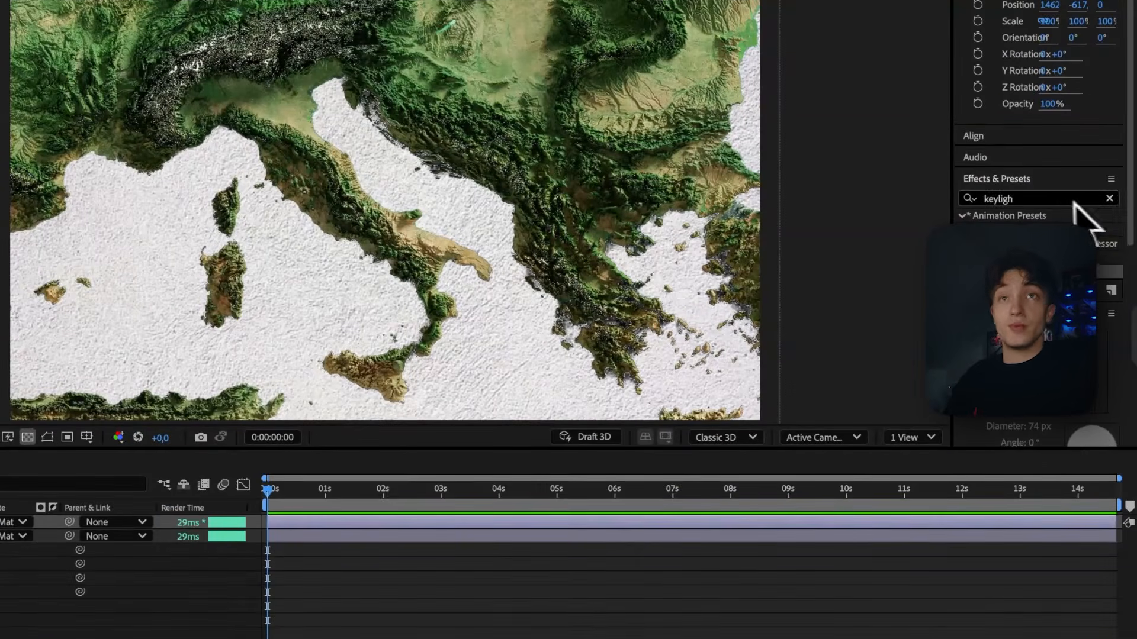
key("BackSpace")
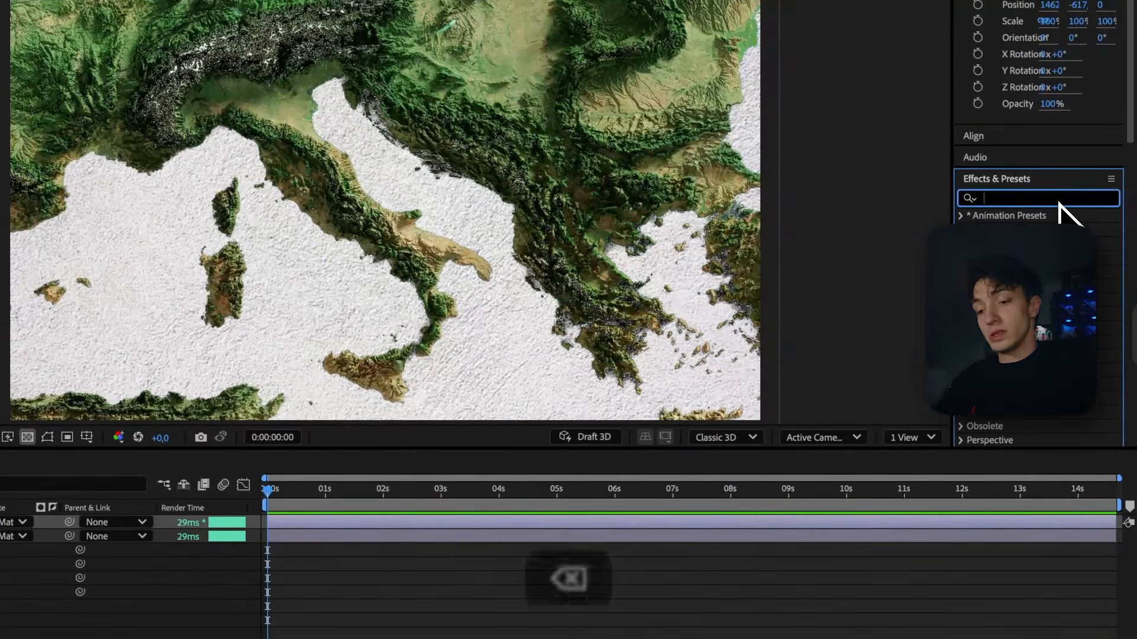
type("drop s")
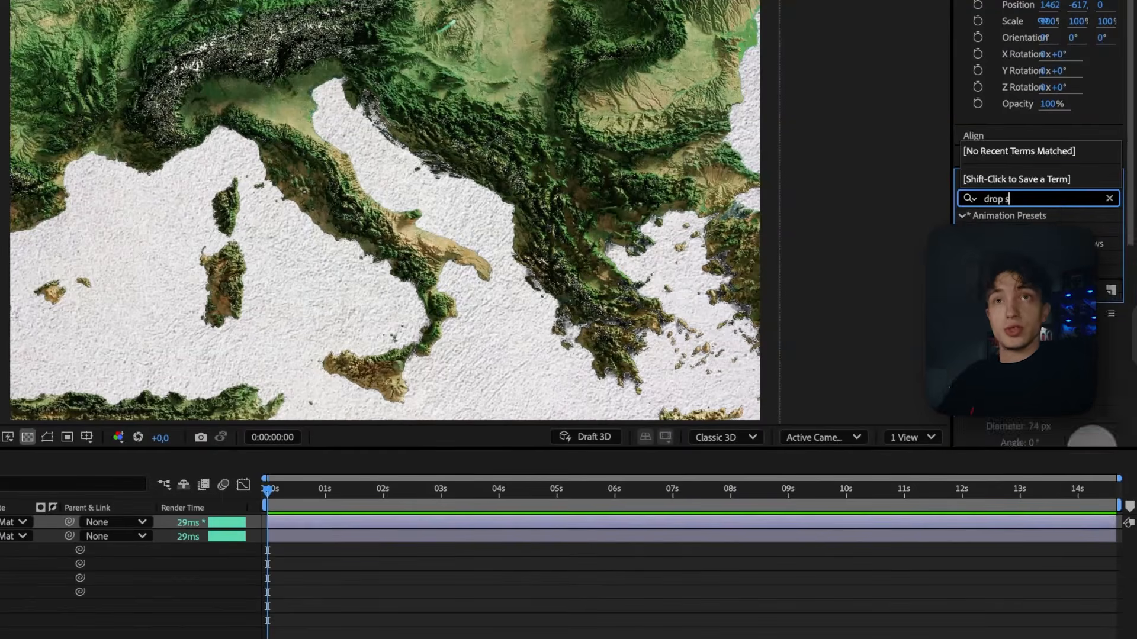
left_click_drag(939, 444, 188, 399)
Rename the map image layer "map" and the white texture layer "bg".
left_click(196, 399)
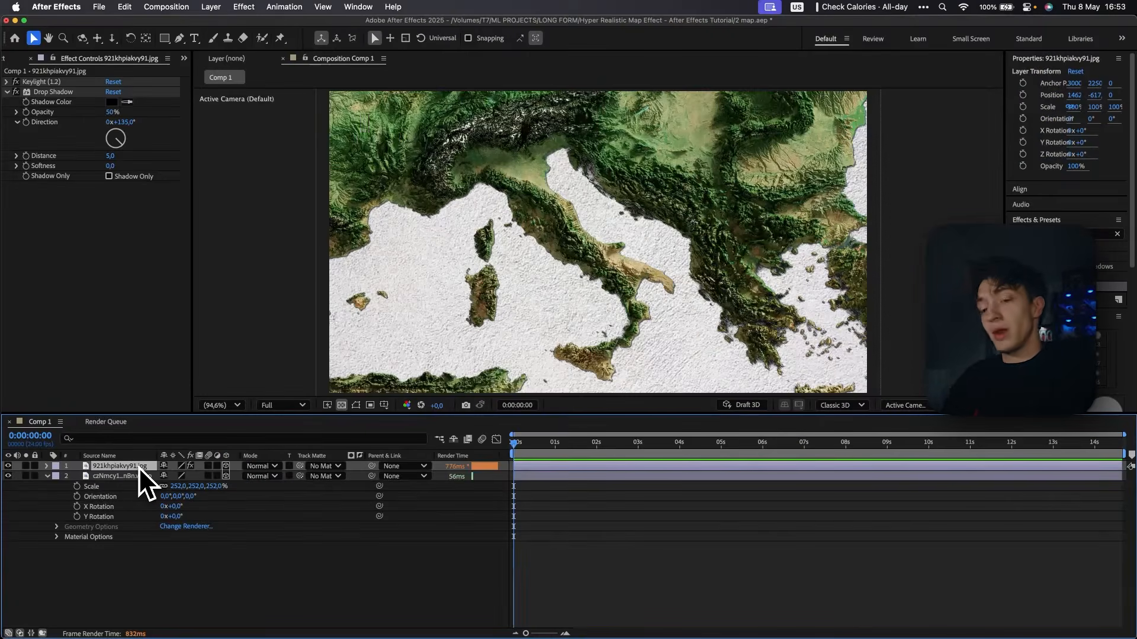
key("Return")
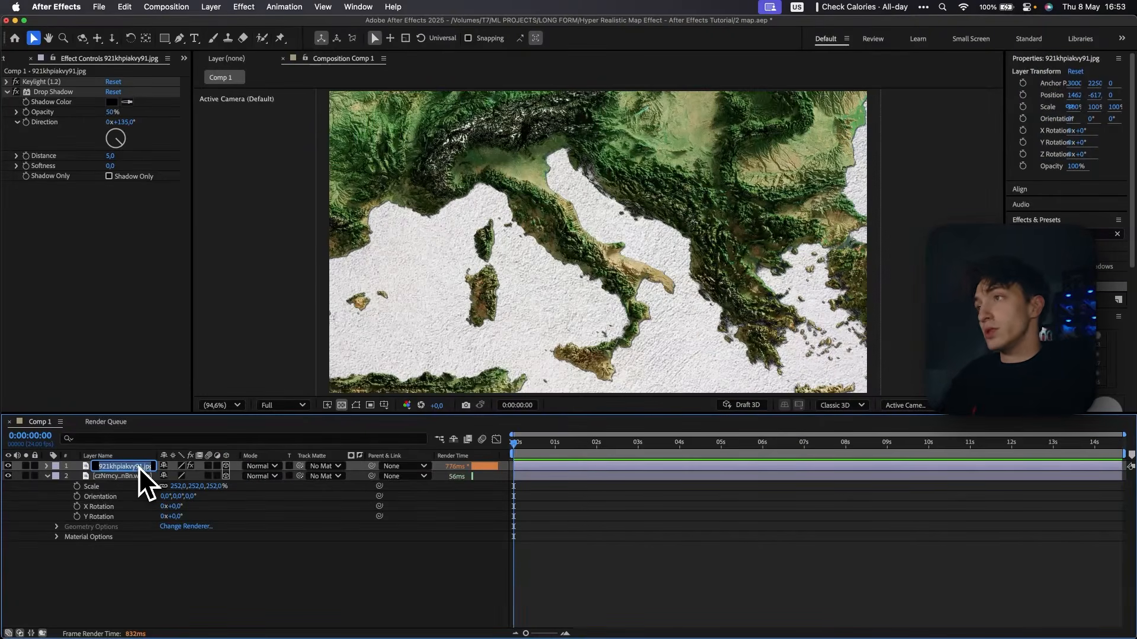
type("map")
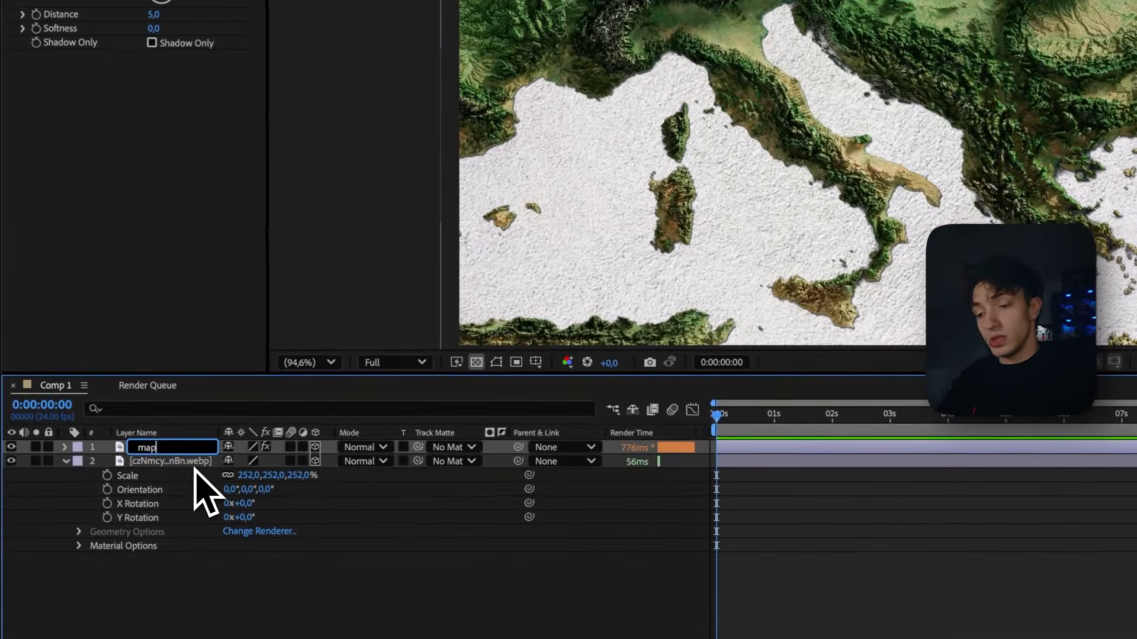
left_click(139, 479)
type("bg")
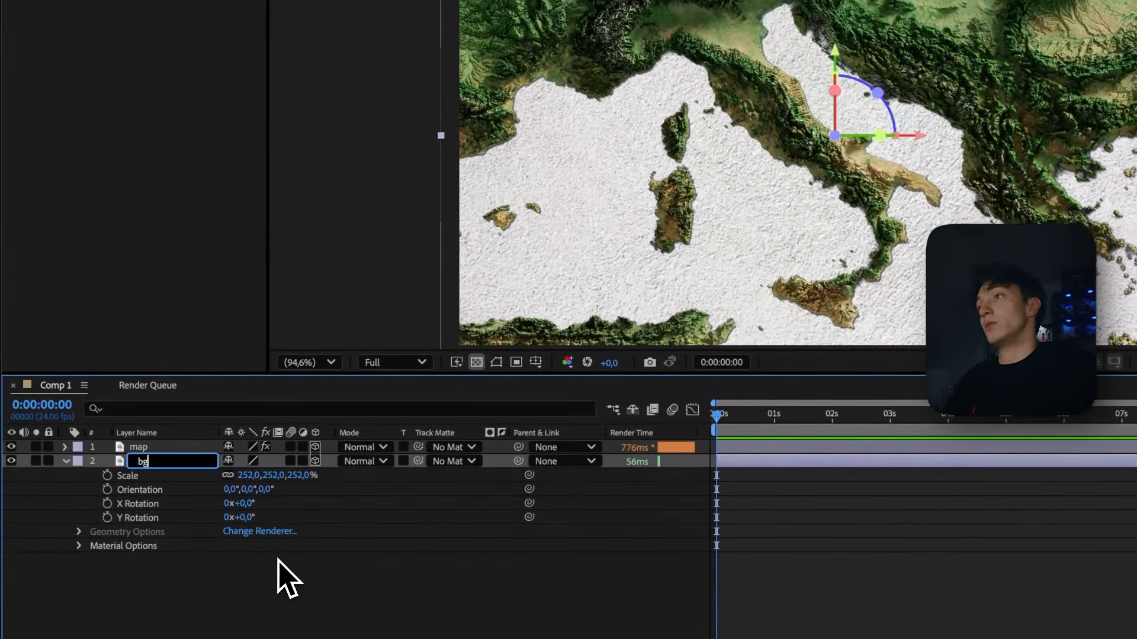
key("Return")
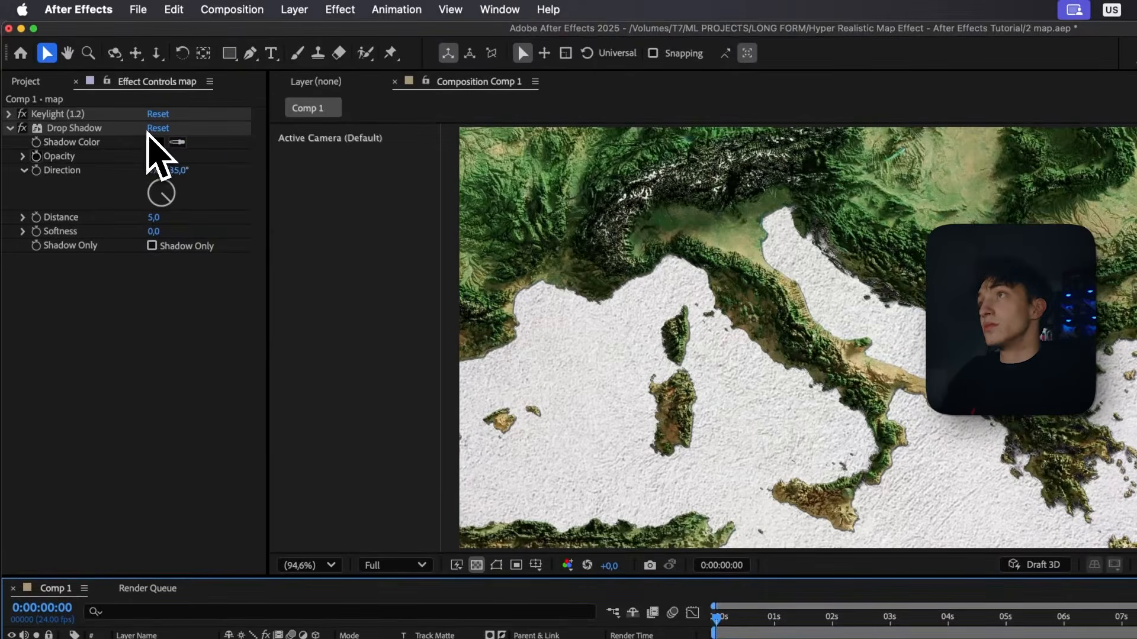
Try the map's Drop Shadow with 100% opacity, 224° direction, distance 64 and softness 93, and remove the effect.
left_click_drag(155, 204, 177, 232)
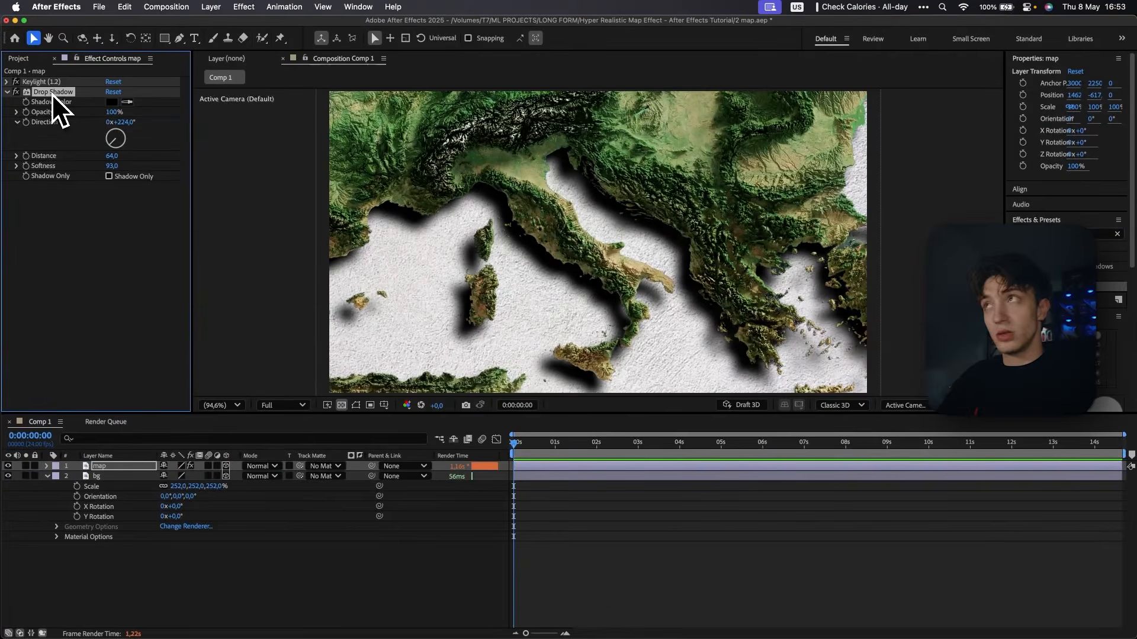
key("super+x")
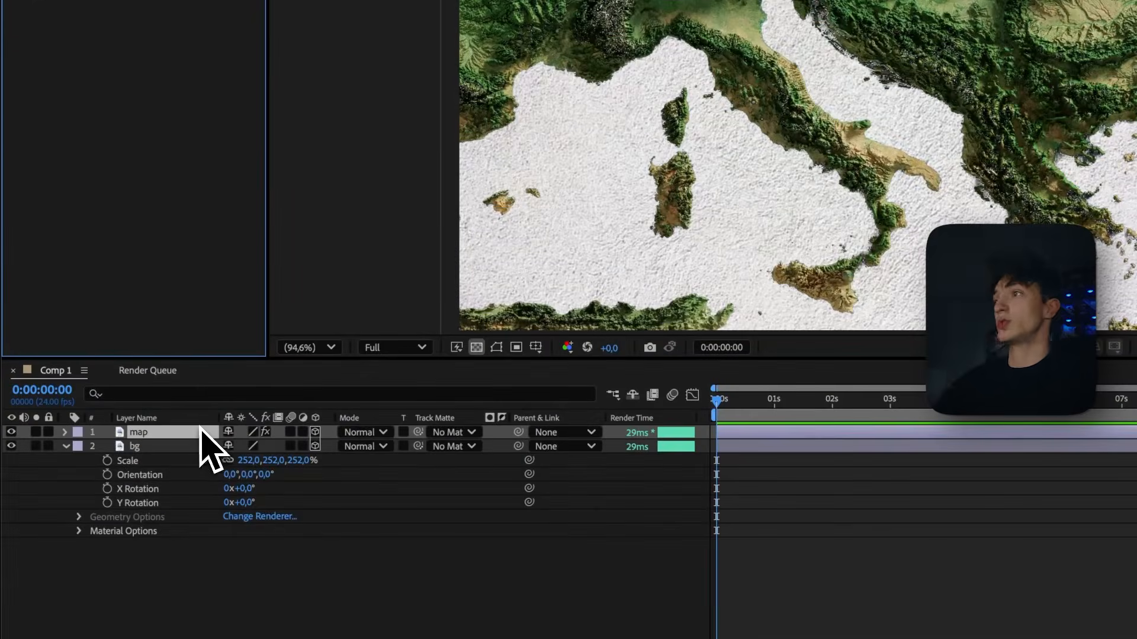
Duplicate the map layer and rename the lower copy "shadow".
left_click(200, 428)
left_click(200, 421)
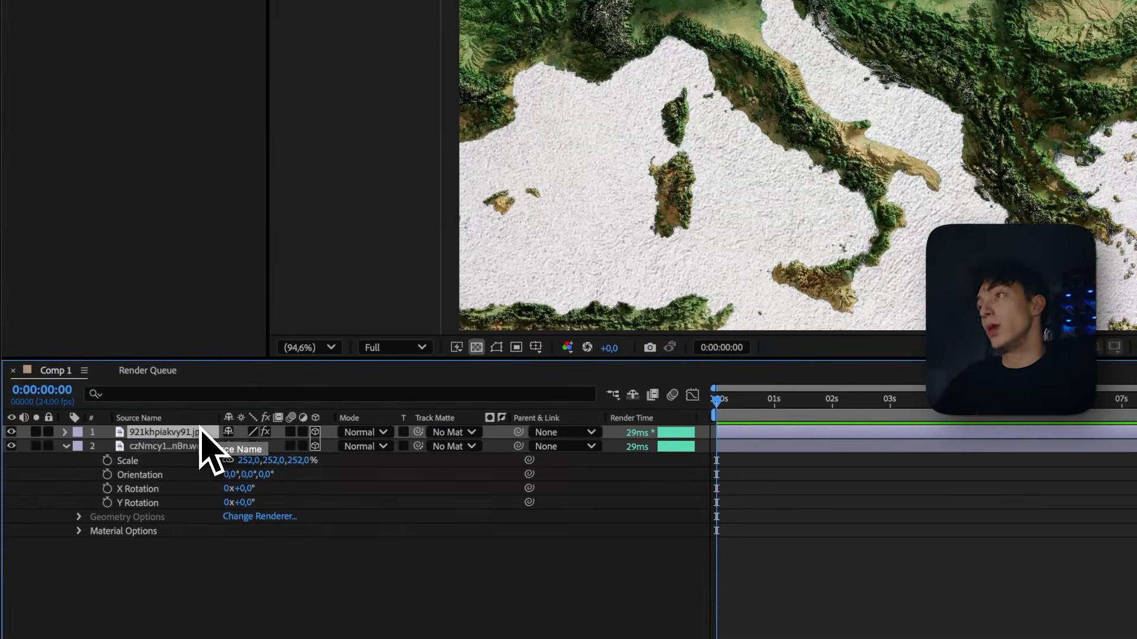
left_click(152, 433)
key("super+d")
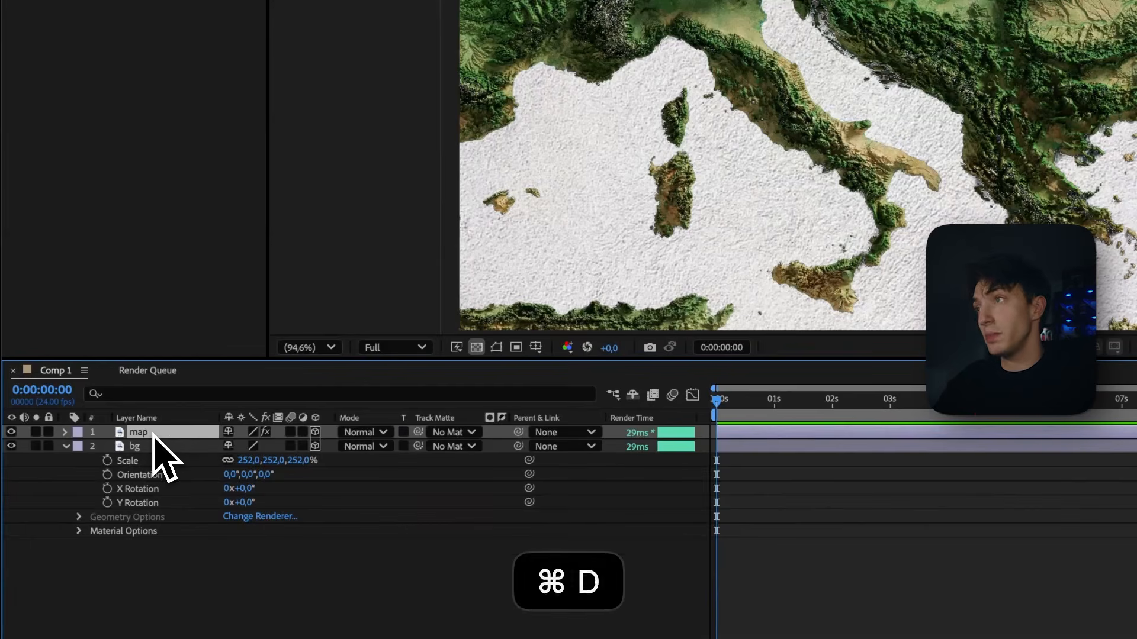
left_click_drag(164, 457, 159, 447)
key("Return")
type("shadow")
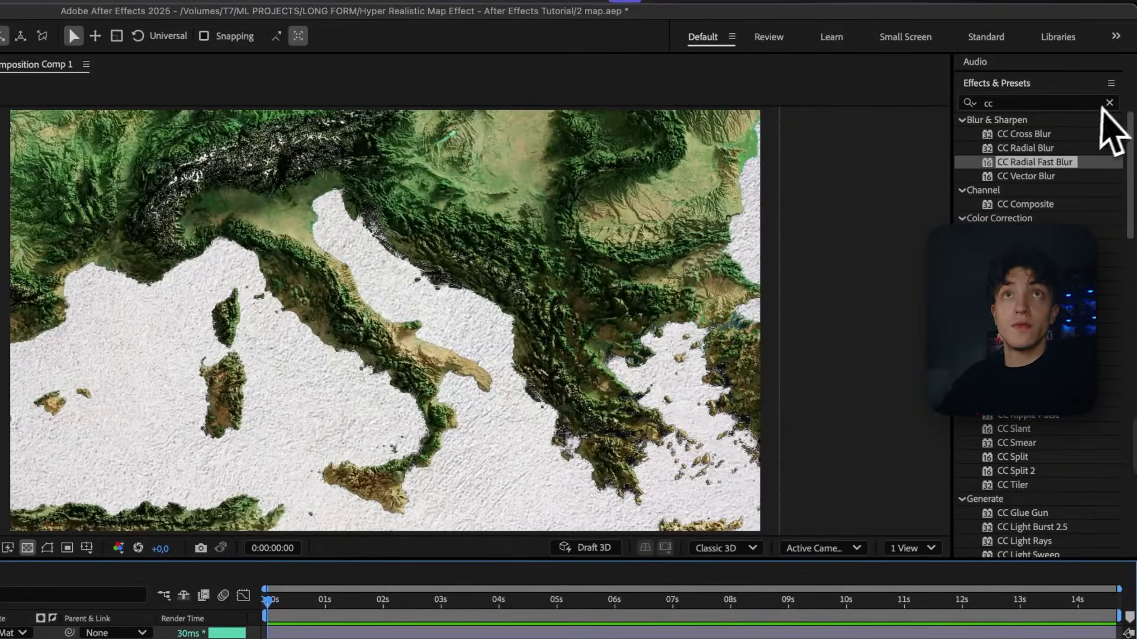
Search the effects for "cc" and apply CC Radial Fast Blur to the shadow layer.
left_click(1075, 102)
key("BackSpace")
key("BackSpace")
type("cc")
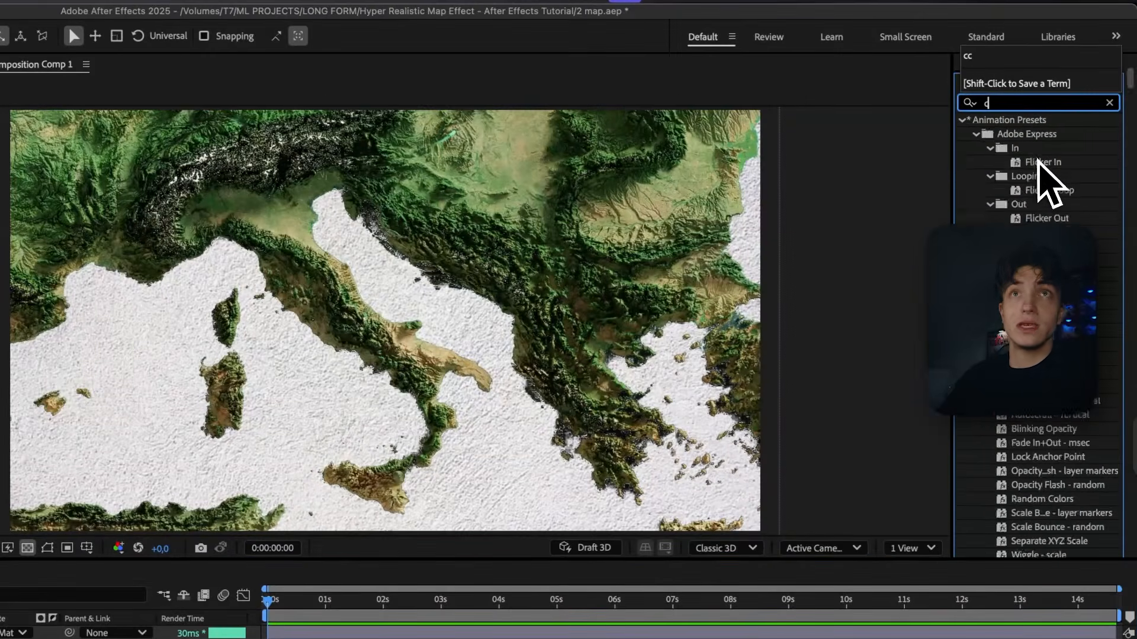
left_click_drag(1034, 162, 0, 638)
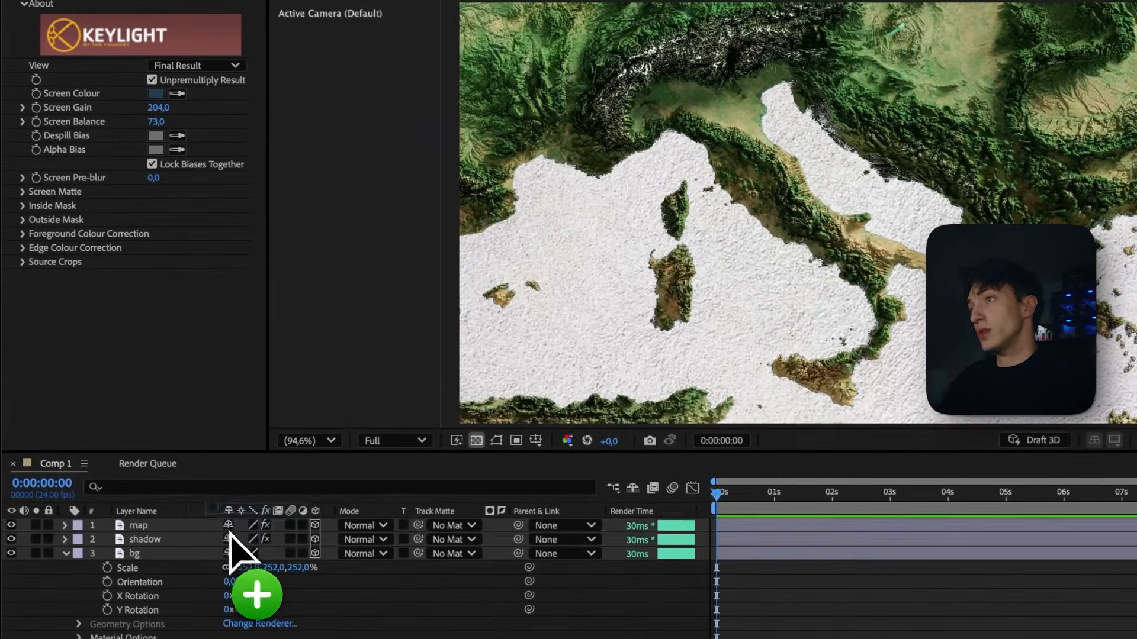
Set the shadow layer's CC Radial Fast Blur amount to 79 and its center to 2858.6, 2867.1, over the land northeast of Italy.
mouse_move(231, 539)
left_mouse_down()
mouse_move(237, 551)
mouse_move(236, 539)
left_mouse_up()
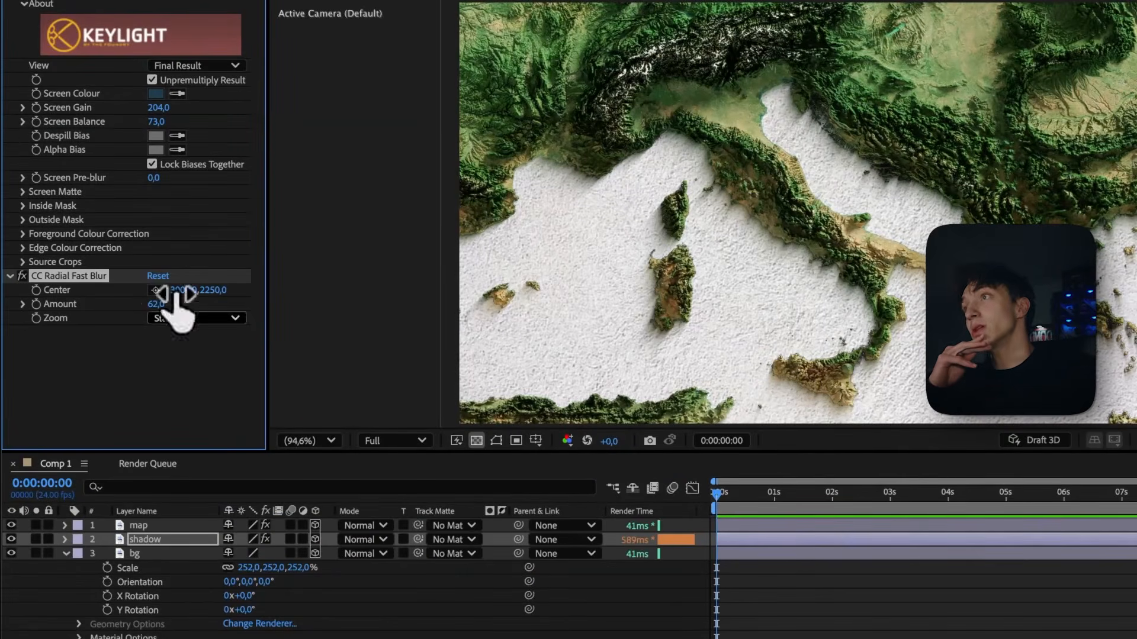
left_click_drag(164, 303, 178, 304)
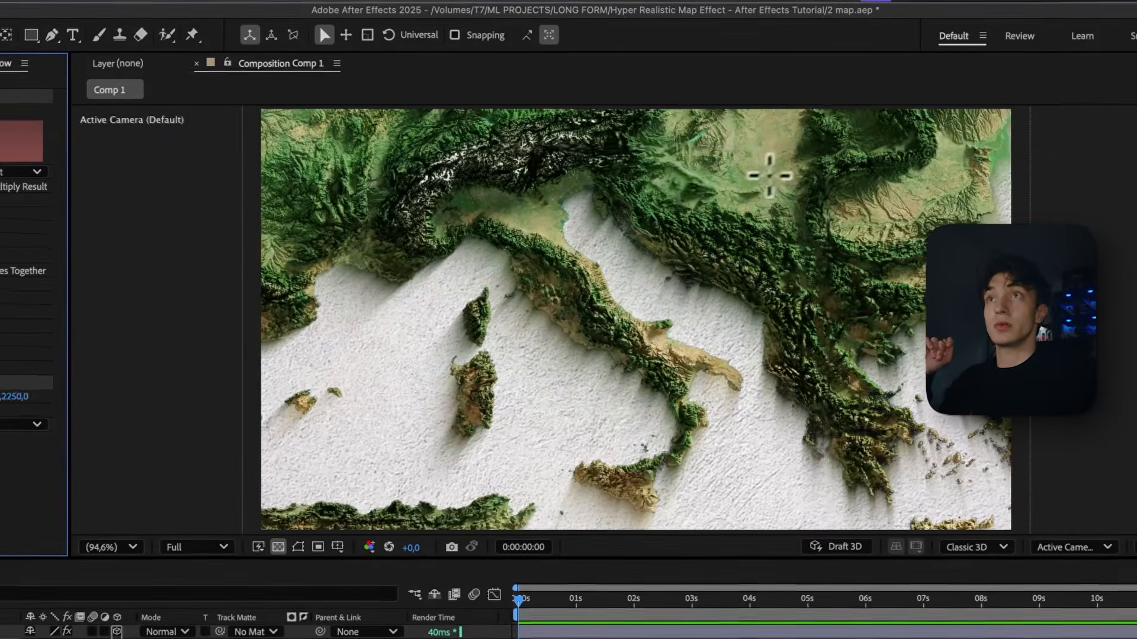
left_click_drag(968, 63, 871, 75)
left_click(672, 182)
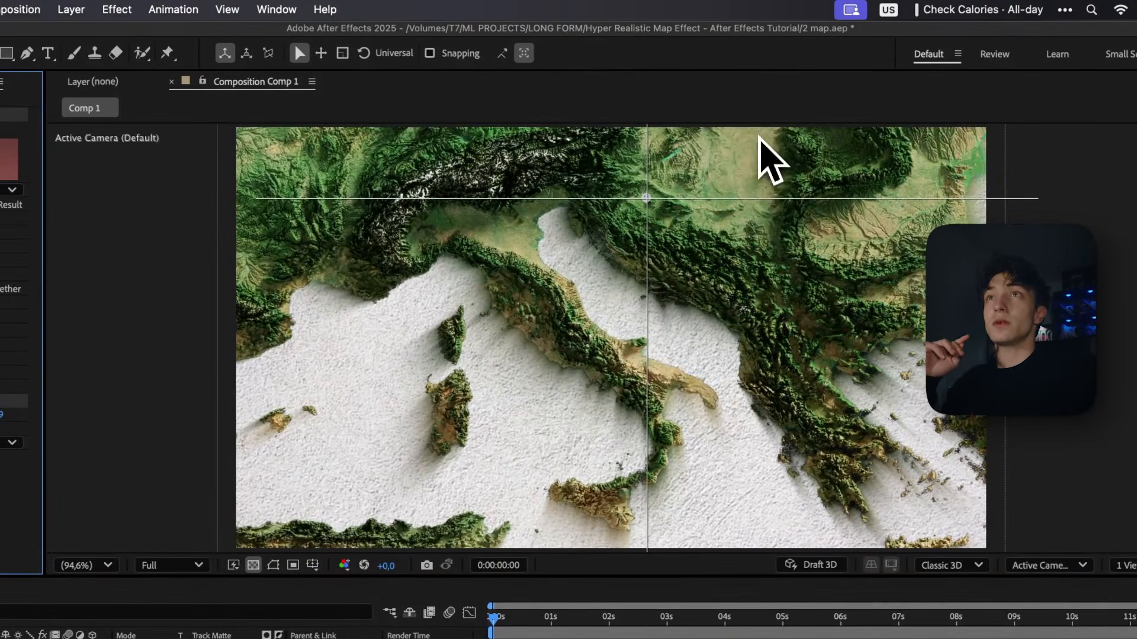
left_click(753, 124)
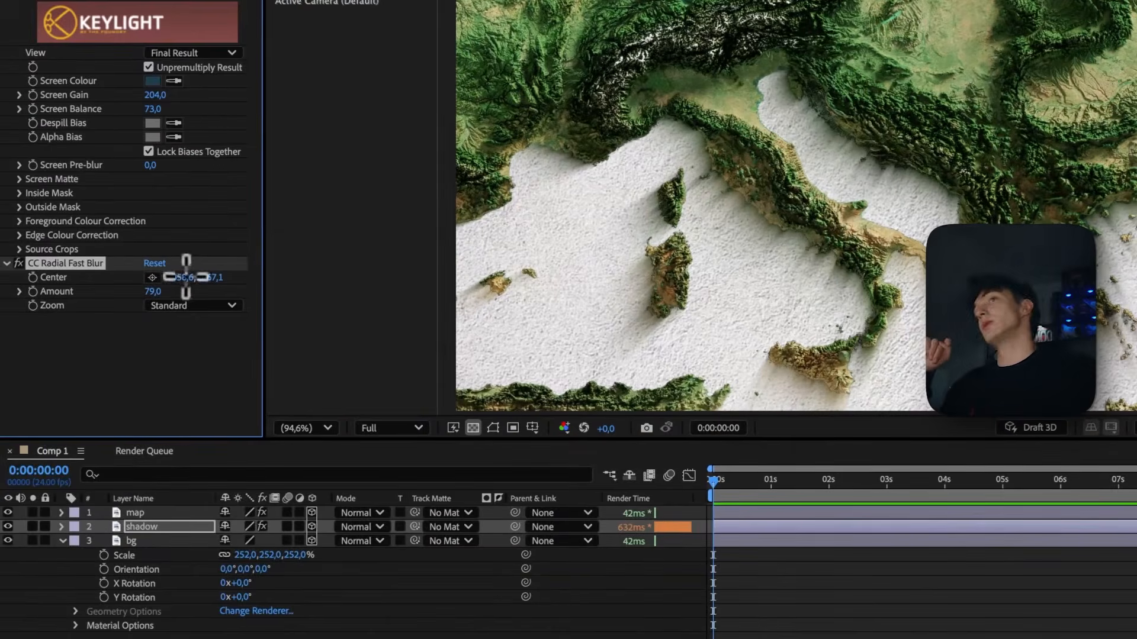
Search the effects for "tint" and apply Tint to the shadow layer.
left_click(155, 526)
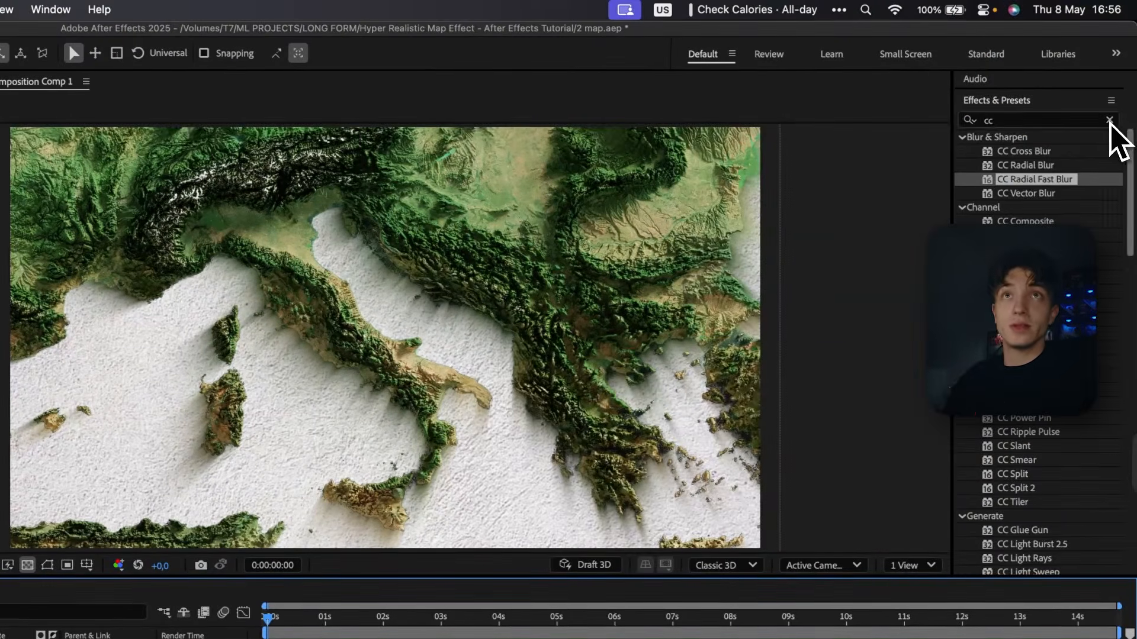
left_click(1109, 121)
type("tint")
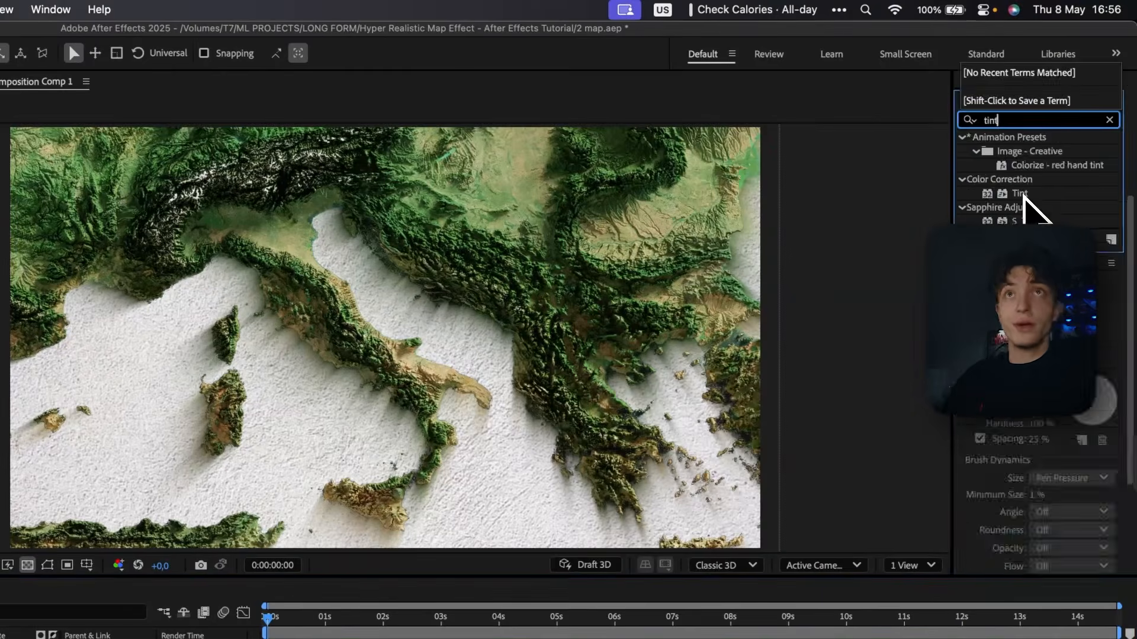
left_click_drag(1023, 194, 217, 493)
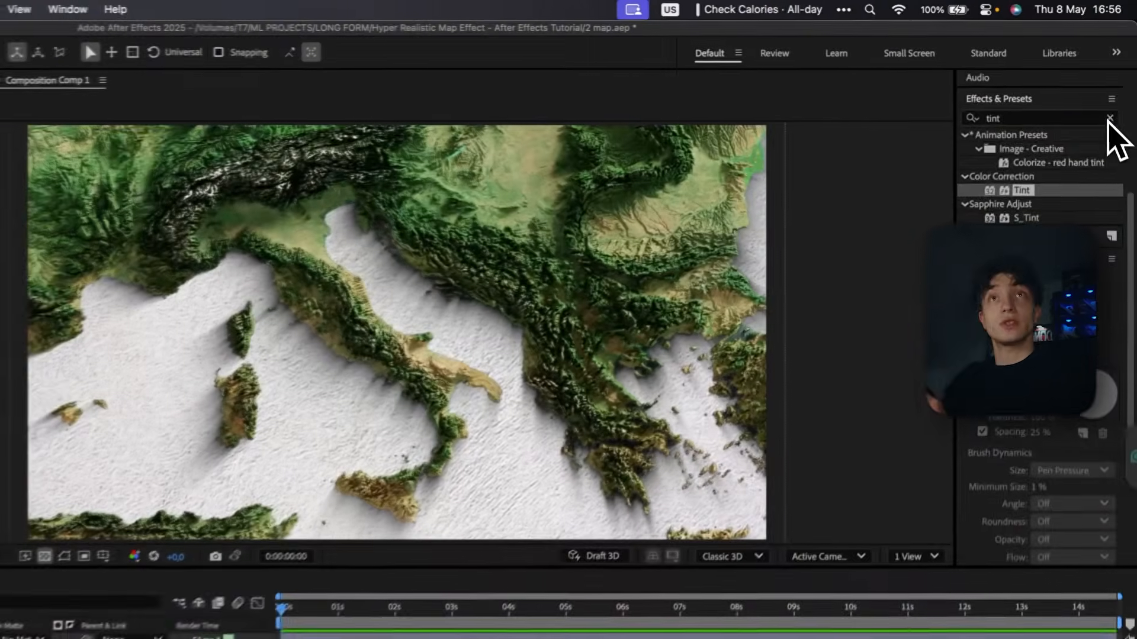
Find Fast Box Blur among the effects, apply it to the shadow layer and set its blur radius to 5.
left_click(1117, 87)
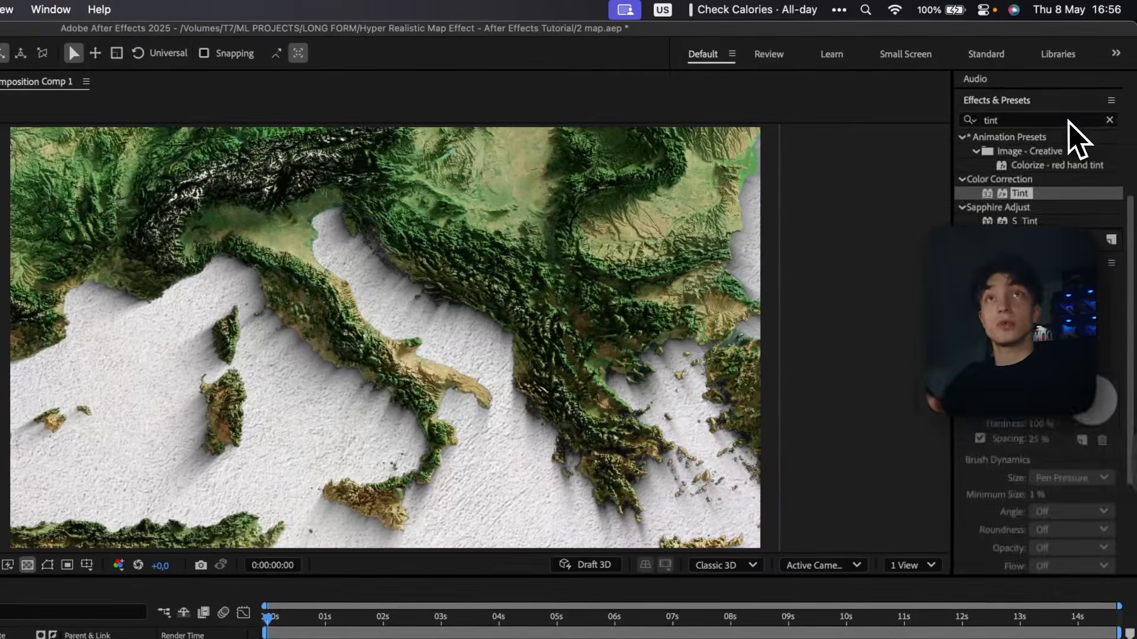
left_click(1087, 87)
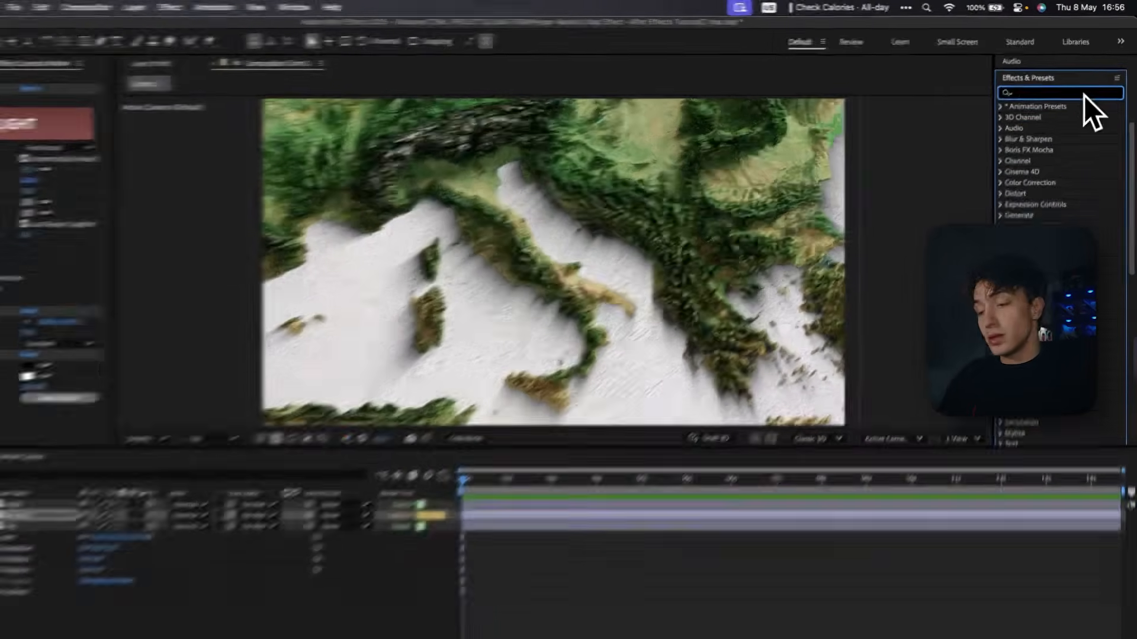
type("blur")
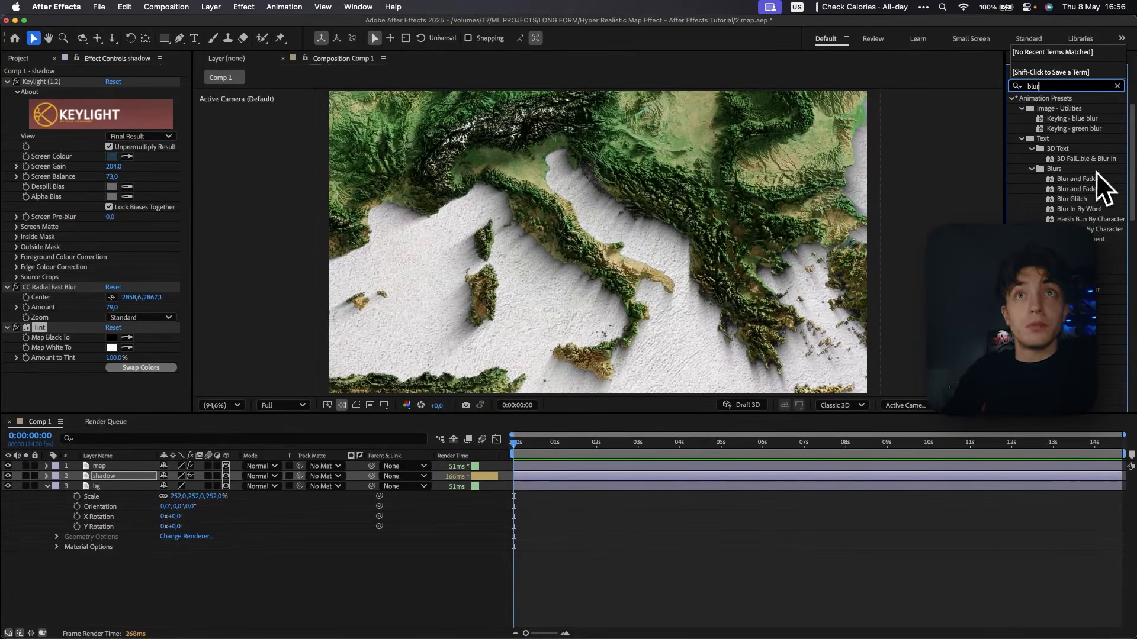
scroll(1070, 198, "down", 4)
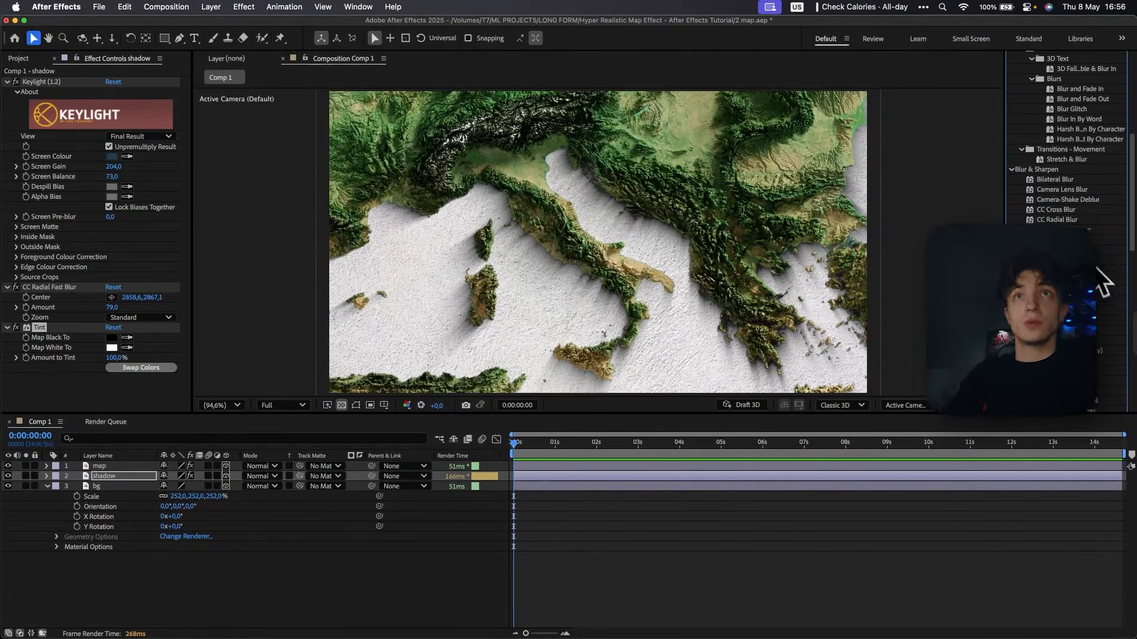
scroll(1071, 195, "up", 10)
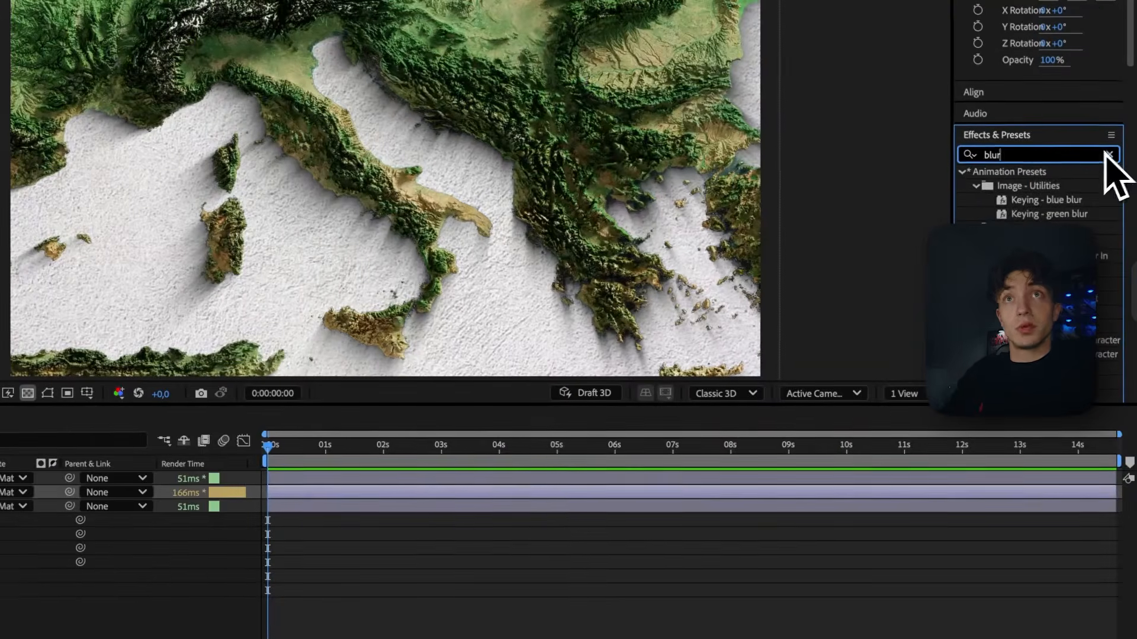
key("BackSpace")
key("BackSpace")
key("BackSpace")
key("BackSpace")
type("box b")
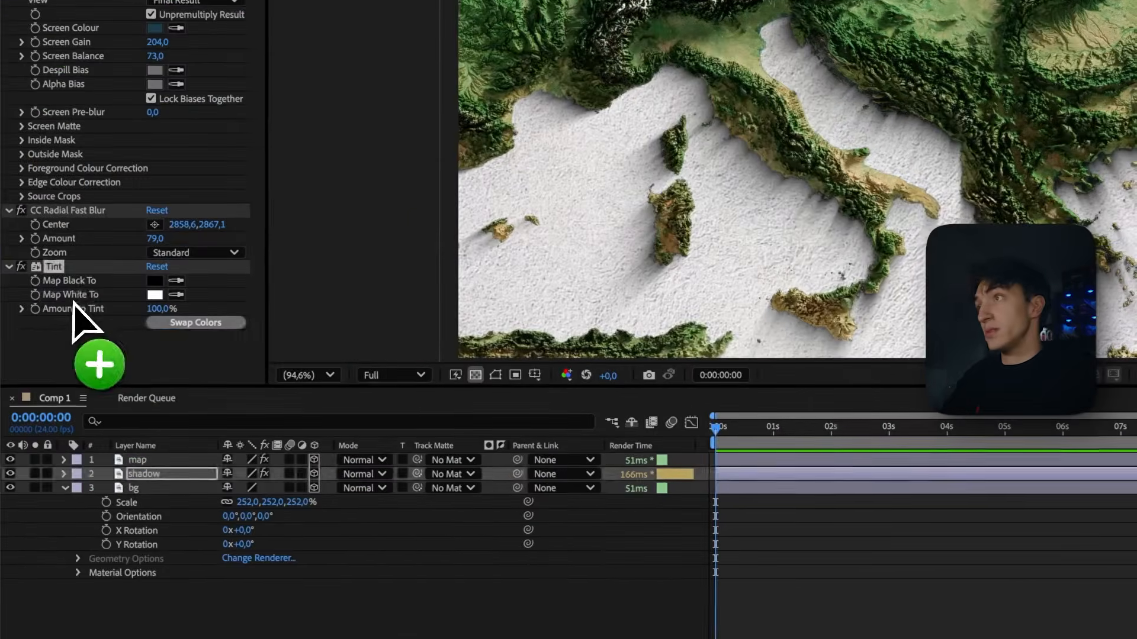
left_click_drag(74, 300, 163, 335)
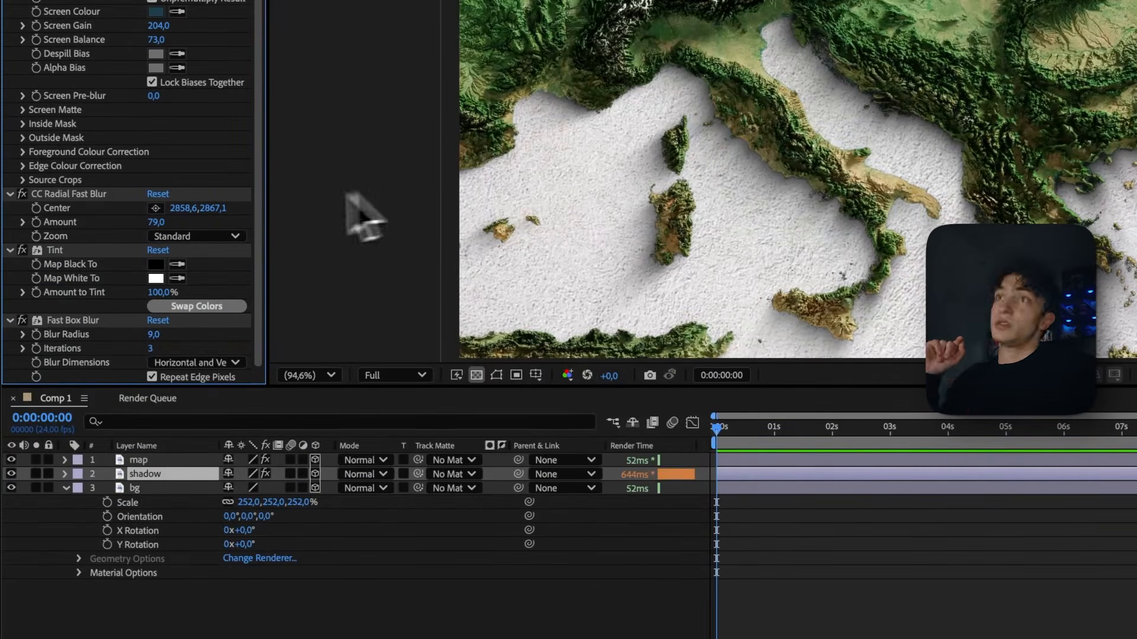
mouse_move(157, 335)
left_mouse_down()
mouse_move(144, 341)
mouse_move(167, 338)
left_mouse_up()
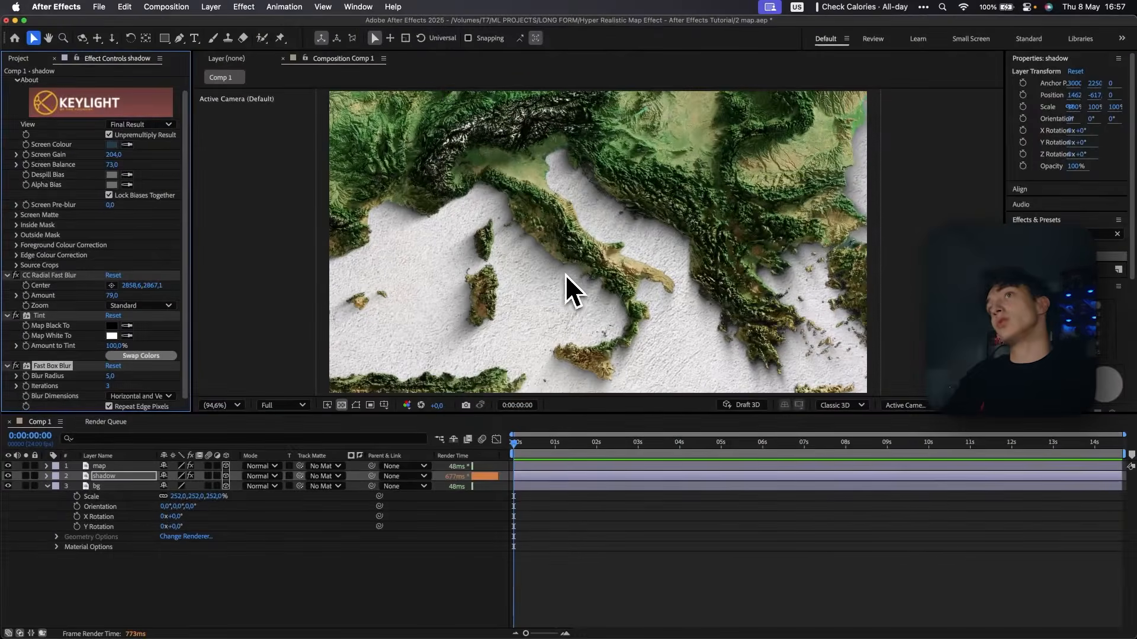
Try lowering the shadow layer's opacity to 74% and check the whole map fitted in the viewer.
scroll(566, 274, "down", 2)
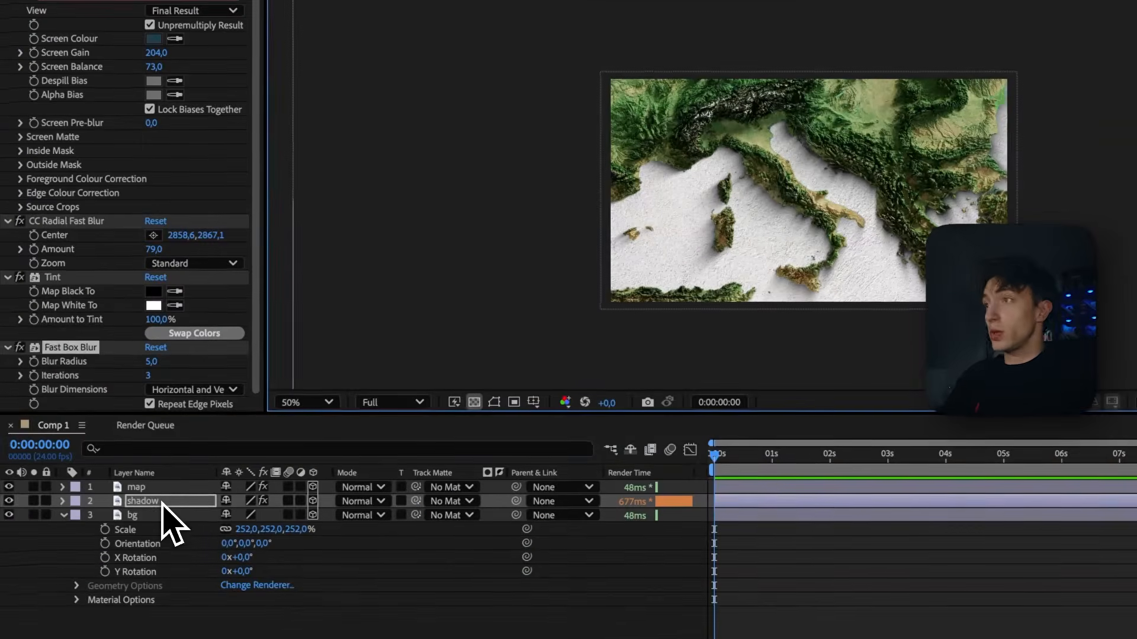
key("t")
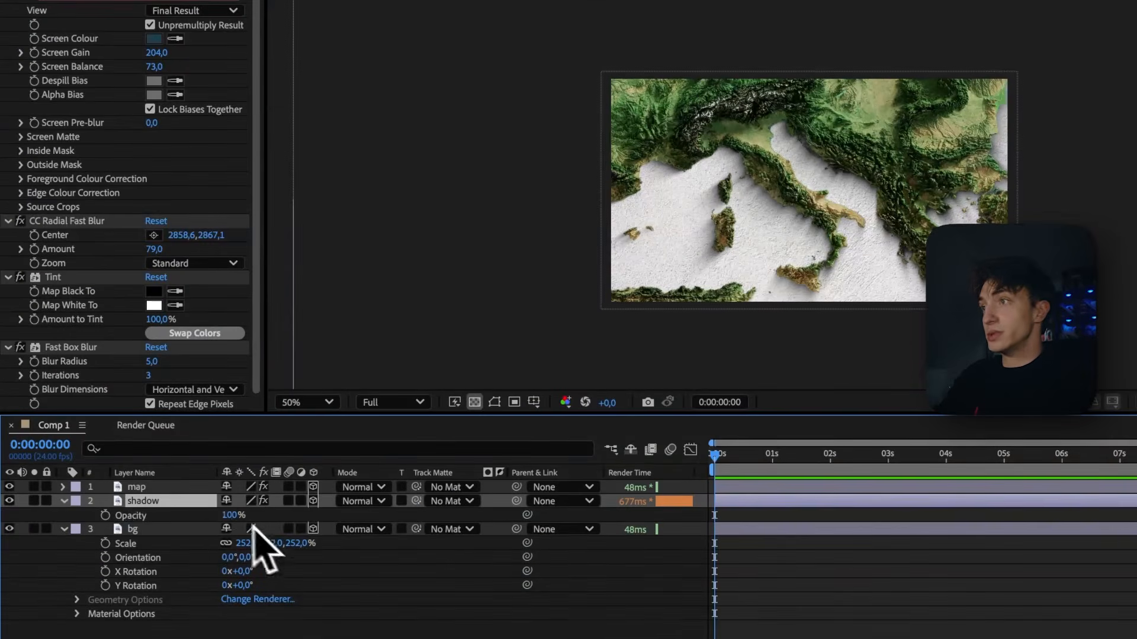
left_click_drag(234, 515, 223, 516)
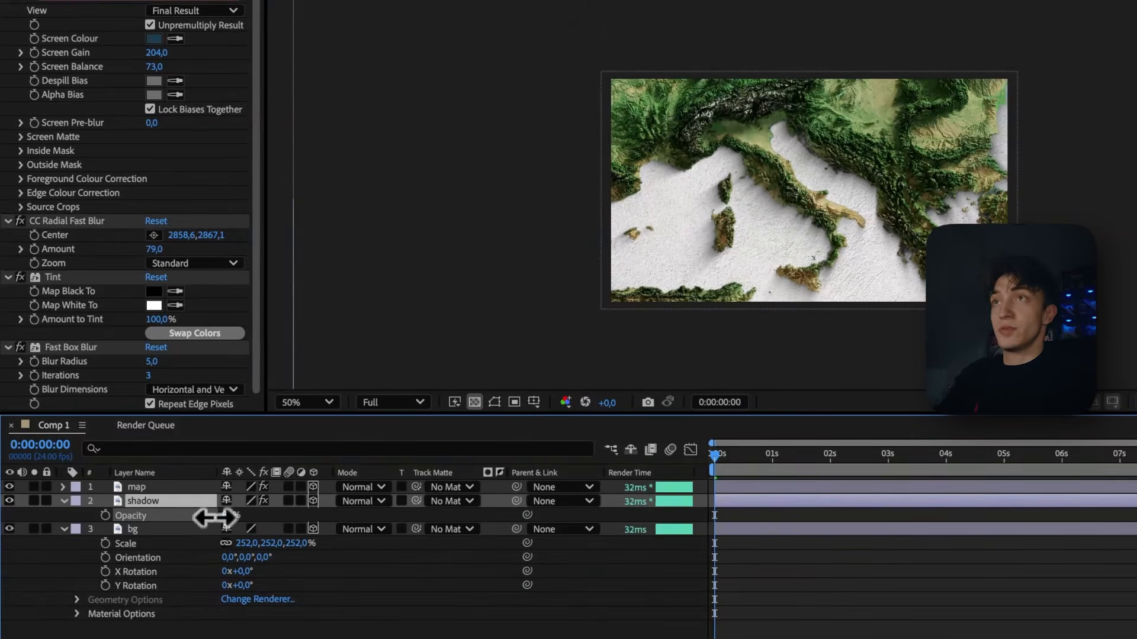
scroll(655, 183, "up", 2)
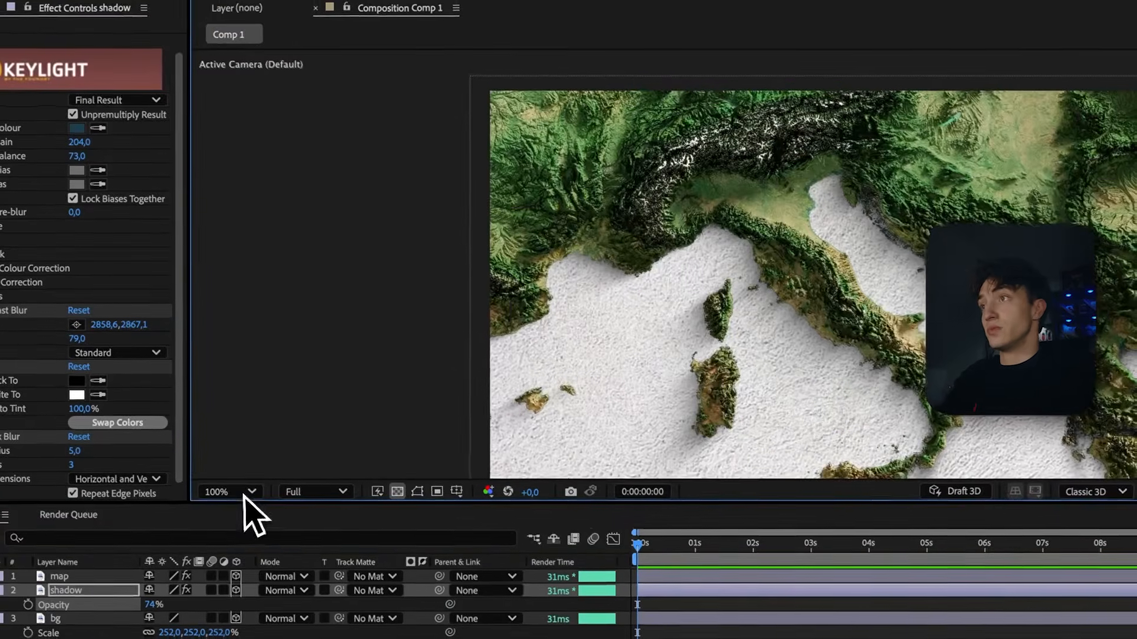
left_click(219, 457)
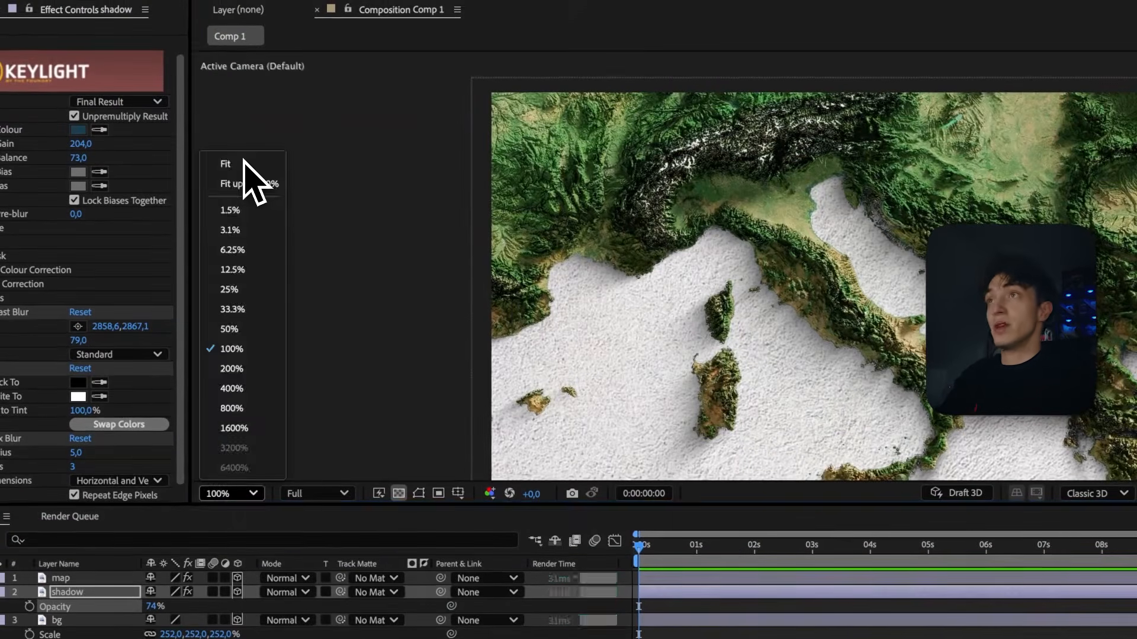
left_click(225, 163)
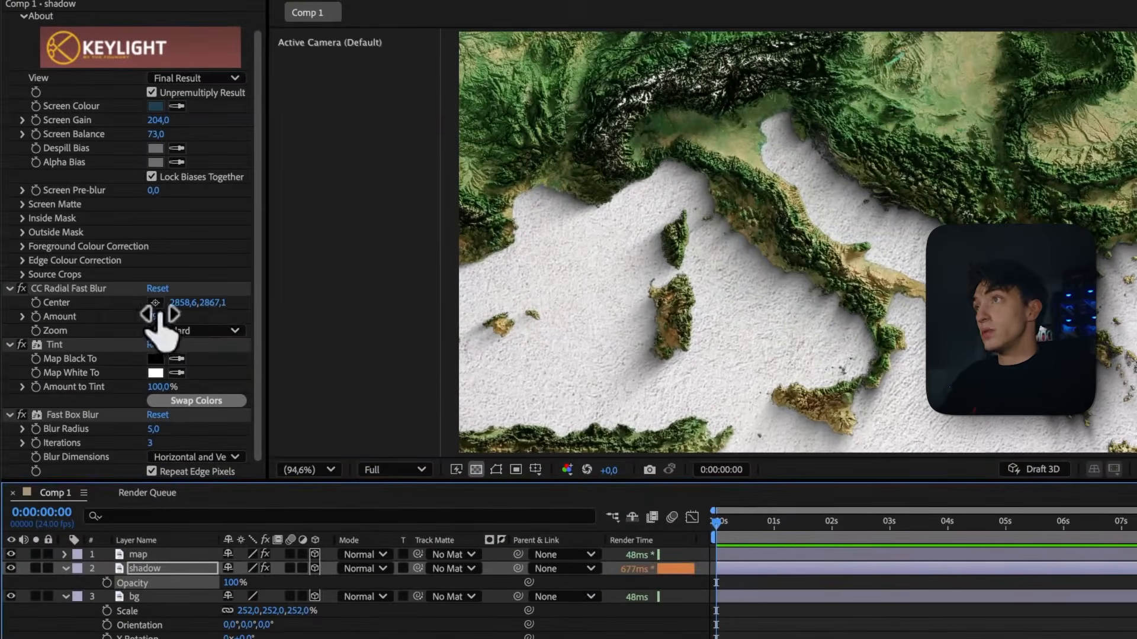
Set the amount of the shadow layer's CC Radial Fast Blur to 72.
left_click_drag(136, 215, 173, 217)
left_click_drag(189, 319, 186, 319)
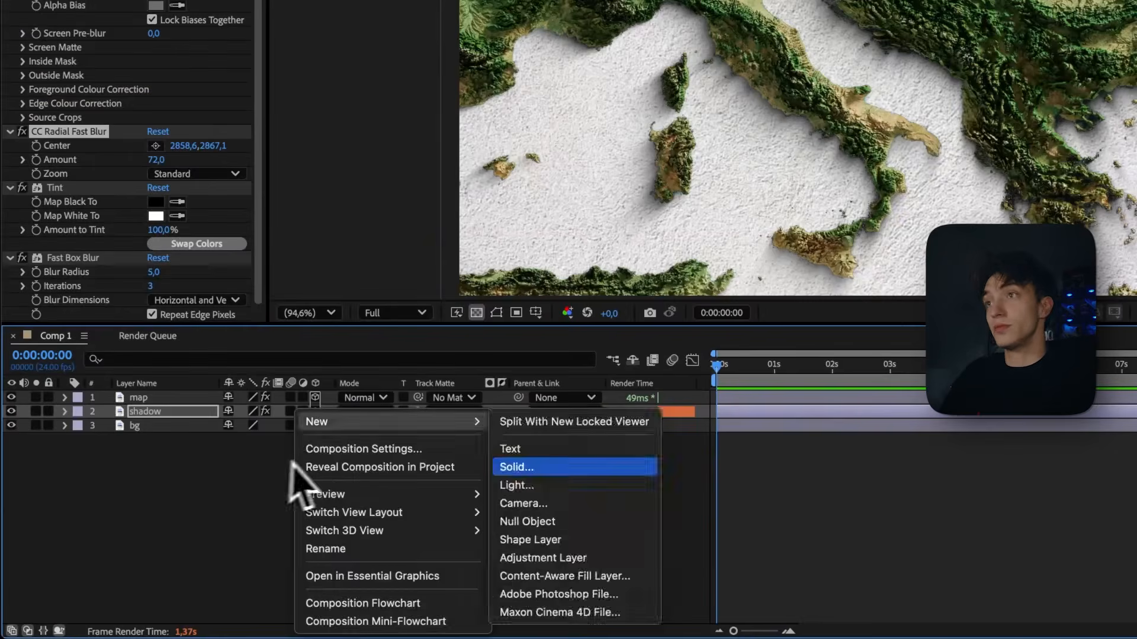
Create a One-Node Camera named "Camera 1" with the 50mm preset.
key("Escape")
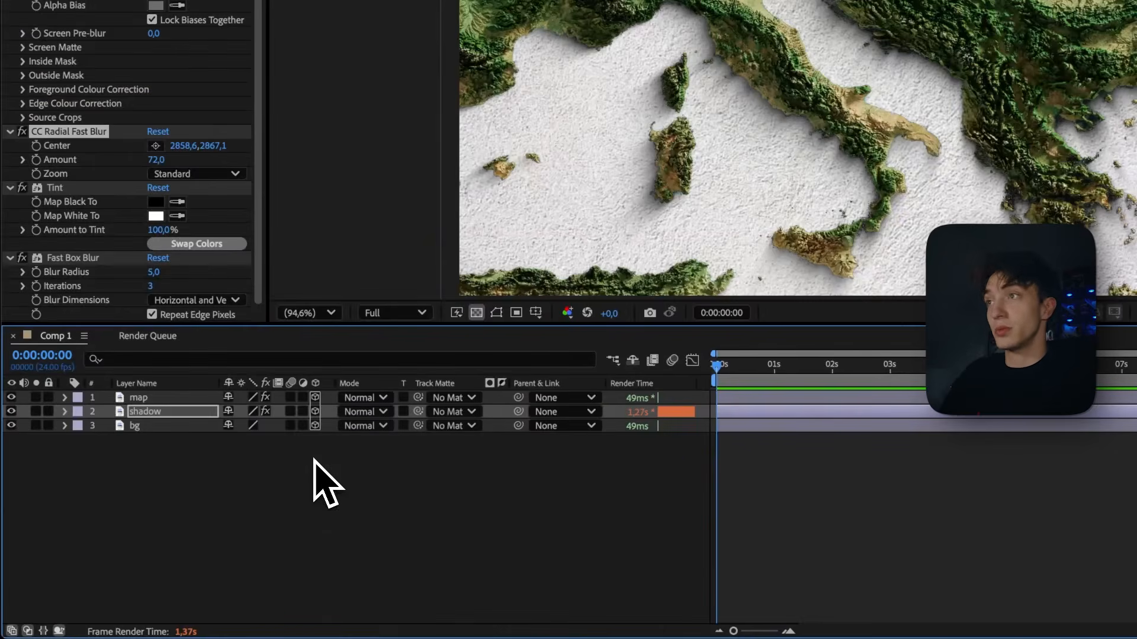
right_click(267, 481)
mouse_move(438, 421)
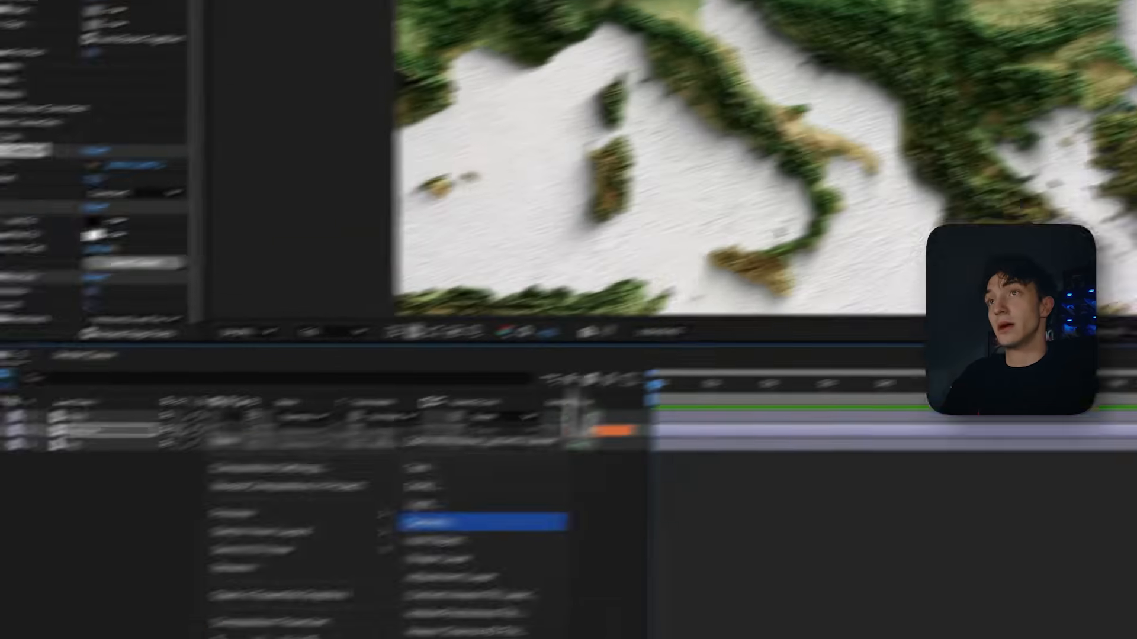
left_click(568, 503)
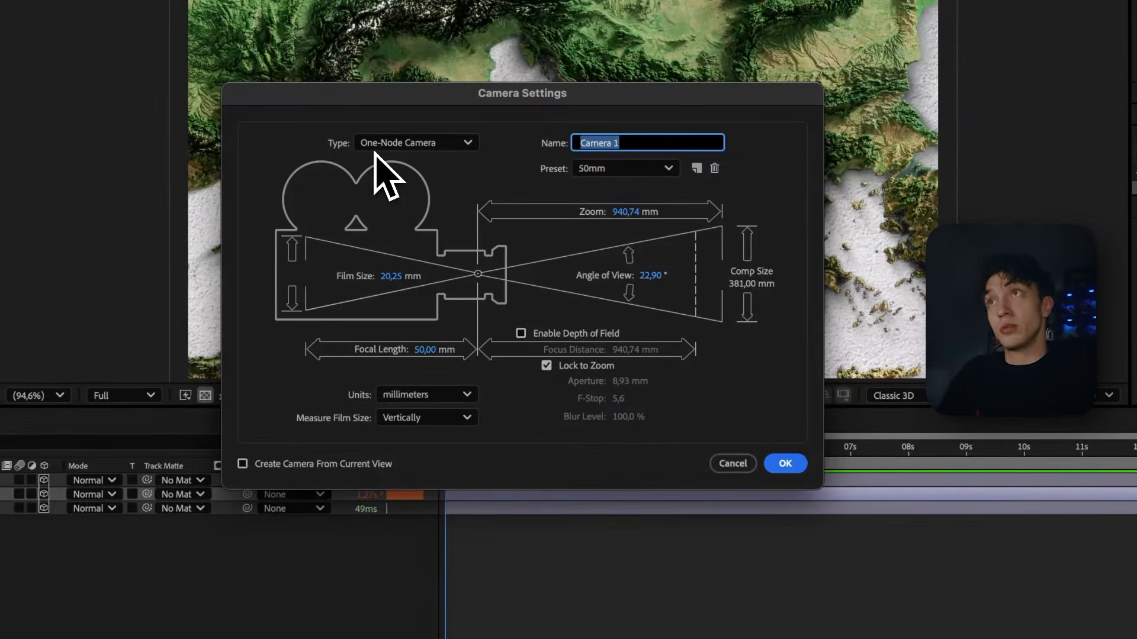
left_click(395, 148)
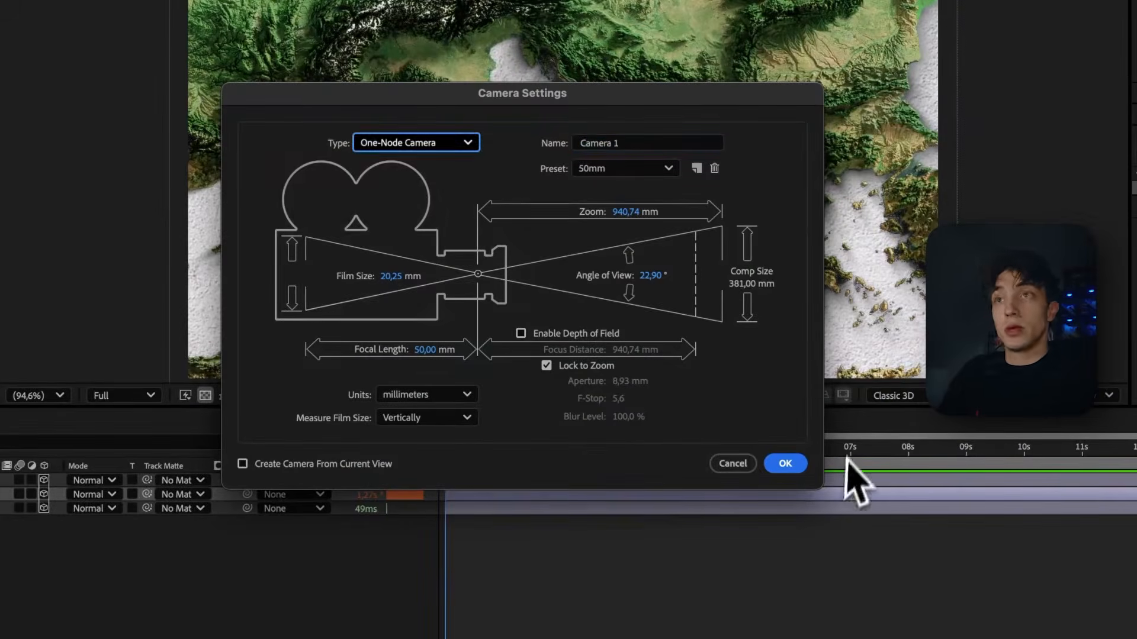
left_click(782, 468)
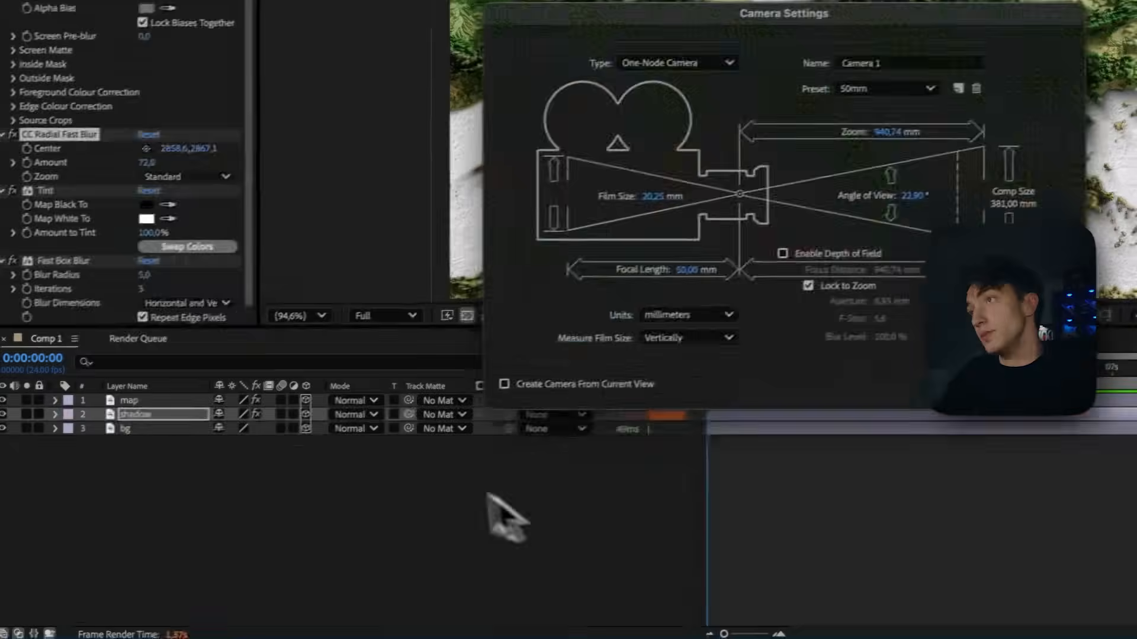
mouse_move(197, 412)
left_mouse_down()
mouse_move(185, 420)
mouse_move(186, 395)
left_mouse_up()
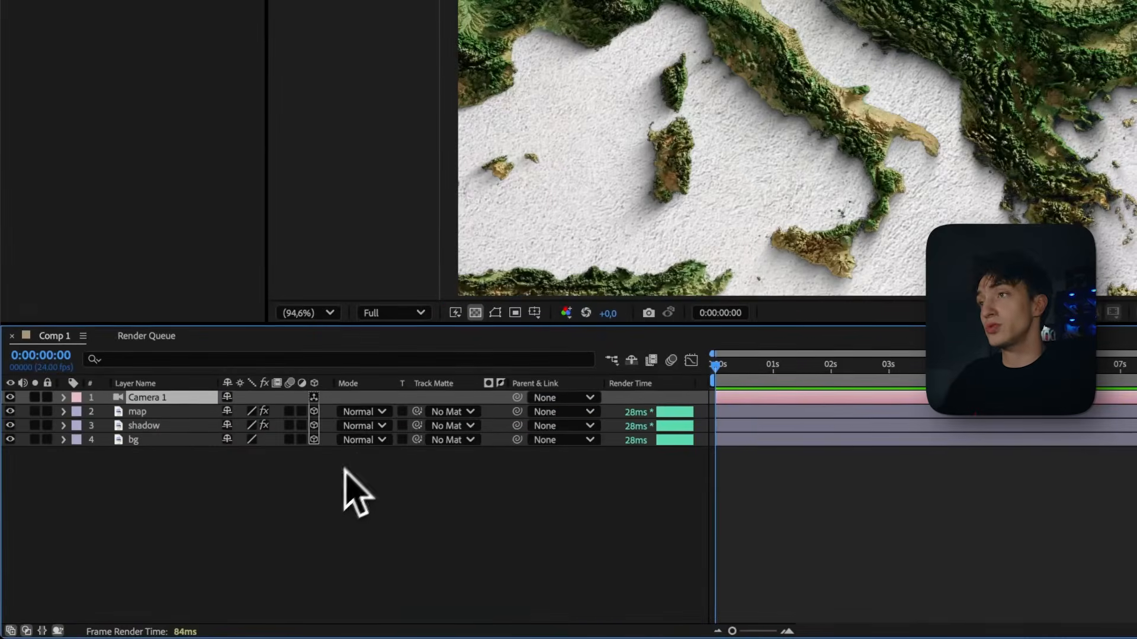
Add a new null object to the composition above the camera layer.
right_click(278, 506)
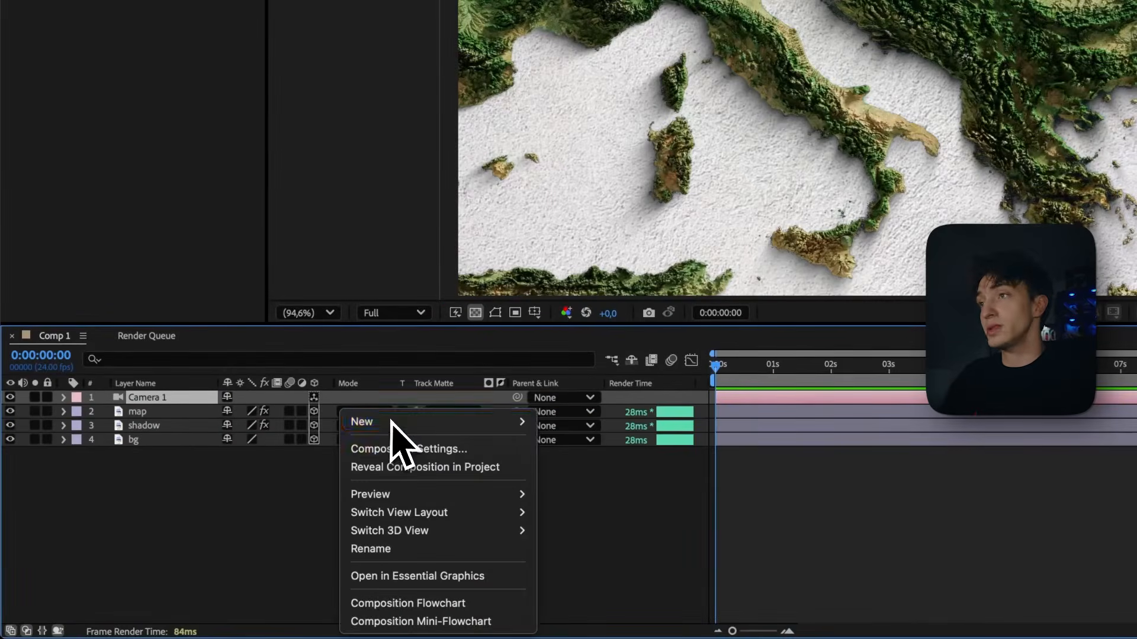
right_click(278, 479)
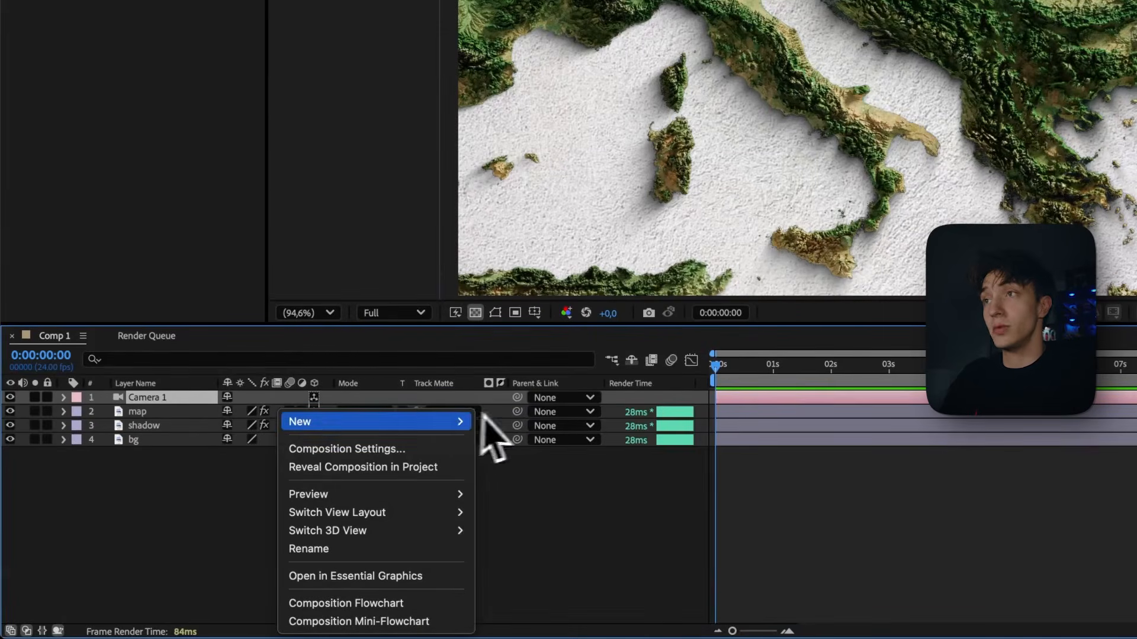
mouse_move(450, 422)
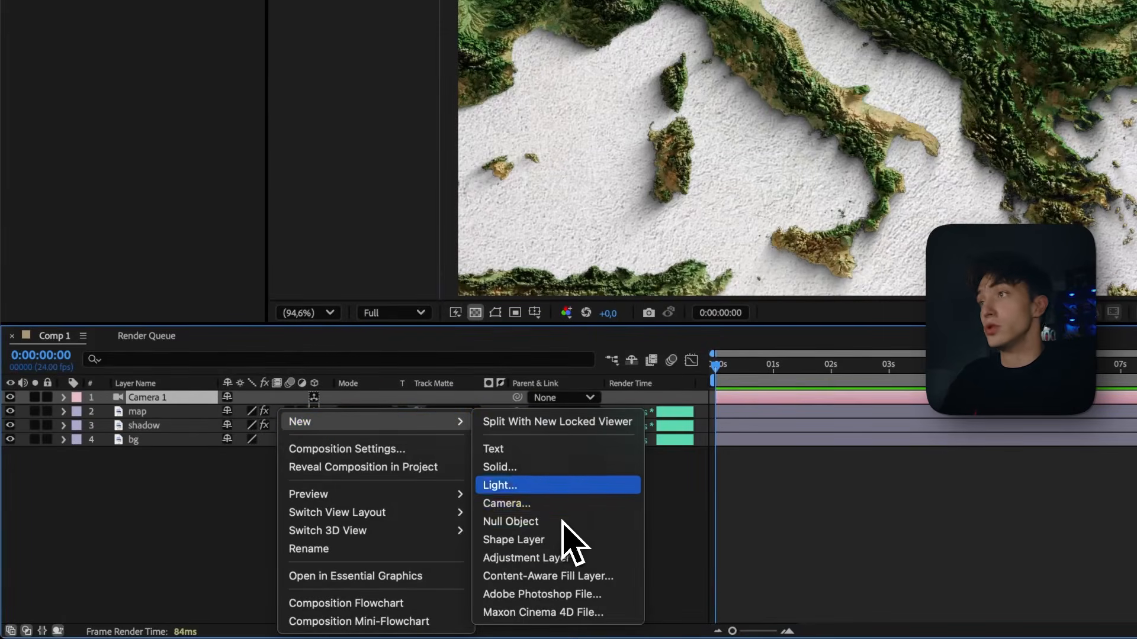
left_click(561, 521)
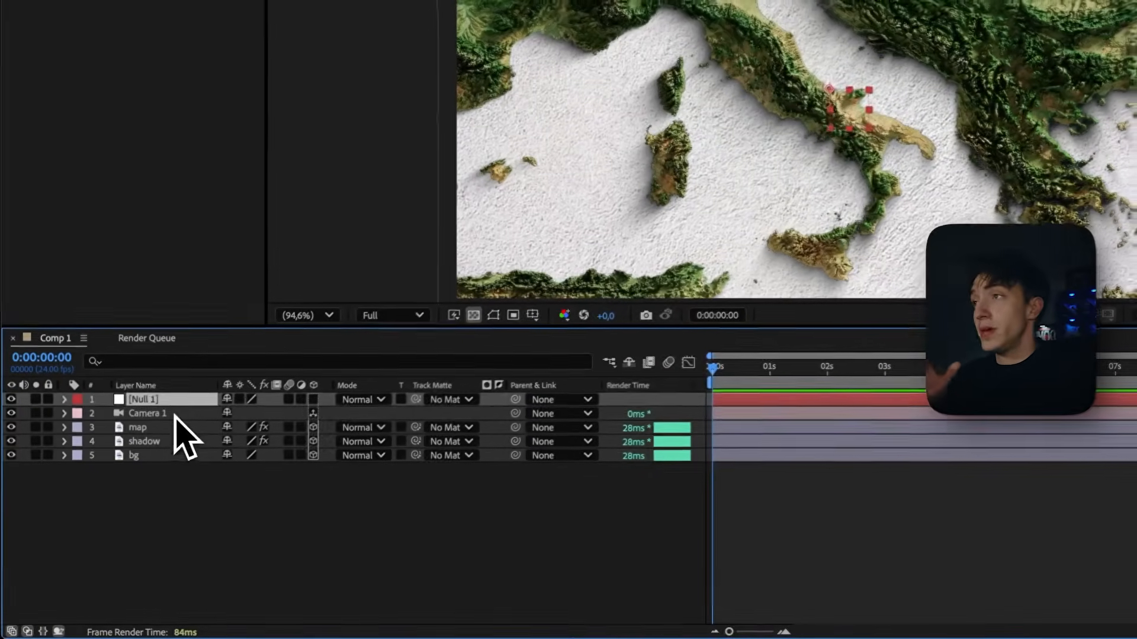
Parent the camera layer to the null and select the null layer.
left_click(121, 476)
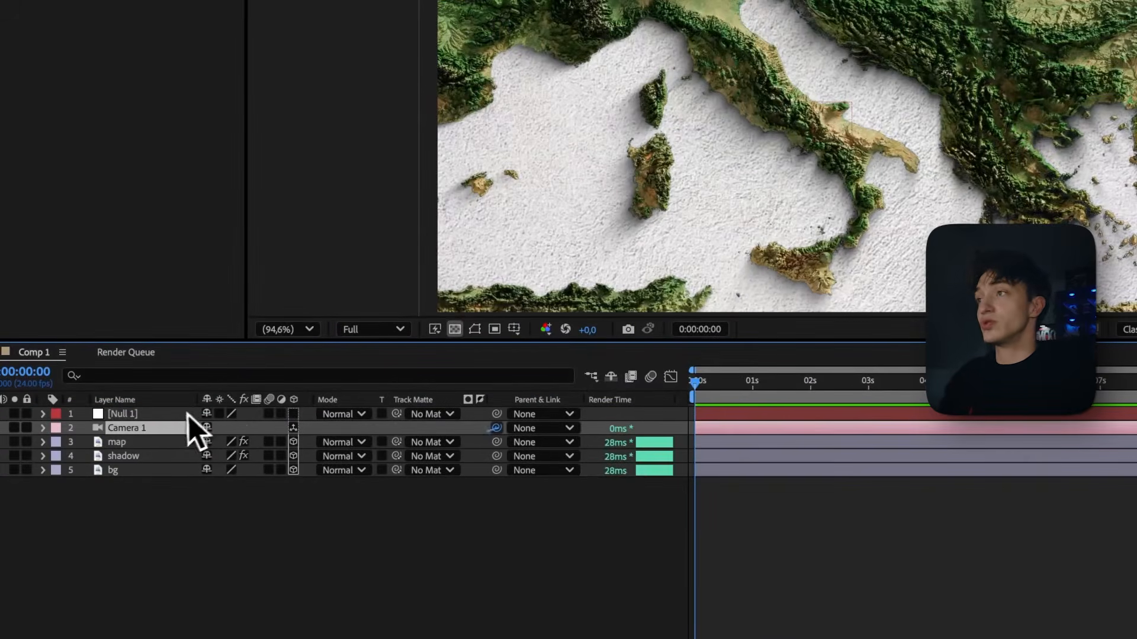
left_click_drag(188, 414, 159, 417)
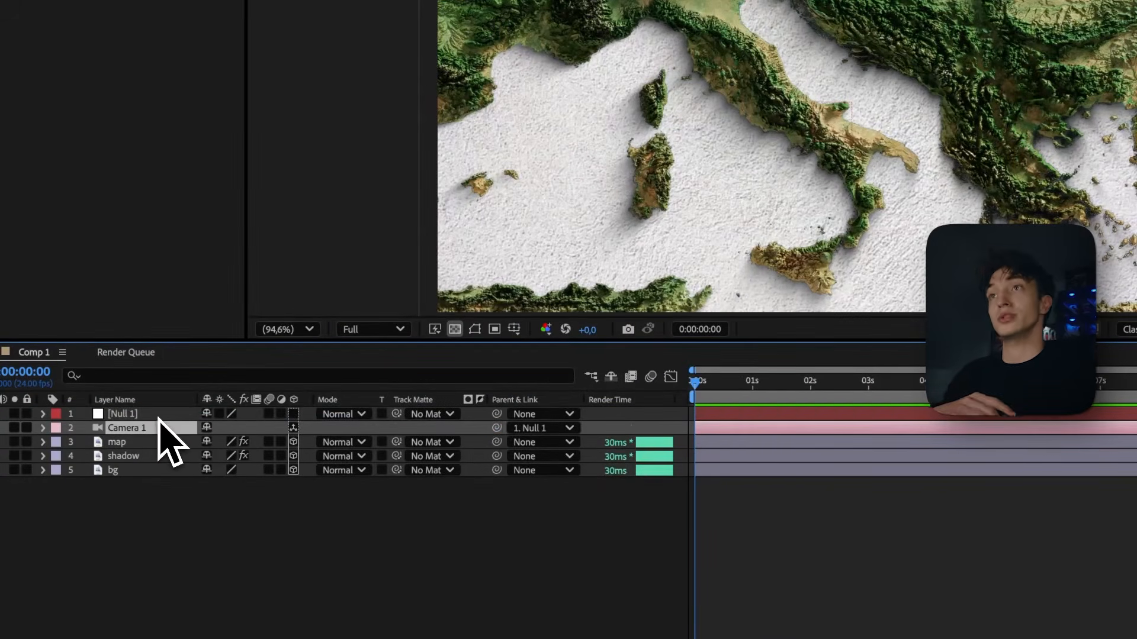
key("ctrl+Up")
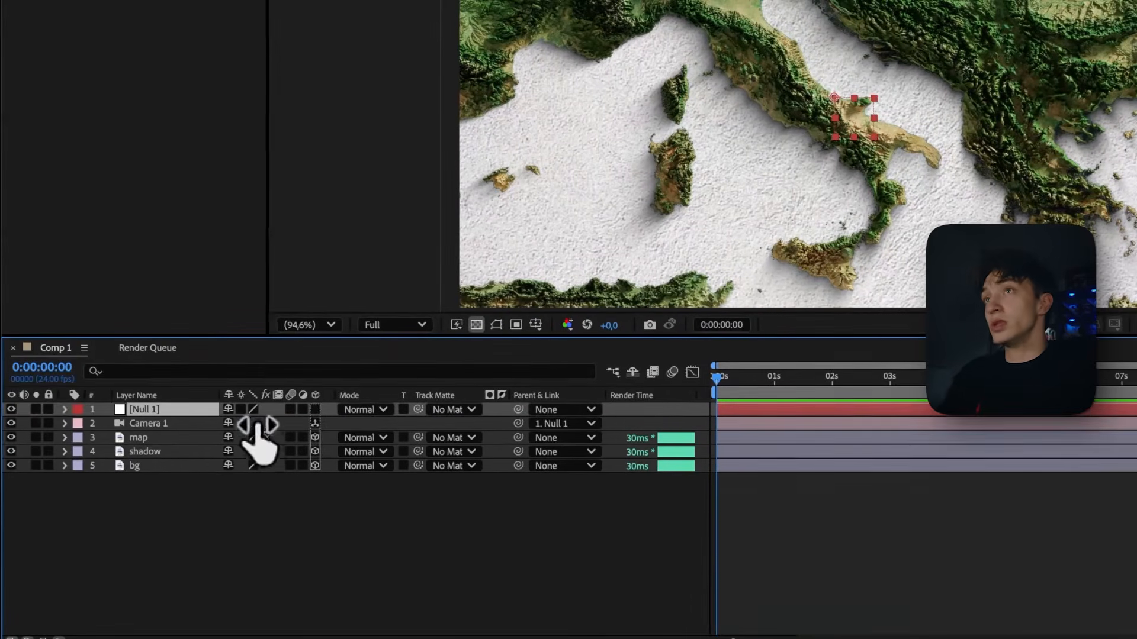
Start keyframing the null's Position and Scale at the beginning of the composition and show both keyframed properties.
key("p")
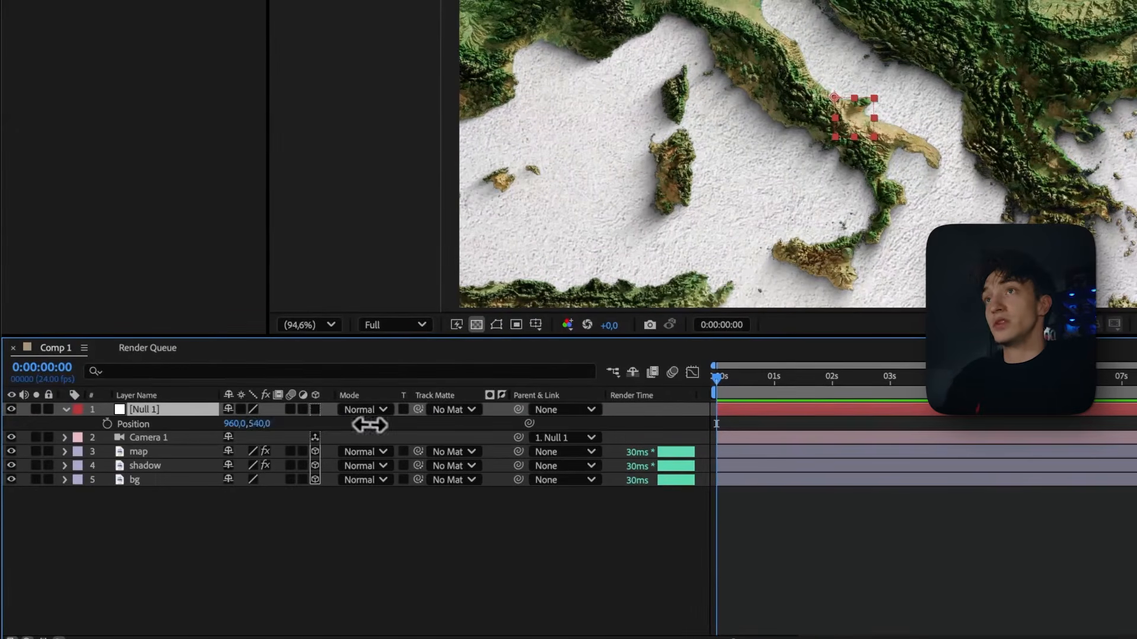
left_click_drag(369, 425, 198, 431)
key("super+z")
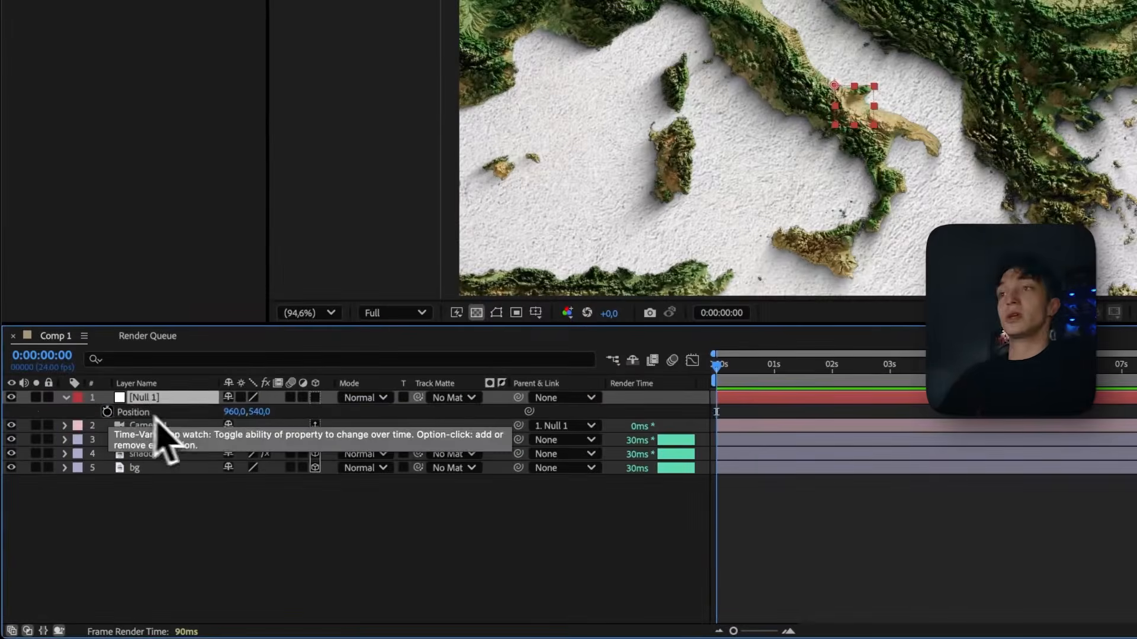
left_click(76, 476)
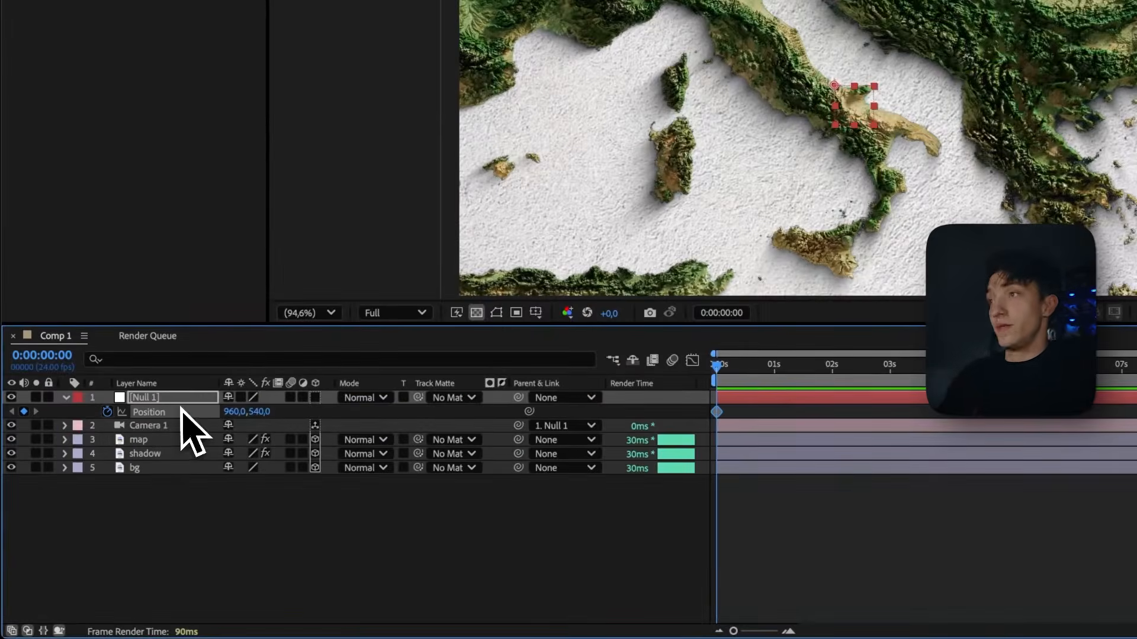
key("s")
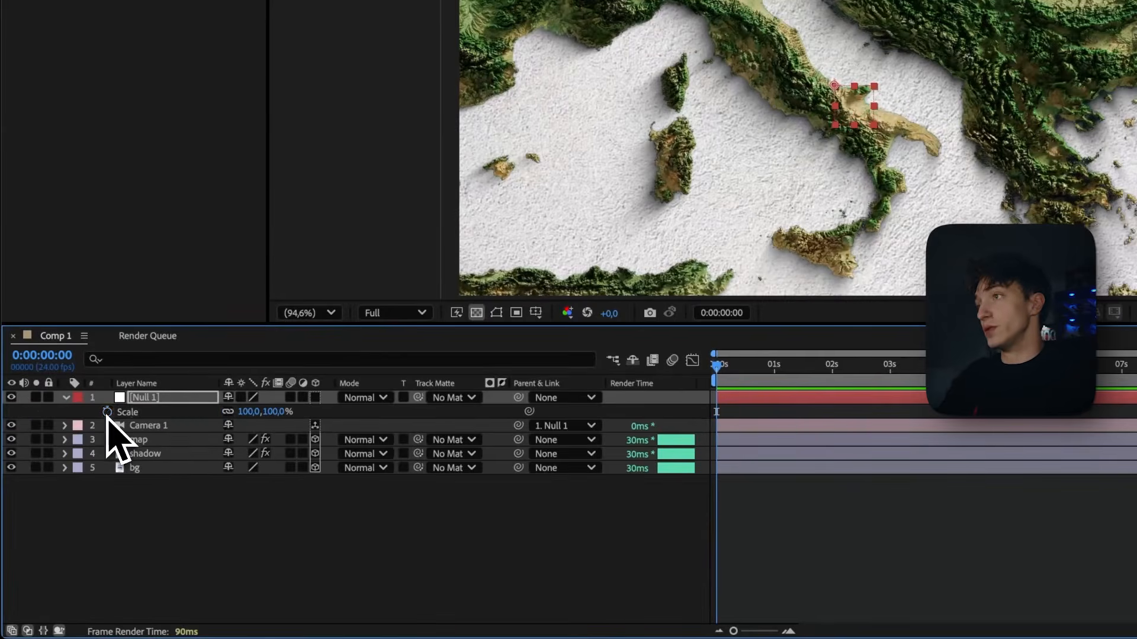
left_click(107, 411)
key("u")
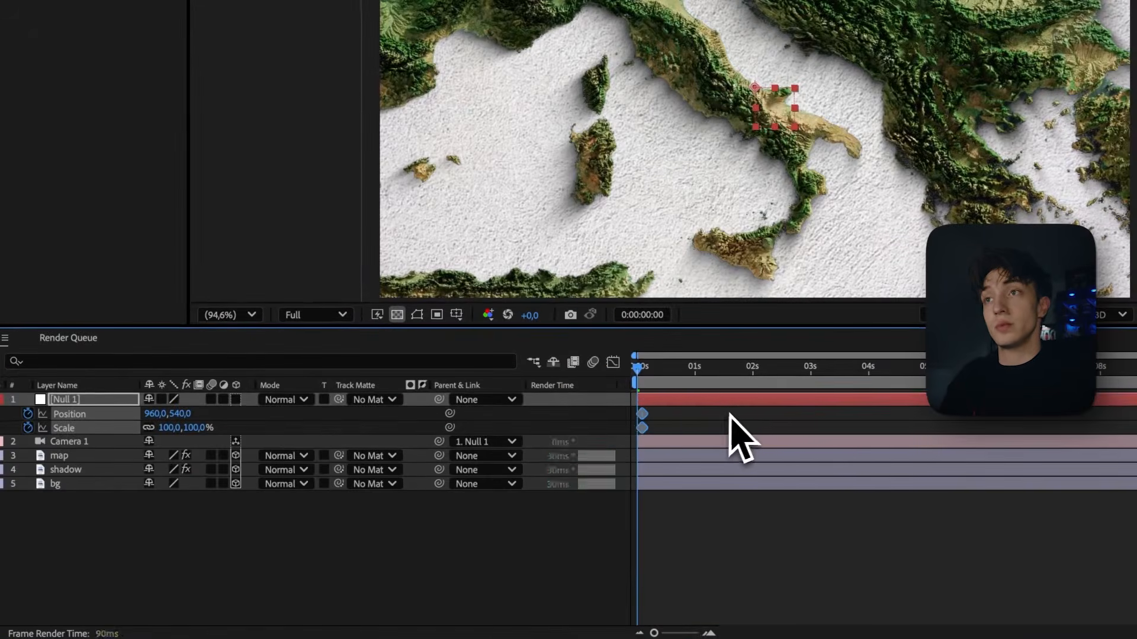
Shift the null's Position and Scale keyframes 40 frames later in the timeline.
key("shift+alt+Right")
key("shift+alt+Right")
key("shift+alt+Right")
key("shift+alt+Right")
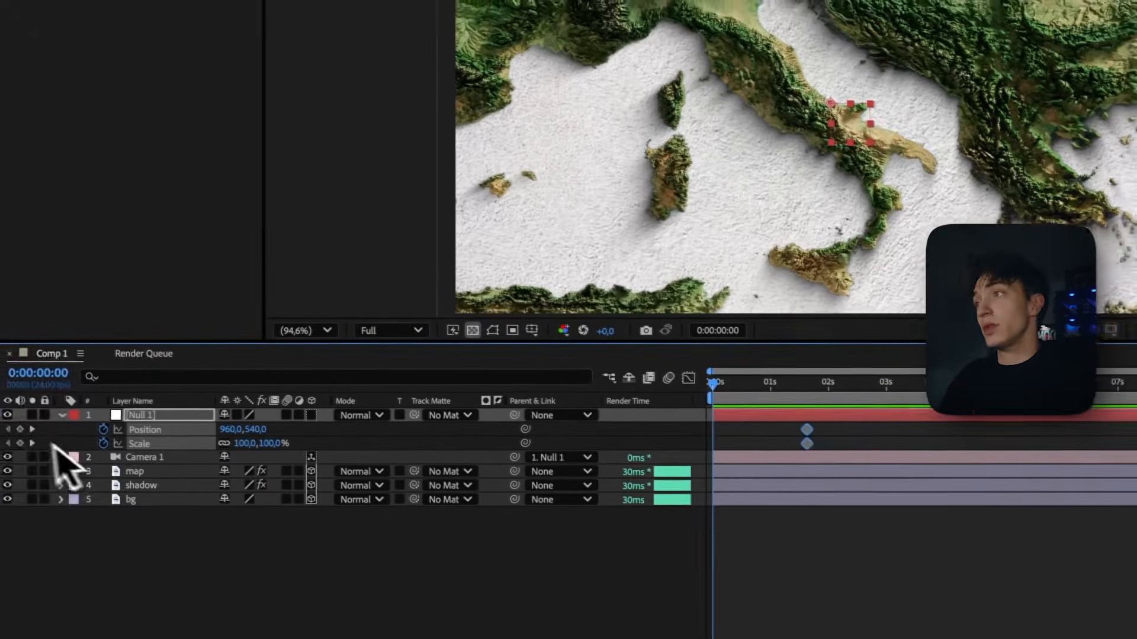
Add Position and Scale keyframes to the null at 0:00, with Position 960, 291 and Scale 158%.
left_click(19, 430)
left_click(20, 443)
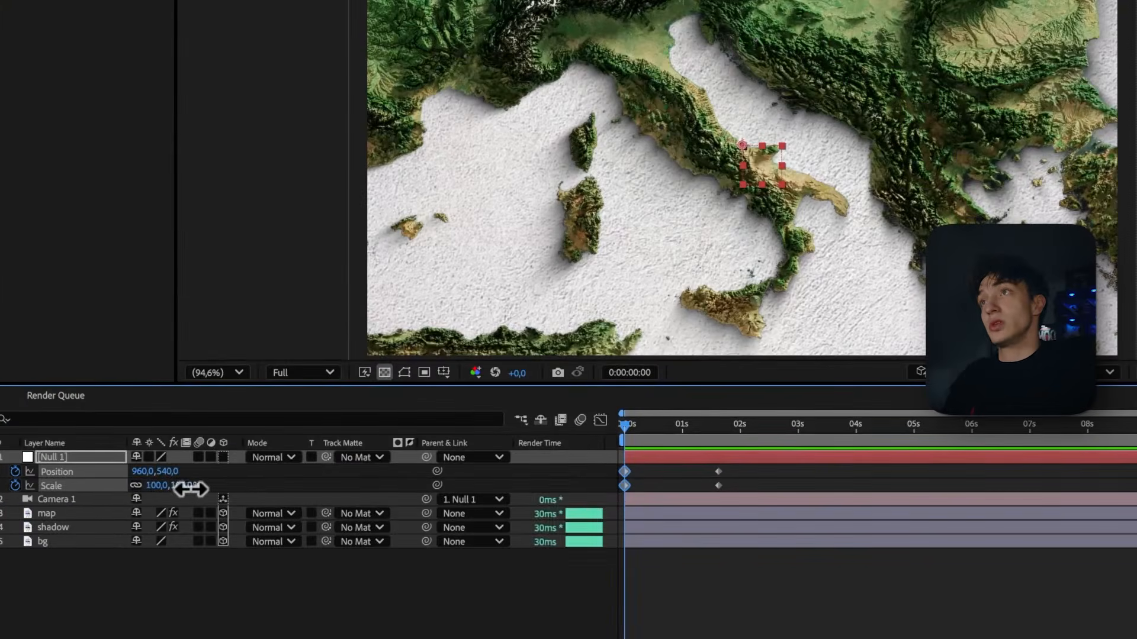
left_click_drag(191, 489, 229, 486)
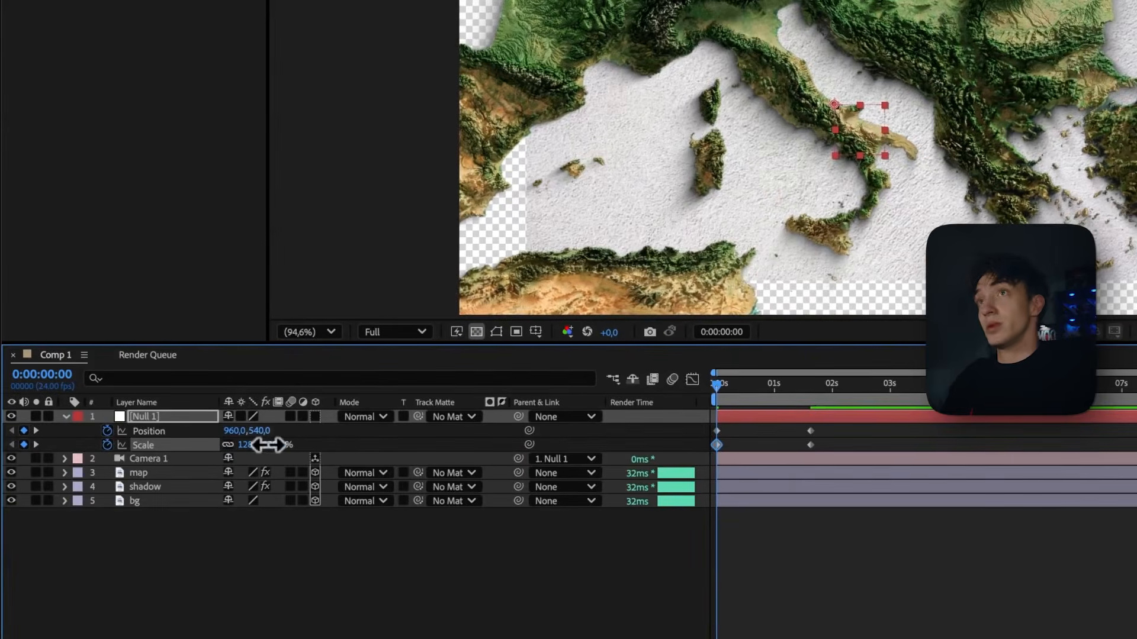
left_click_drag(267, 445, 7, 503)
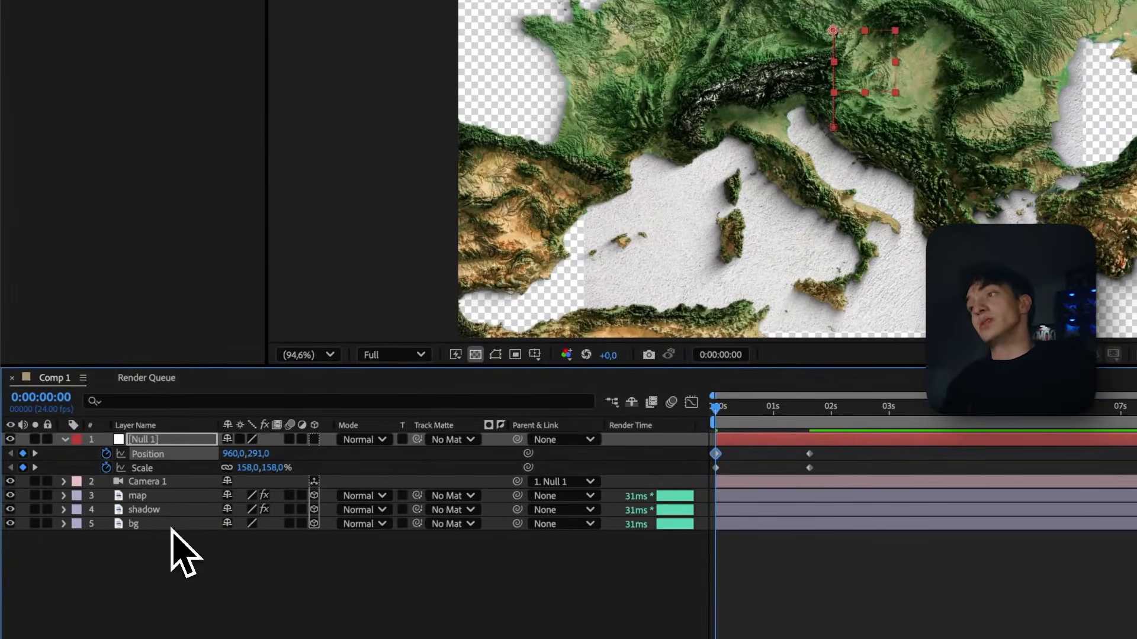
Find the Motion Tile effect and apply it to the bg layer.
left_click(171, 525)
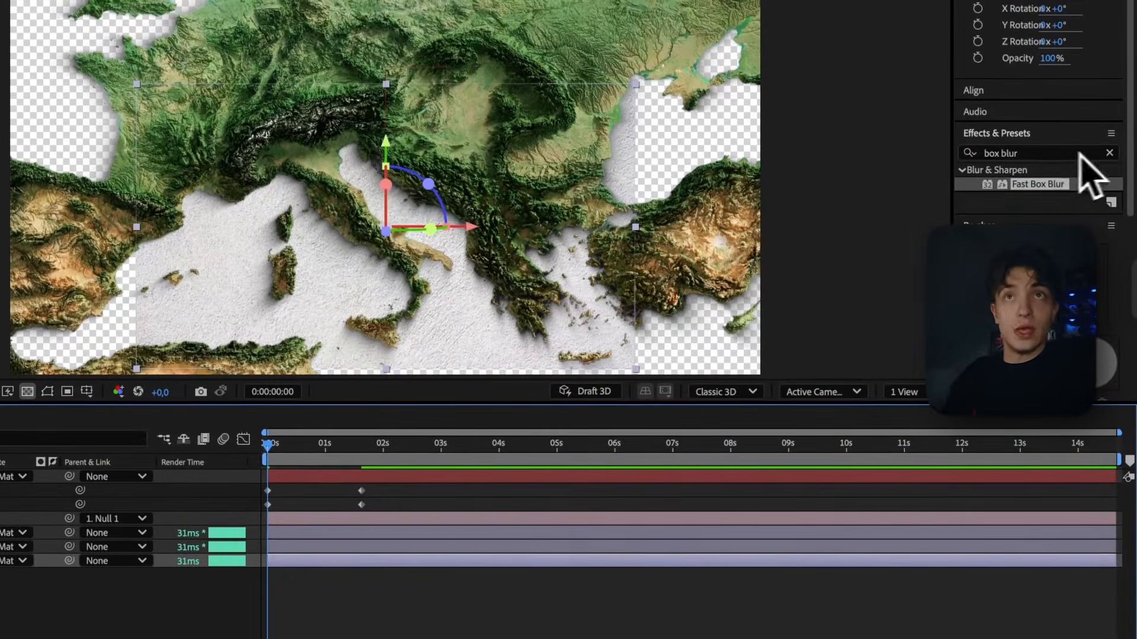
left_click(1109, 153)
left_click(1061, 153)
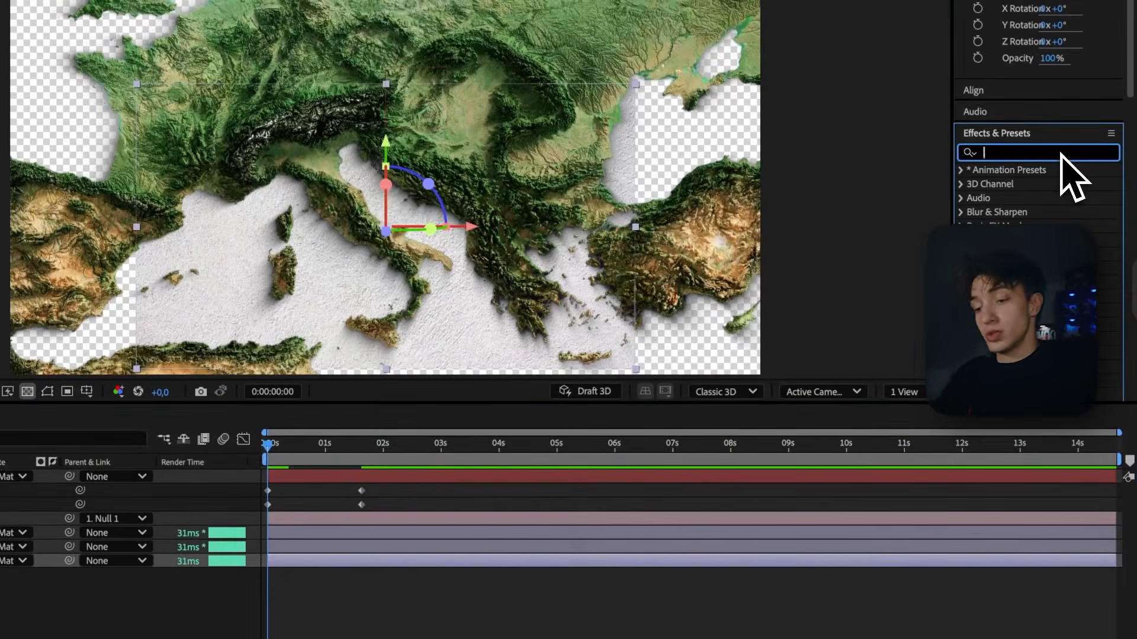
type("motion")
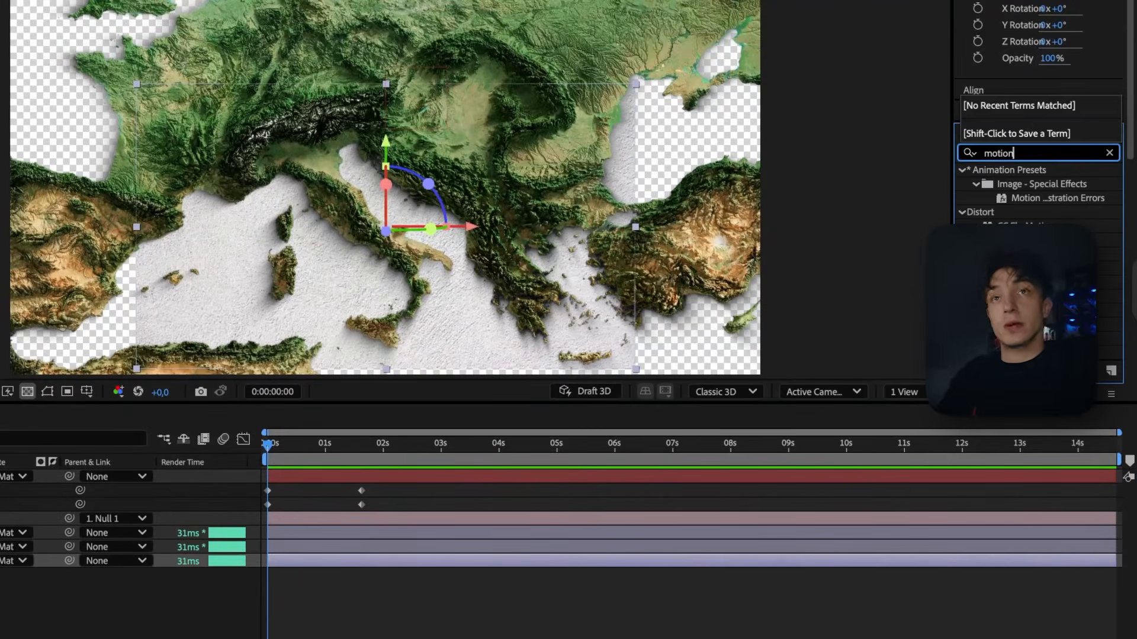
left_click_drag(1029, 254, 186, 224)
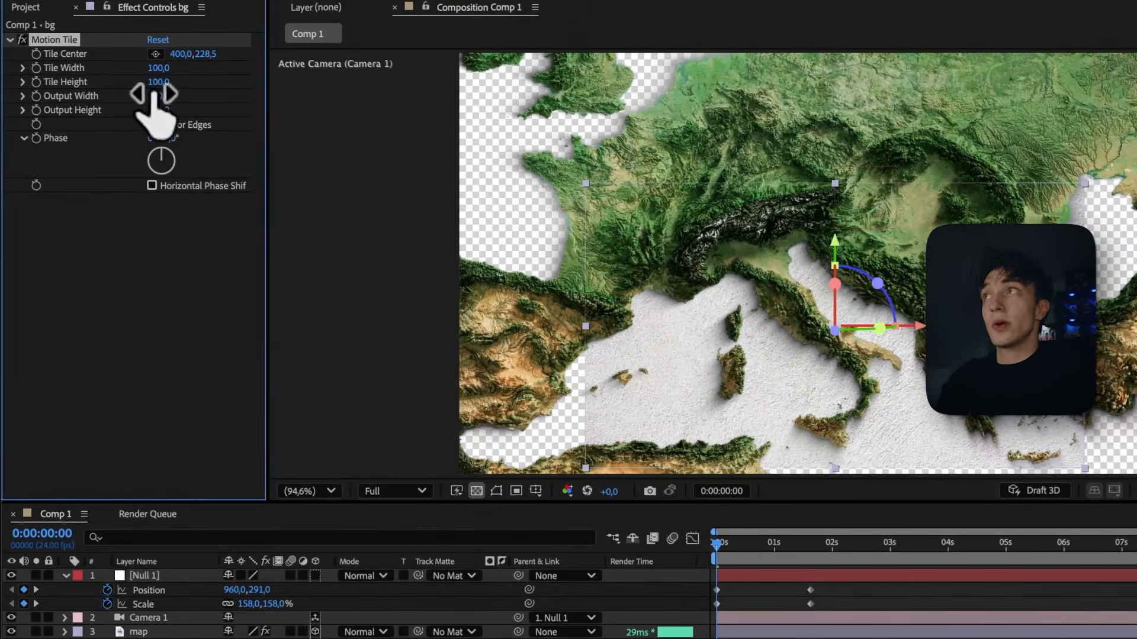
Set both the Output Width and Output Height of the bg layer's Motion Tile to 310.
left_click_drag(195, 97, 158, 111)
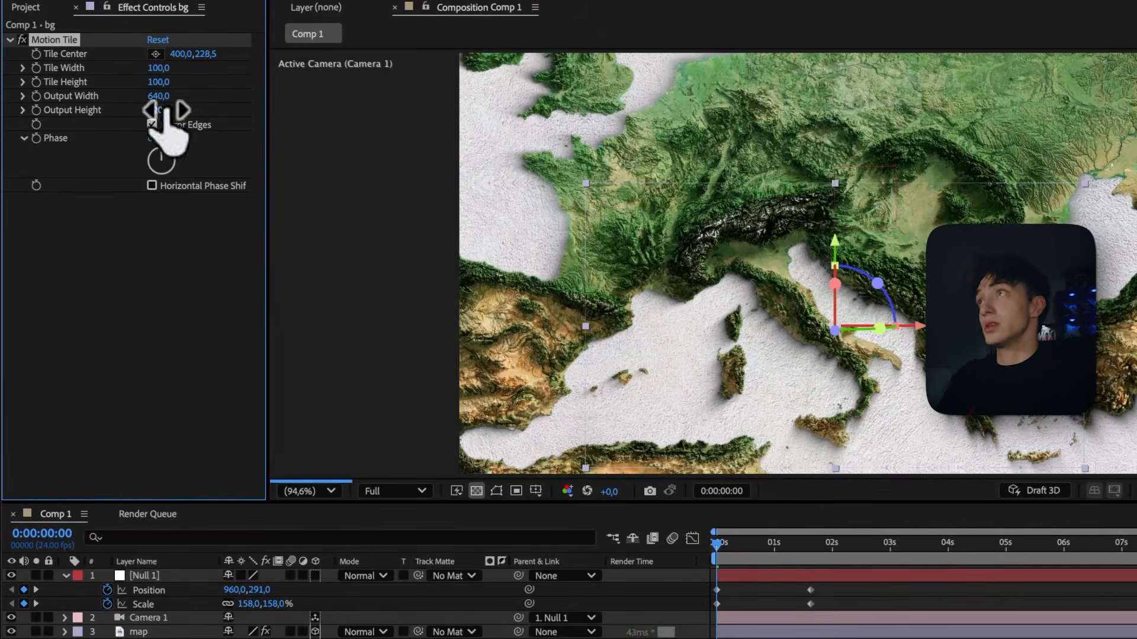
left_click(161, 110)
key("ctrl+c")
left_click(163, 96)
key("ctrl+v")
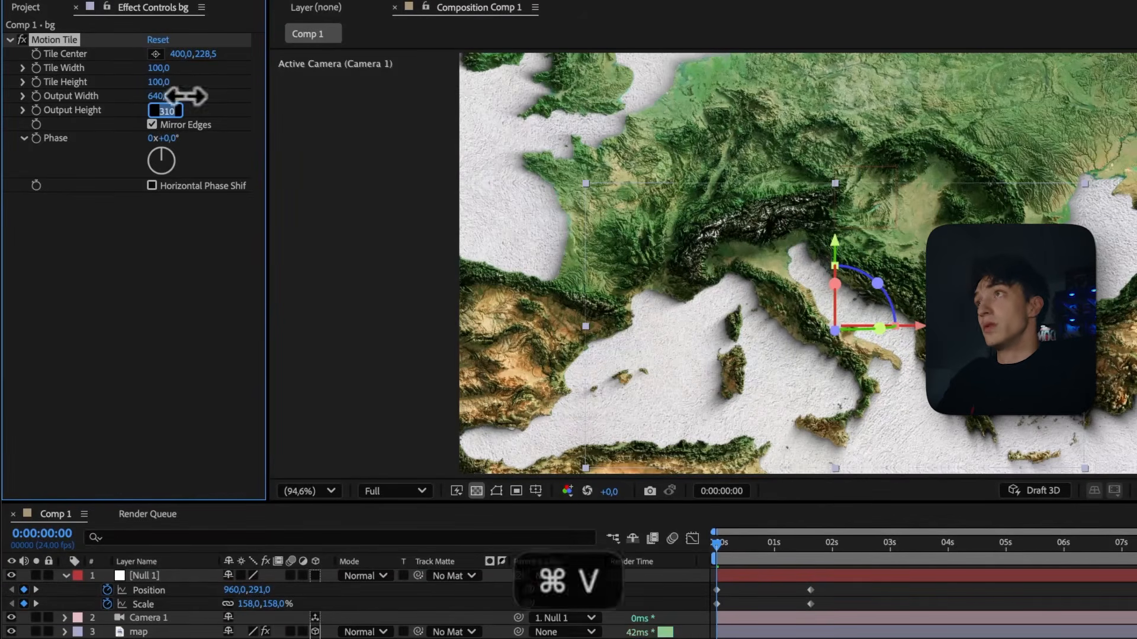
key("Return")
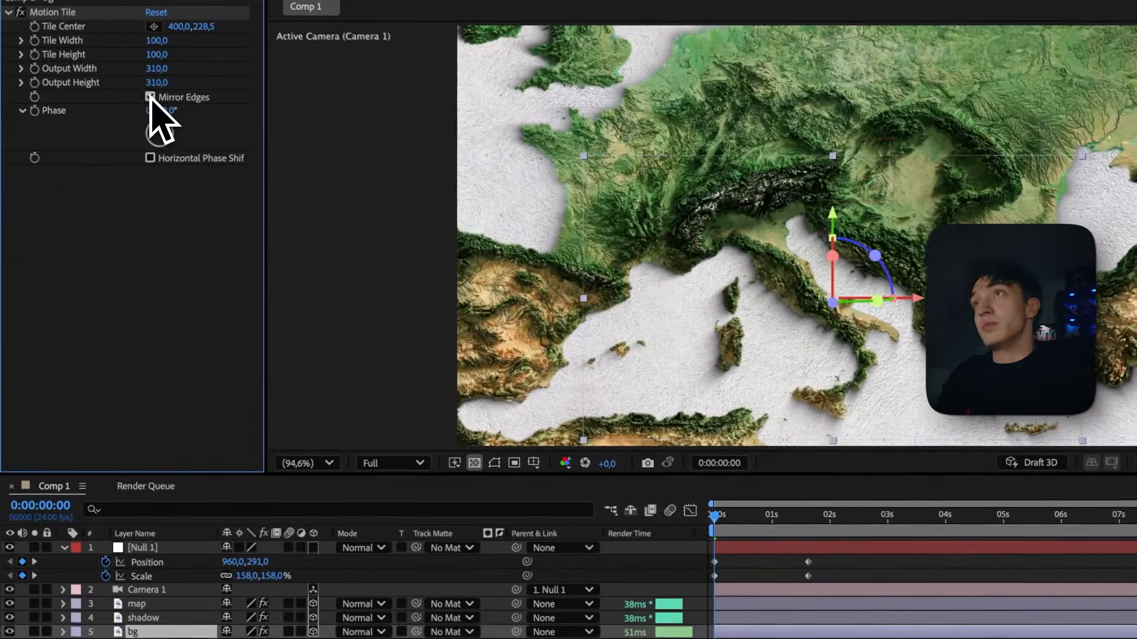
Compare the tiled background with Mirror Edges on and off, leaving the option off.
left_click(150, 97)
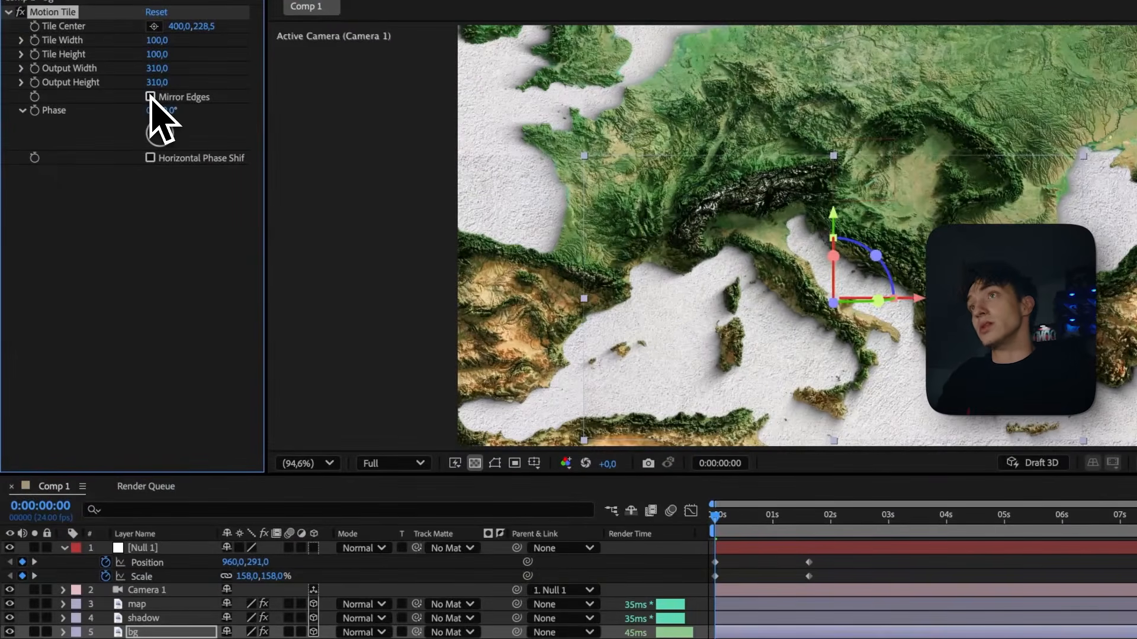
left_click(585, 328)
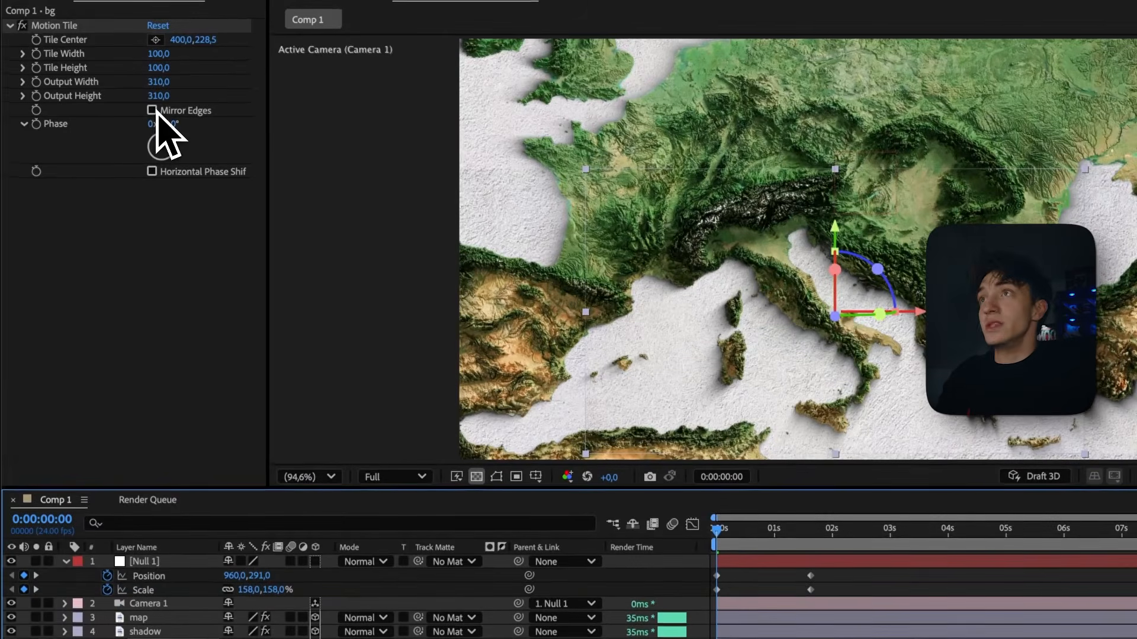
left_click(152, 110)
left_click(152, 110)
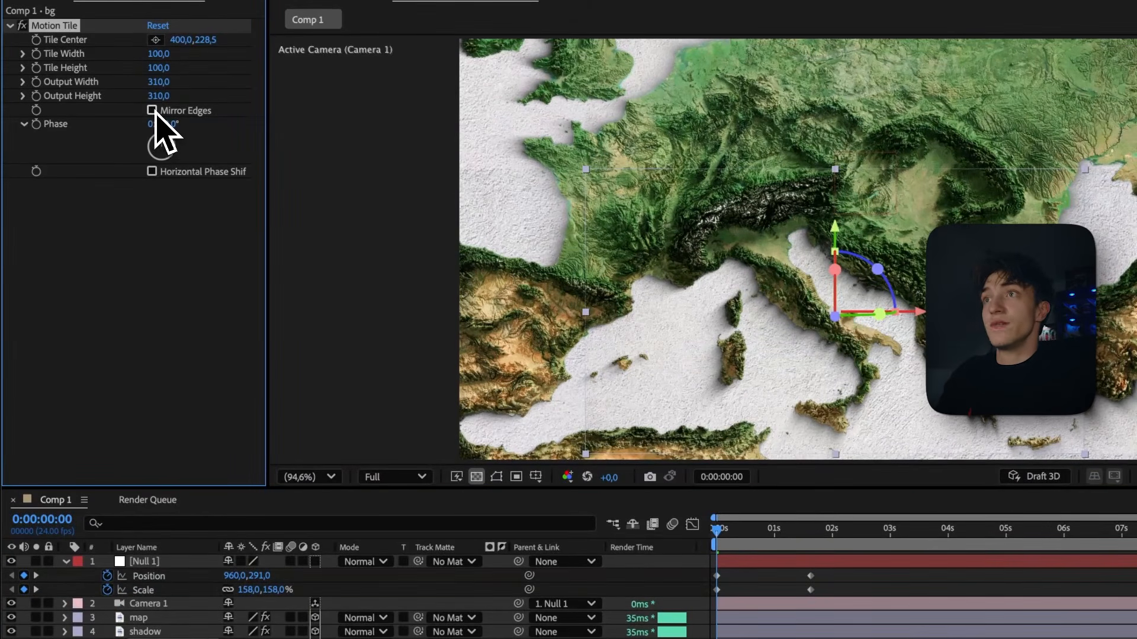
left_click(153, 111)
left_click(153, 111)
left_click(154, 111)
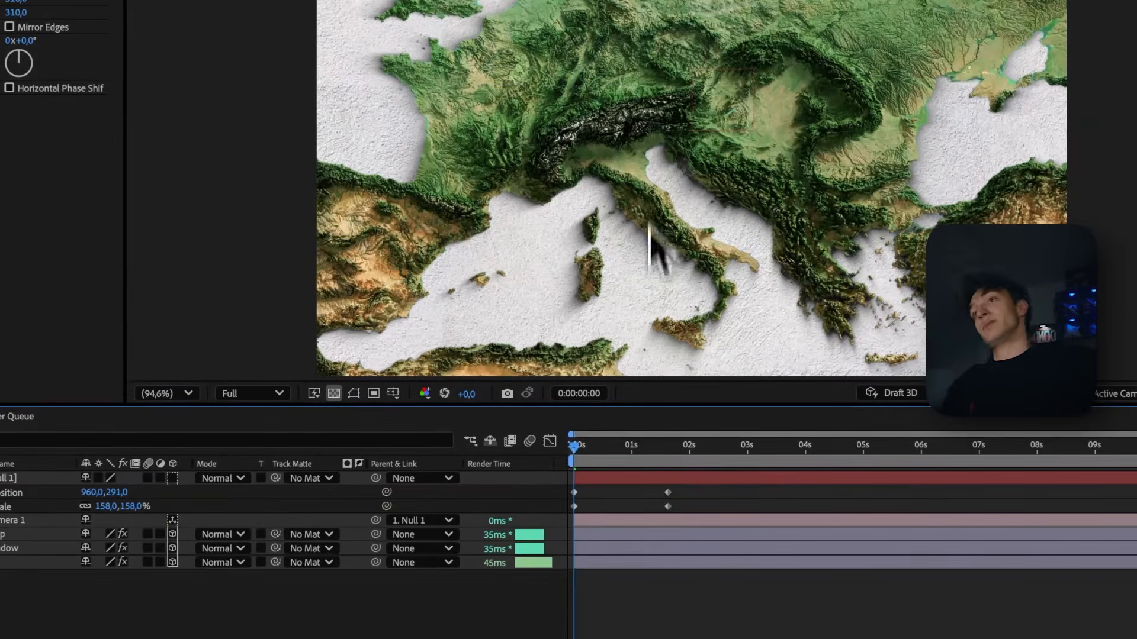
Preview the camera move at Quarter resolution and return the viewer to Full resolution.
left_click(264, 393)
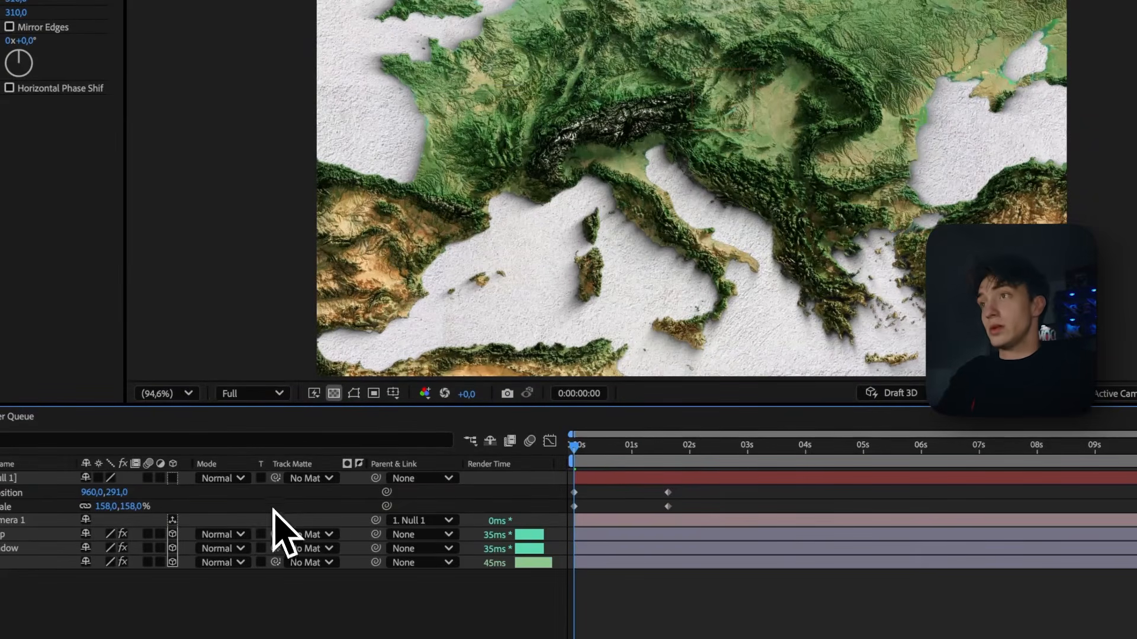
left_click(242, 503)
key("space")
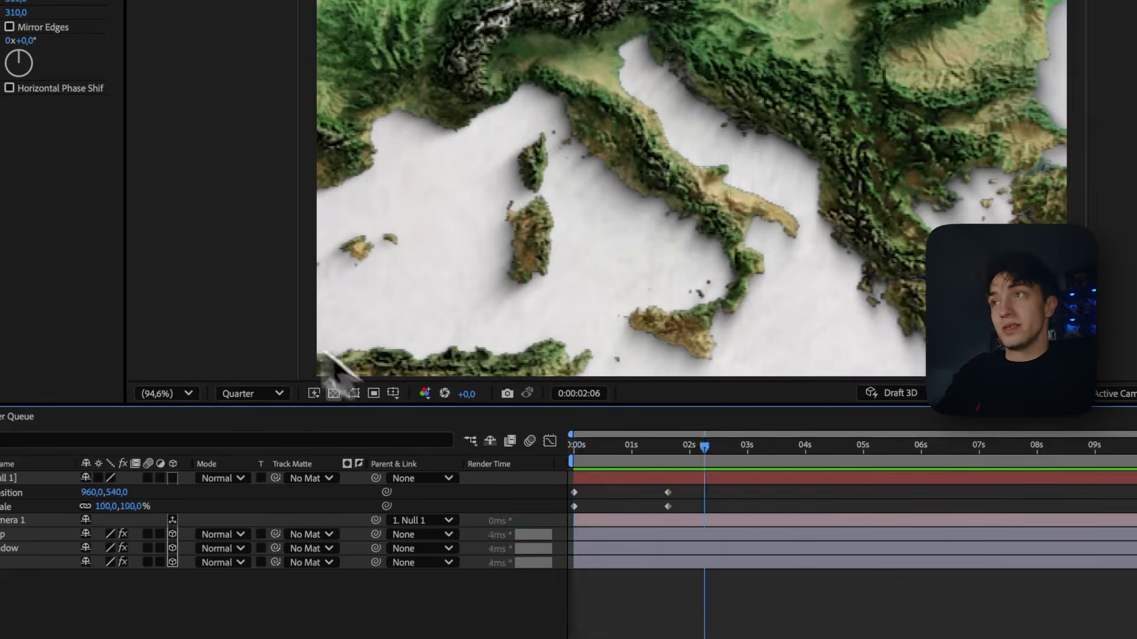
key("space")
left_click(252, 393)
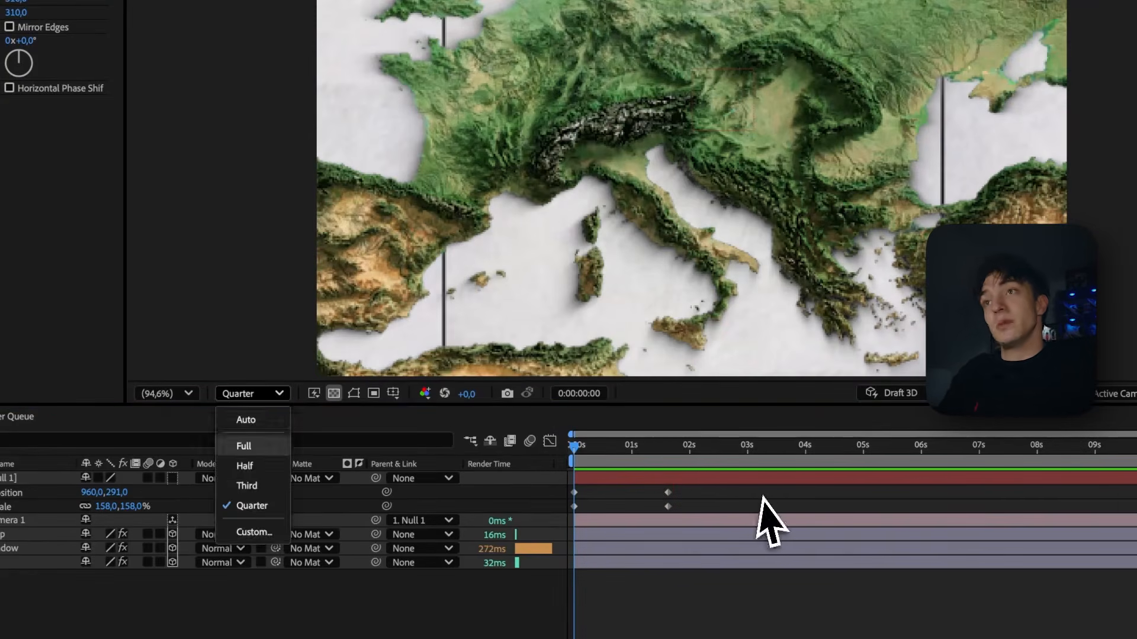
left_click(247, 447)
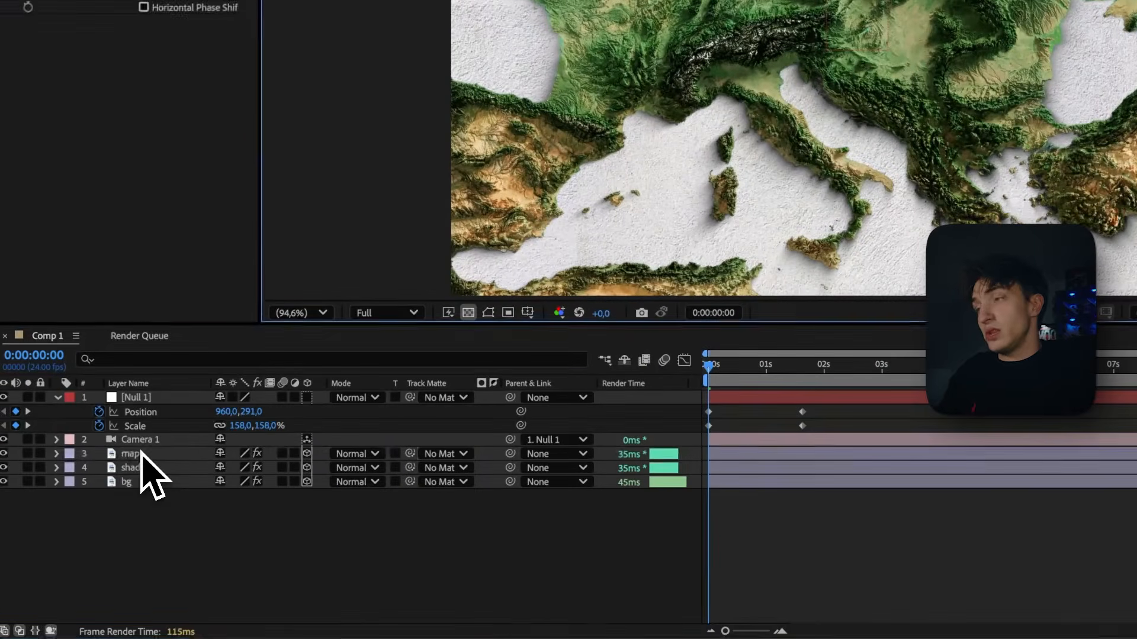
Enable motion blur for all layers and the composition, and review the motion blur options in the advanced composition settings.
left_click(135, 463)
key("super+a")
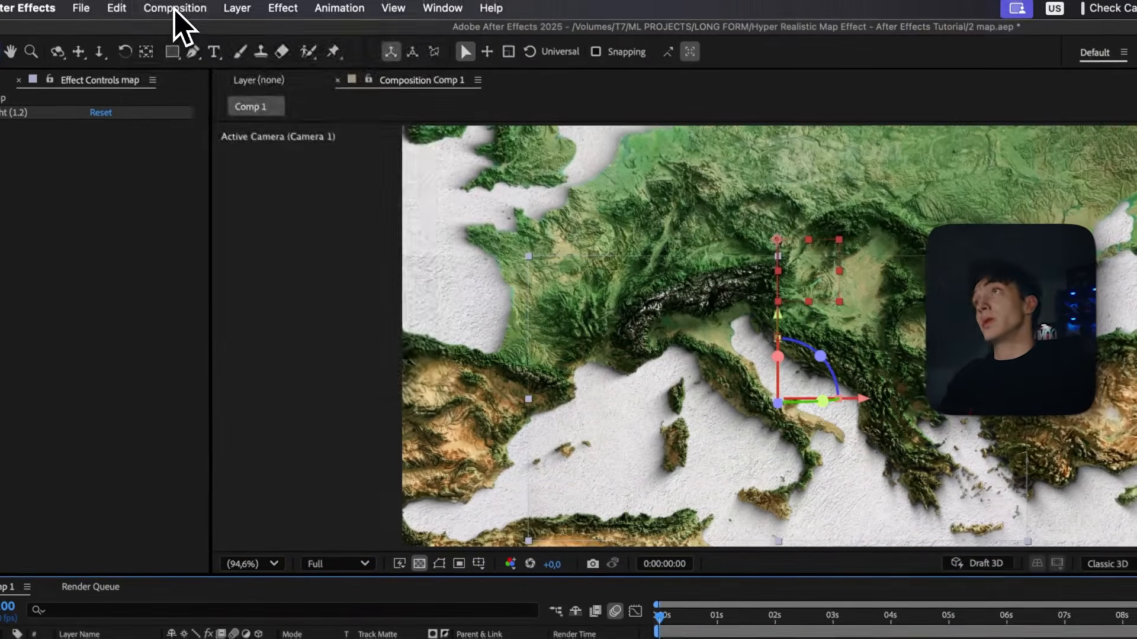
left_click(173, 9)
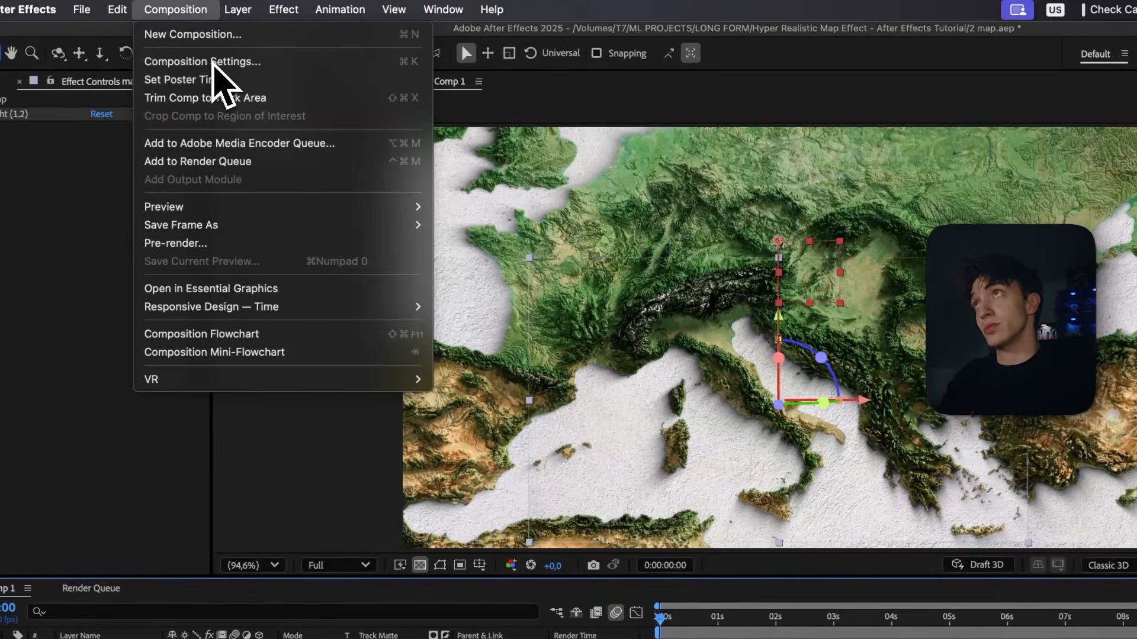
left_click(222, 61)
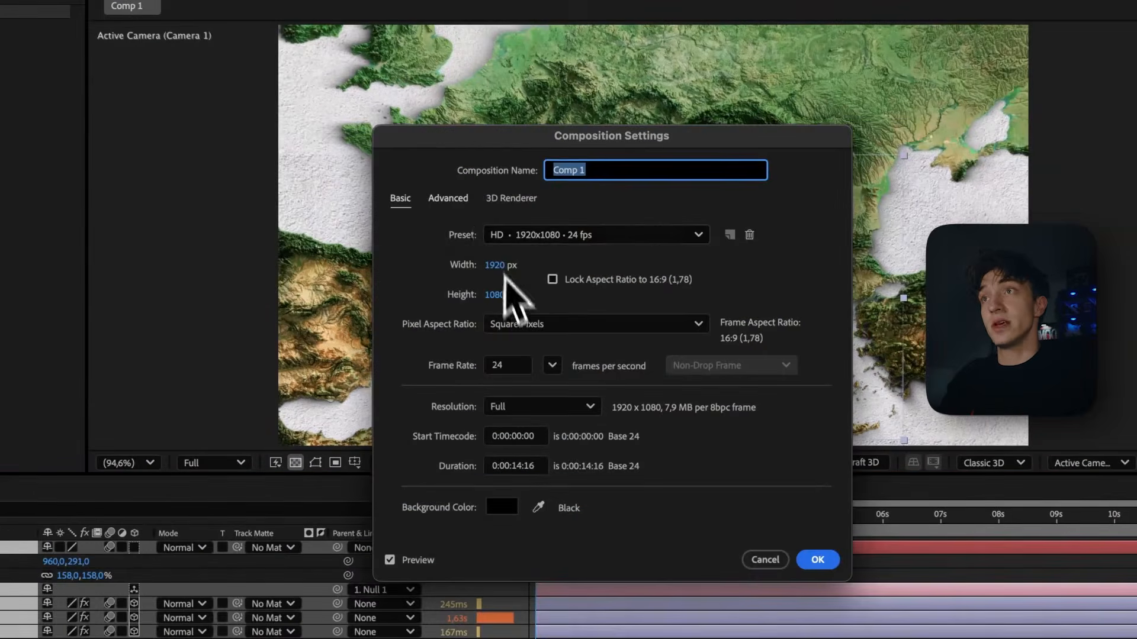
left_click(448, 199)
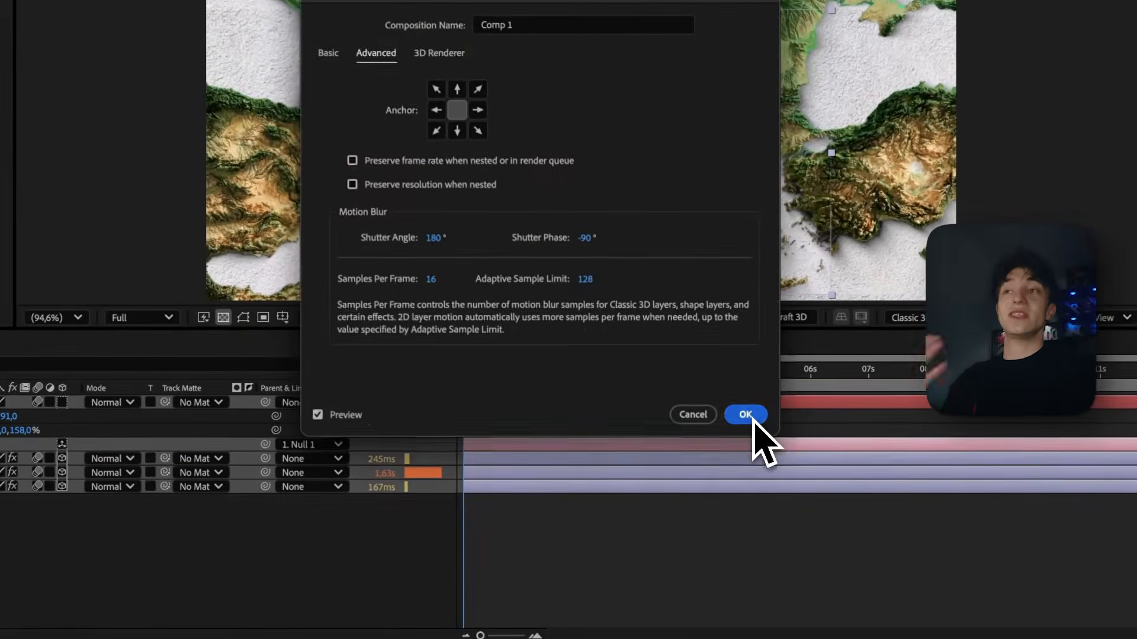
left_click(715, 475)
Apply Easy Ease to all of the null's Position and Scale keyframes.
left_click_drag(572, 413, 431, 432)
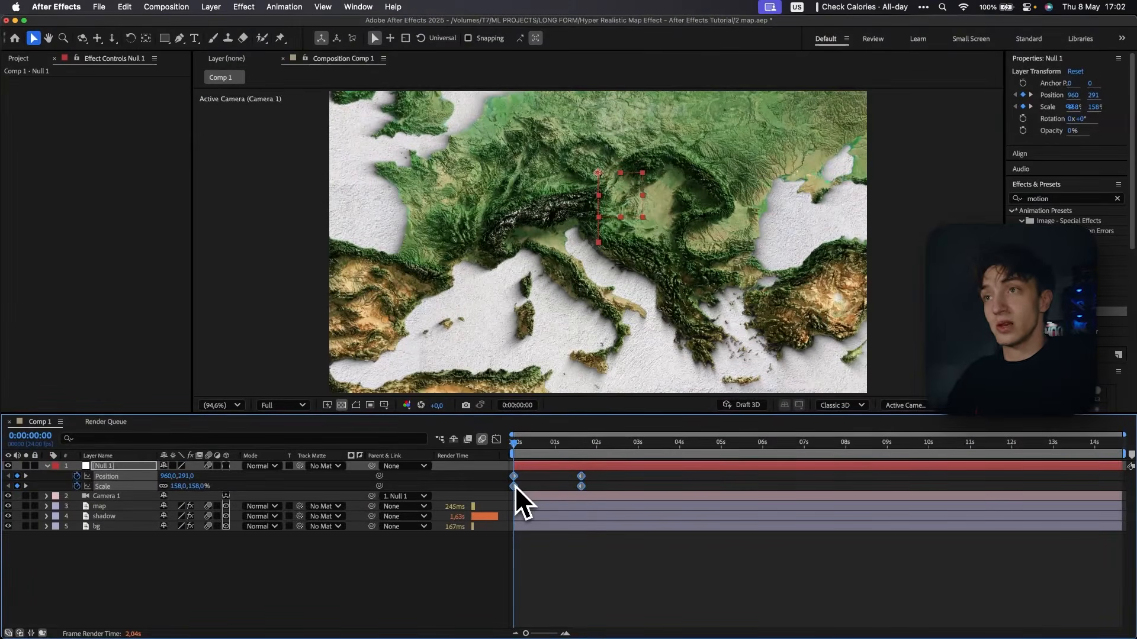
mouse_move(514, 486)
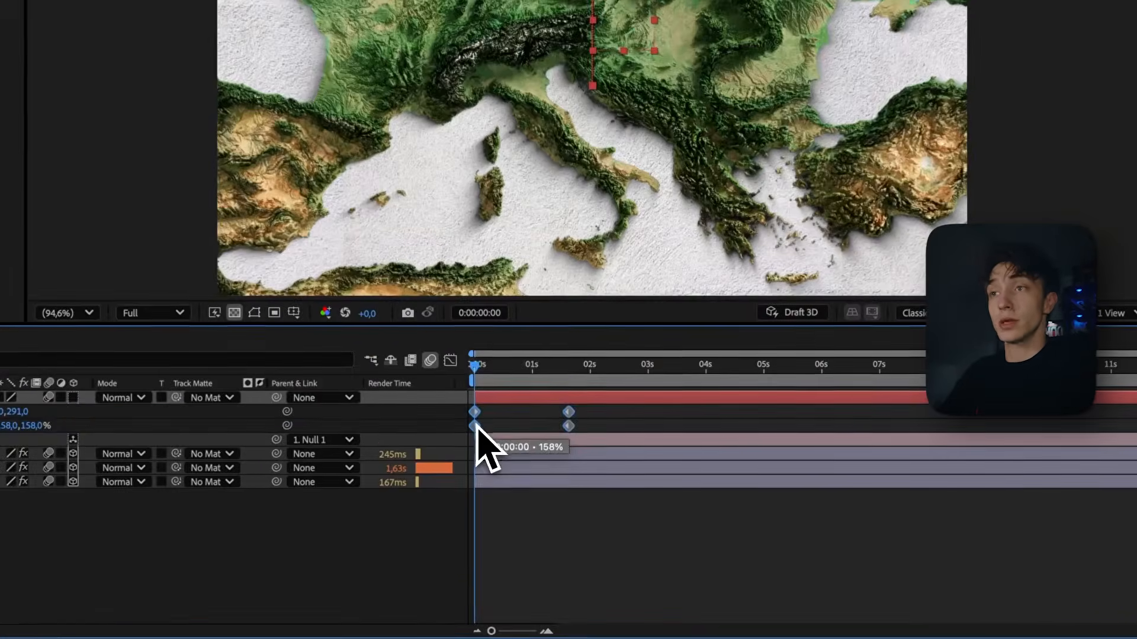
right_click(475, 427)
mouse_move(568, 621)
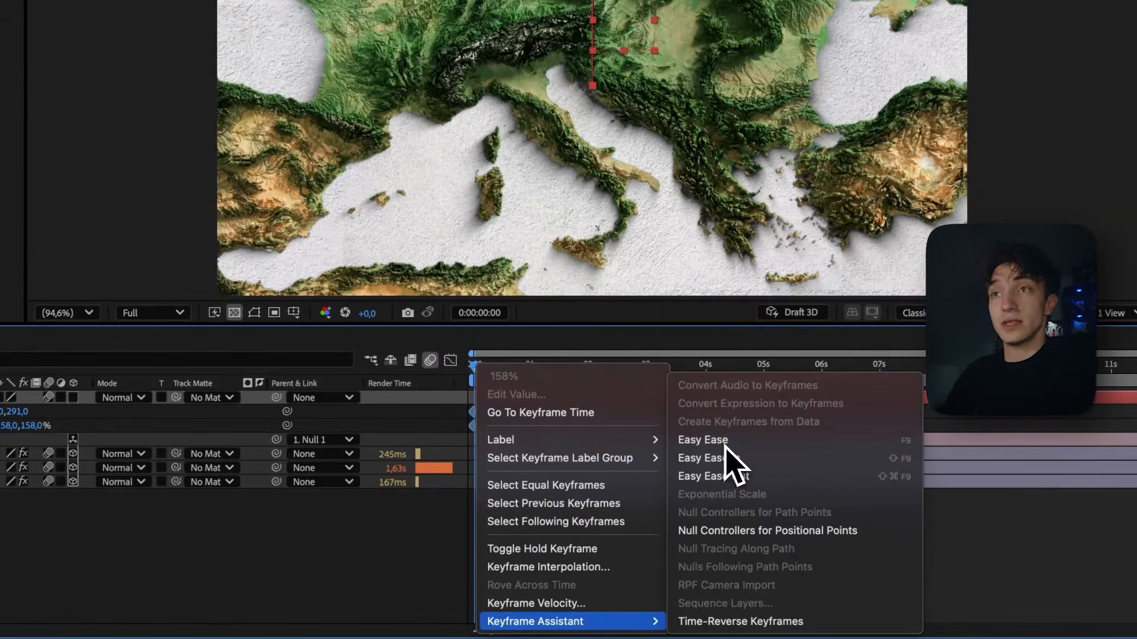
left_click(705, 441)
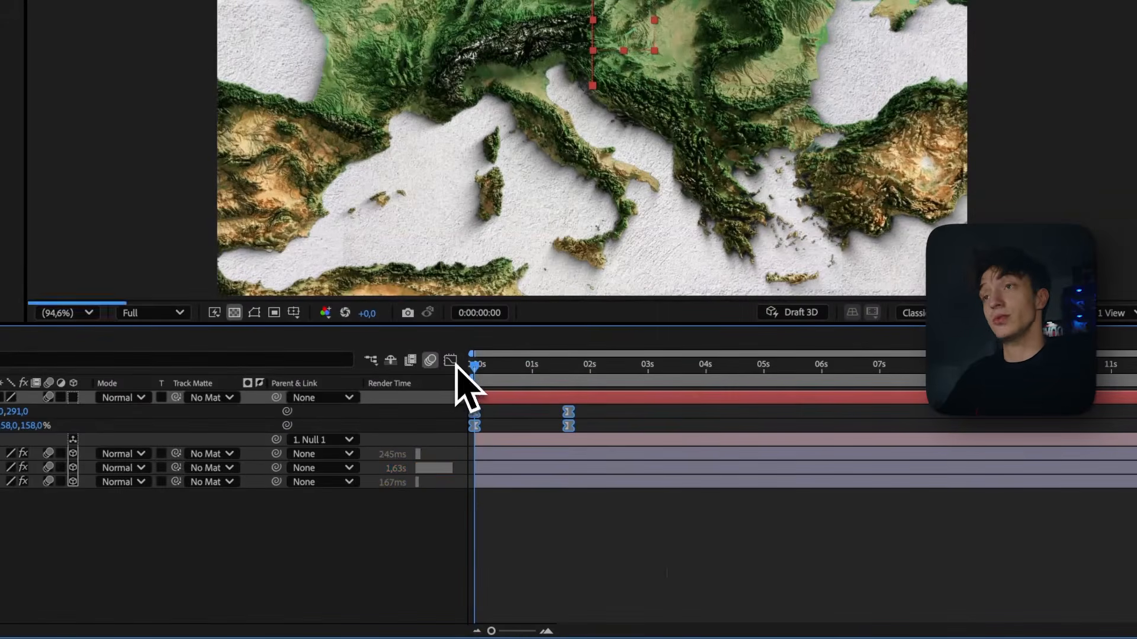
Reshape the null's speed graph with a short ease at the first keyframes and a long ease into the last ones.
left_click(450, 360)
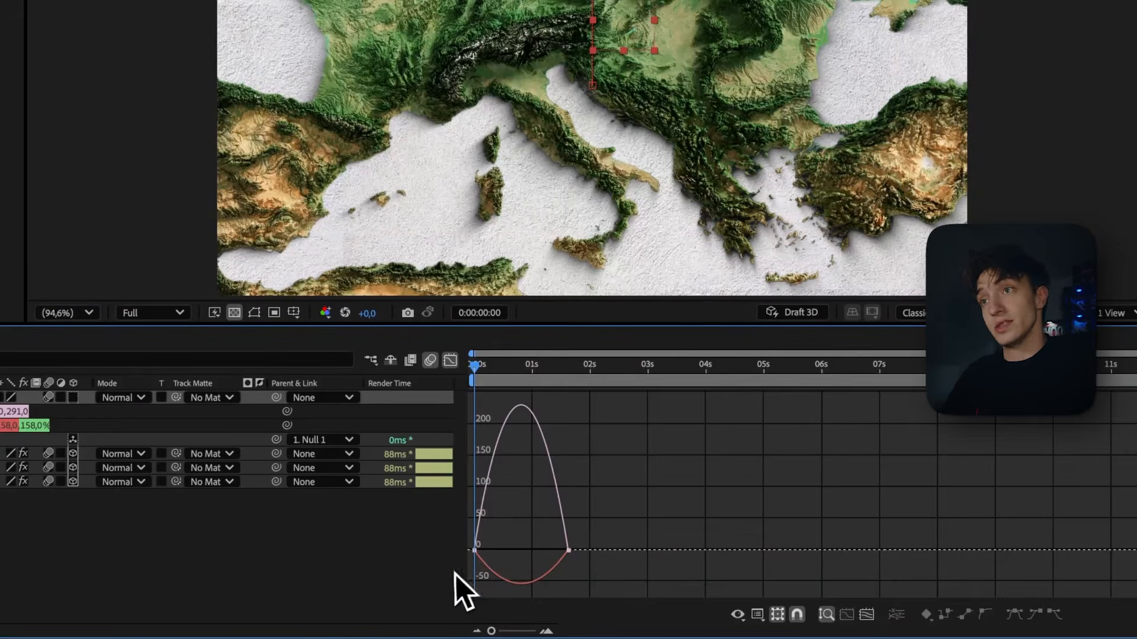
left_click_drag(471, 529, 485, 500)
left_click(469, 560)
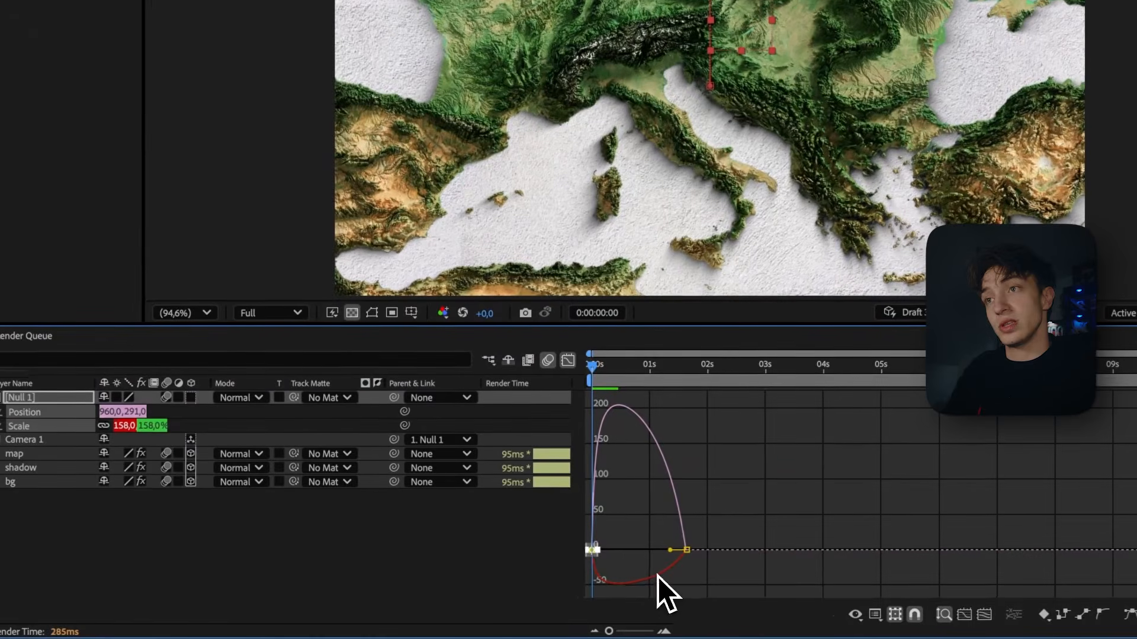
left_click_drag(608, 544, 630, 485)
left_click(669, 559)
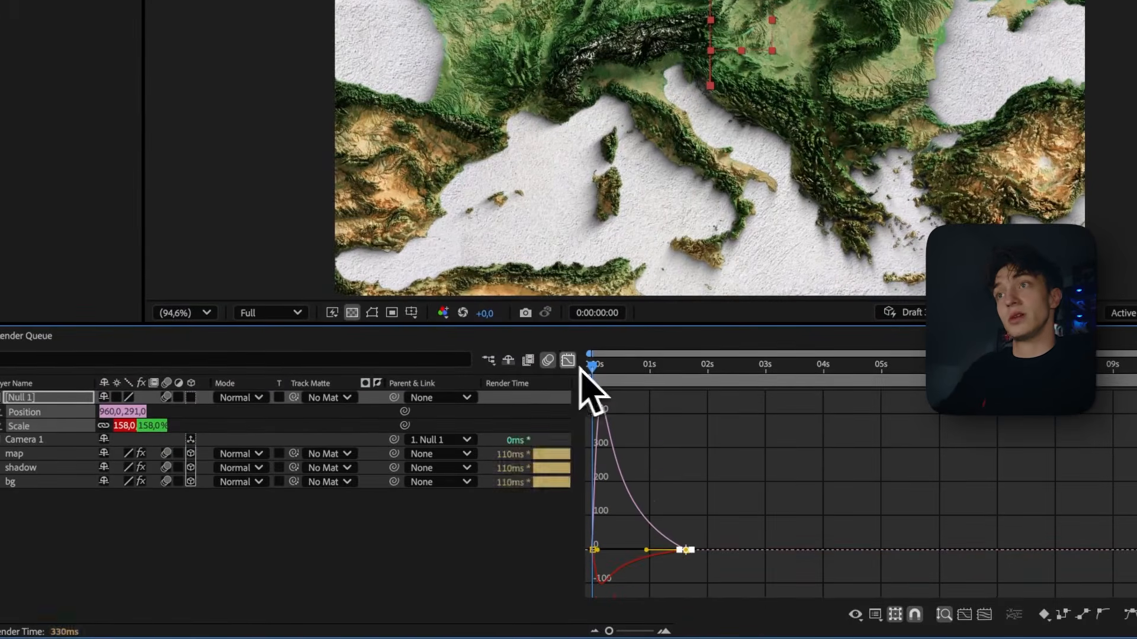
Switch the viewer to Quarter resolution and preview the eased camera move from the first frame.
key("space")
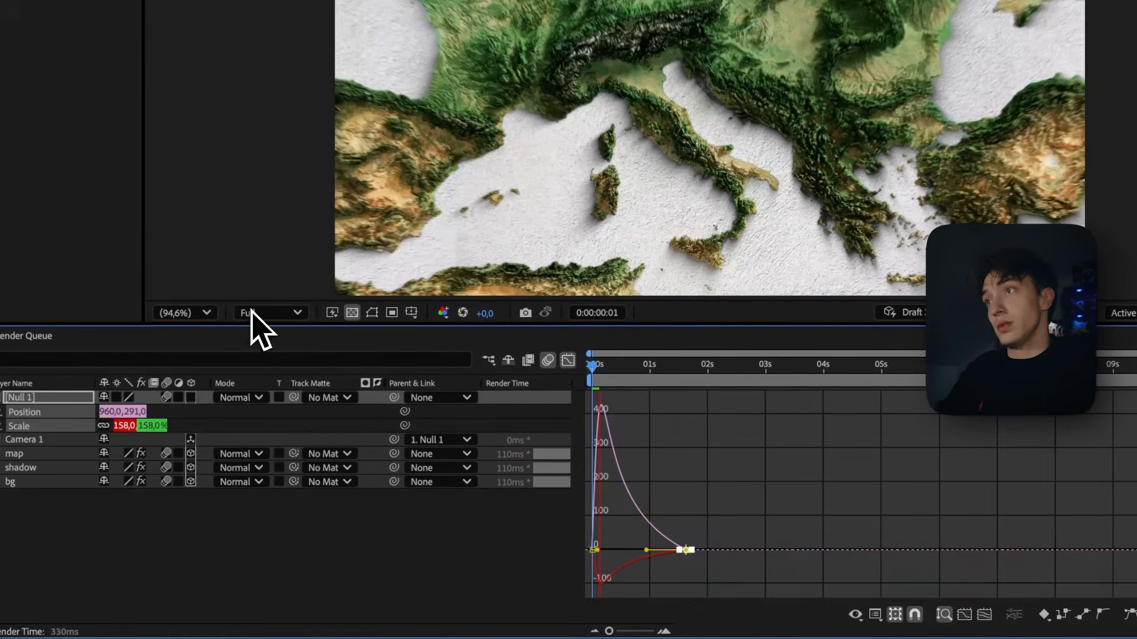
left_click(264, 314)
left_click(270, 425)
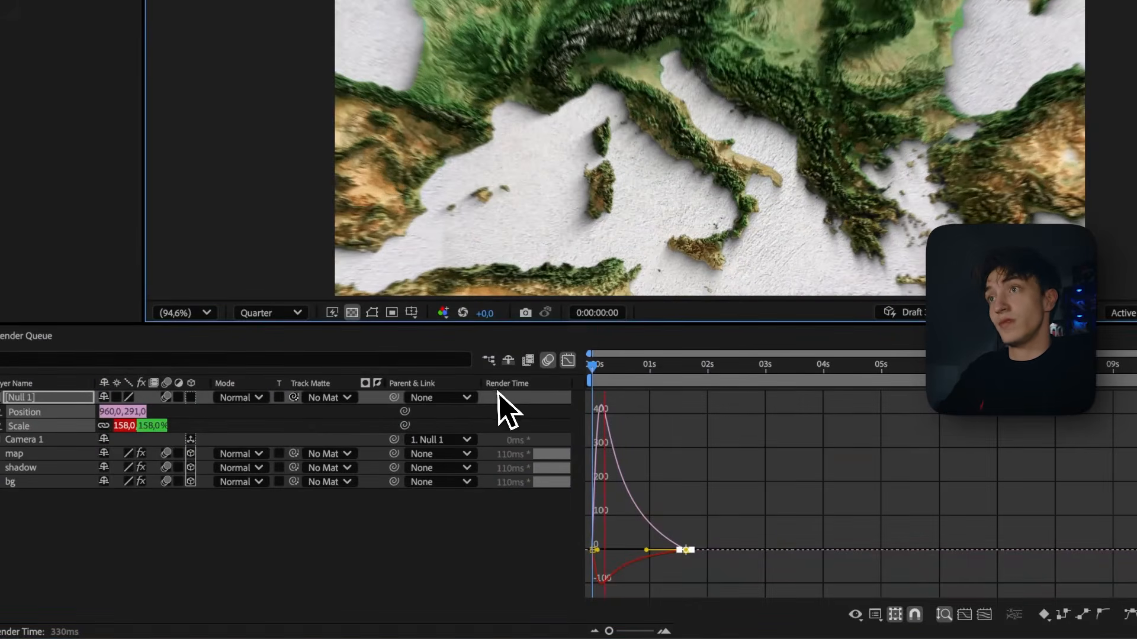
key("Home")
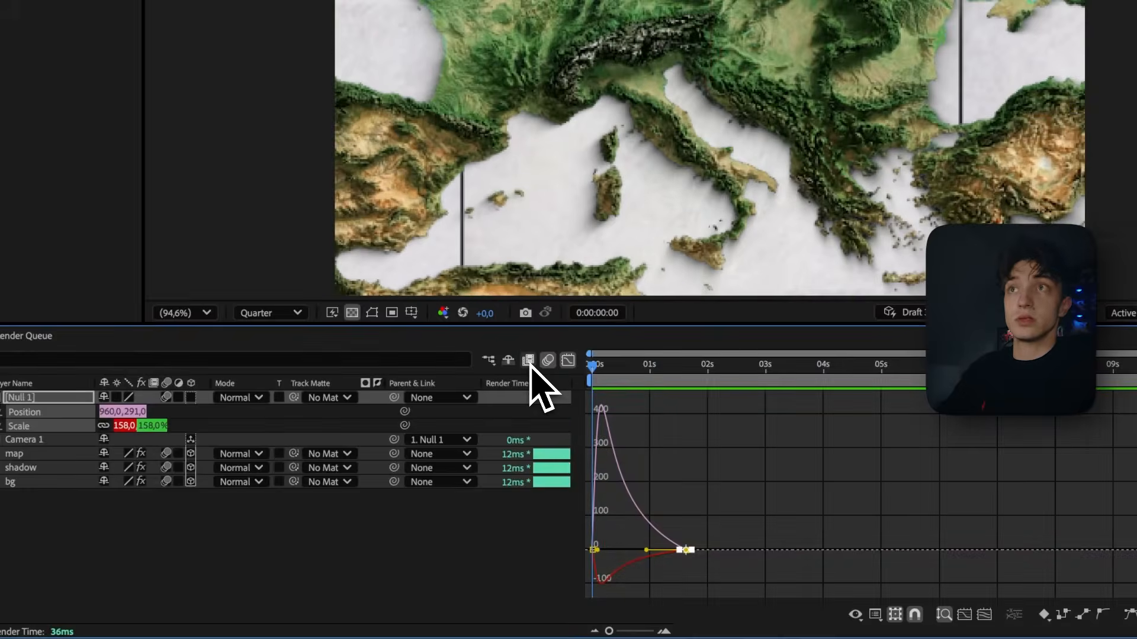
key("space")
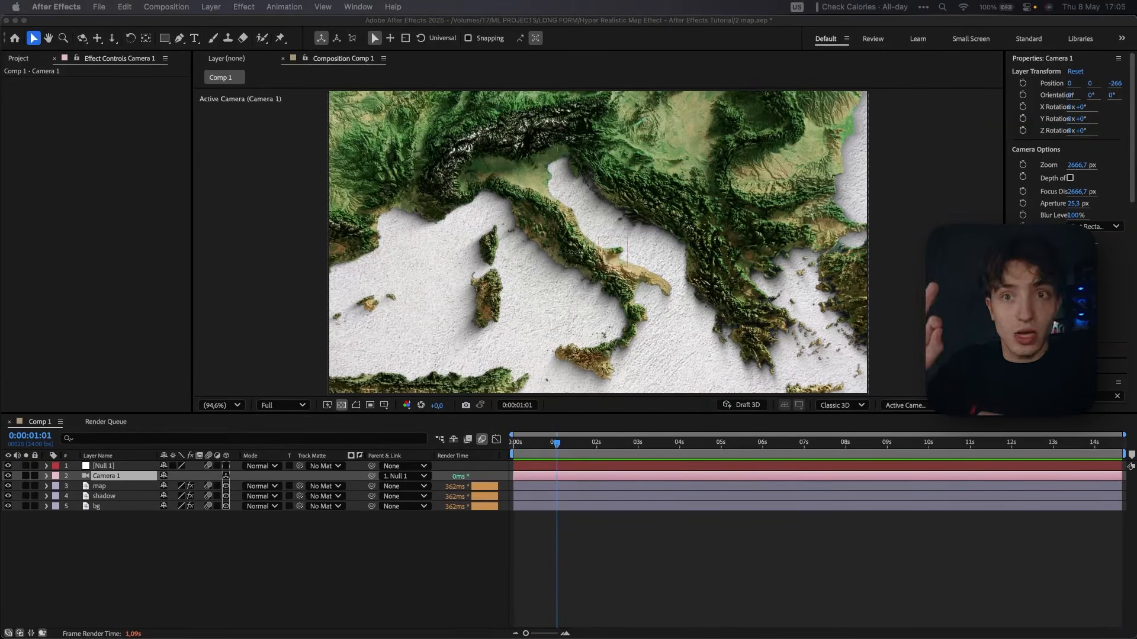
Add the abstract cement-wall shadow image as the top layer of Comp 1 and enable its motion blur and 3D switches.
left_click_drag(1104, 89, 268, 468)
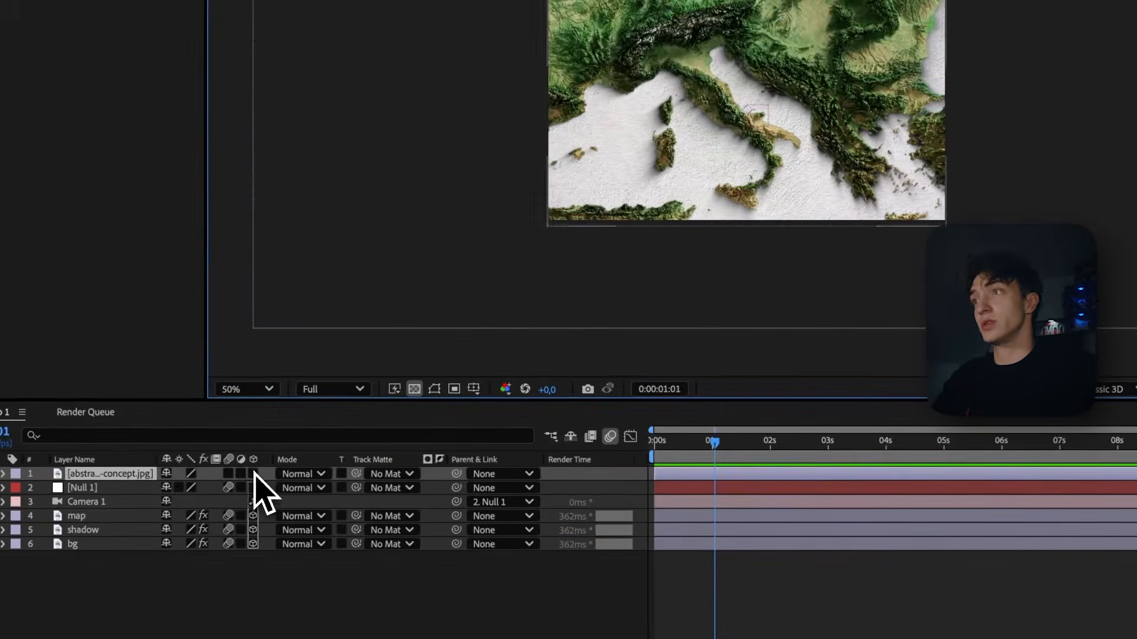
left_click(227, 473)
left_click(253, 473)
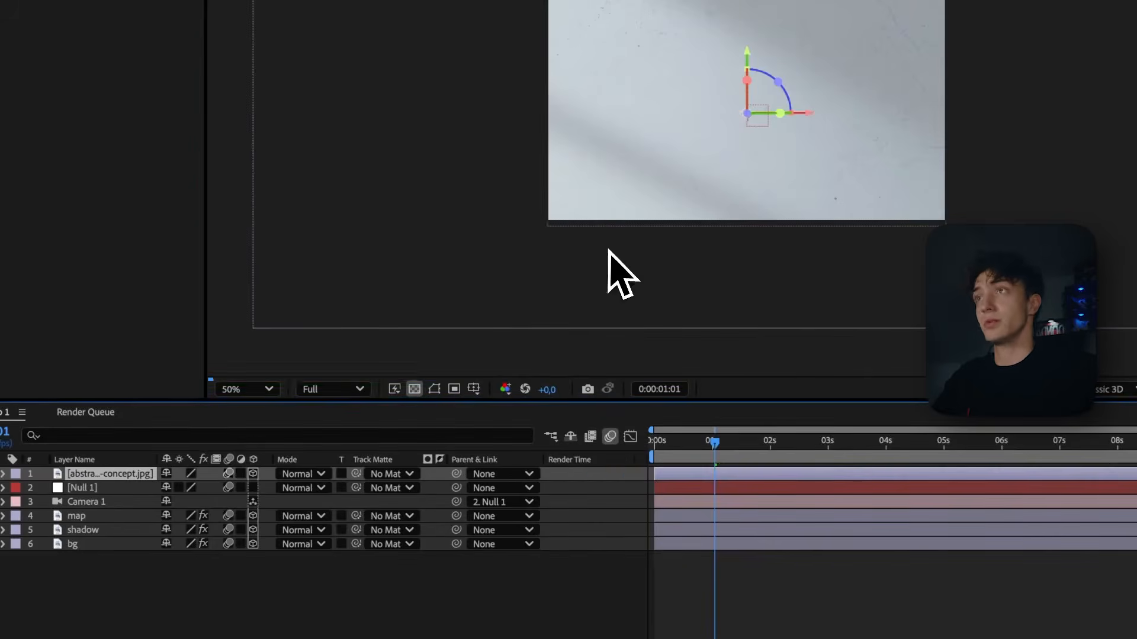
Scale the cement-wall shadow layer to 38% so it covers the whole frame, and fit the composition in the viewer.
key("s")
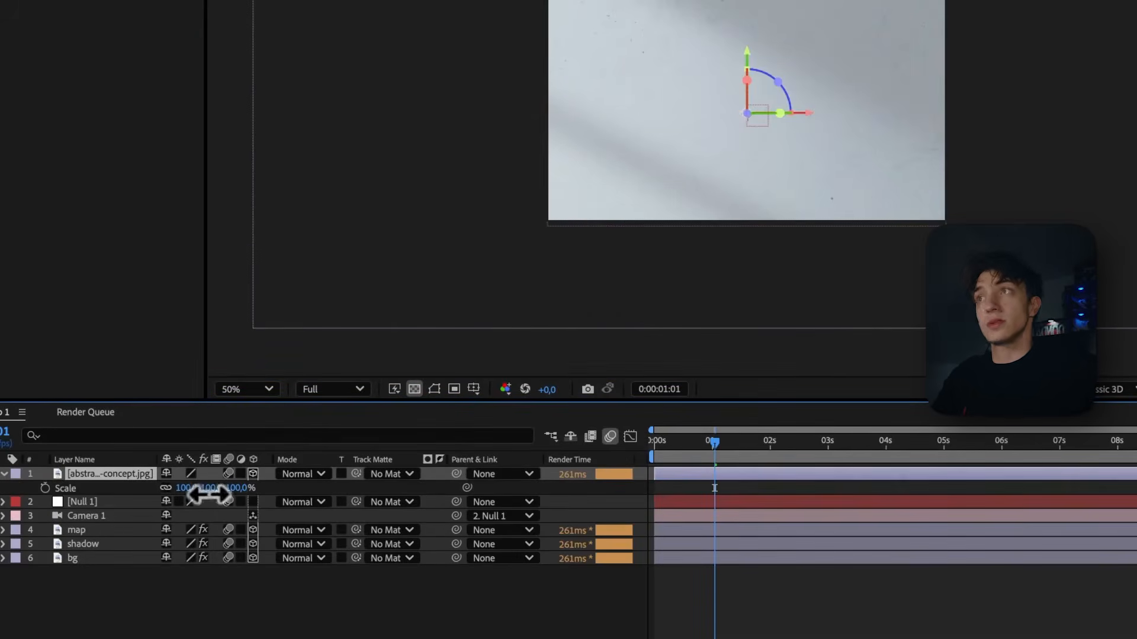
left_click_drag(208, 495, 177, 499)
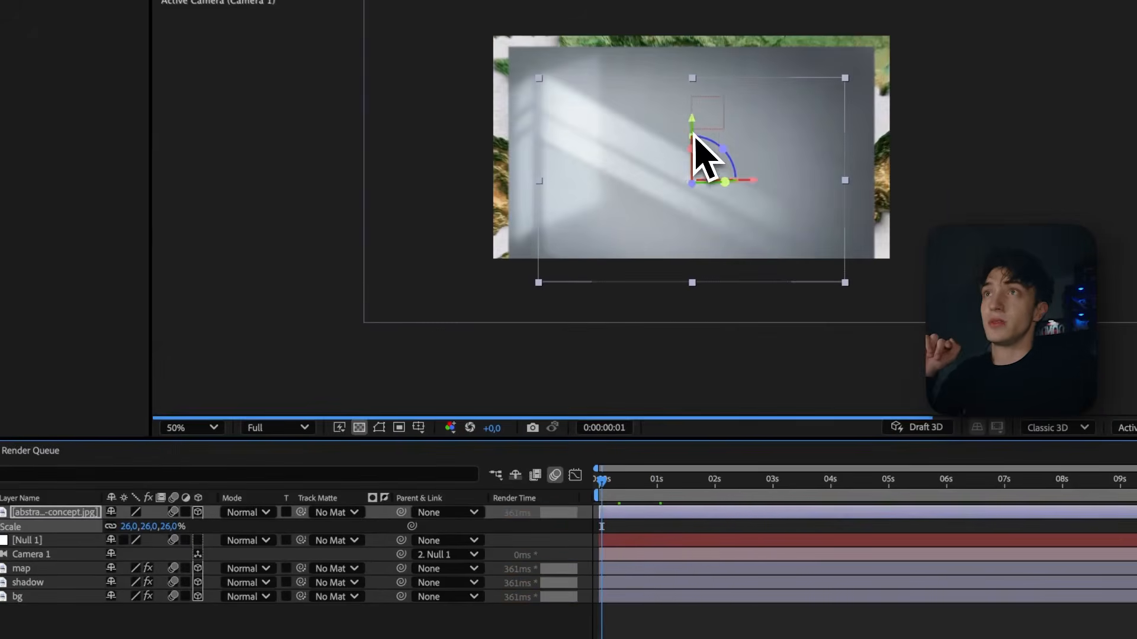
left_click_drag(171, 526, 180, 527)
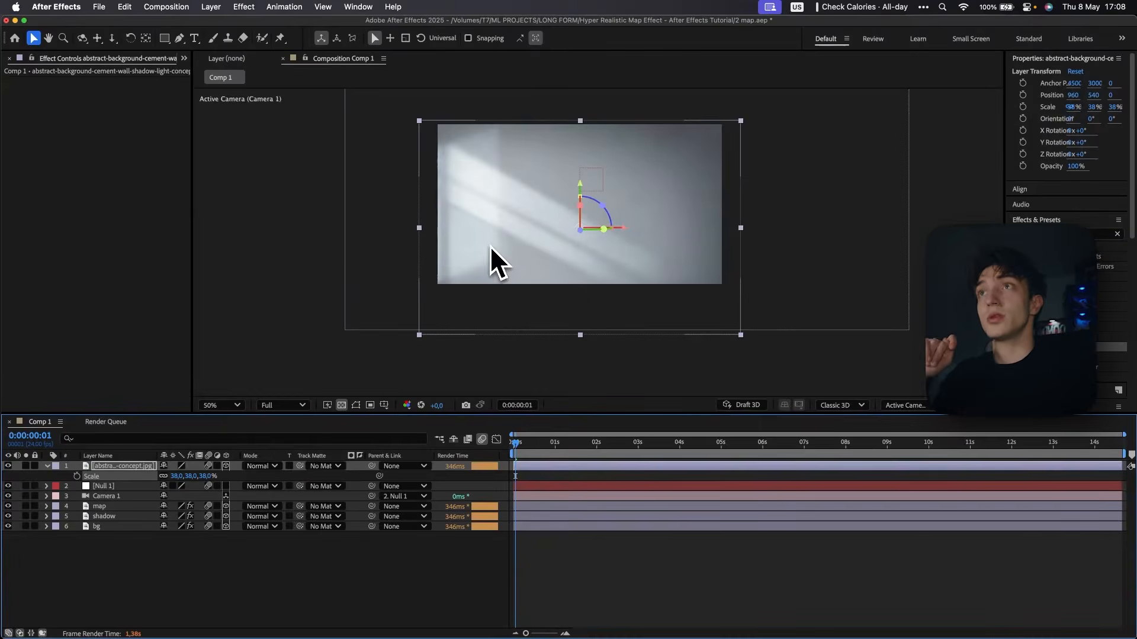
scroll(489, 246, "up", 1)
left_click(222, 405)
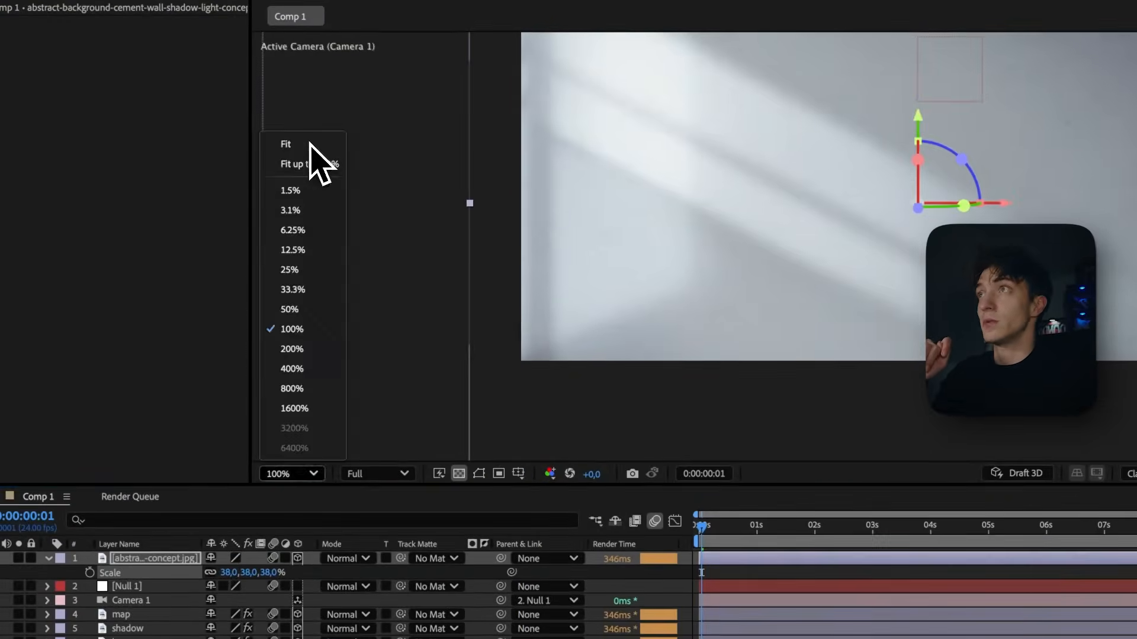
left_click(296, 144)
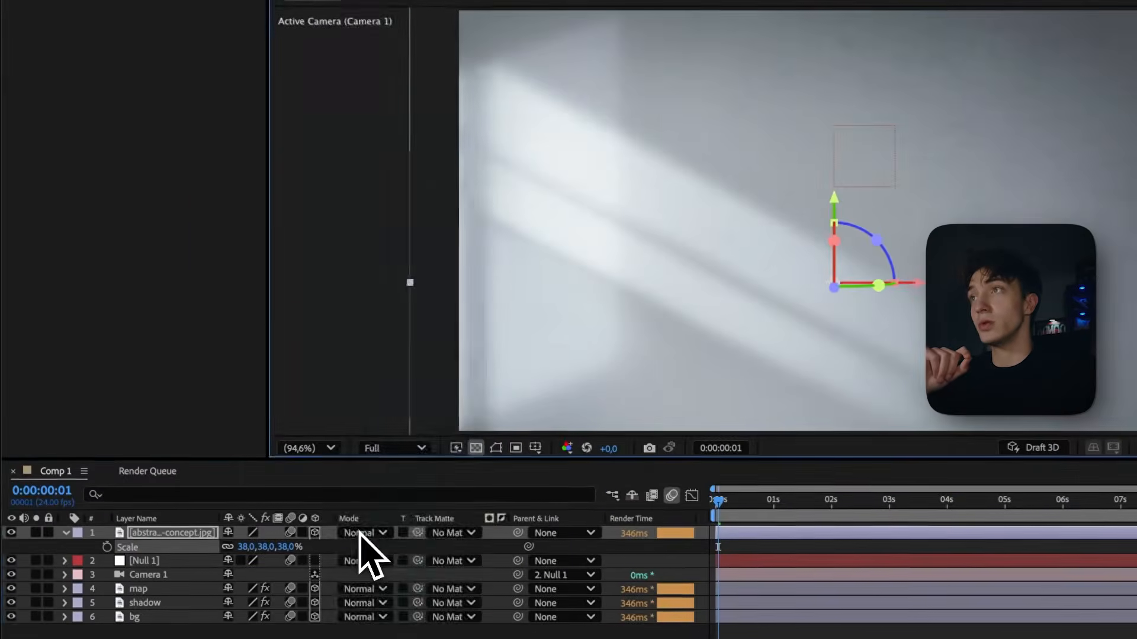
Set the cement-wall shadow layer's blending mode to Multiply and check the overlay at different times in the animation.
left_click(259, 466)
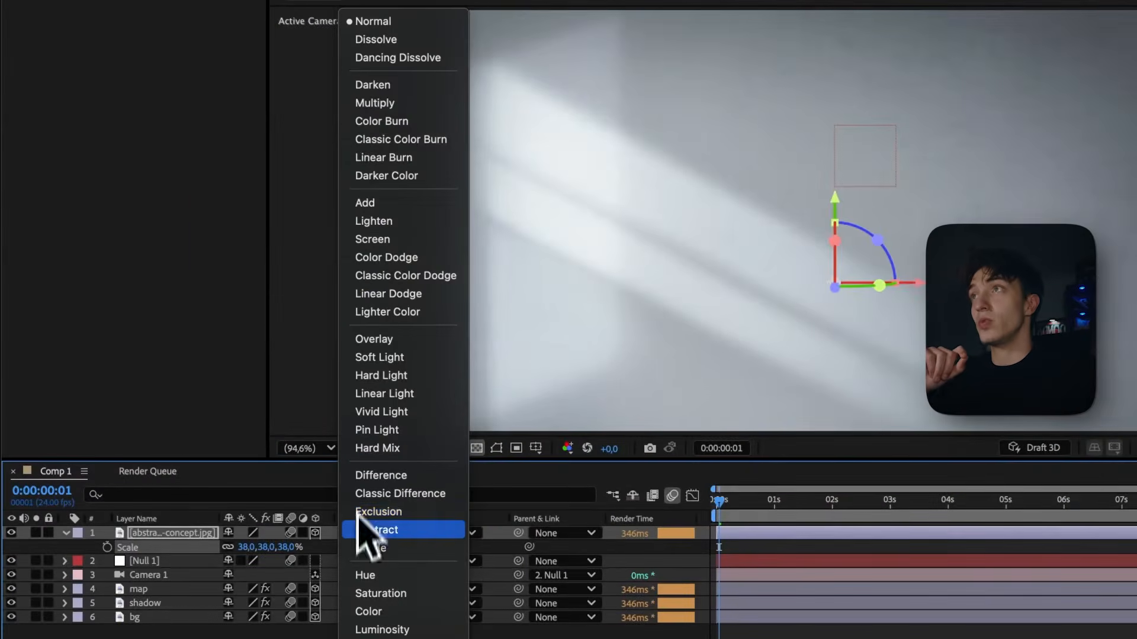
left_click(375, 104)
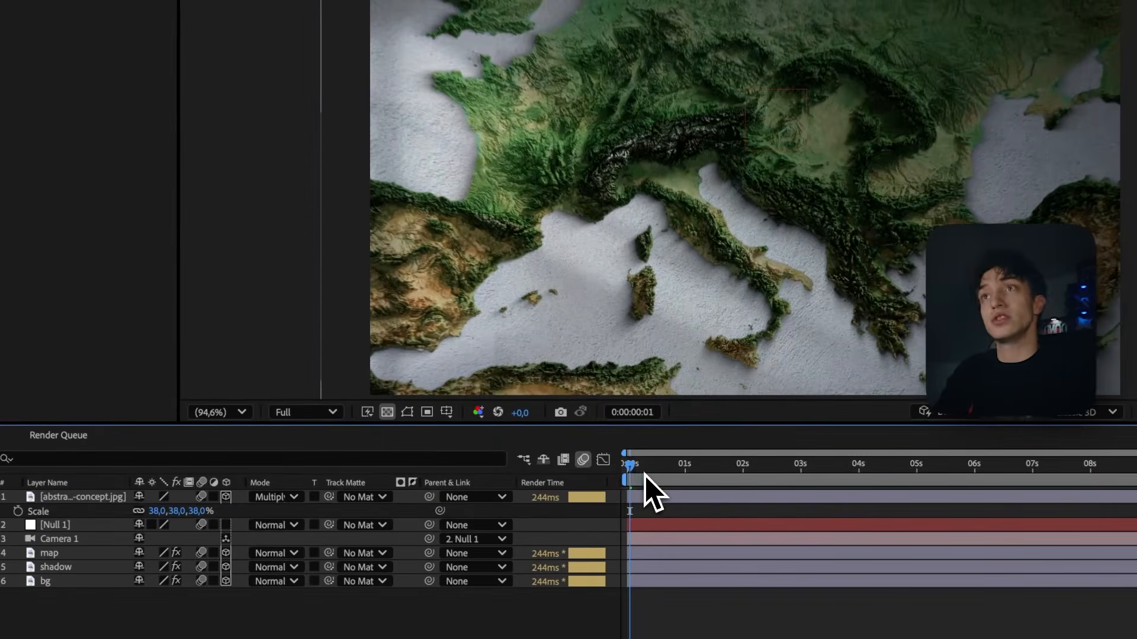
left_click(644, 475)
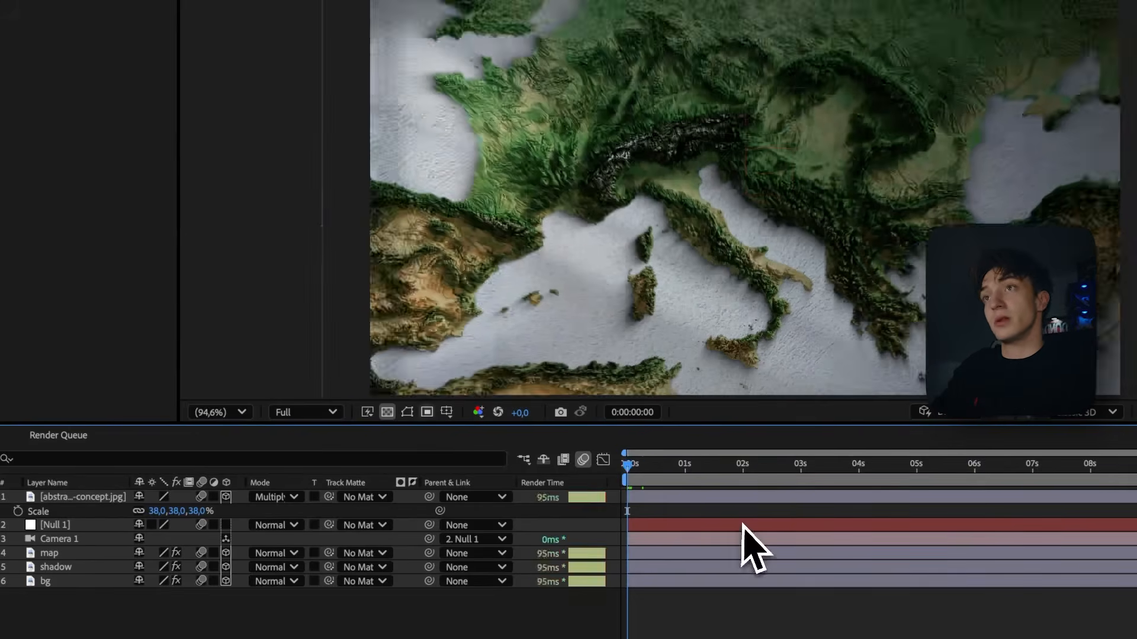
left_click(747, 464)
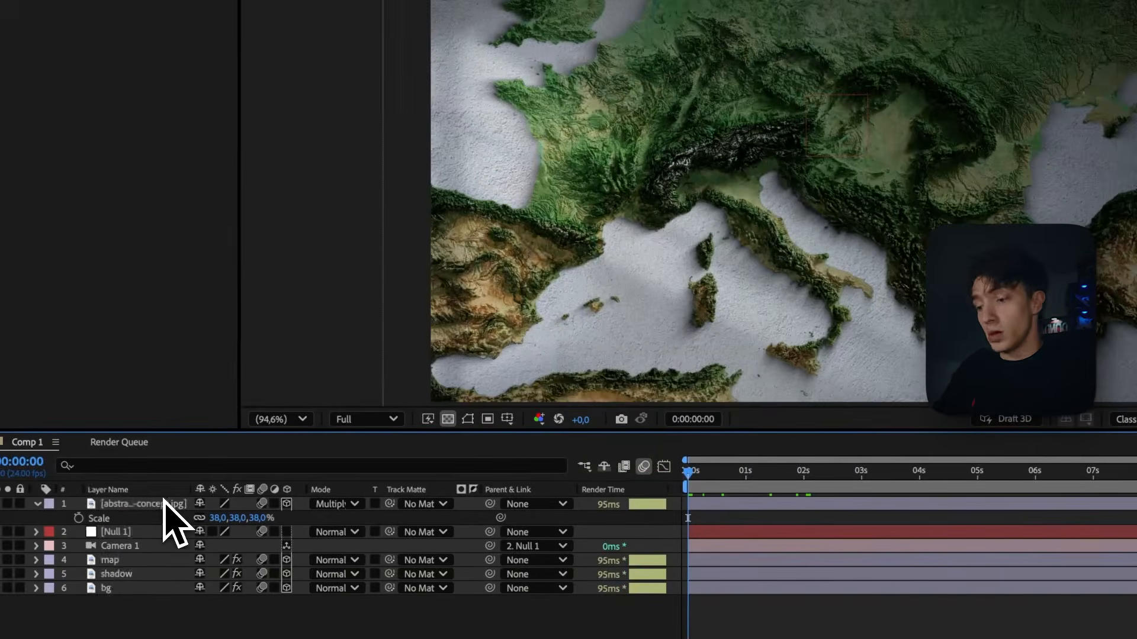
Find the Curves effect and apply it to the cement-wall shadow layer.
left_click(103, 507)
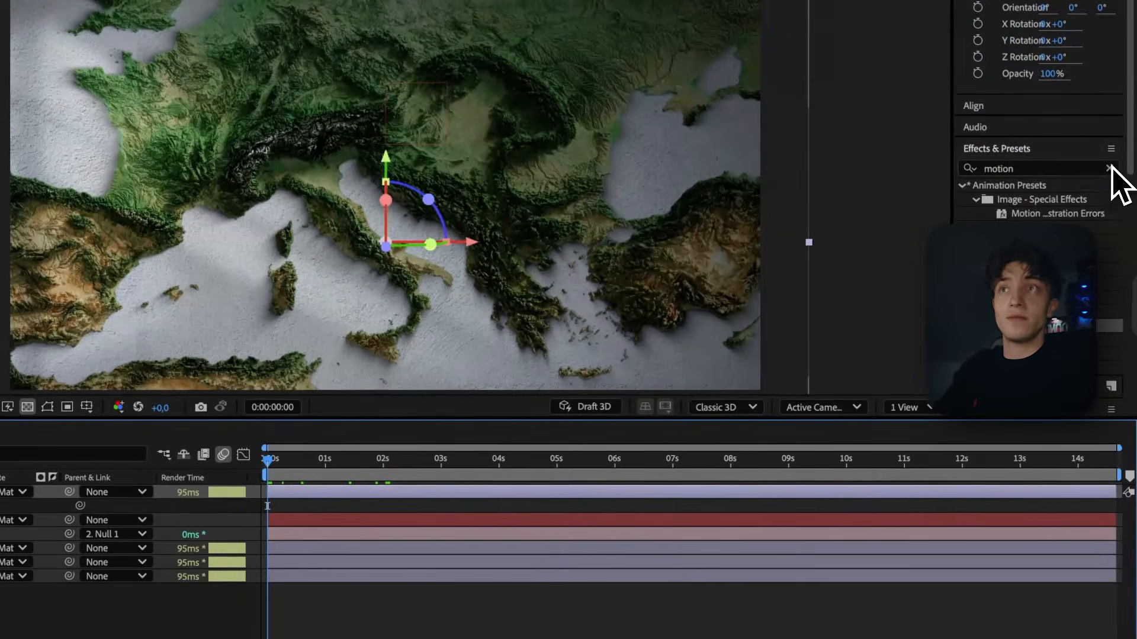
double_click(1033, 168)
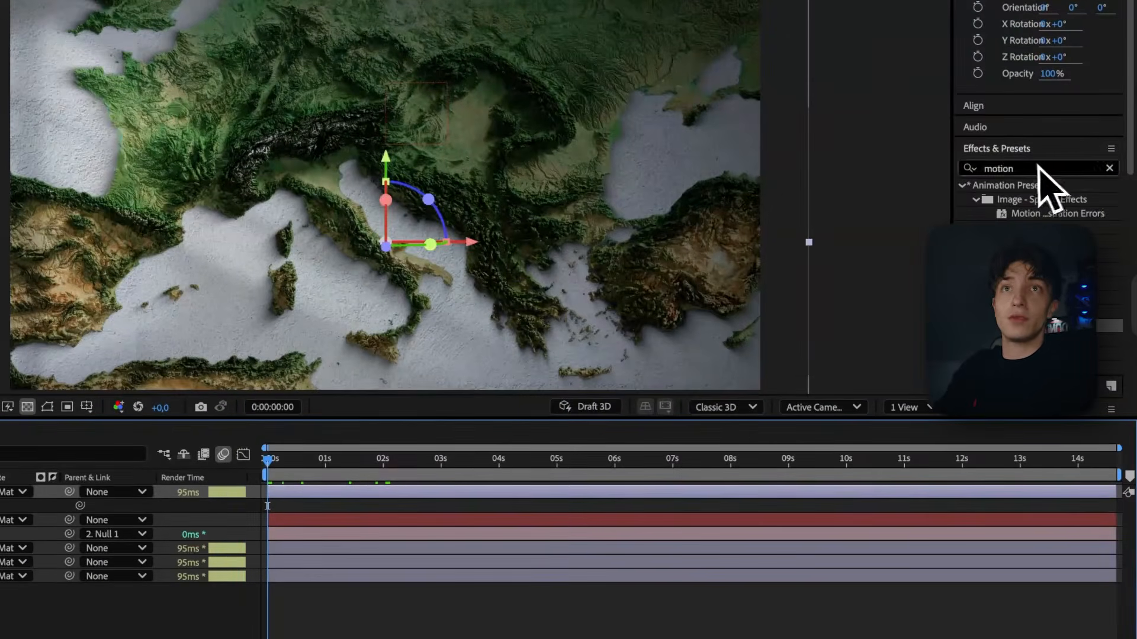
key("BackSpace")
left_click(1031, 168)
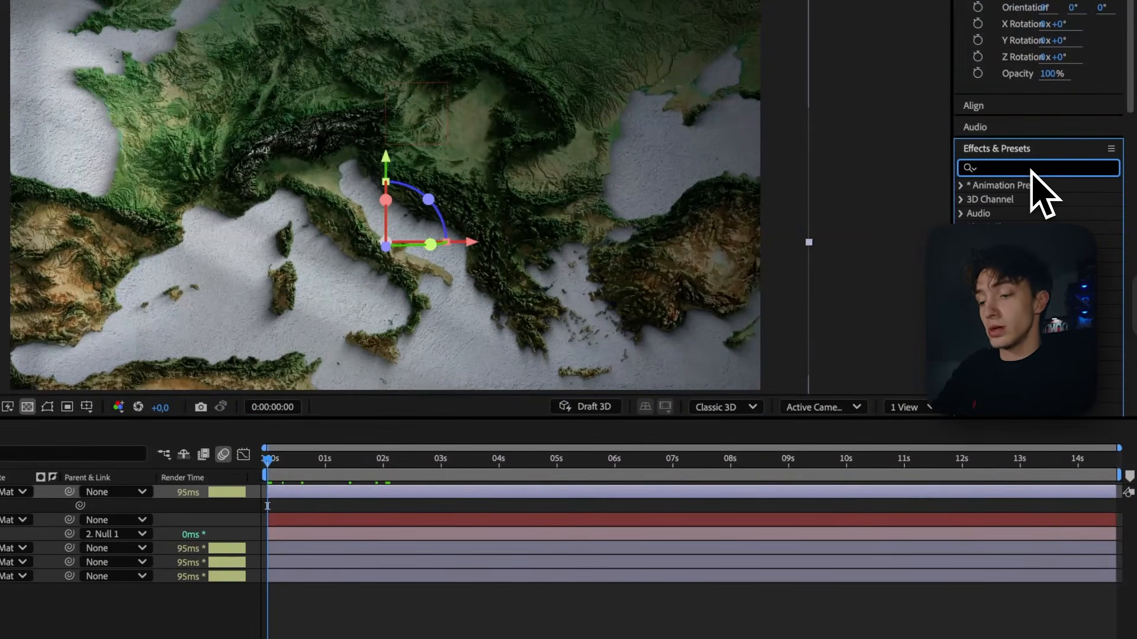
type("curves")
left_click_drag(1042, 232, 368, 517)
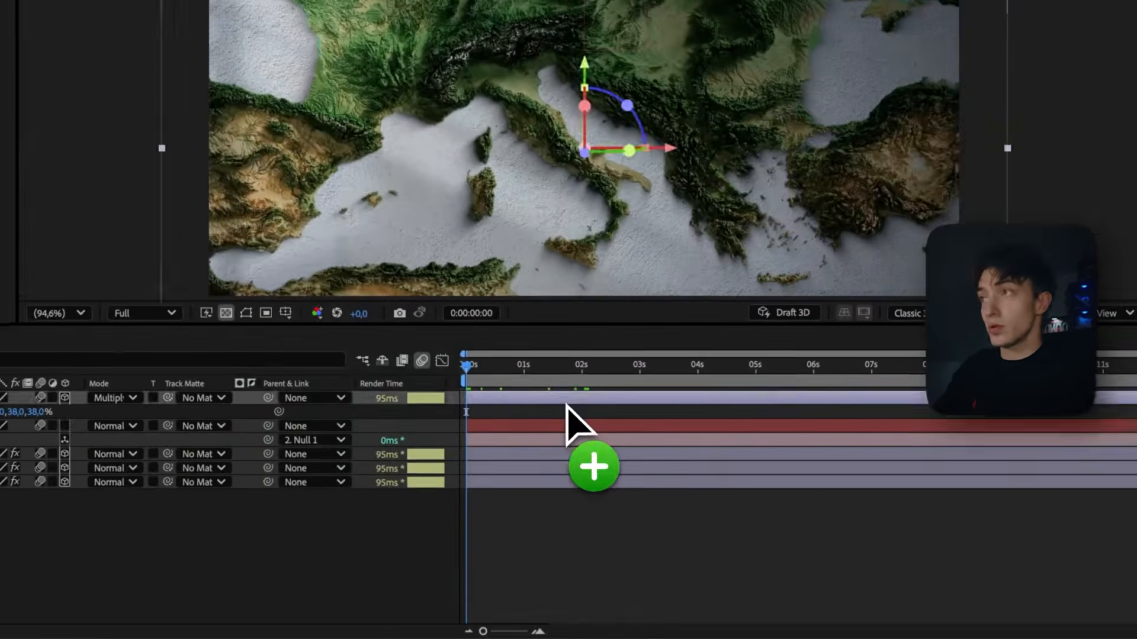
left_click_drag(580, 423, 197, 165)
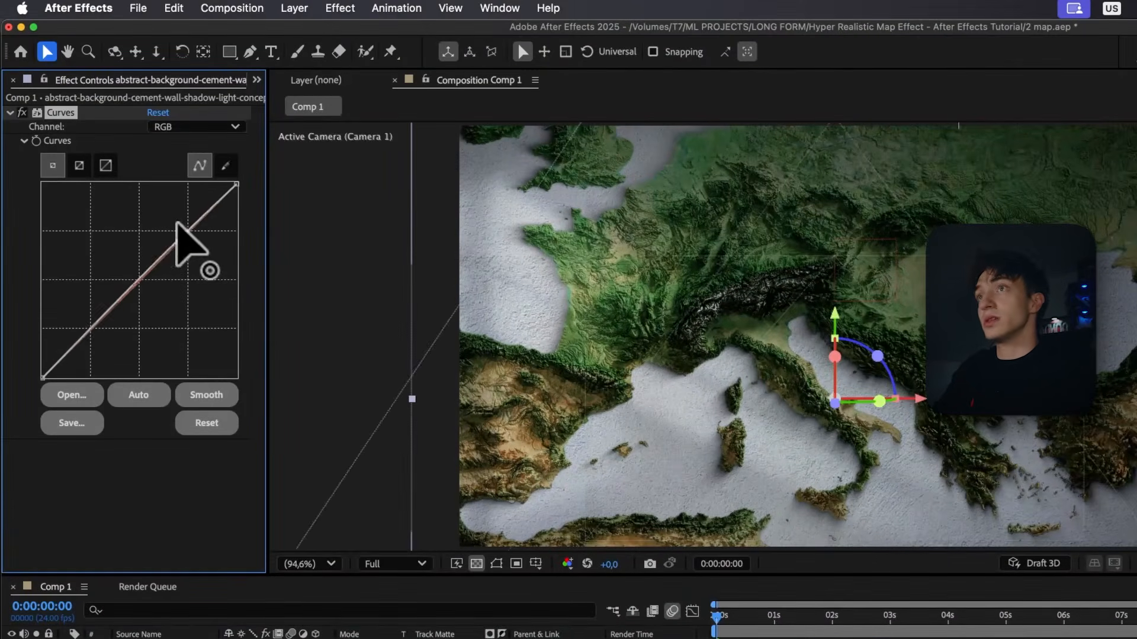
Shape the RGB curve into a gentle S with raised highlights and lowered shadows, and compare the image with Curves off and on.
left_click_drag(183, 240, 179, 225)
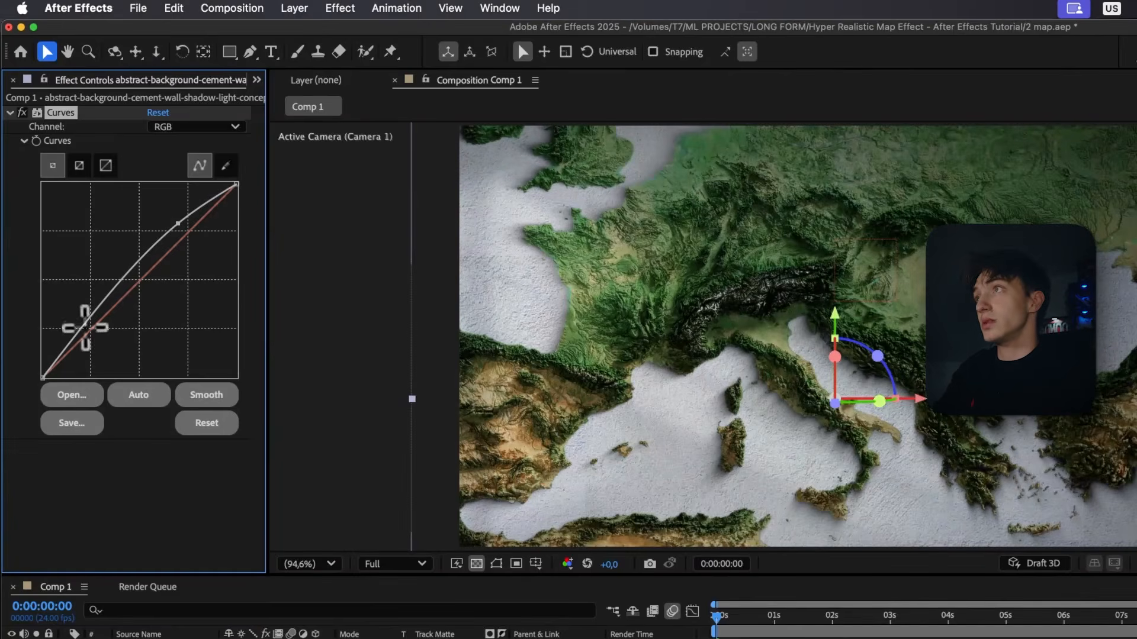
left_click_drag(88, 332, 97, 342)
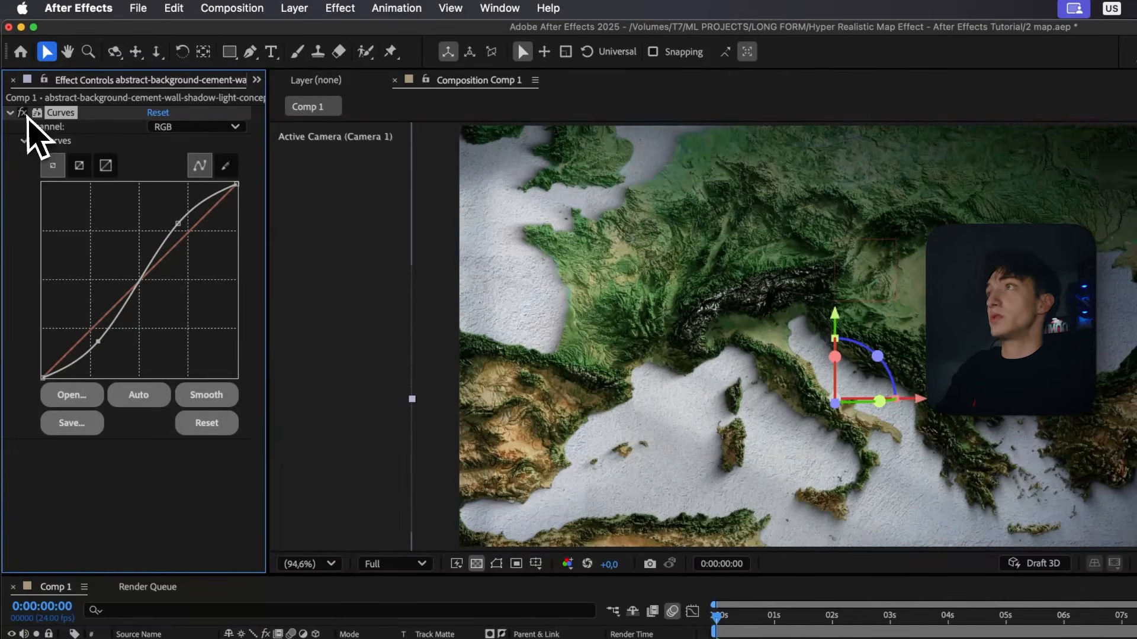
left_click(23, 113)
left_click(23, 113)
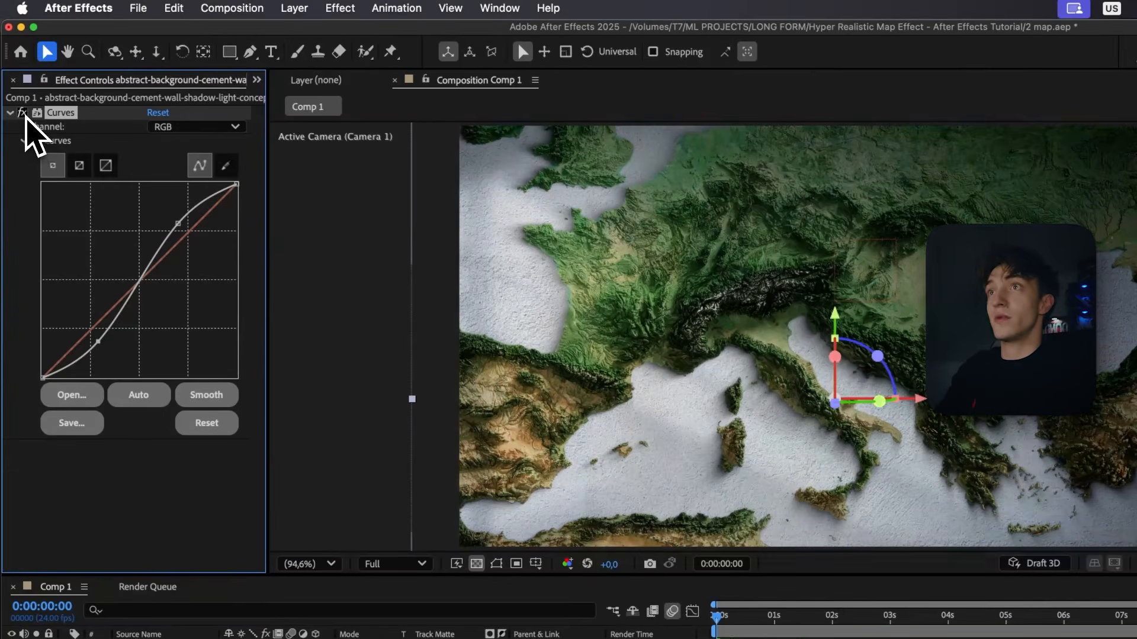
left_click(23, 113)
left_click(23, 113)
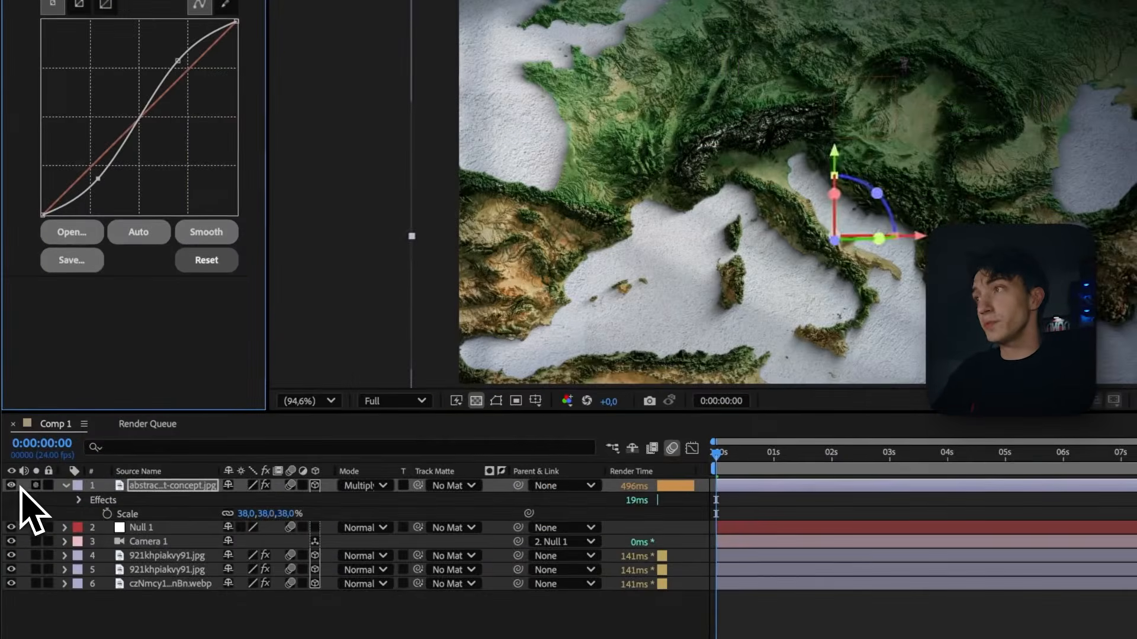
Compare the map with the cement-wall shadow layer hidden and shown.
left_click(8, 466)
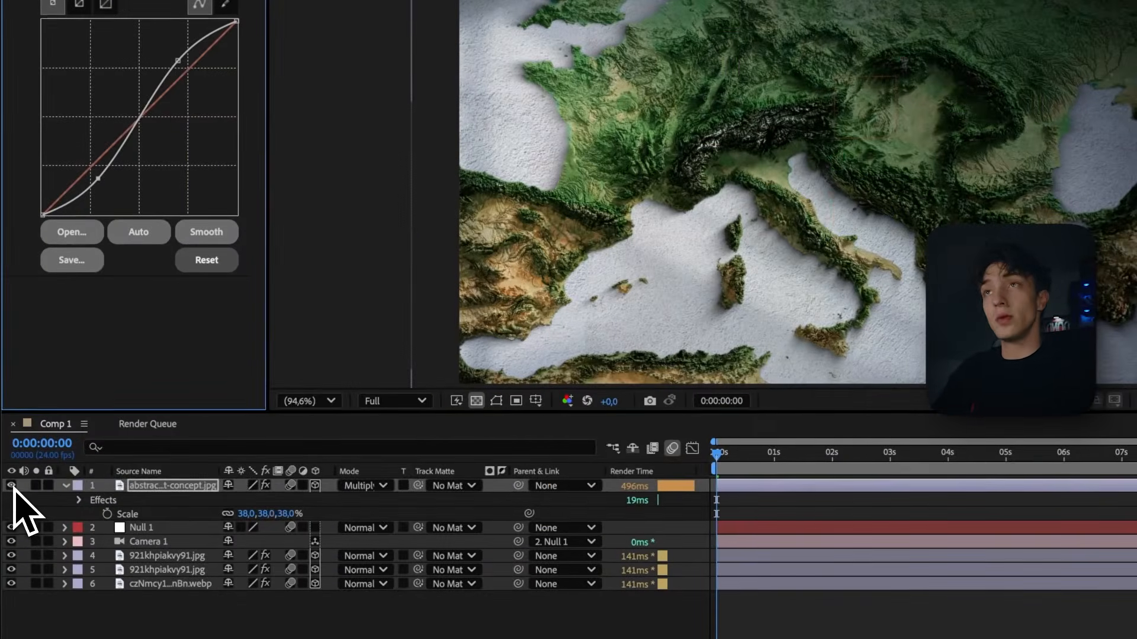
left_click(8, 466)
left_click(12, 486)
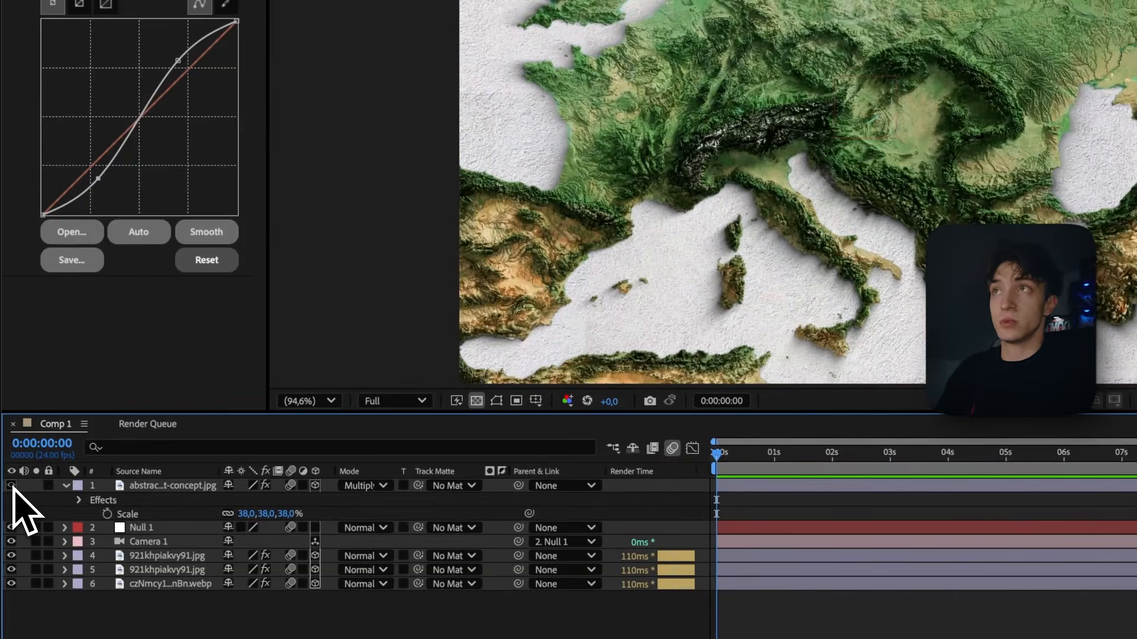
left_click(11, 486)
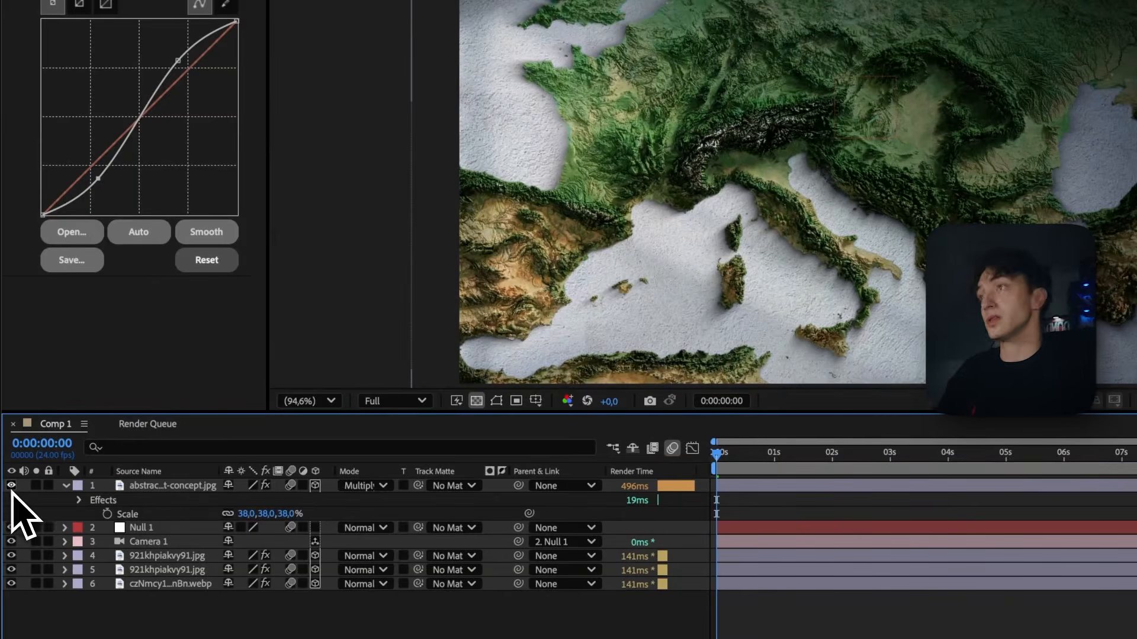
left_click(11, 486)
left_click(11, 486)
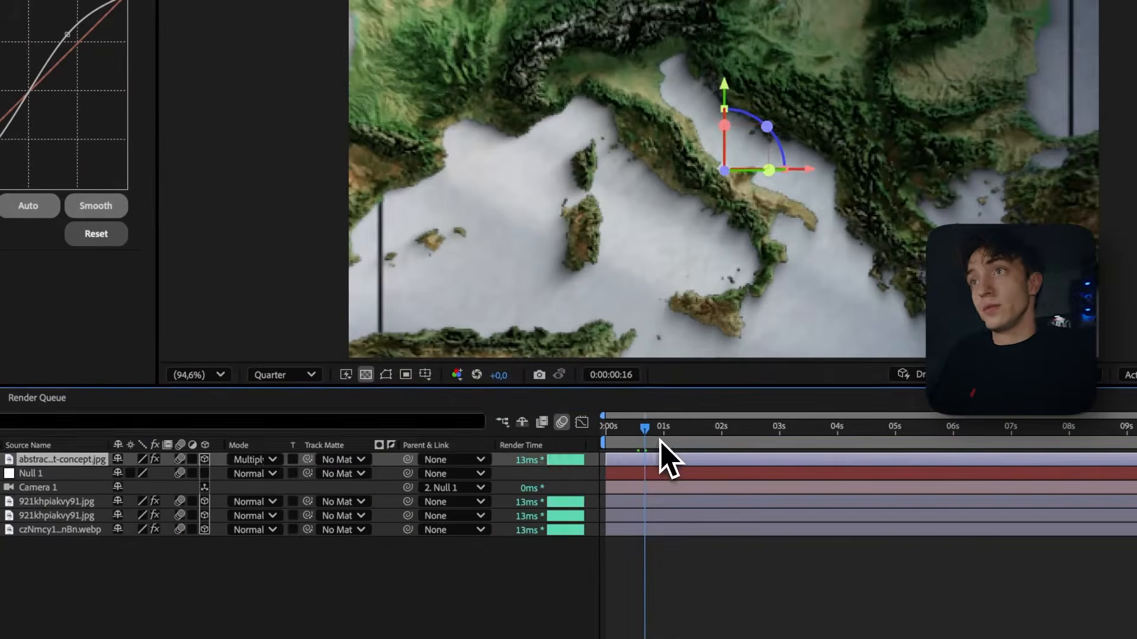
Preview the camera move with the shadow overlay at Quarter resolution and check individual frames.
key("space")
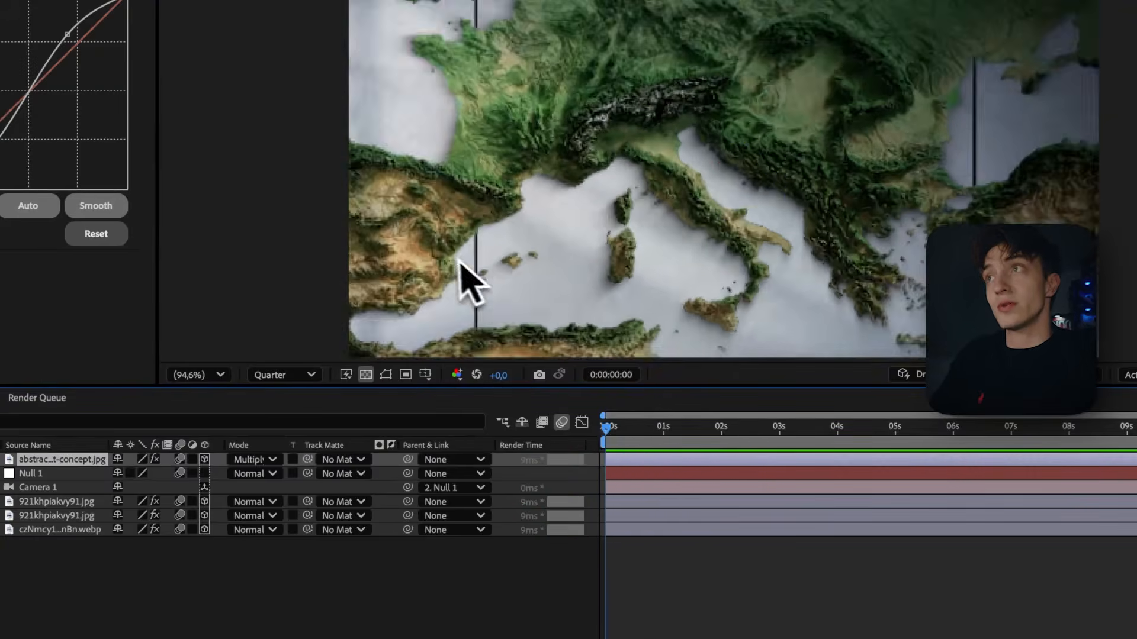
left_click(653, 426)
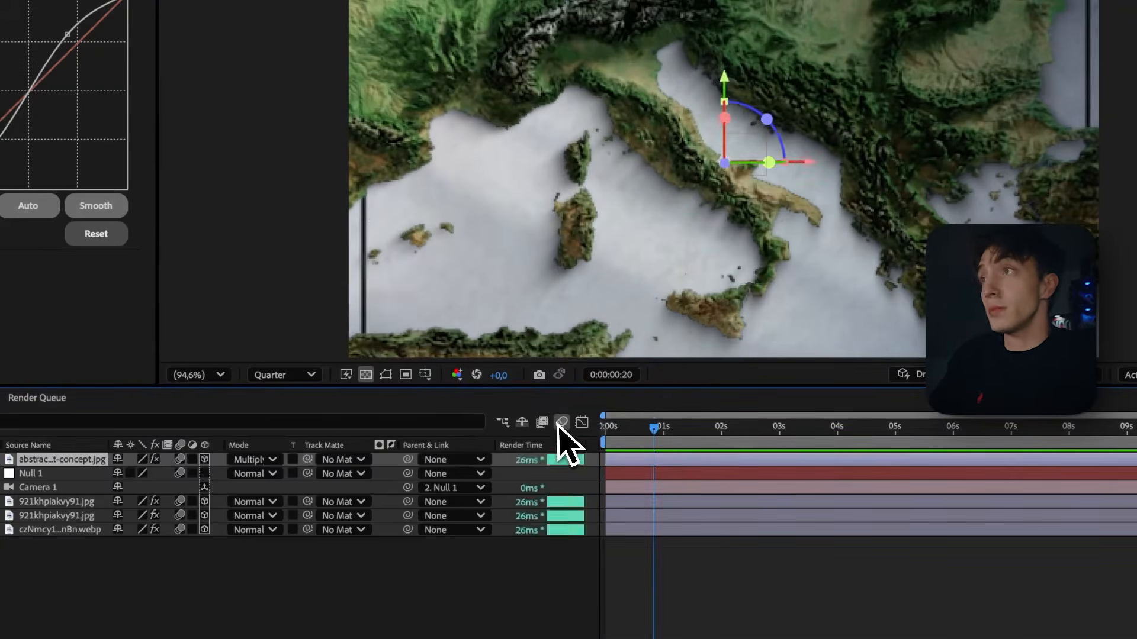
key("Home")
left_click(303, 375)
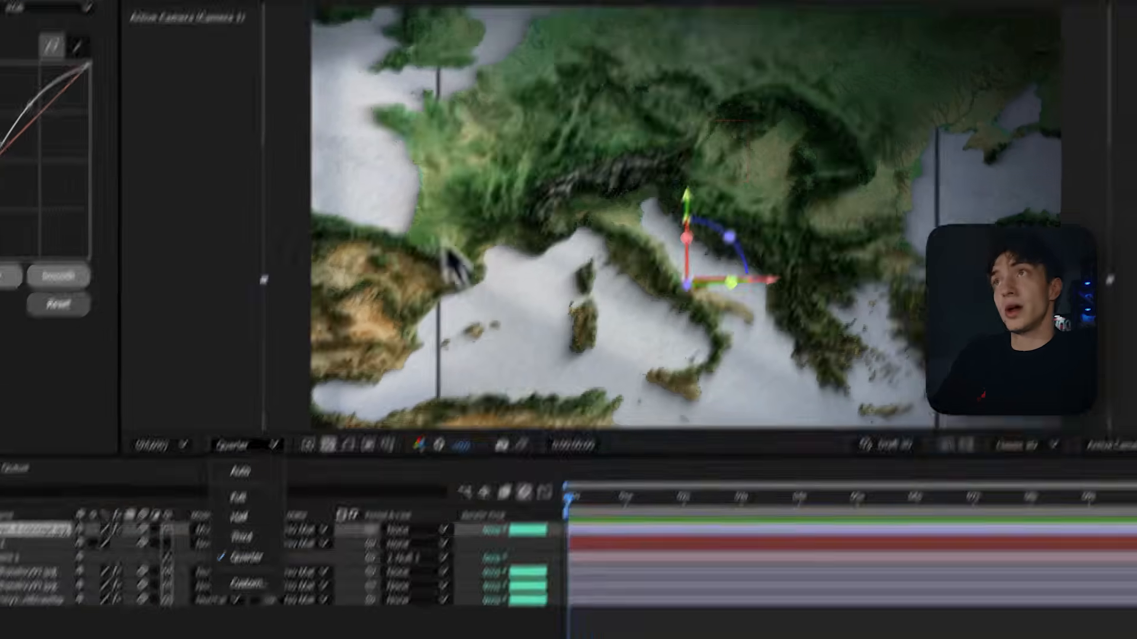
left_click(487, 171)
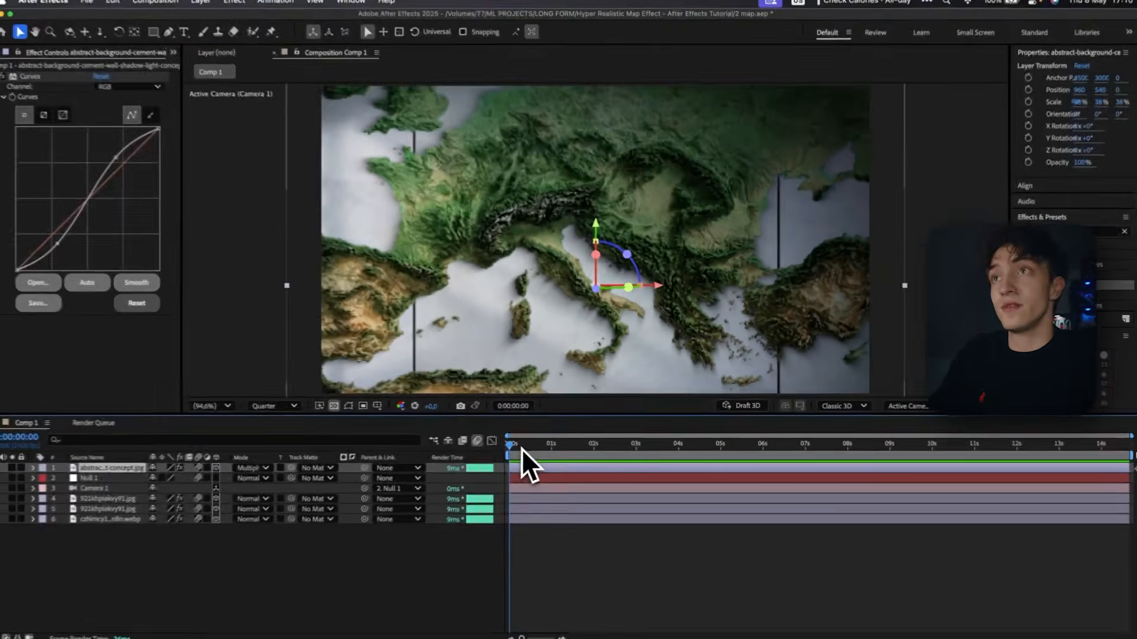
key("space")
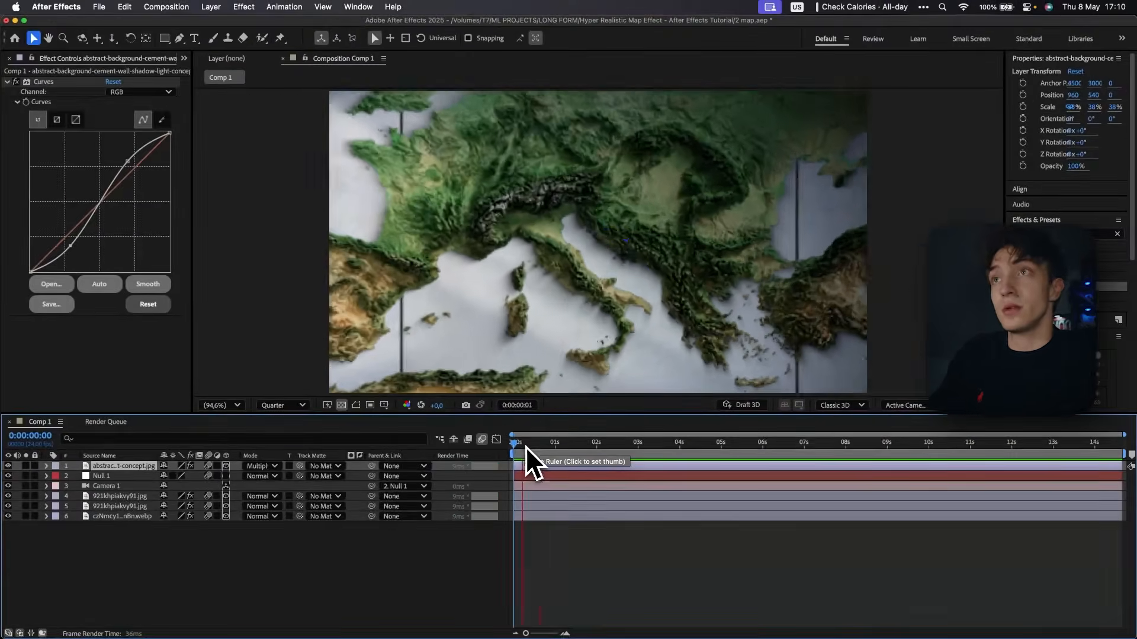
left_click(589, 445)
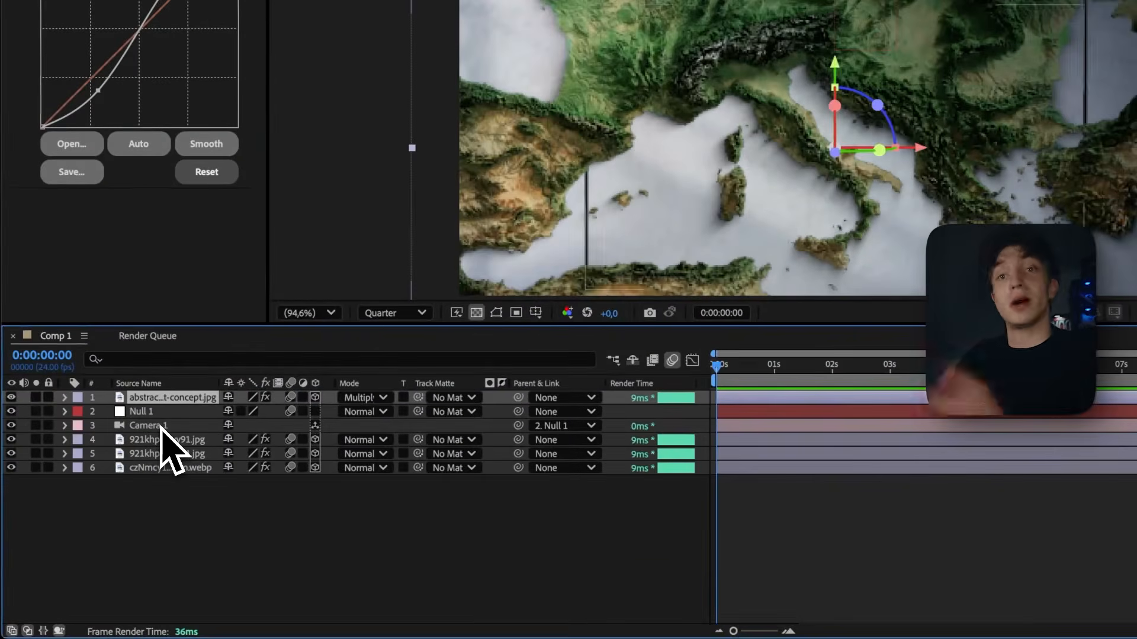
Add the expression wiggle(1,35) to Camera 1's Position.
left_click(161, 425)
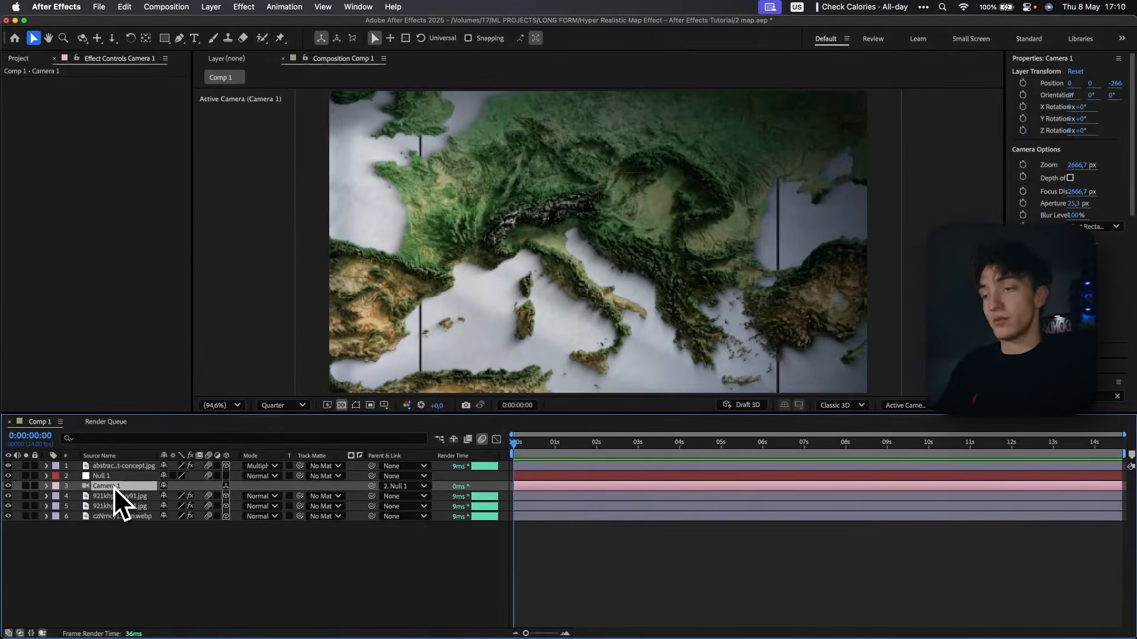
key("p")
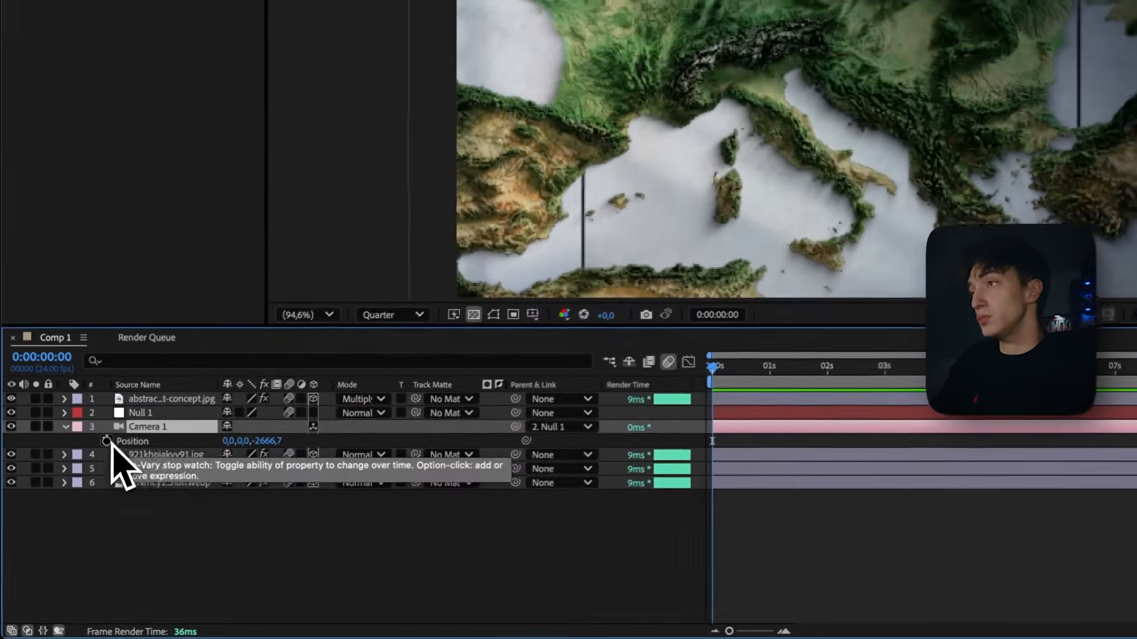
left_click(106, 441, "alt")
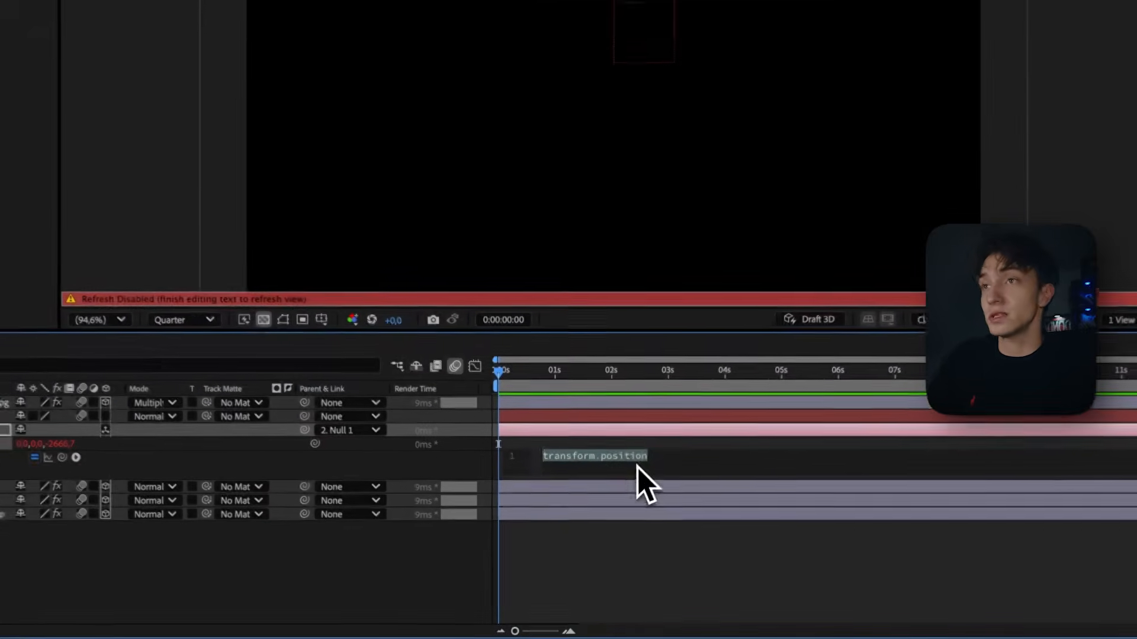
left_click(638, 508)
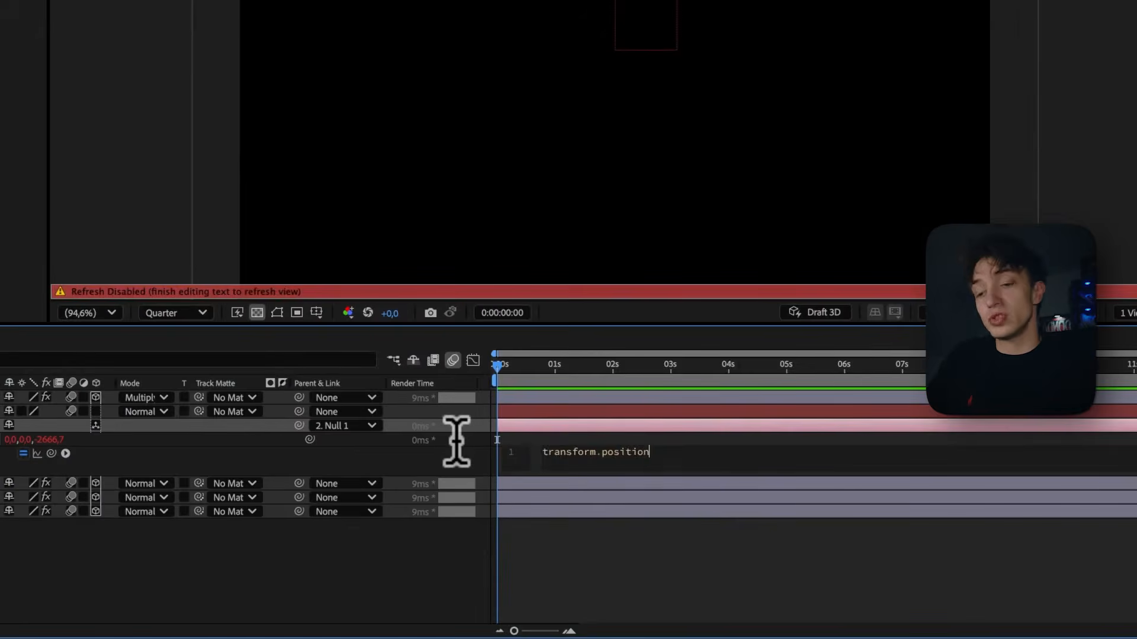
key("ctrl+a")
key("BackSpace")
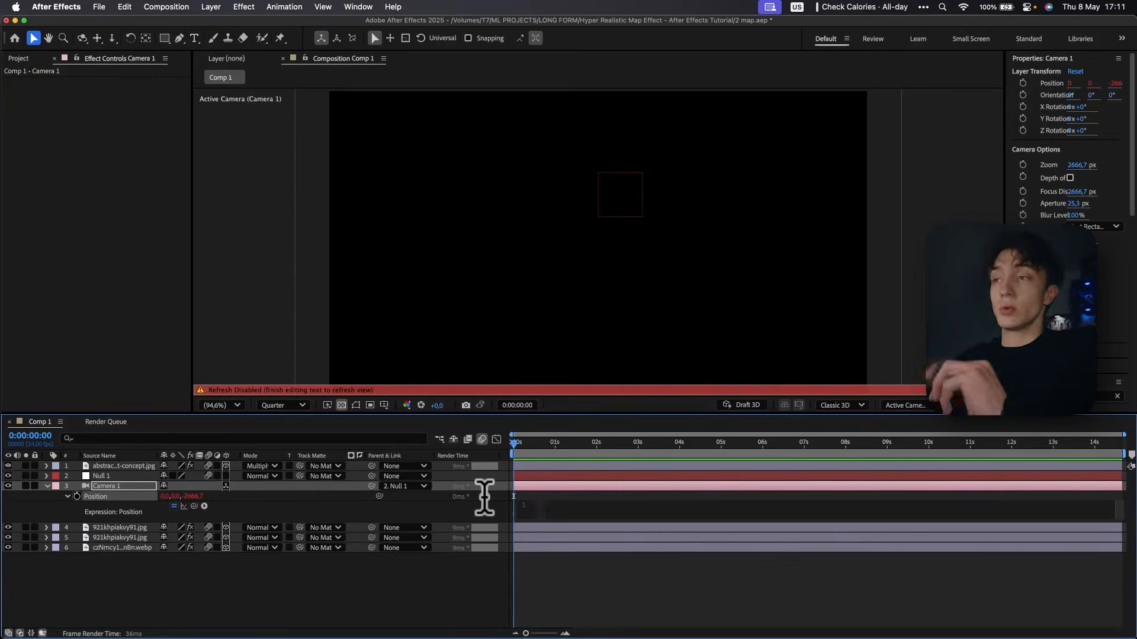
type("ig")
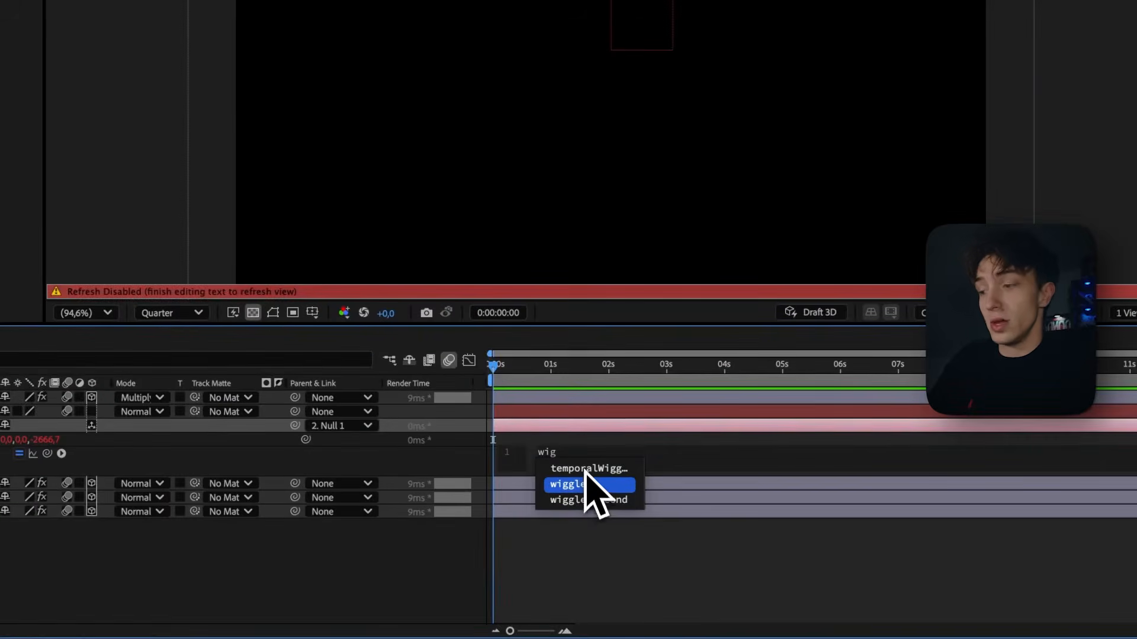
key("Return")
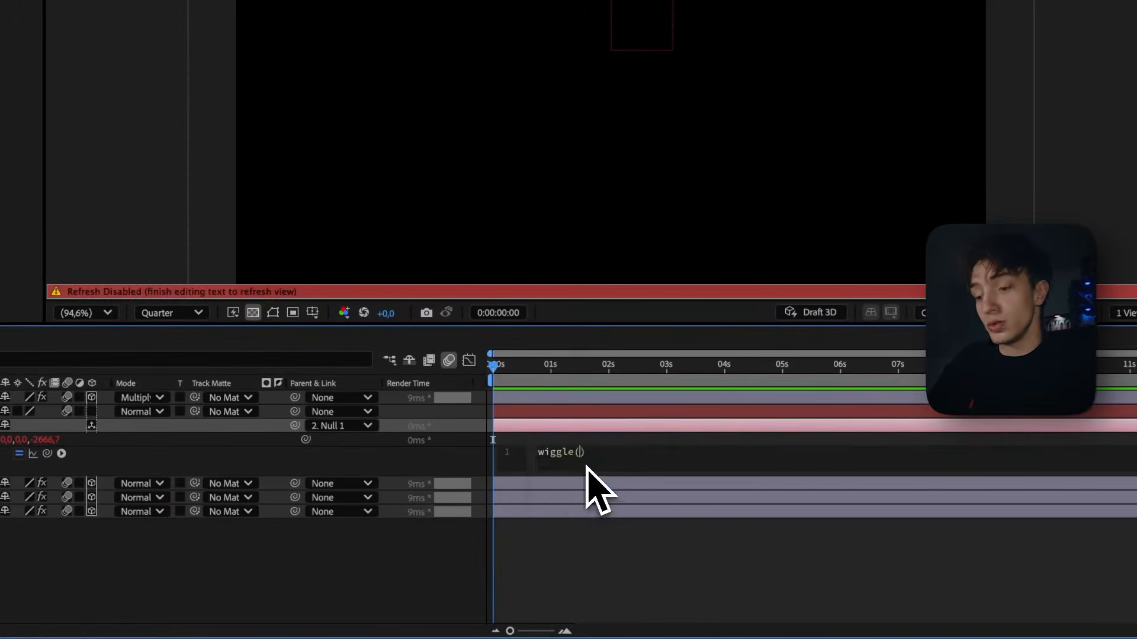
type("1,")
key("BackSpace")
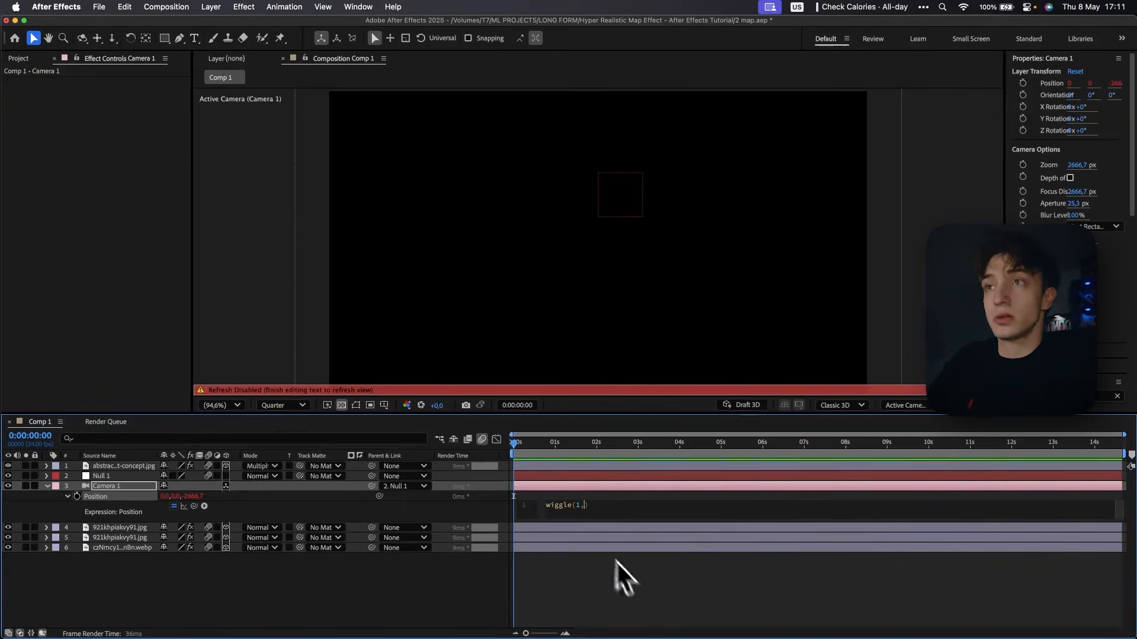
type("35")
left_click(636, 590)
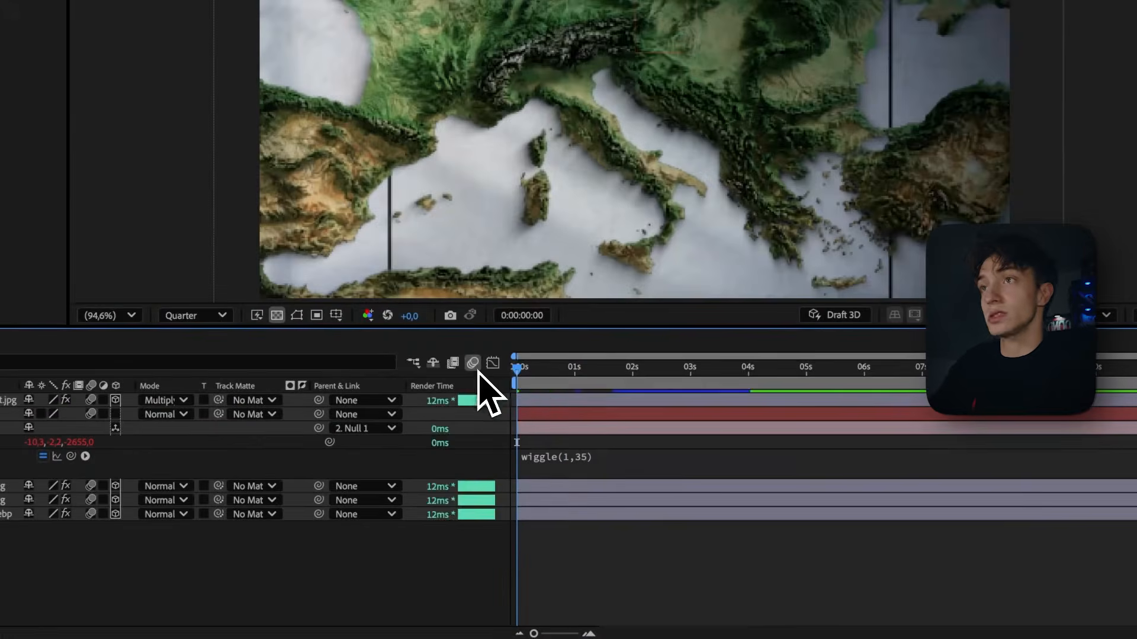
Preview the camera move from the start with the wiggle applied.
key("space")
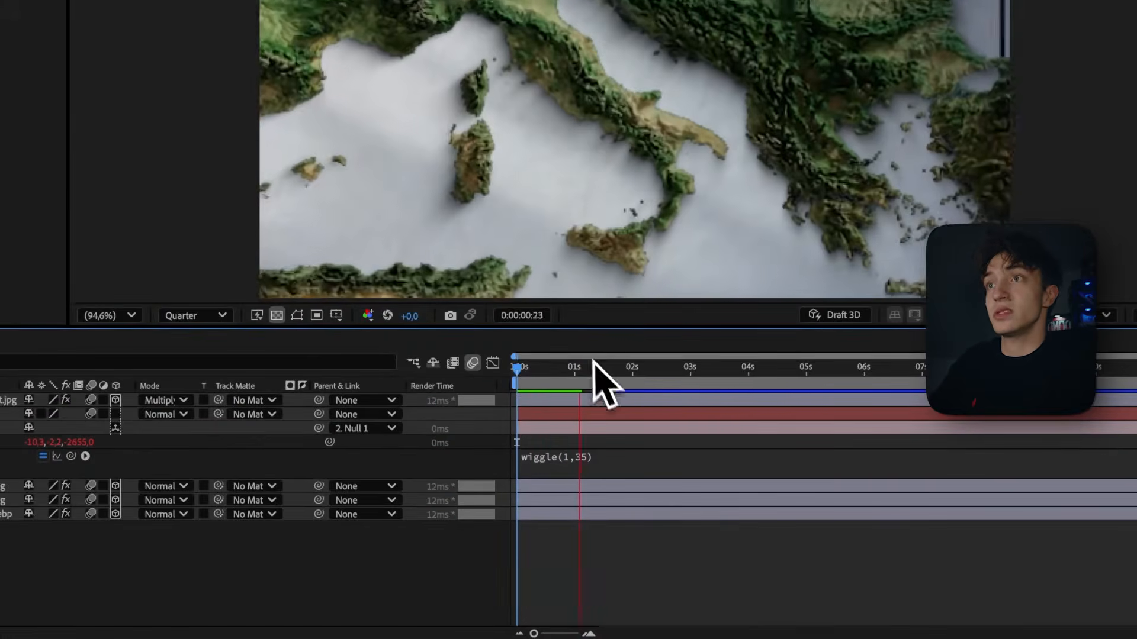
key("space")
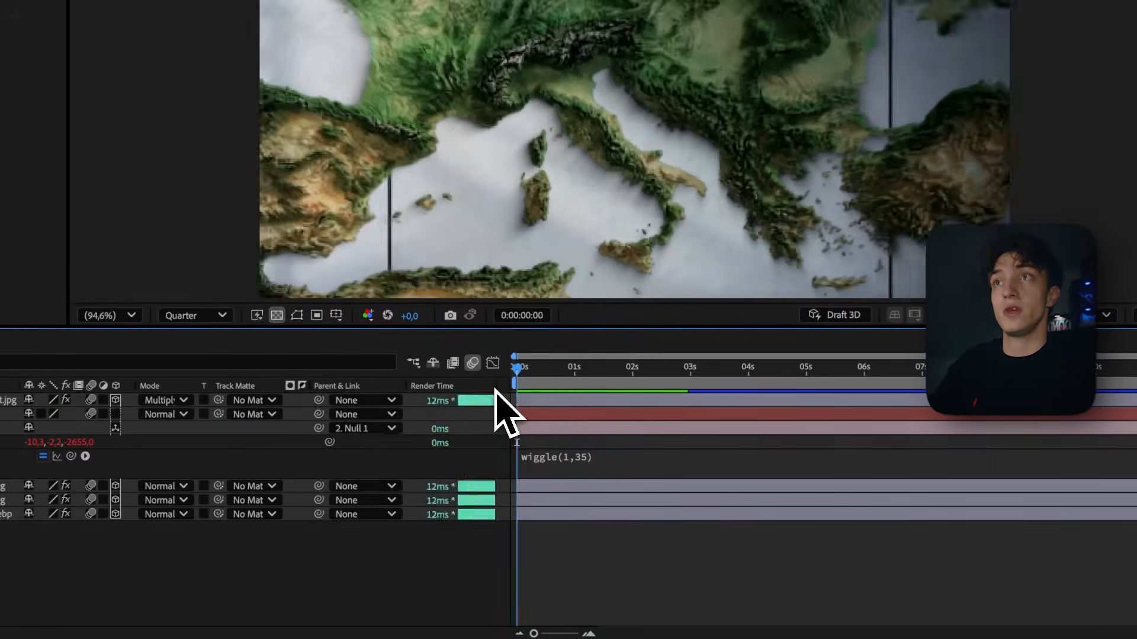
key("space")
key("space")
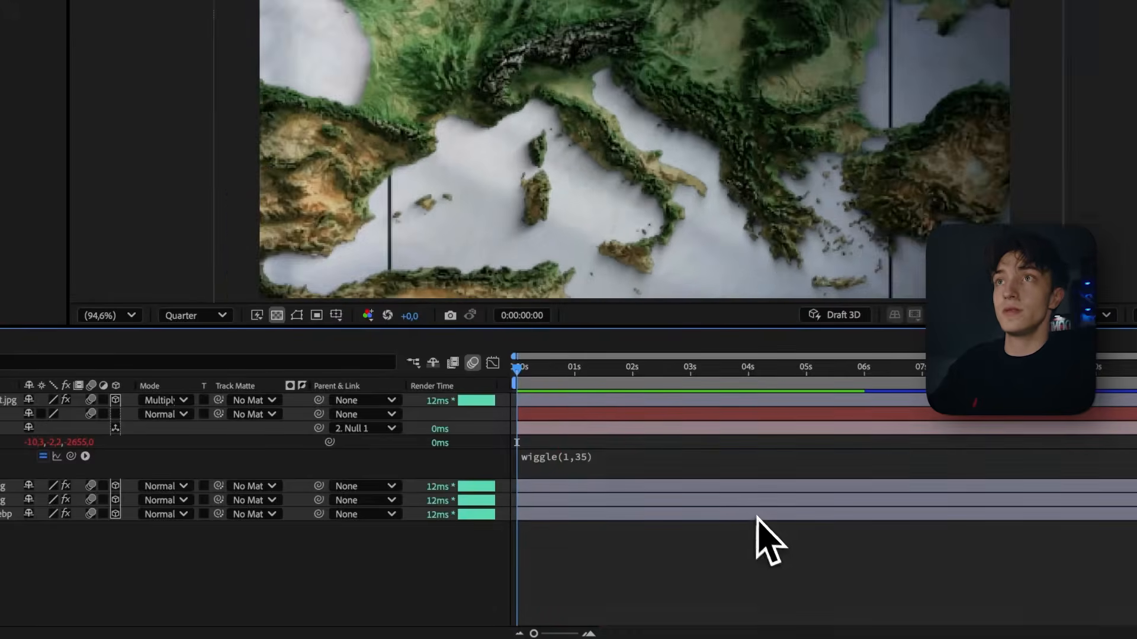
key("space")
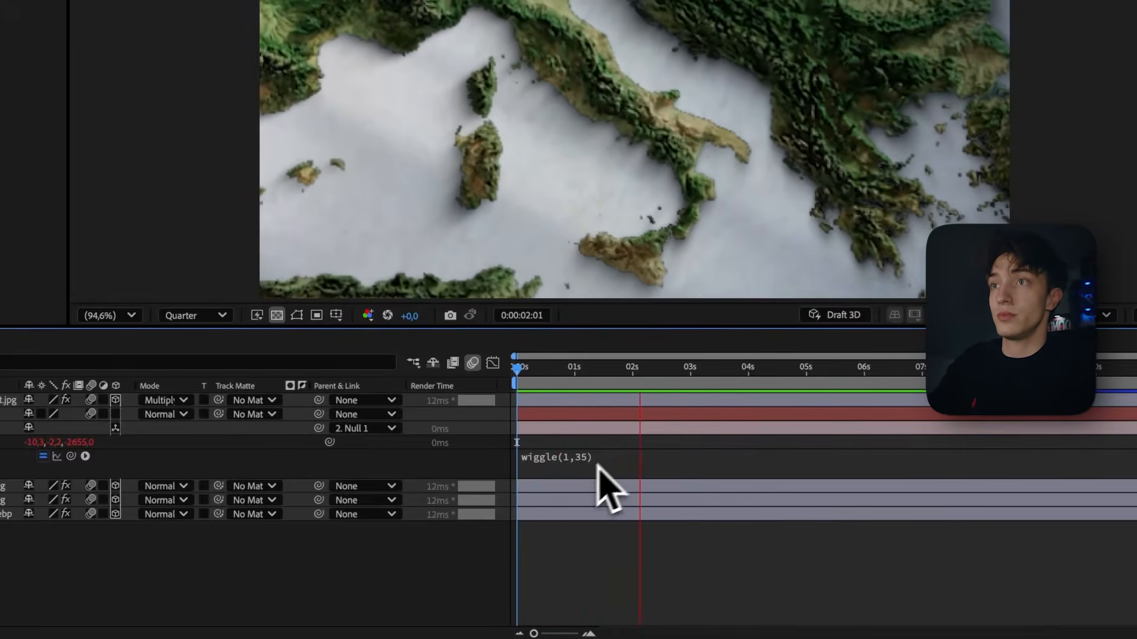
Change the camera Position expression to wiggle(1,25).
left_click(624, 455)
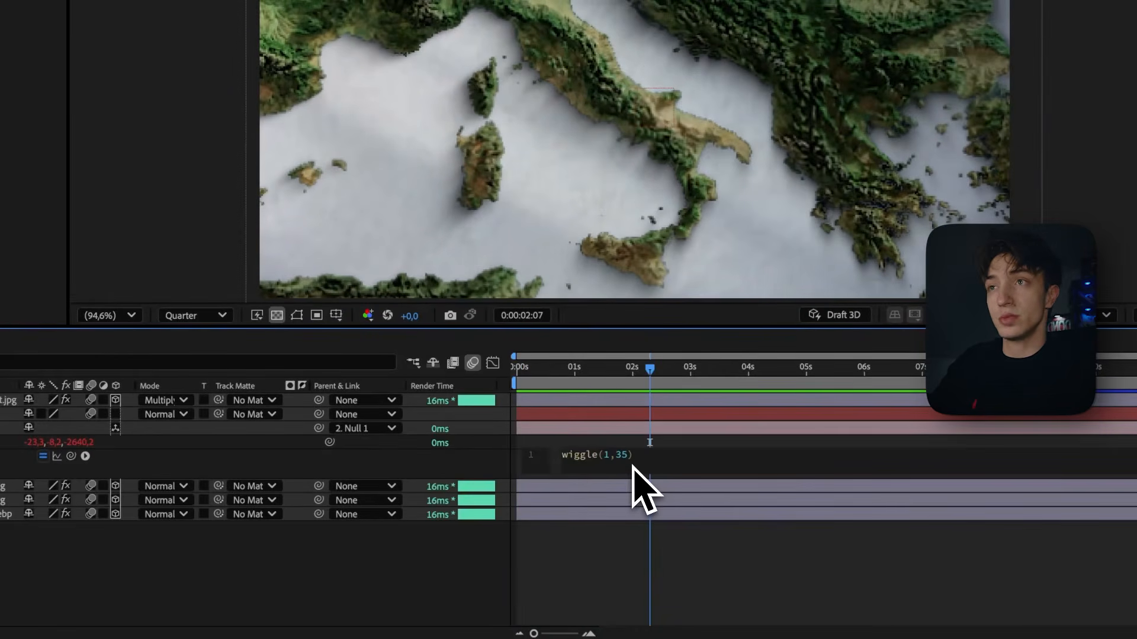
key("BackSpace")
type("2")
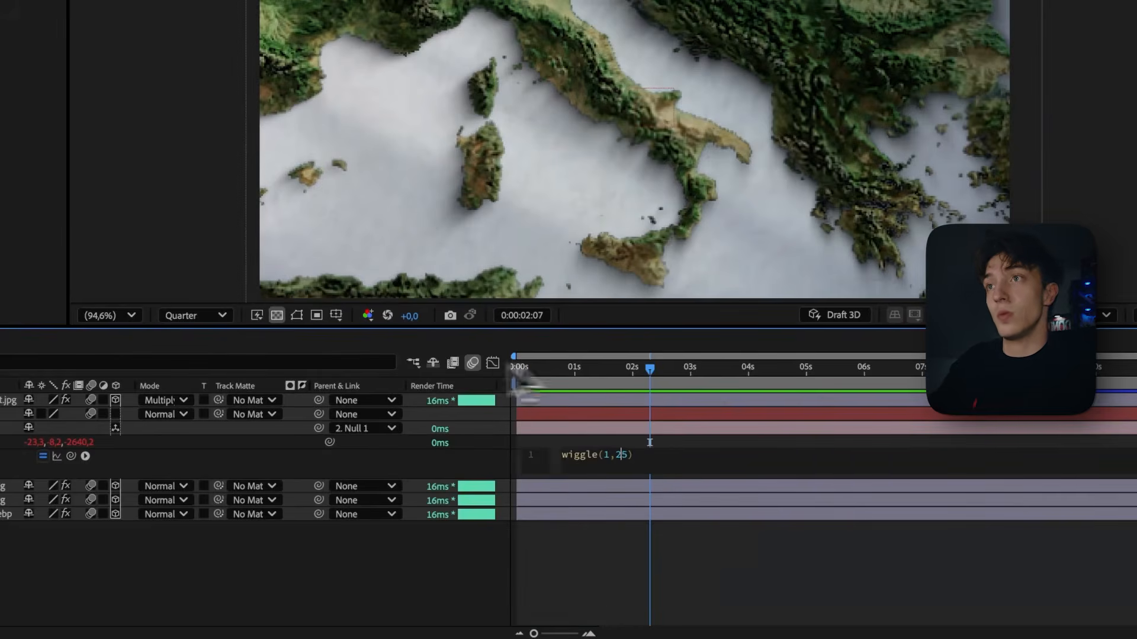
Preview the camera move from the first frame with the softer wiggle, and save the project.
left_click_drag(573, 367, 495, 363)
key("space")
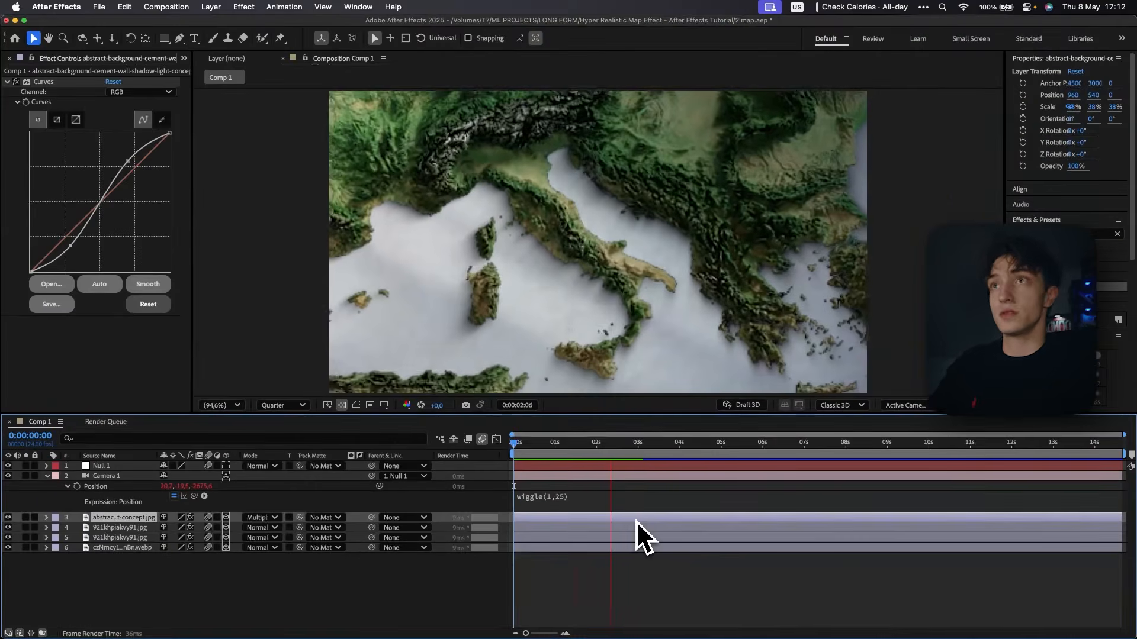
key("super+s")
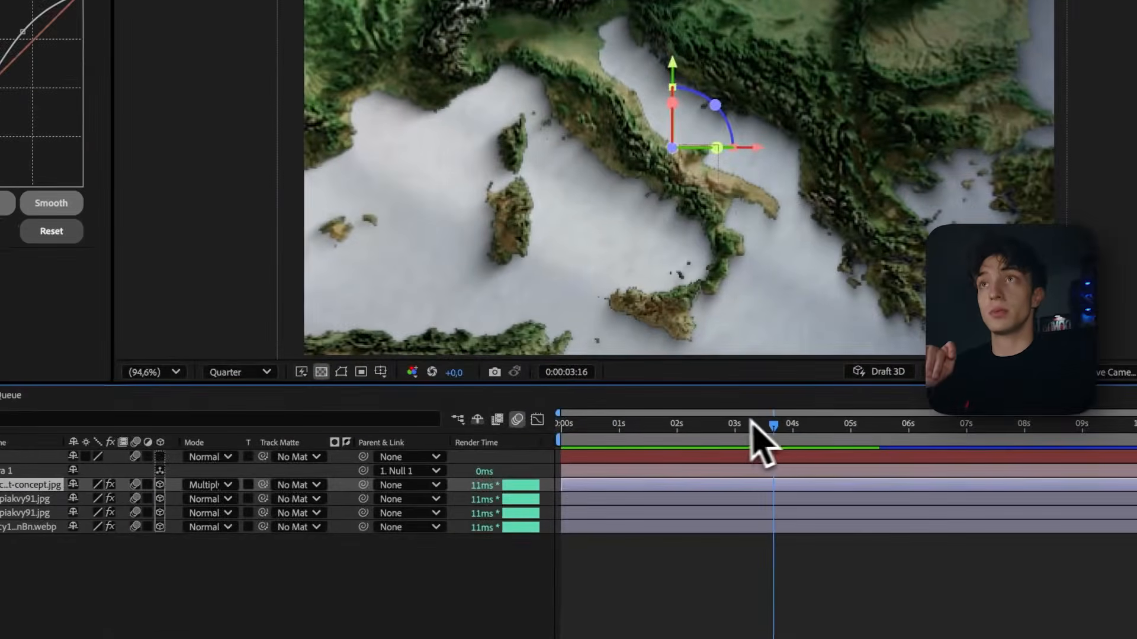
Rename the four image layers, from the cement-wall overlay down to the background, as window shadow, map, shadow and bg.
right_click(182, 471)
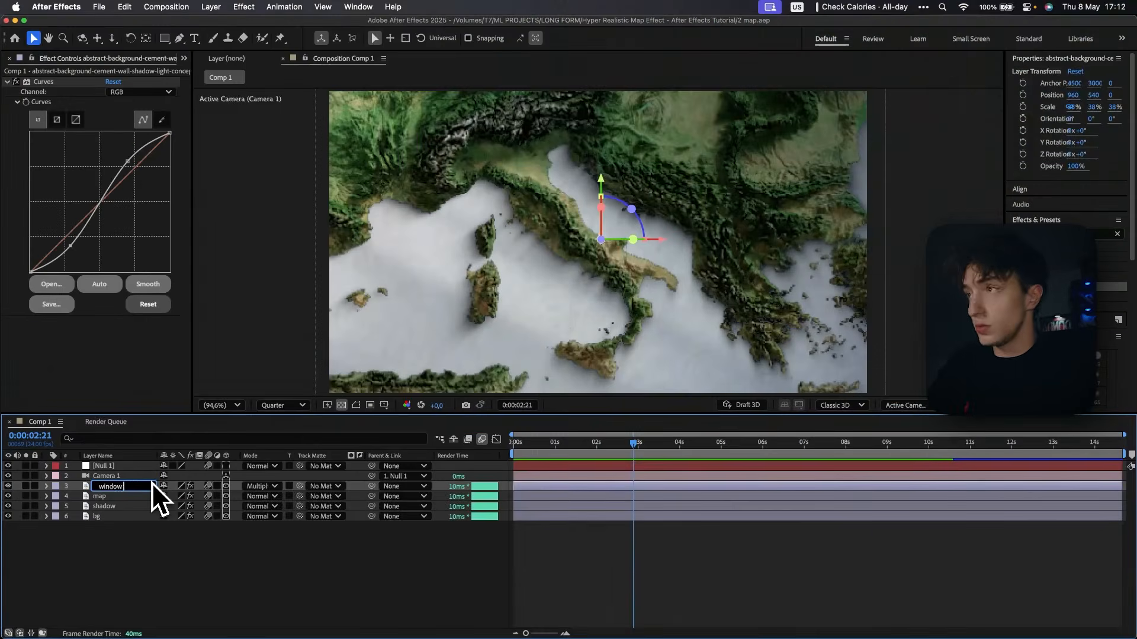
key("super+z")
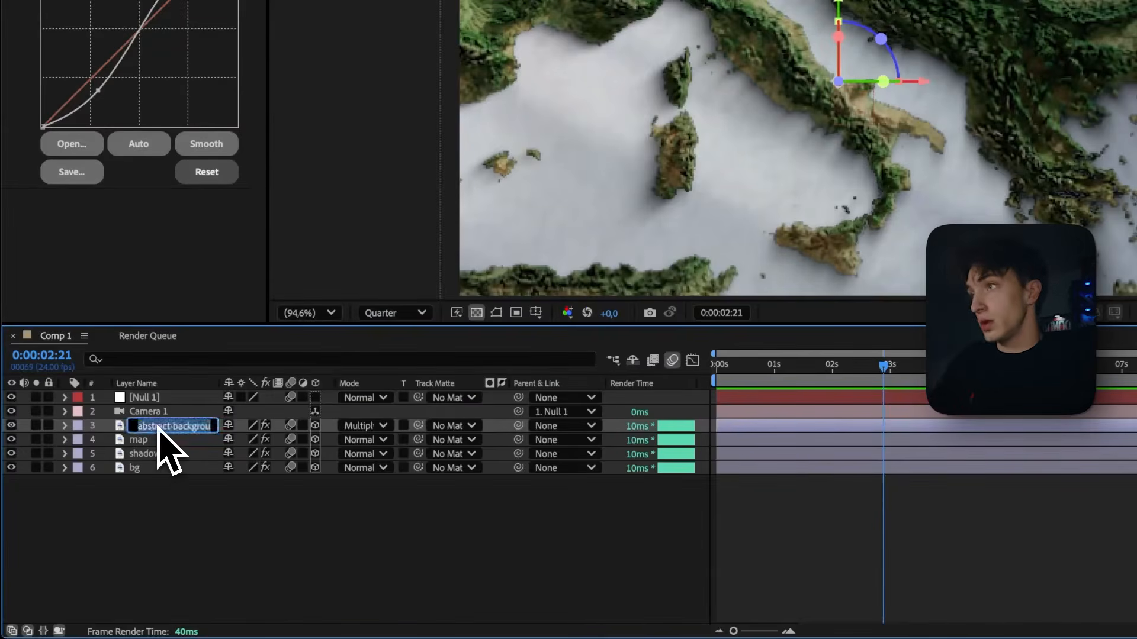
type("windows")
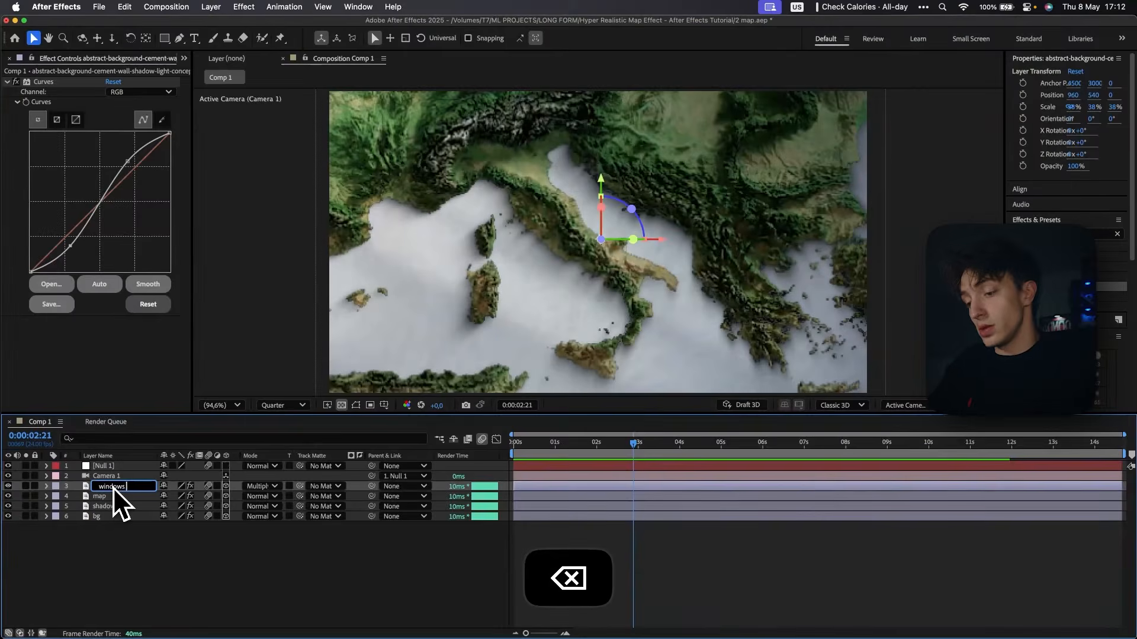
type(" shadow")
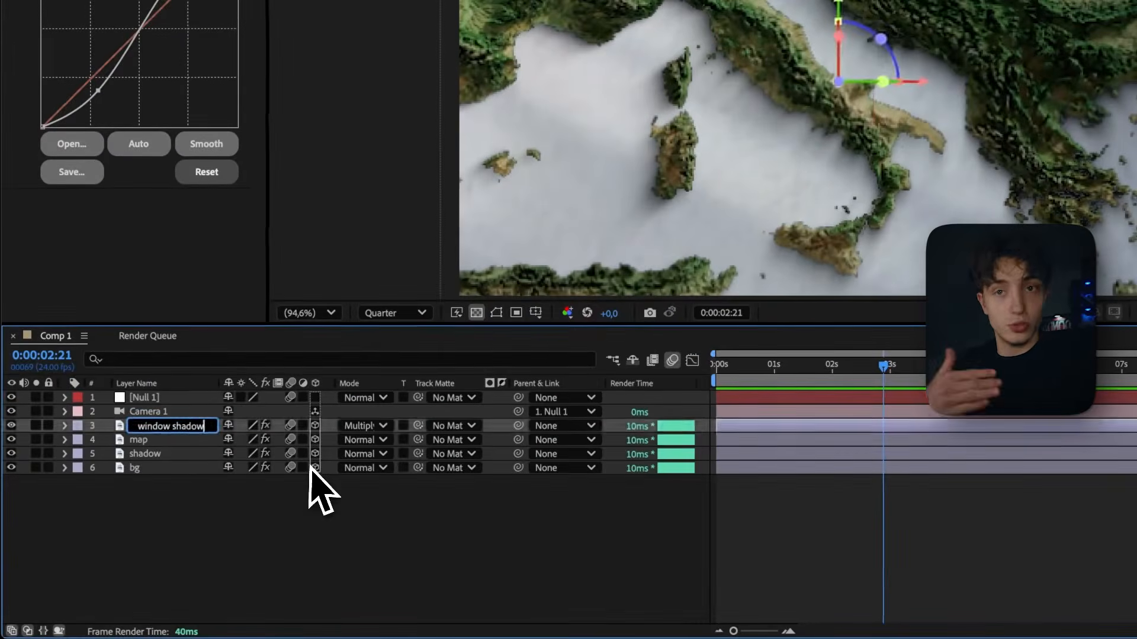
key("Return")
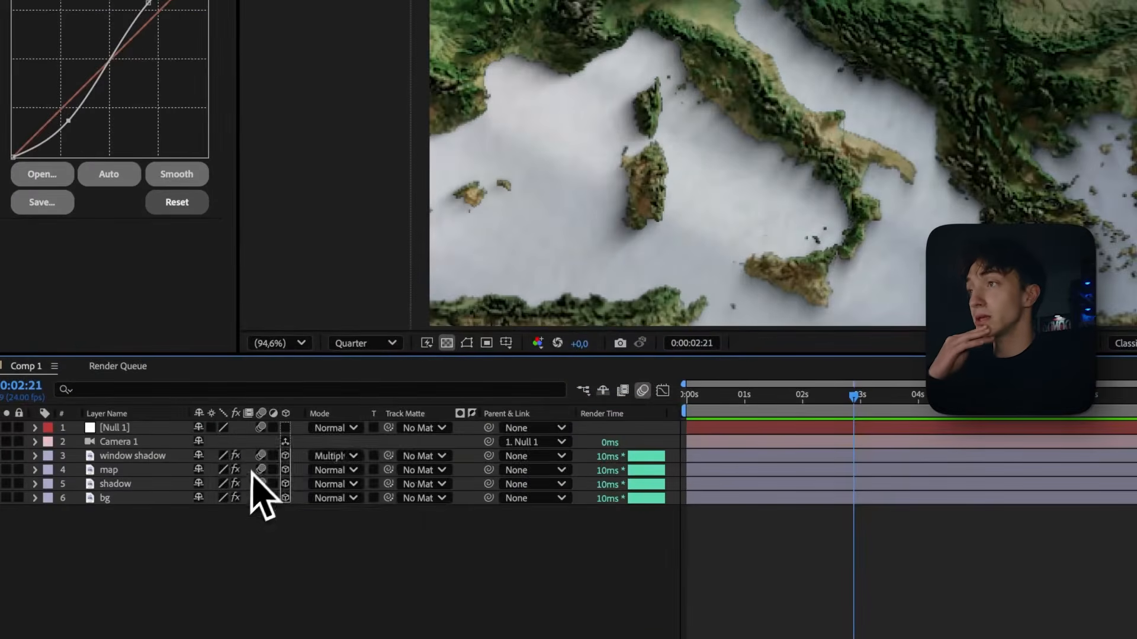
Add a second null object to the composition.
right_click(251, 467)
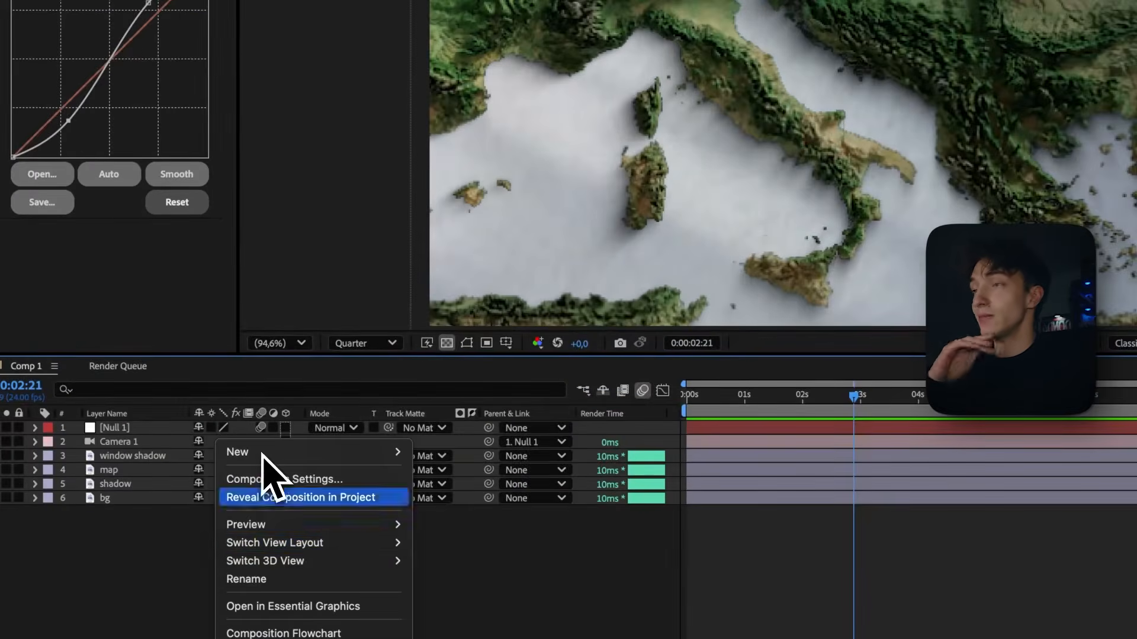
mouse_move(387, 452)
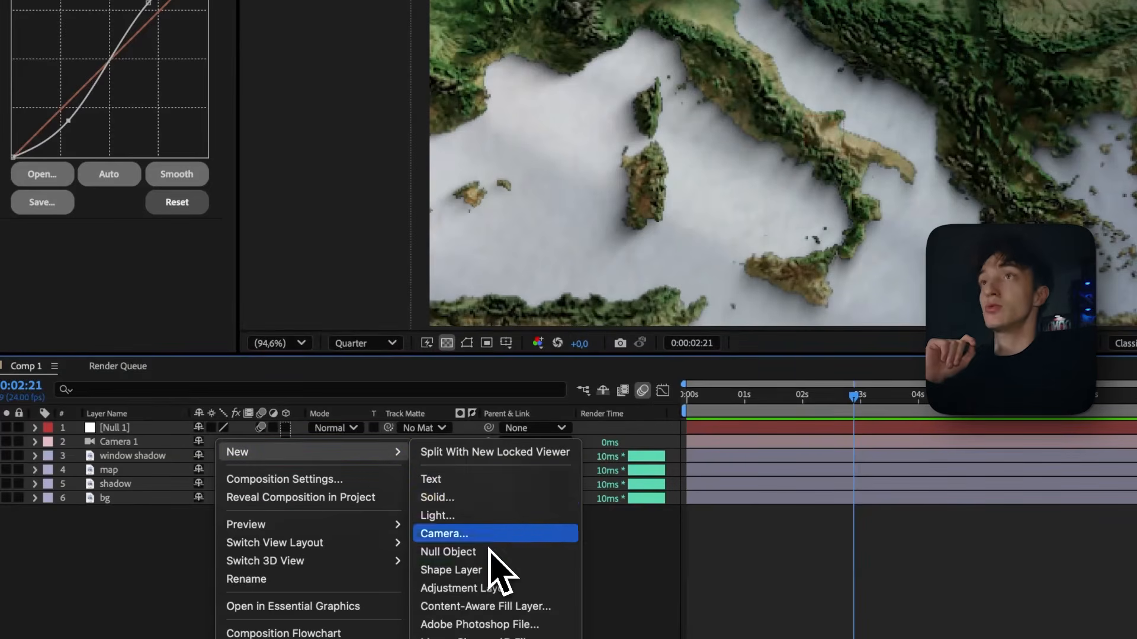
left_click(493, 551)
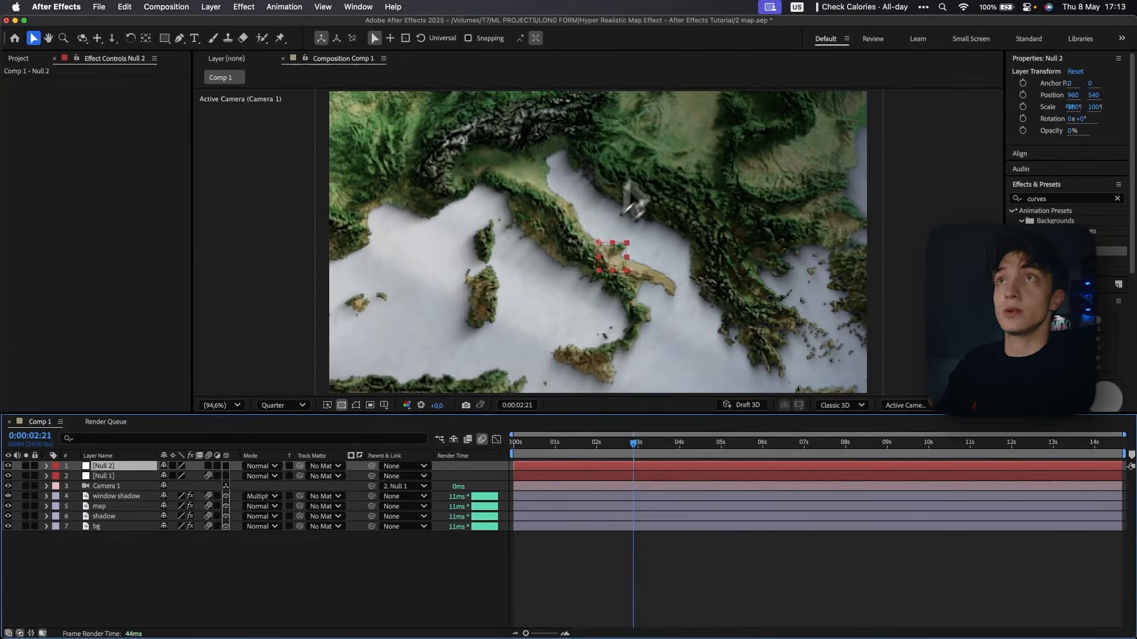
Reveal Null 1's keyframes and Null 2's Position, and place the playhead at 0:00:01:09, just before Null 1's last keyframes.
left_click(550, 442)
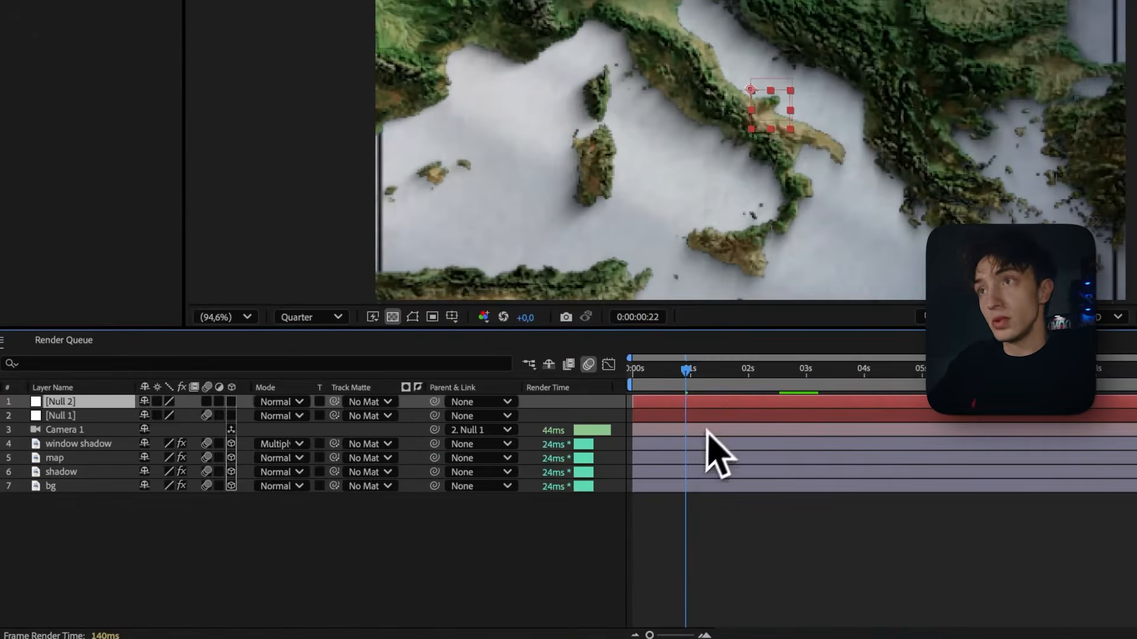
left_click(713, 417)
key("u")
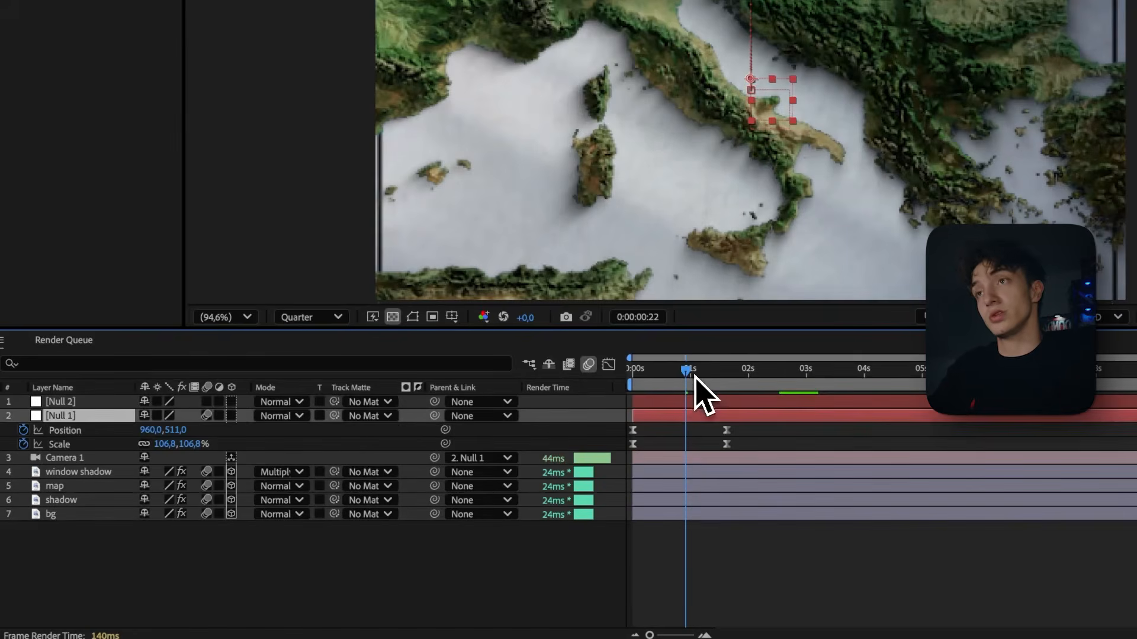
left_click_drag(649, 373, 717, 374)
left_click(725, 403)
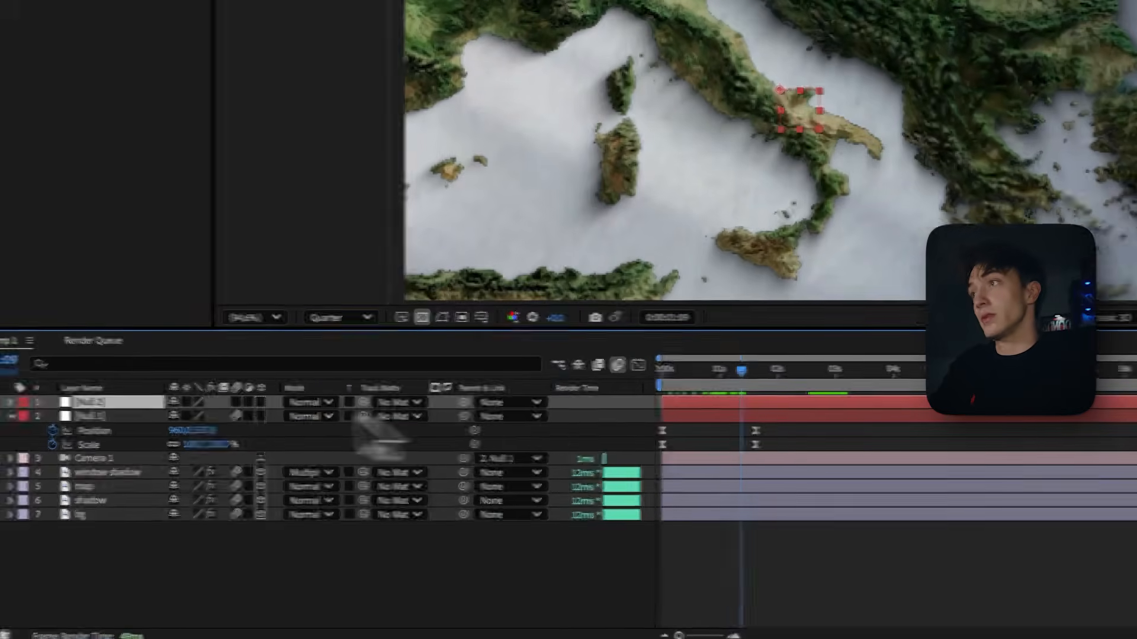
key("p")
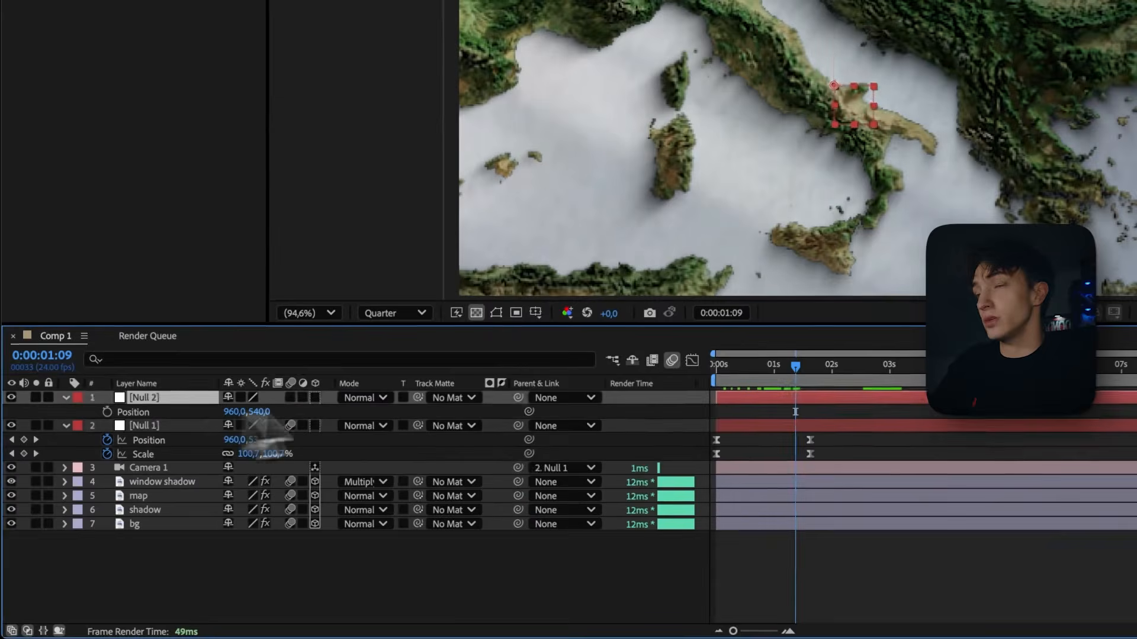
Parent Null 1 to Null 2 and select Null 2.
left_click(372, 486)
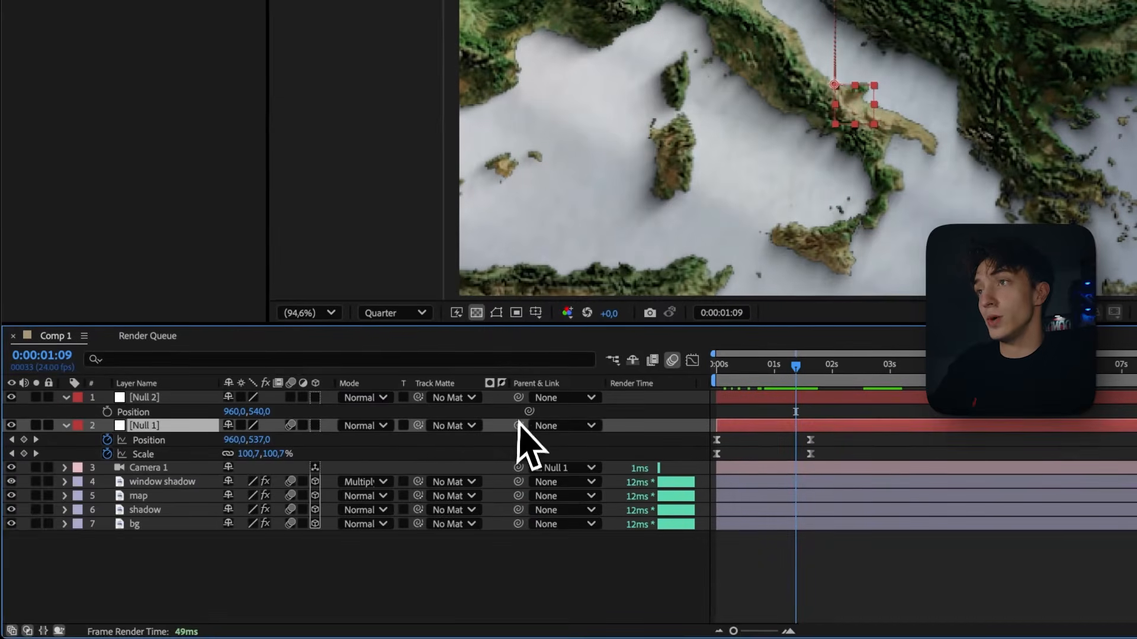
left_click_drag(331, 417, 145, 404)
left_click(146, 405)
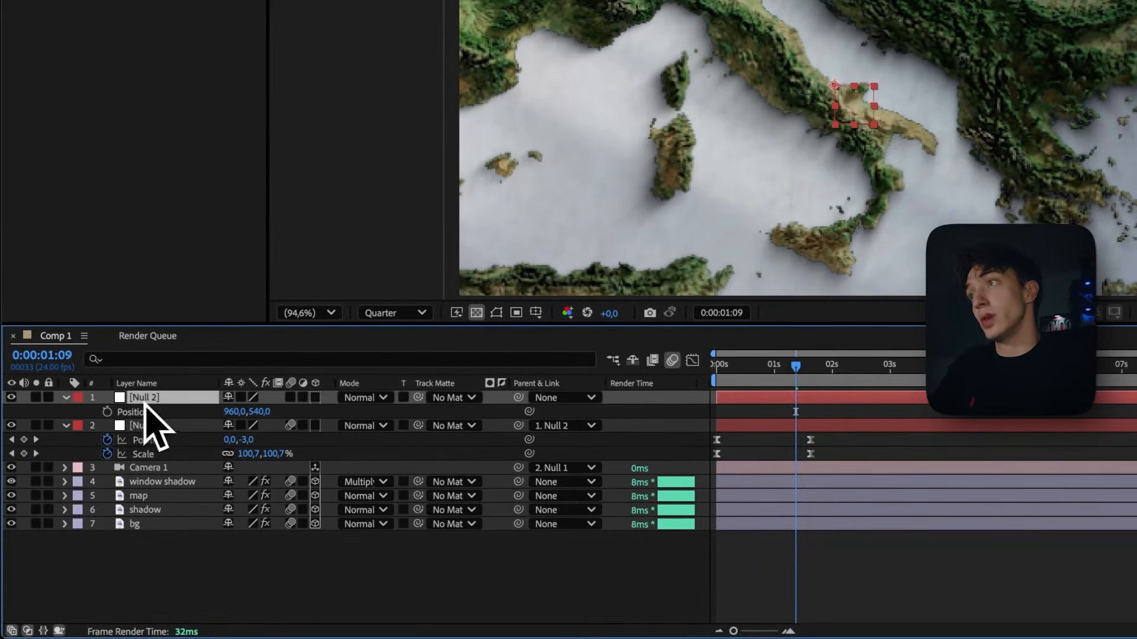
Keyframe Null 2's Position at 0:00:01:09, and set it to about 1163, 208 at 0:00:02:19.
left_click(107, 412)
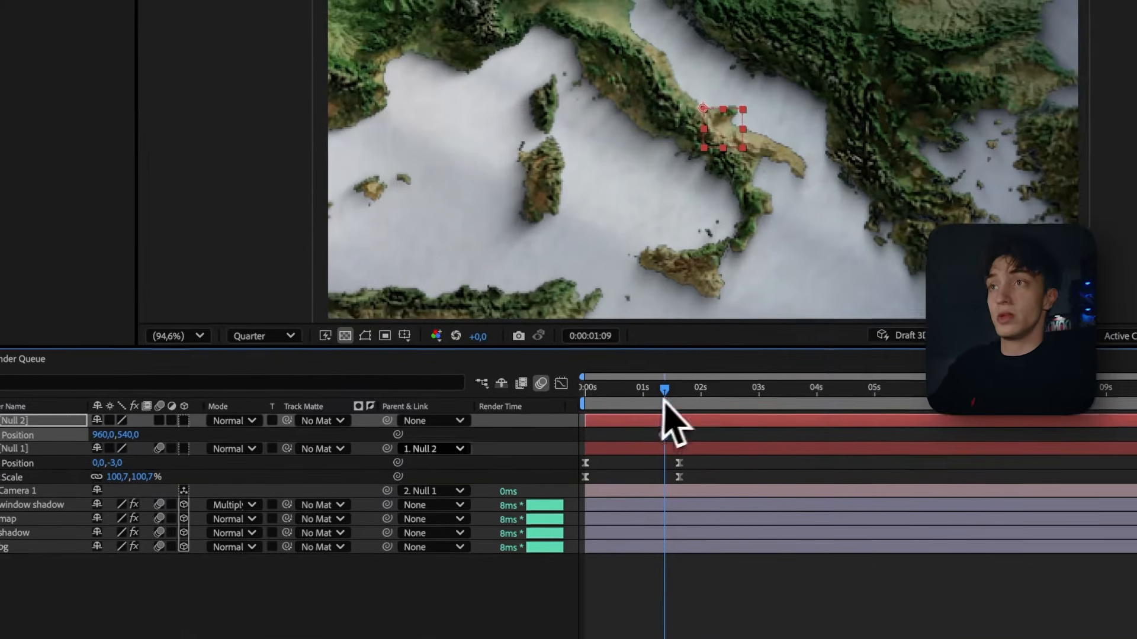
left_click(745, 386)
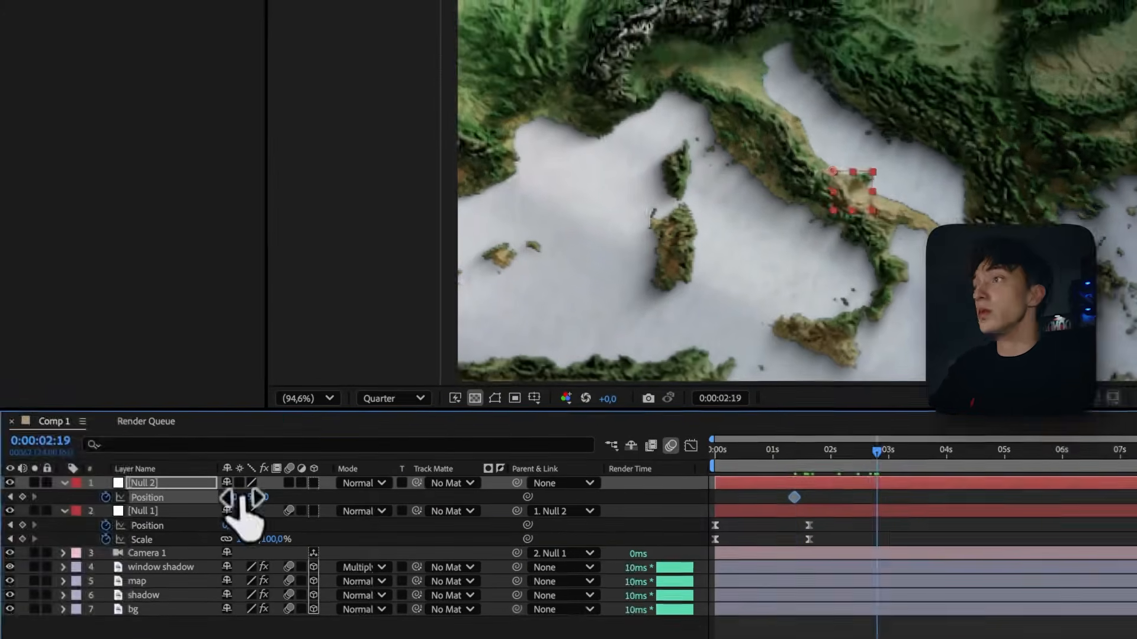
left_click_drag(101, 434, 264, 424)
left_click_drag(397, 487, 393, 482)
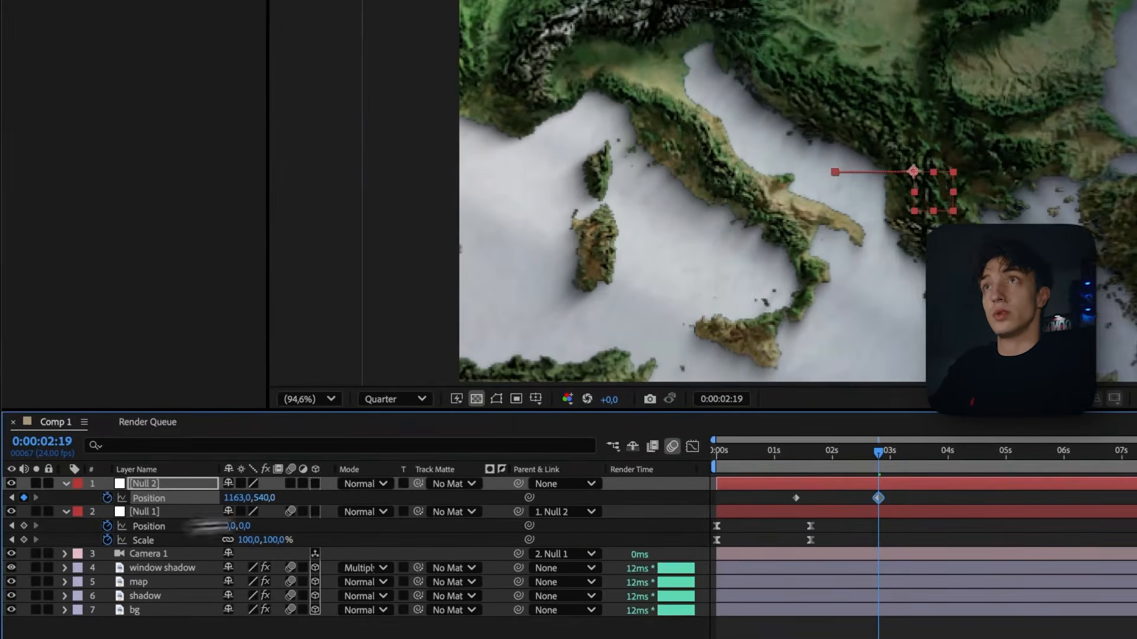
mouse_move(263, 497)
left_mouse_down()
mouse_move(9, 487)
mouse_move(270, 501)
left_mouse_up()
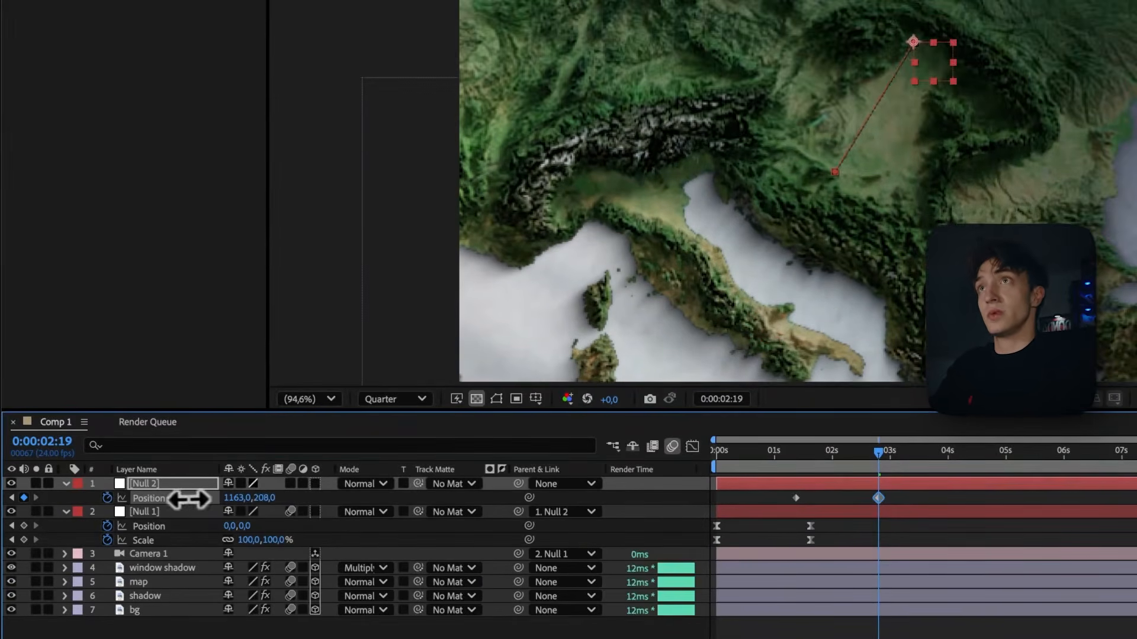
Set Null 2's end Position to 1163, 13, shift its first Position keyframe back to about one second, and preview the move.
left_click_drag(175, 499, 140, 477)
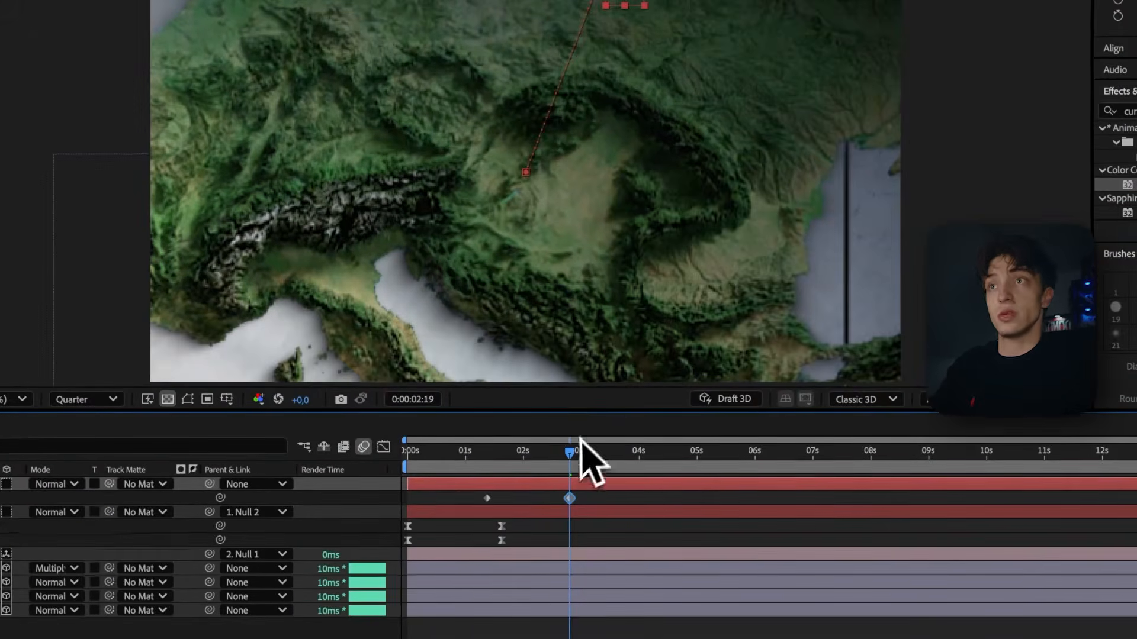
left_click_drag(486, 499, 468, 499)
key("space")
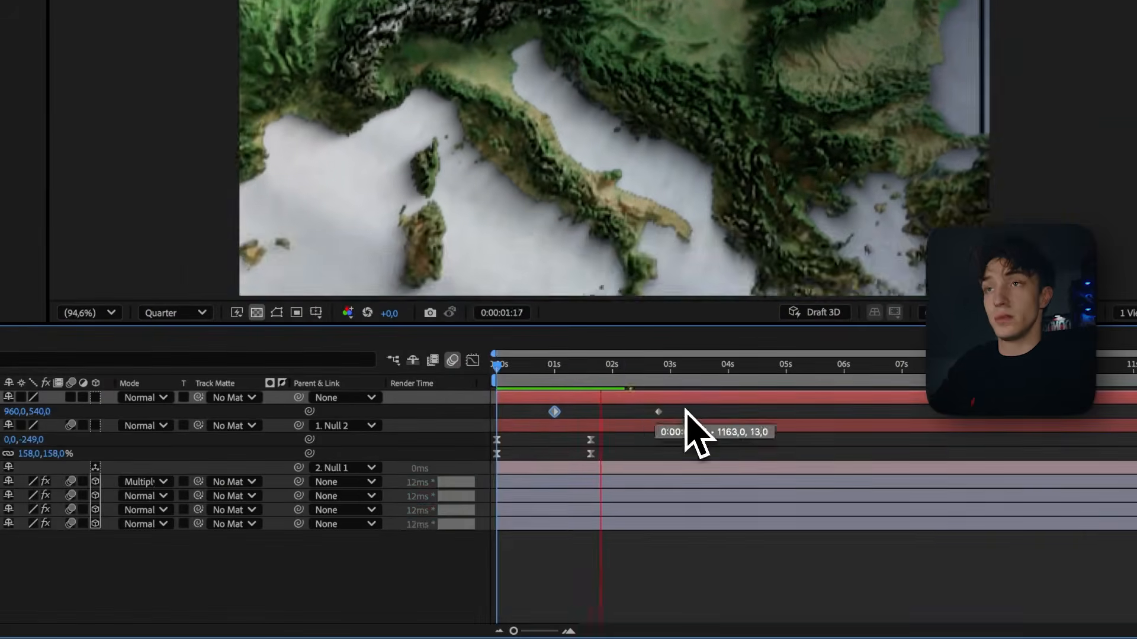
key("space")
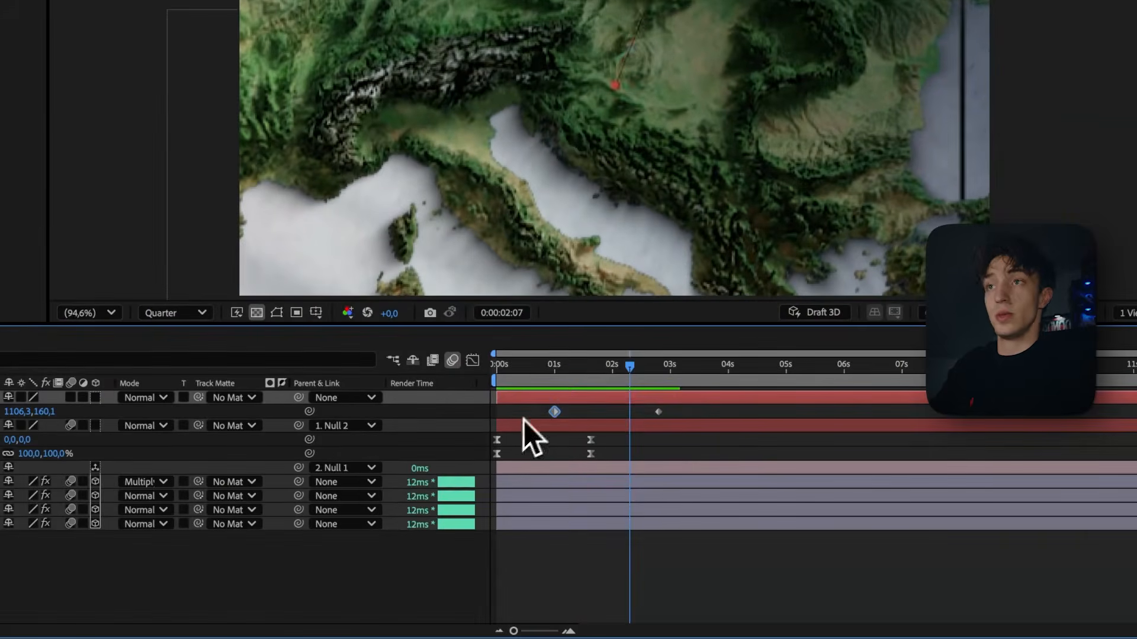
Apply Easy Ease to both of Null 2's Position keyframes.
left_click_drag(530, 415, 533, 417)
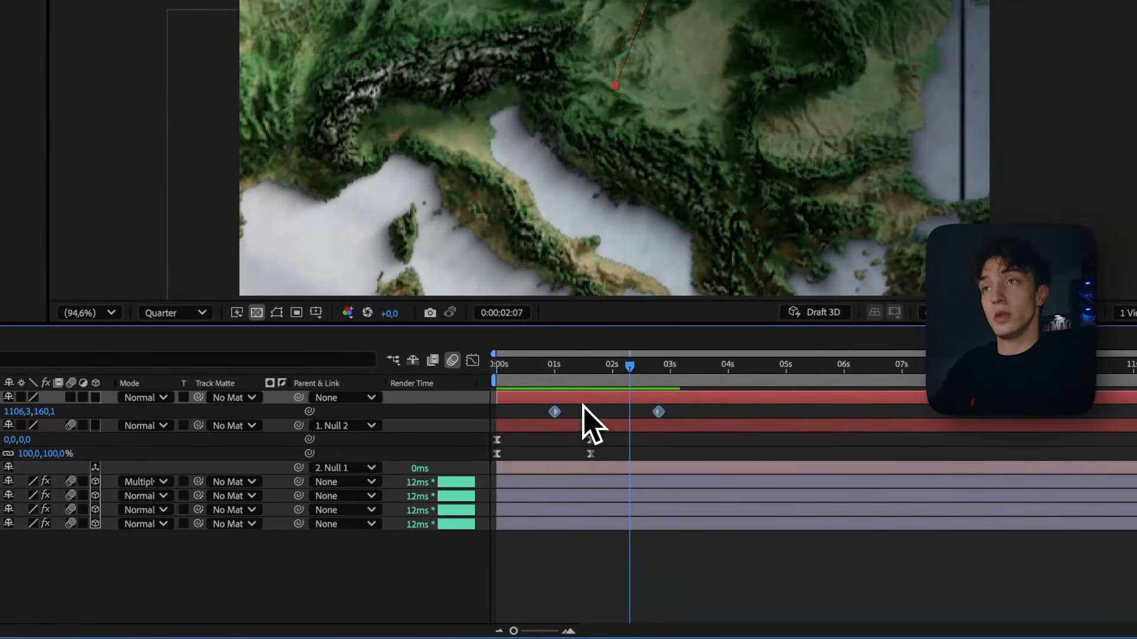
left_click(519, 408)
left_click_drag(680, 402, 524, 414)
right_click(554, 411)
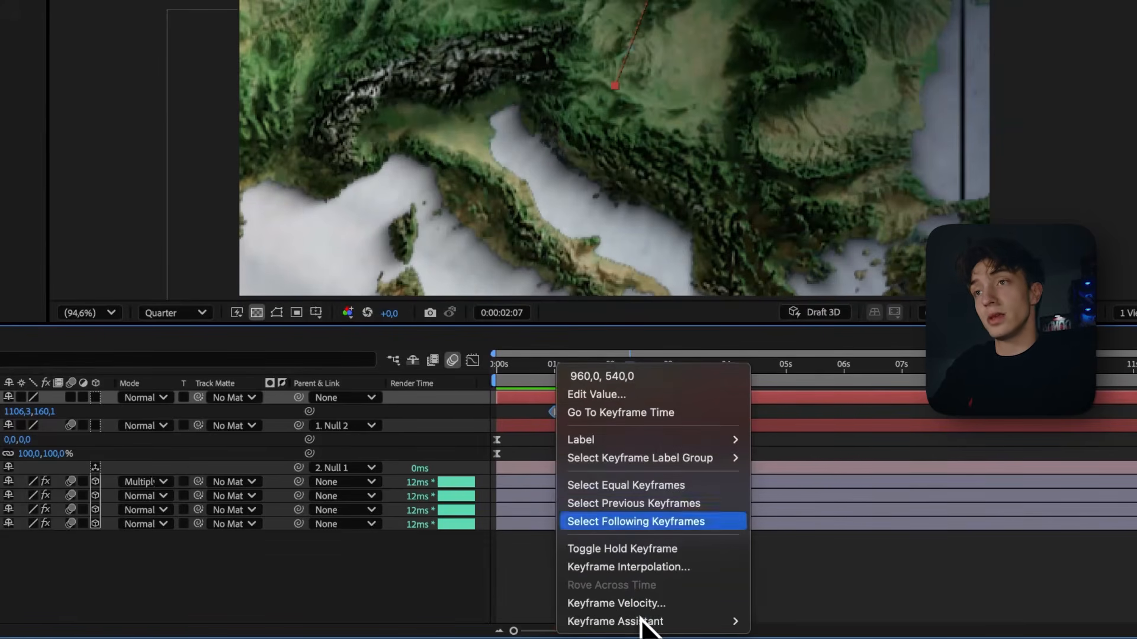
mouse_move(710, 621)
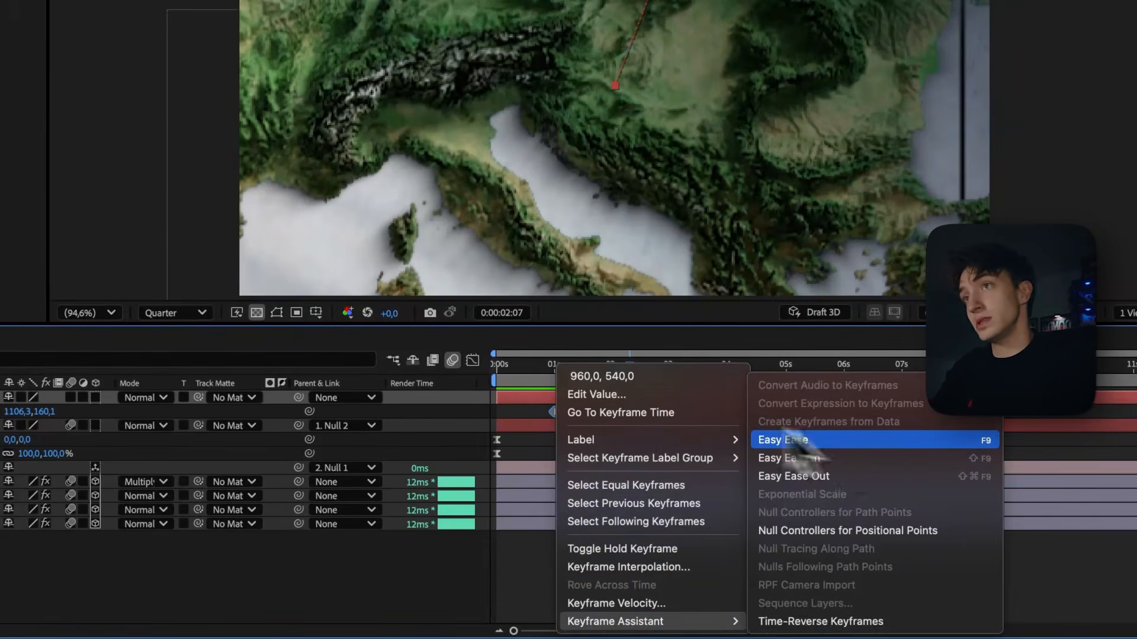
left_click(782, 439)
Shape Null 2's Position speed curve into a sharp central peak with about 74% influence, and preview the eased move.
left_click(471, 360)
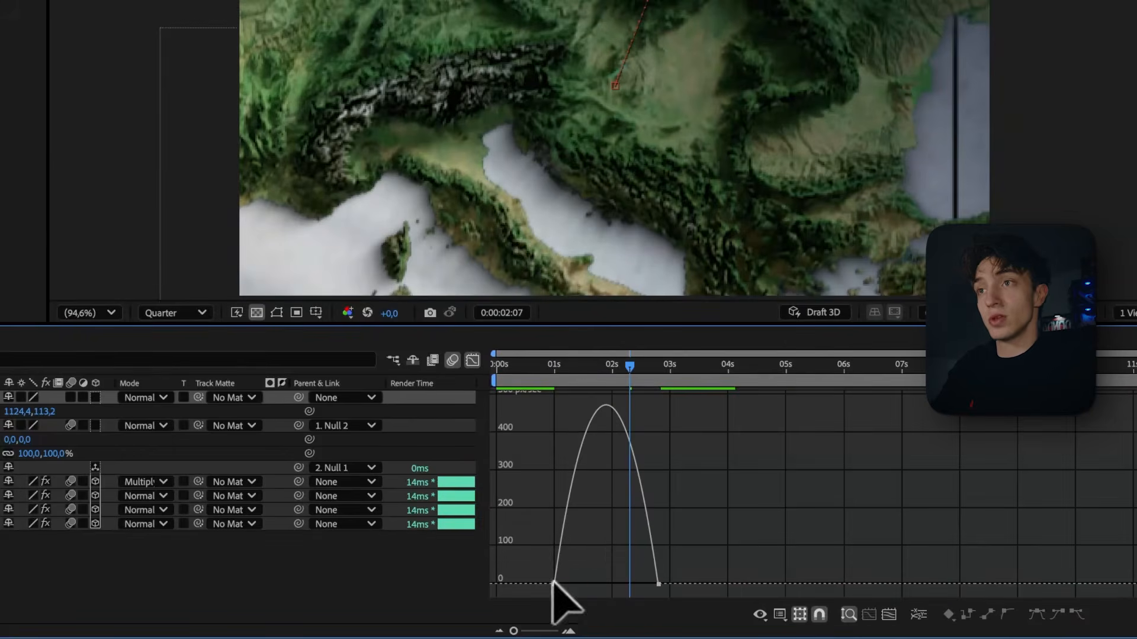
mouse_move(571, 585)
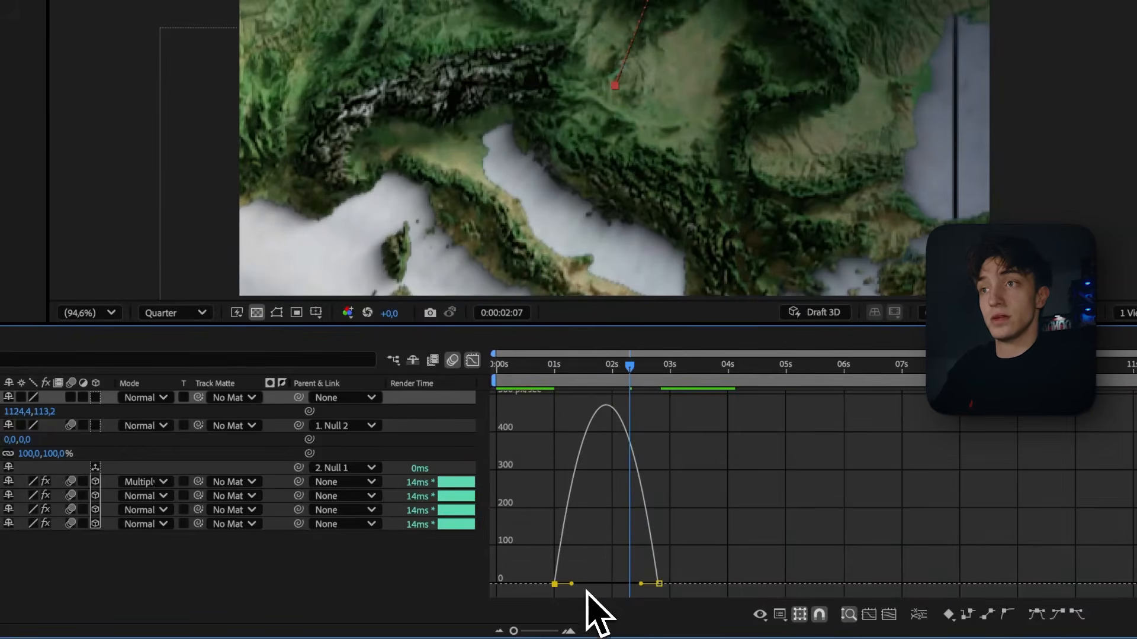
left_click_drag(586, 590, 618, 585)
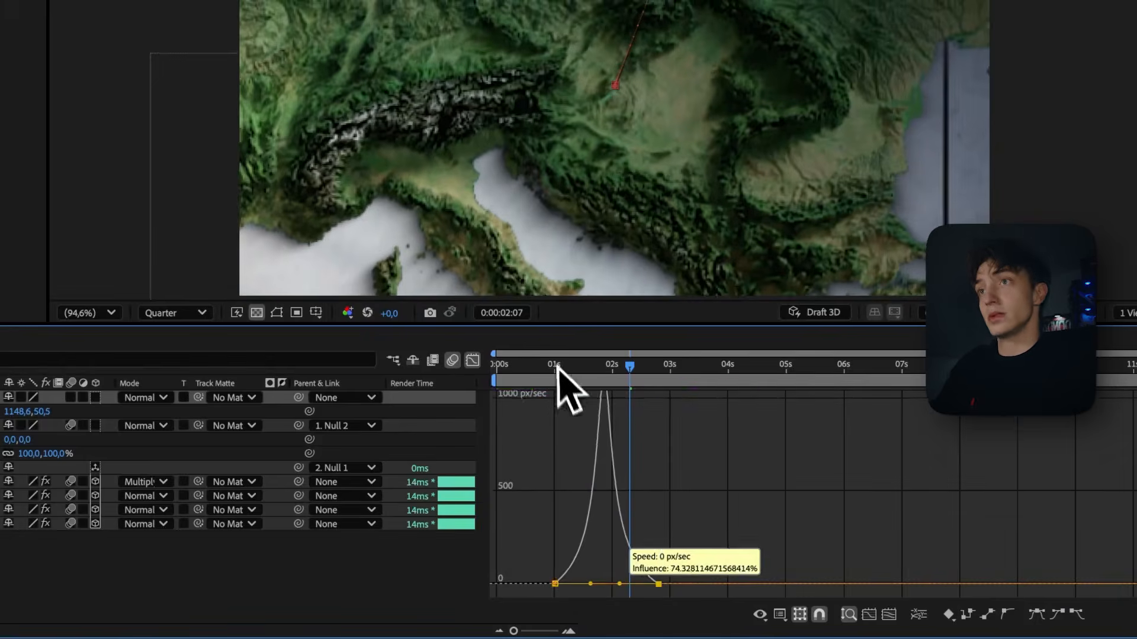
left_click(553, 368)
key("space")
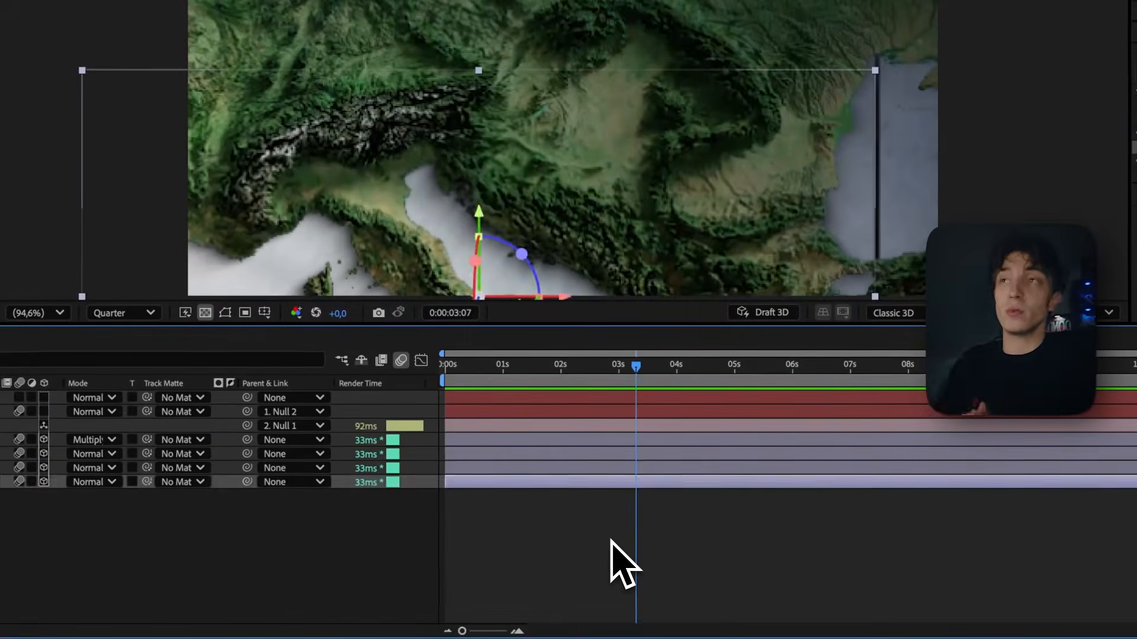
Deselect the layers and scrub through the camera moves to review how they blend between one and two seconds.
left_click(611, 540)
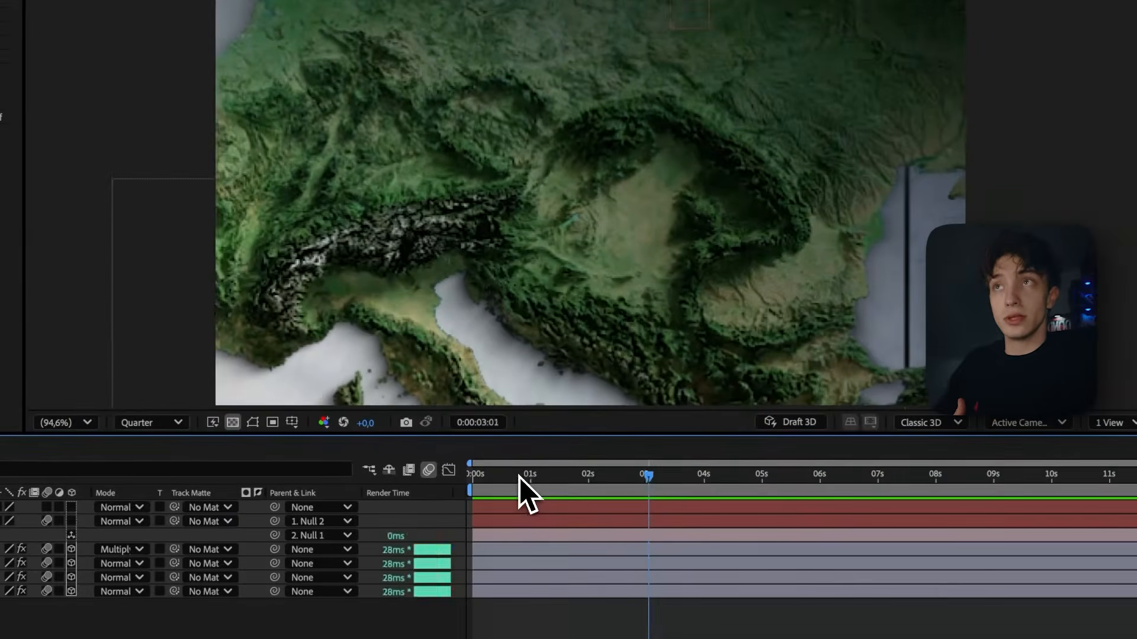
left_click(523, 470)
left_click(544, 478)
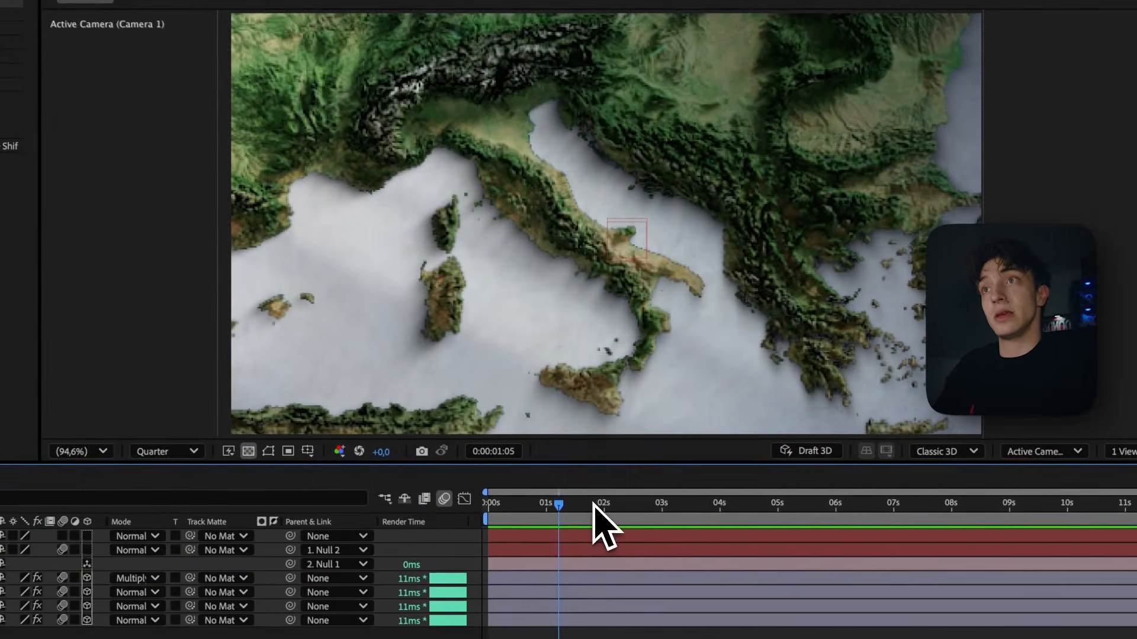
left_click(593, 503)
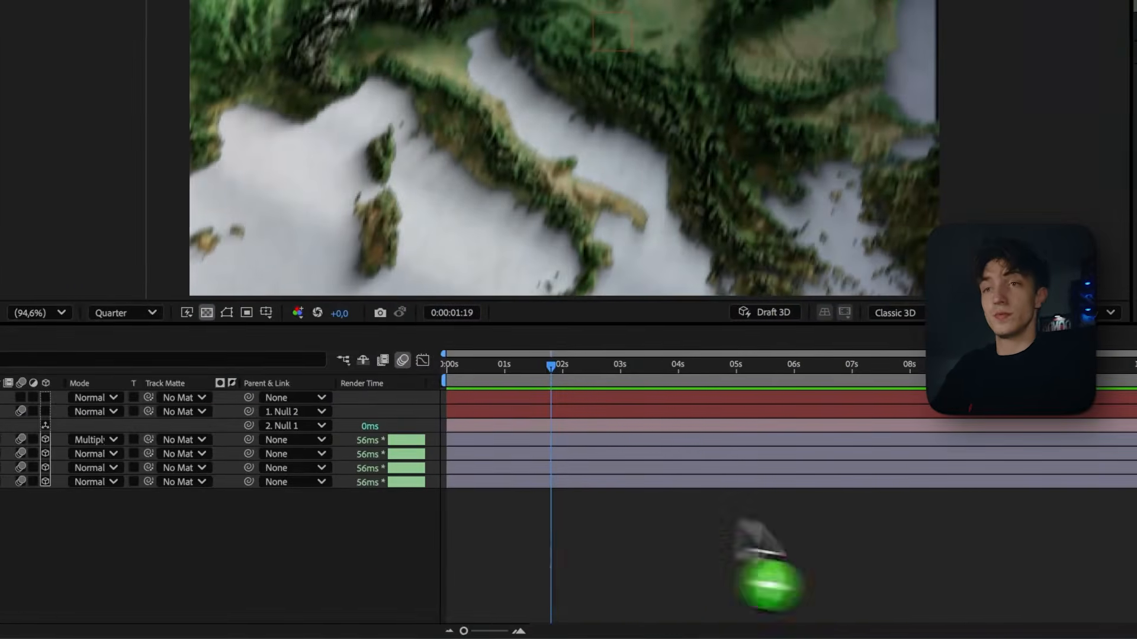
Add the location pin picture image.png to the composition as the top layer and make it a 3D layer.
left_click_drag(738, 521, 433, 439)
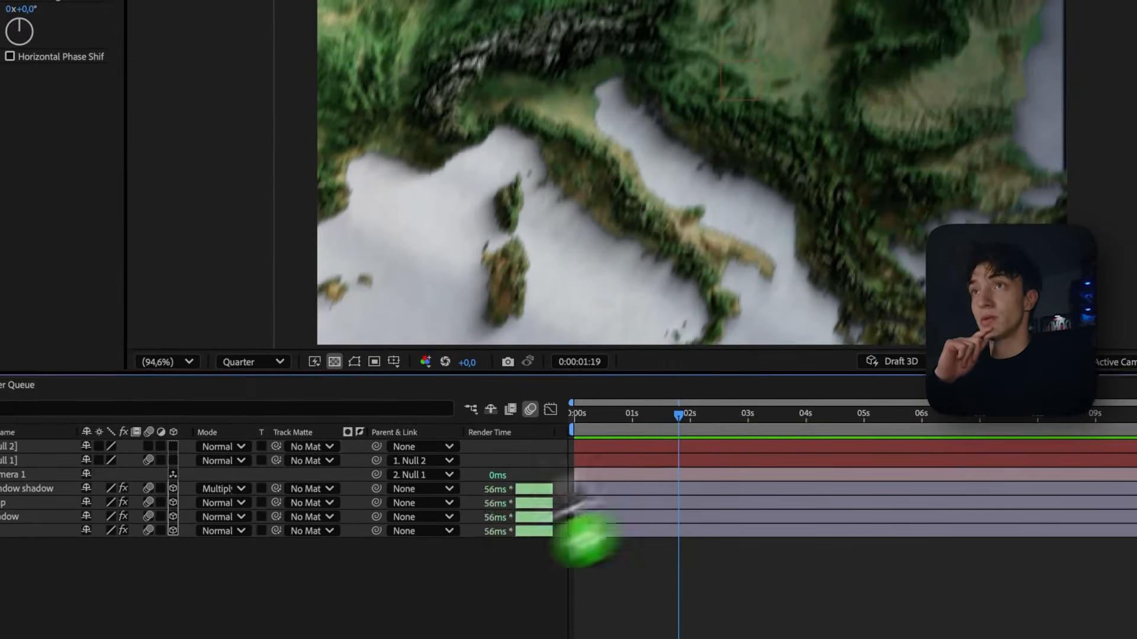
left_click_drag(583, 539, 753, 203)
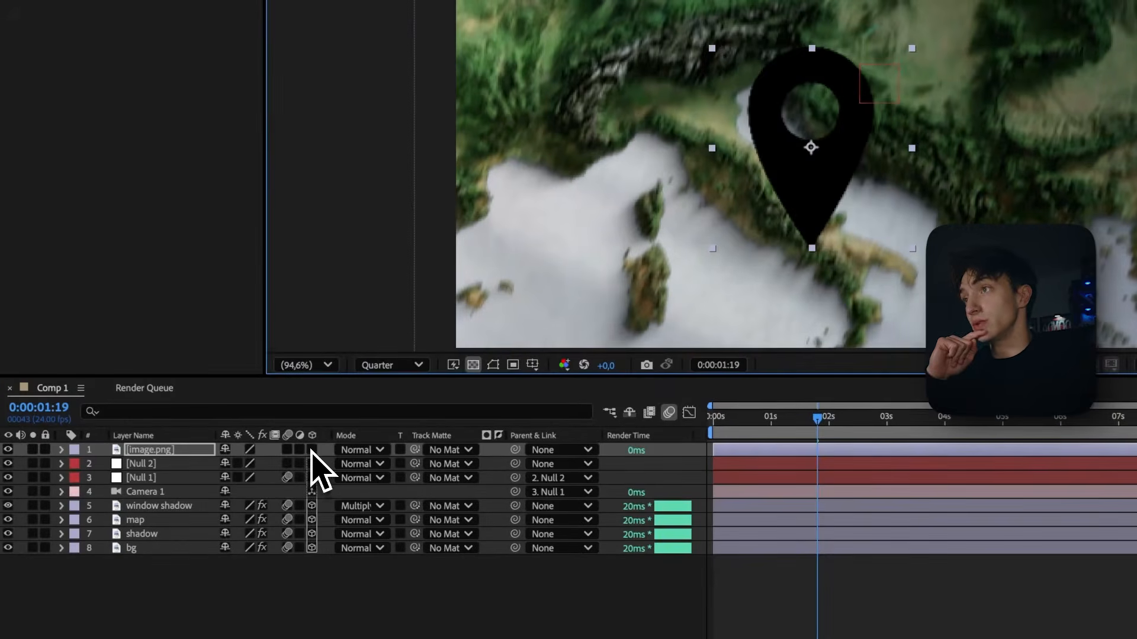
left_click(308, 450)
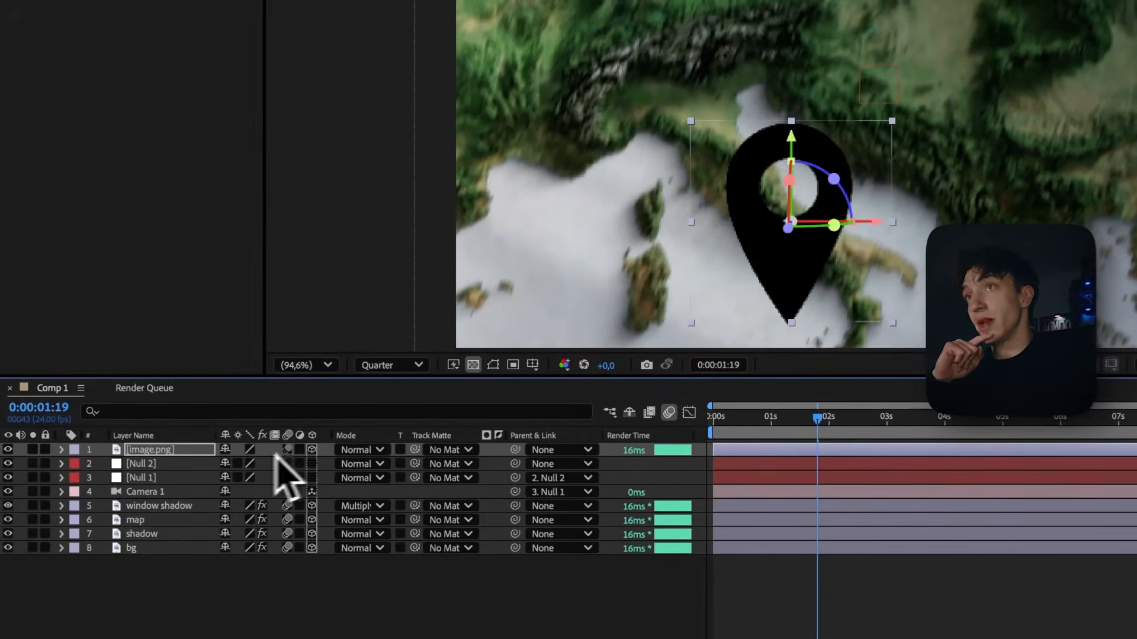
Rename the pin picture layer "pin 1" and place it between the window shadow and map layers.
left_click(144, 453)
type("pin 1")
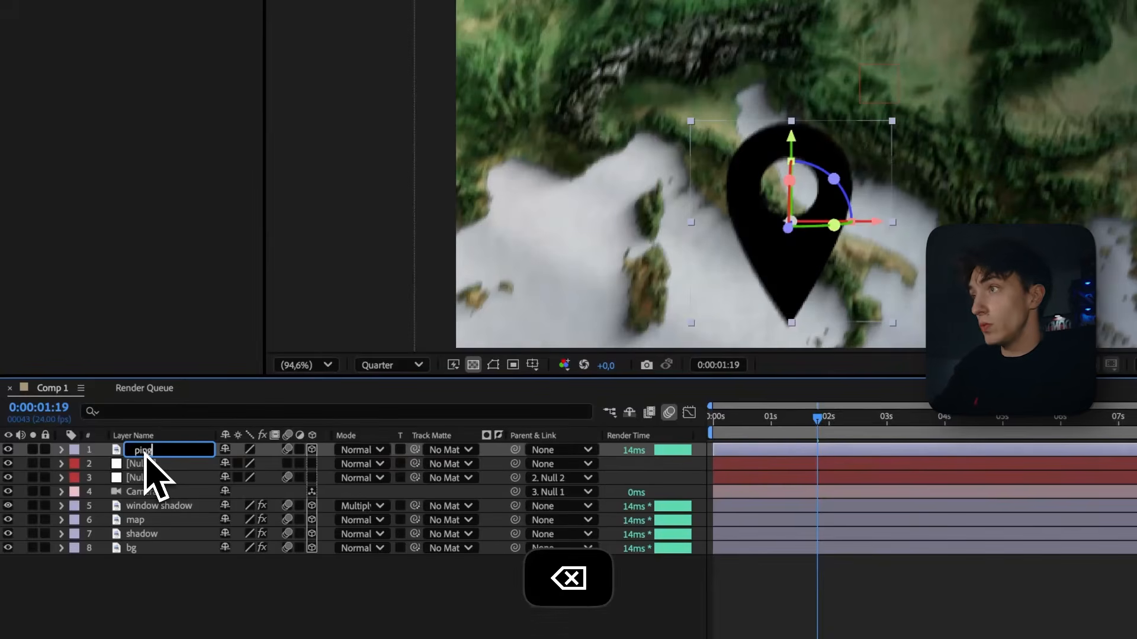
left_click(166, 459)
left_click_drag(165, 453, 161, 514)
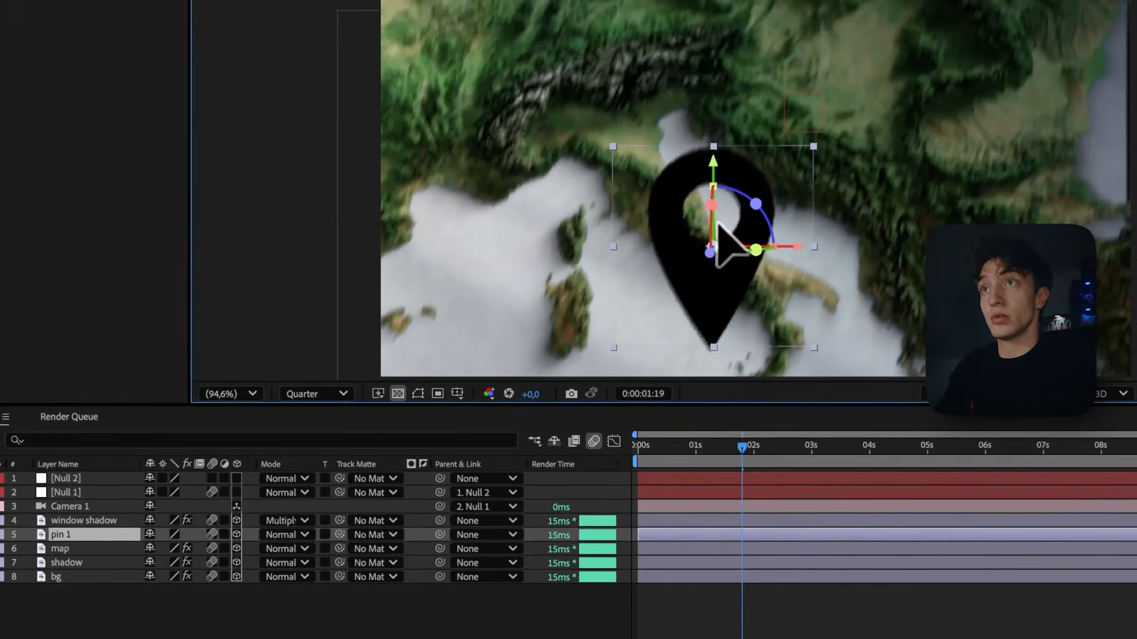
Scale pin 1 to 28%, position it over central Italy, and check its placement at other points in time.
left_click_drag(717, 222, 709, 167)
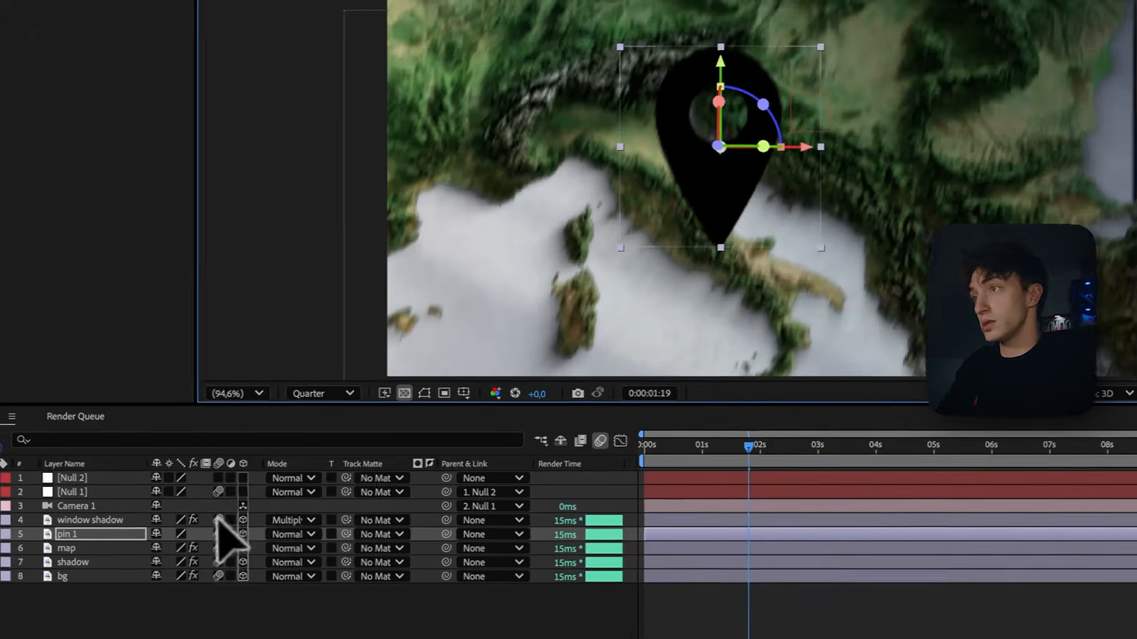
key("s")
left_click_drag(224, 544, 169, 543)
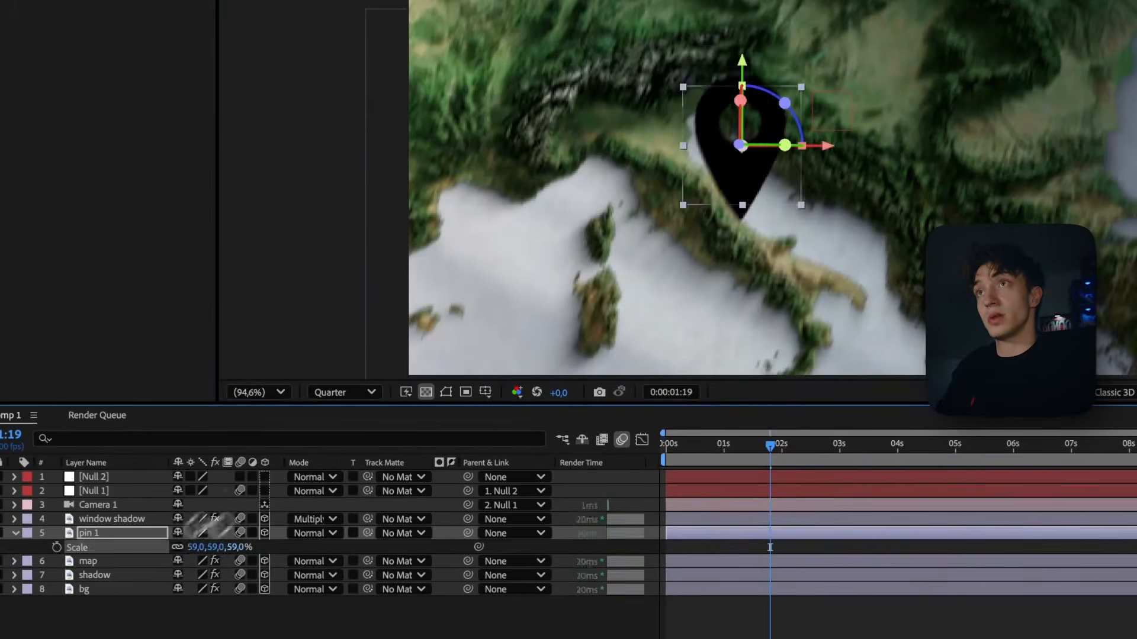
left_click_drag(658, 231, 647, 281)
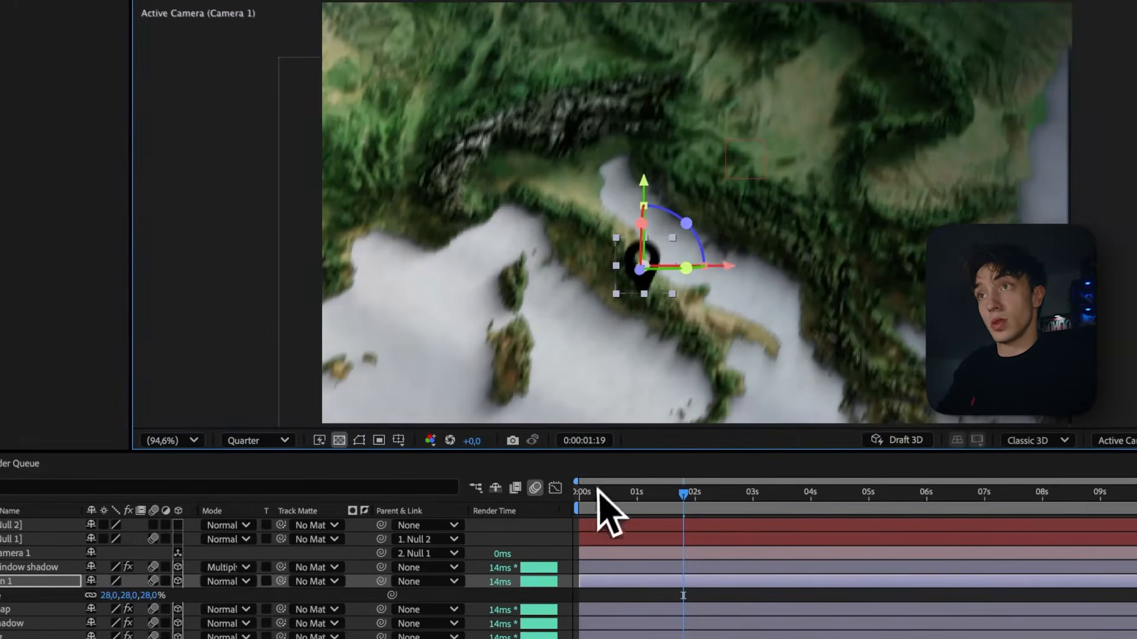
left_click_drag(576, 494, 593, 492)
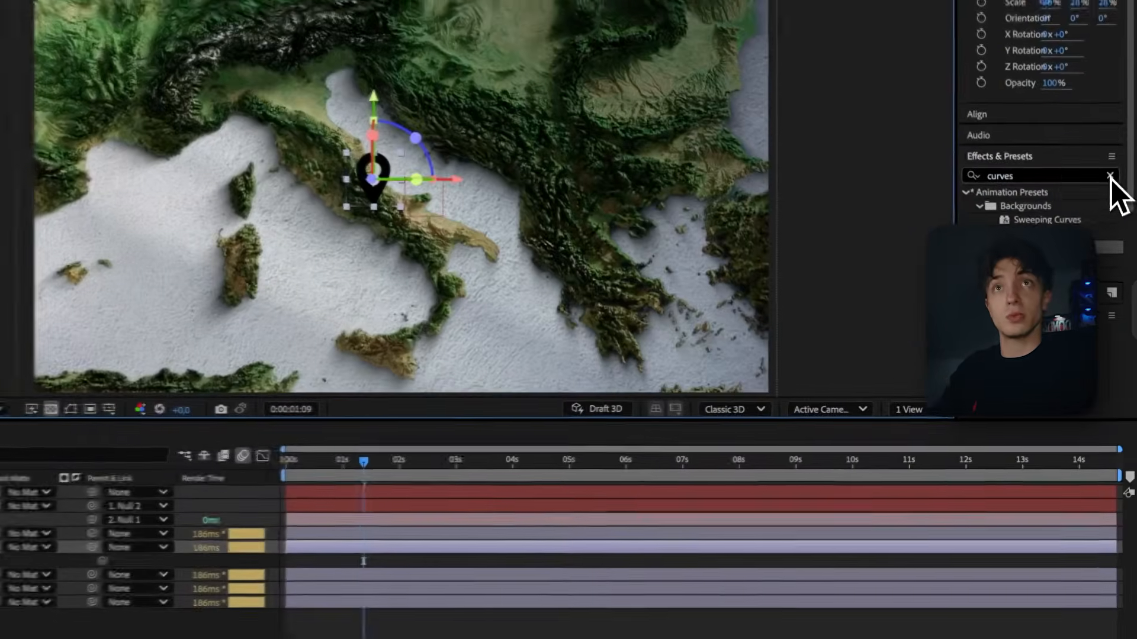
Find the Tint effect and apply it to the pin 1 layer.
left_click(1117, 235)
left_click(1030, 171)
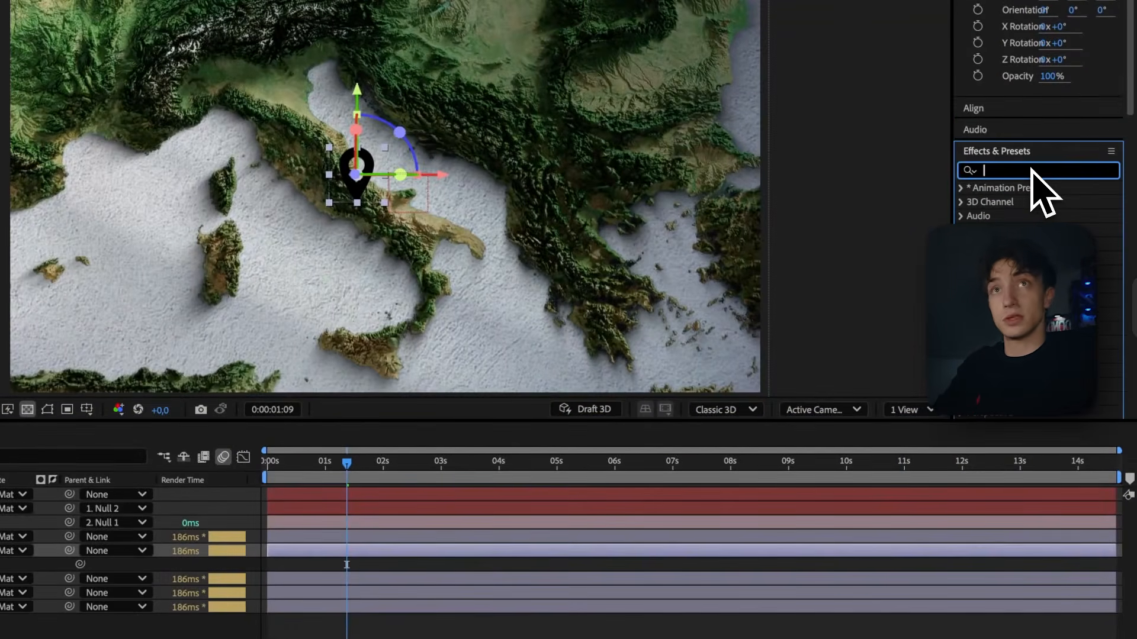
type("tint")
left_click_drag(1056, 216, 230, 552)
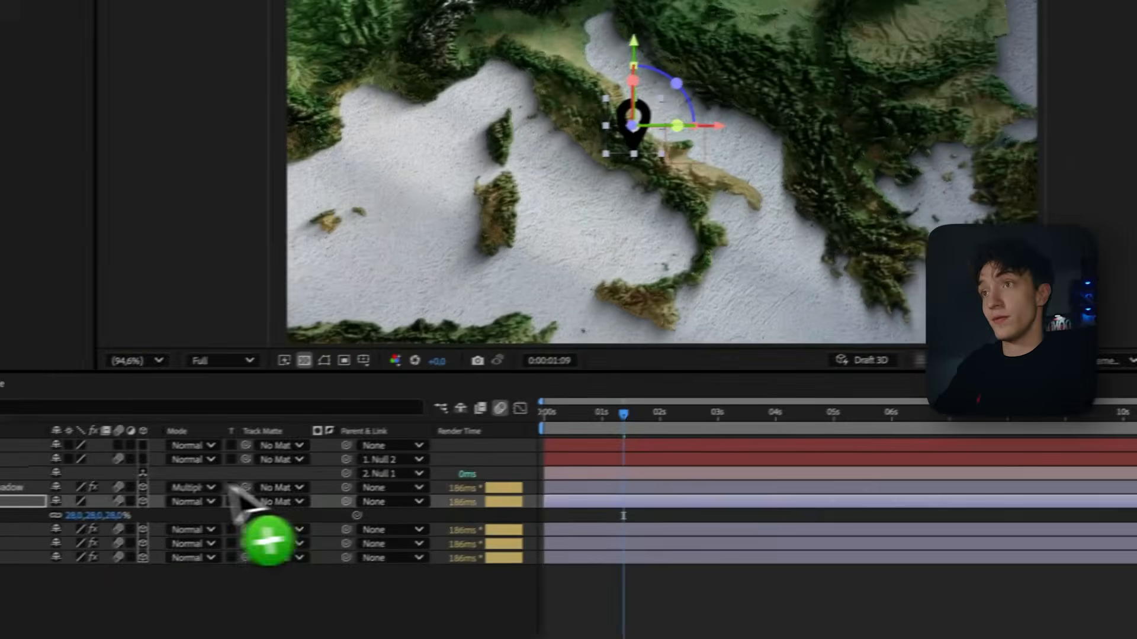
left_click_drag(521, 499, 561, 499)
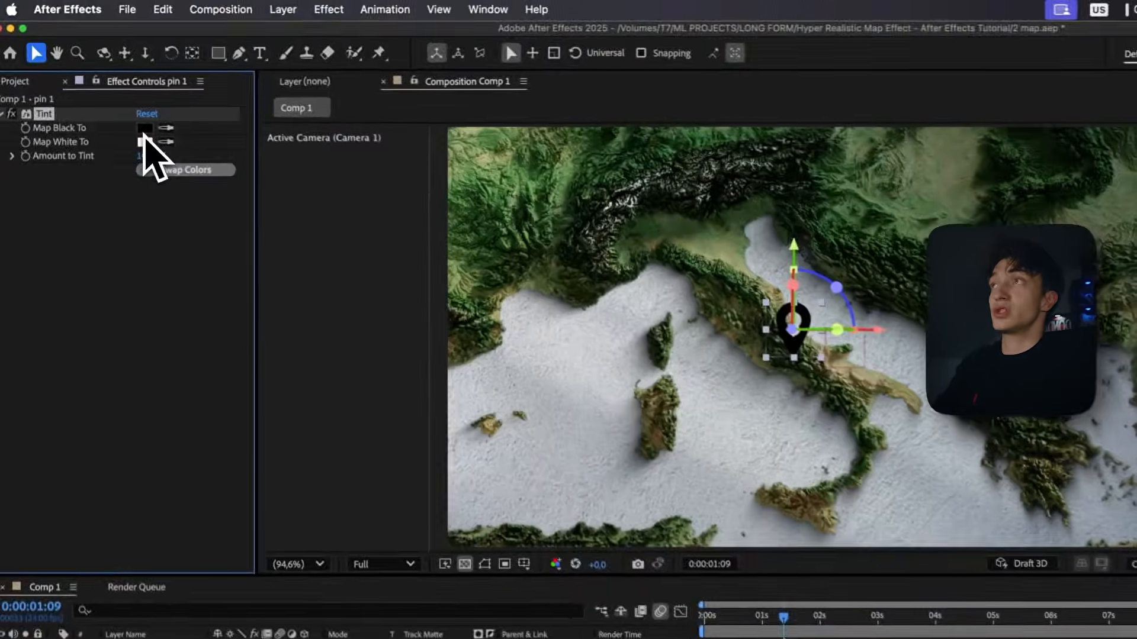
Set the pin's Tint Map Black To colour to dark red A10000.
left_click(111, 92)
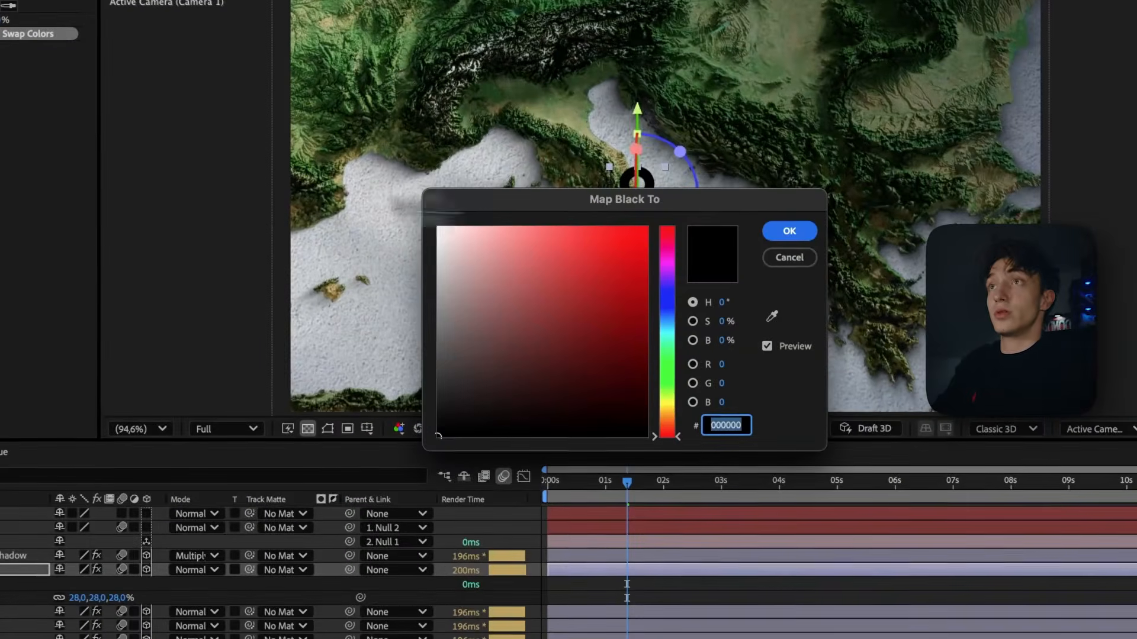
left_click_drag(639, 204, 264, 185)
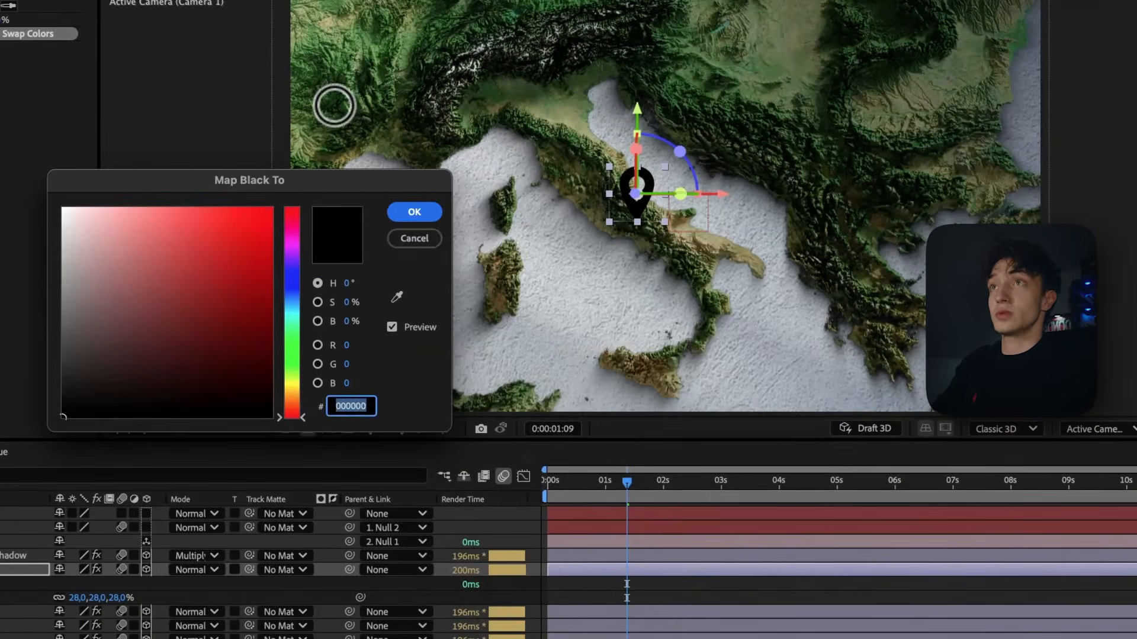
left_click(249, 230)
left_click_drag(336, 106, 371, 133)
left_click(414, 211)
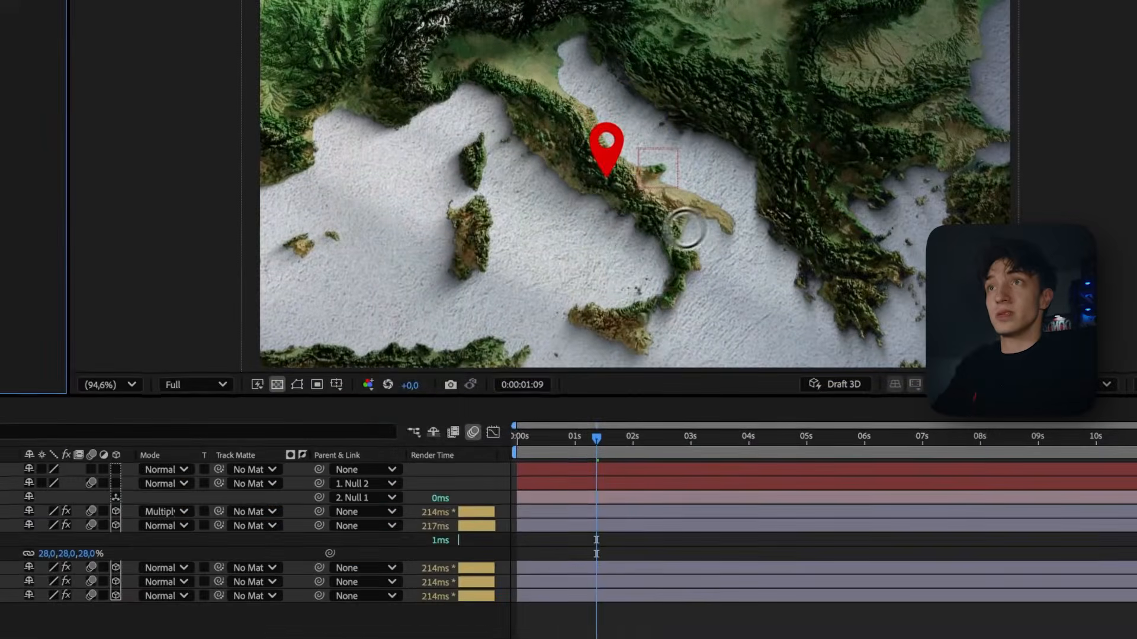
left_click_drag(687, 228, 629, 256)
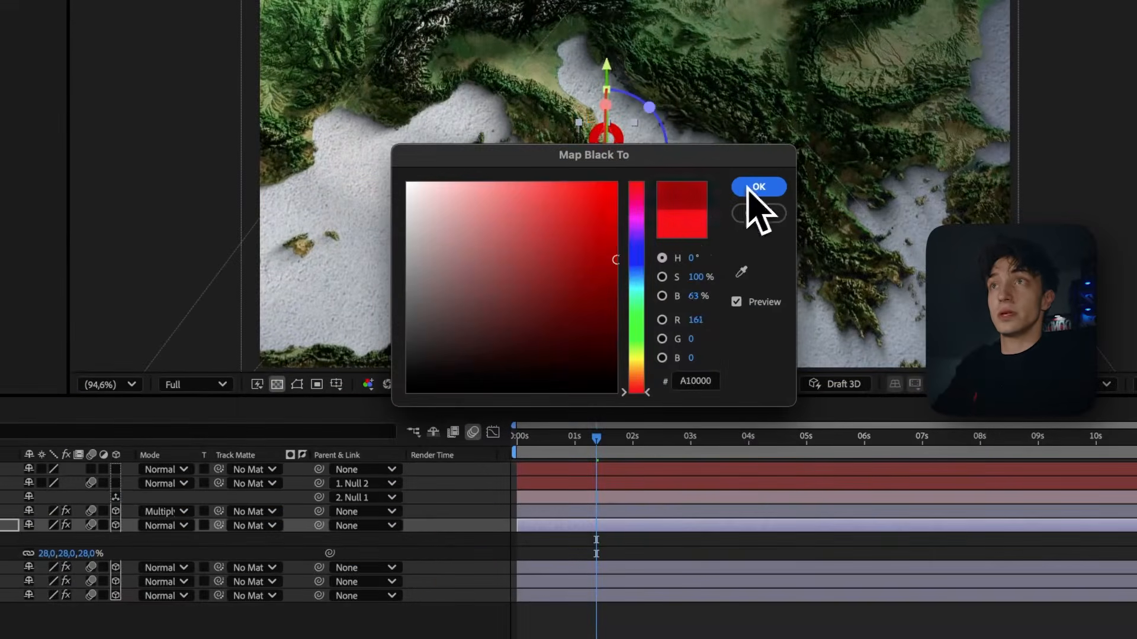
left_click(747, 189)
left_click(158, 127)
key("Return")
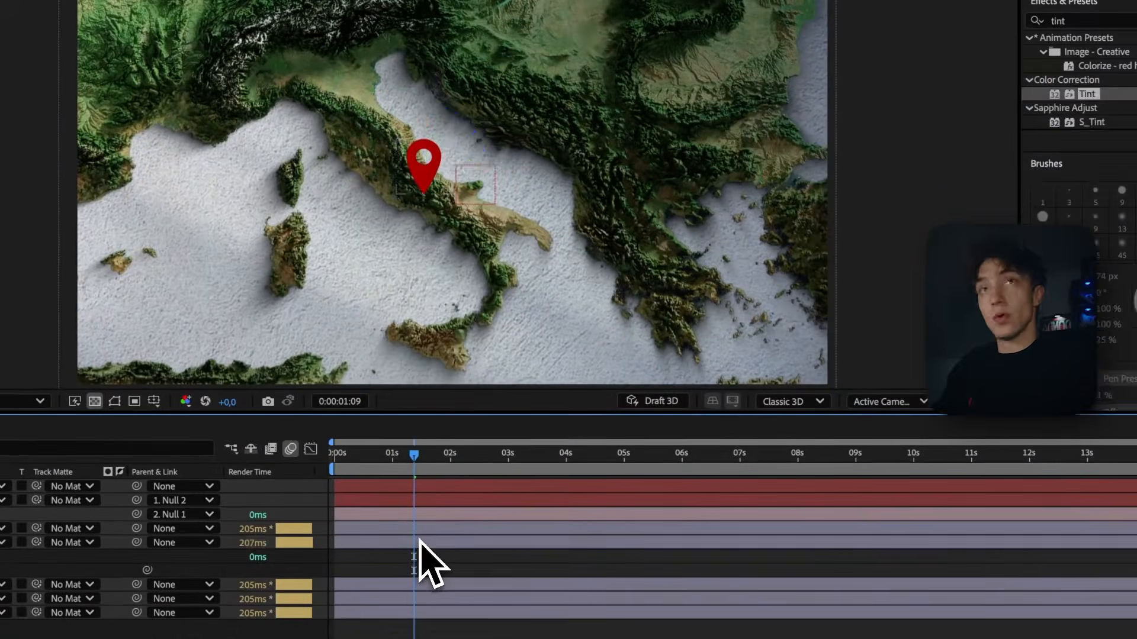
Apply a Drop Shadow to pin 1 with 100% opacity, 135° direction, distance 15 and softness 228.
left_click(420, 540)
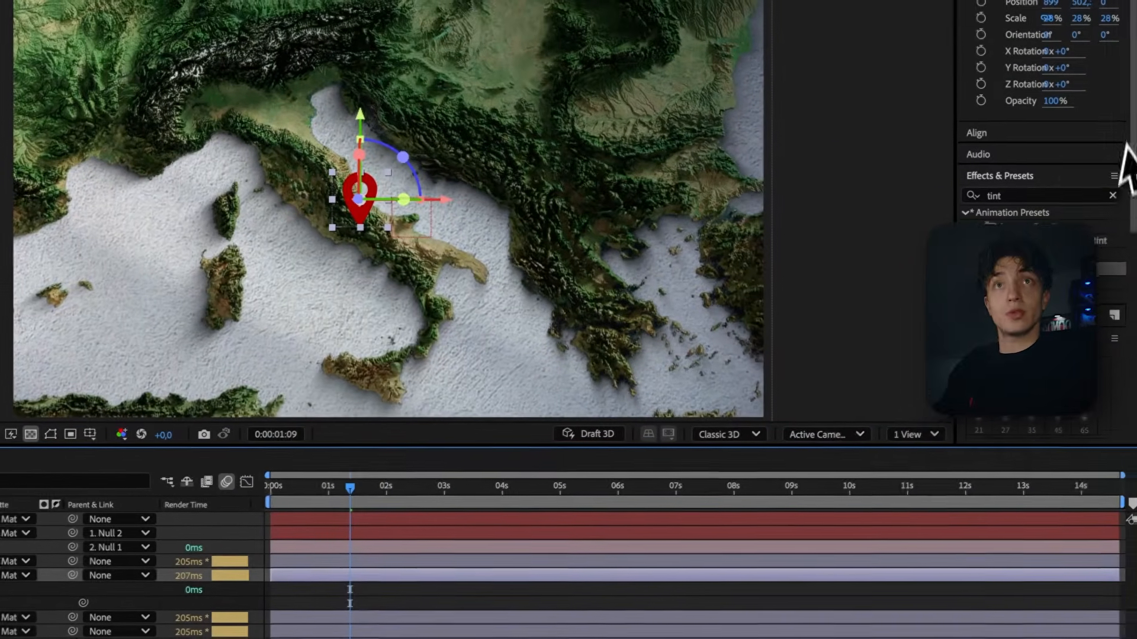
left_click(1111, 197)
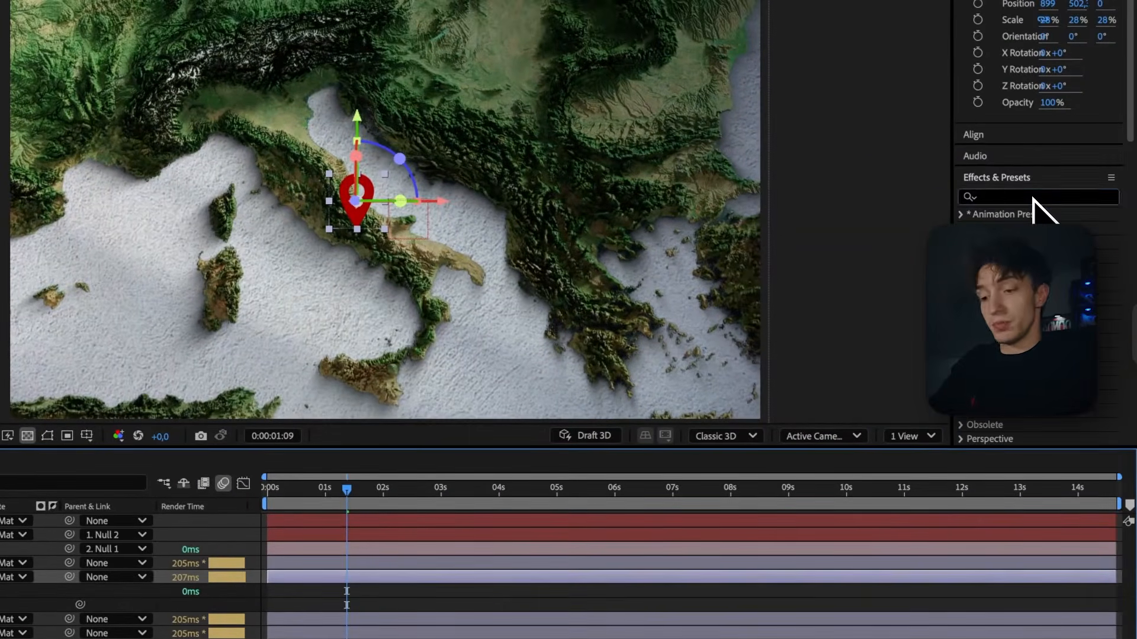
left_click(1033, 199)
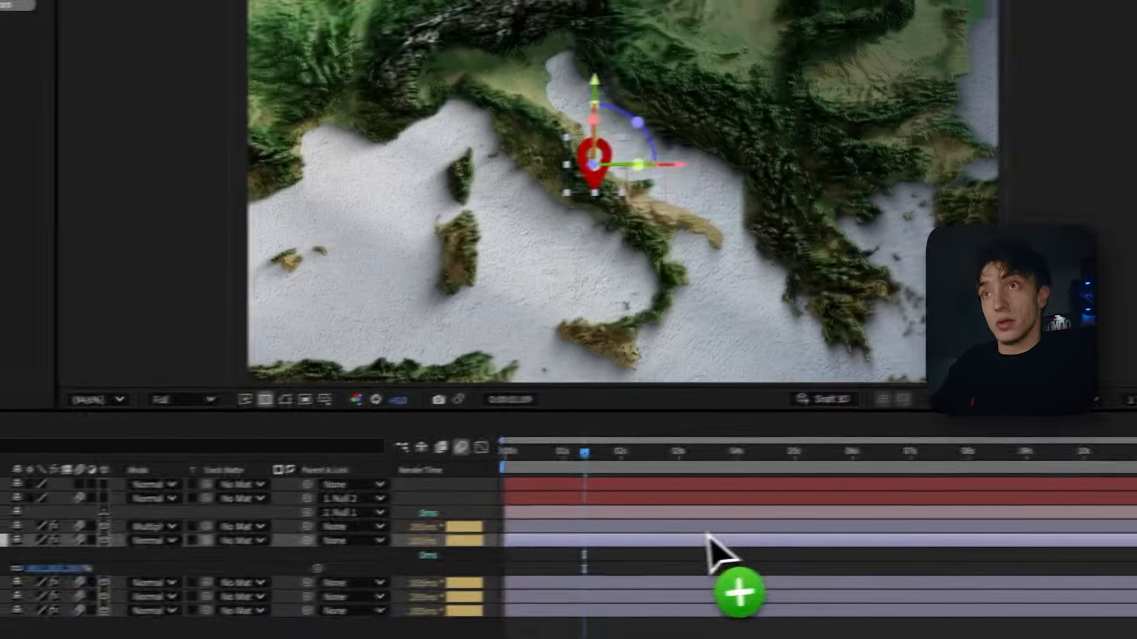
left_click_drag(708, 535, 734, 538)
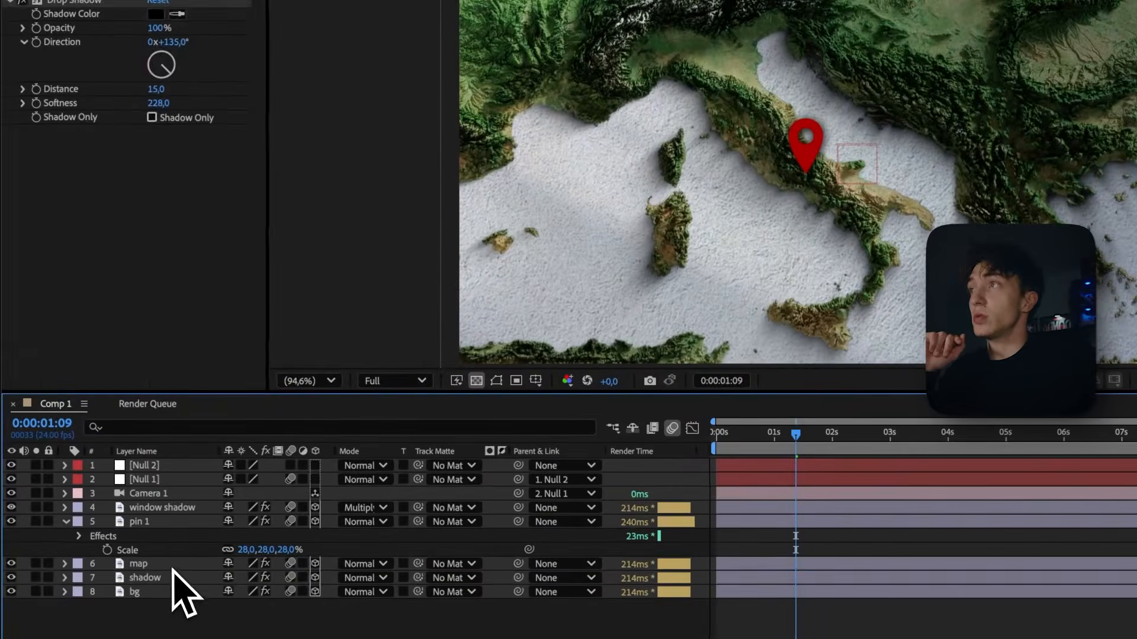
Check the shadow layer's effects, then try duplicating pin 1 and placing the copy directly below the original.
left_click(124, 543)
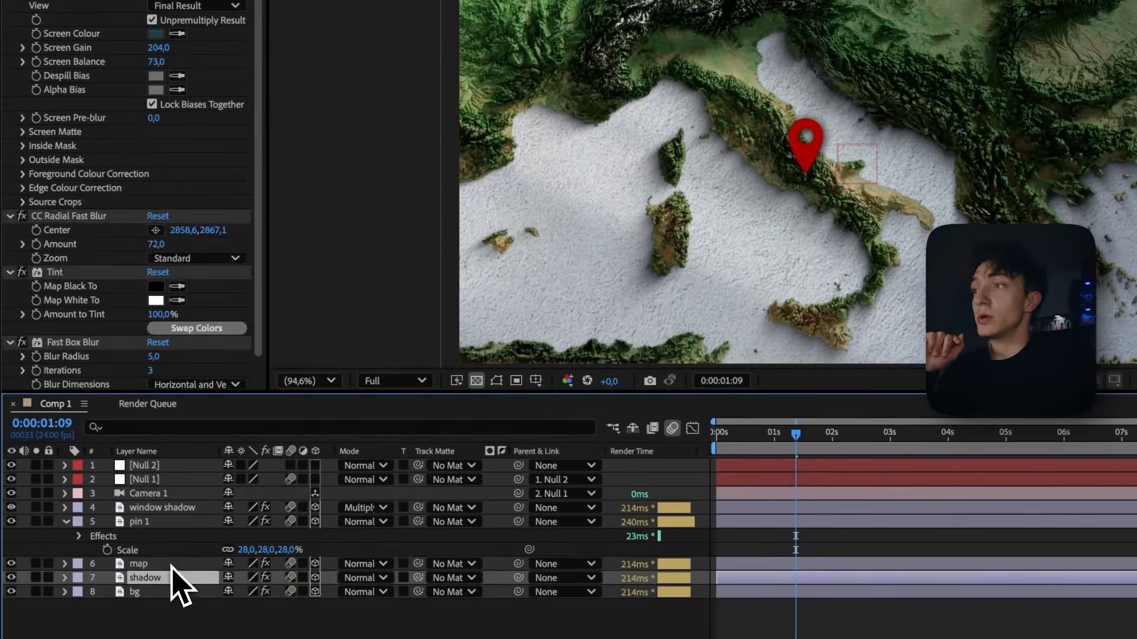
left_click(177, 563)
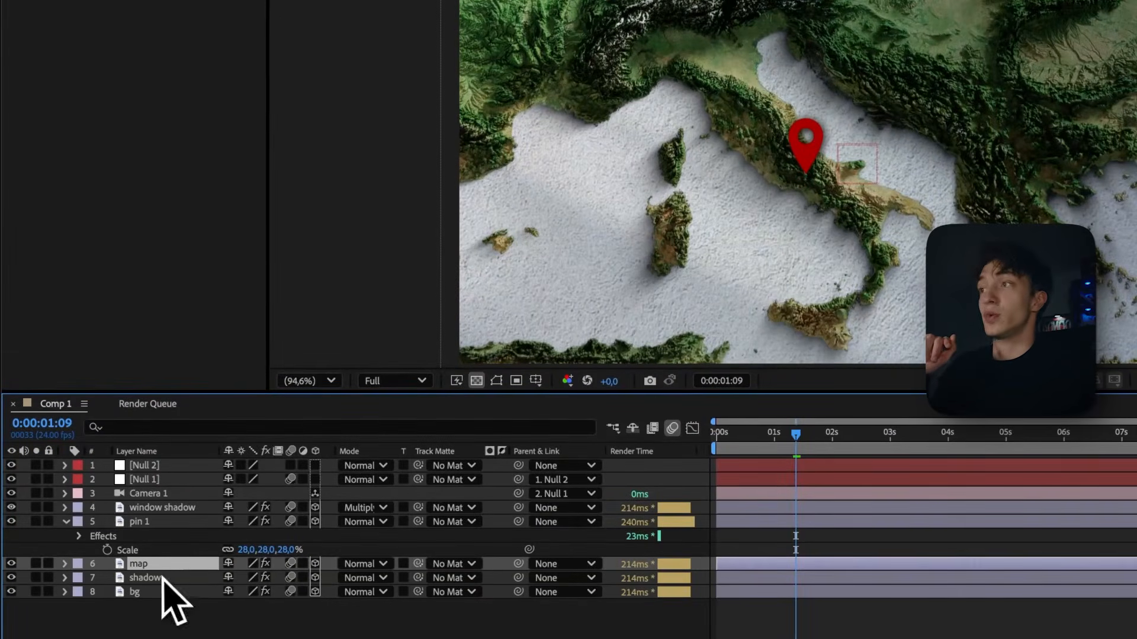
left_click(155, 577)
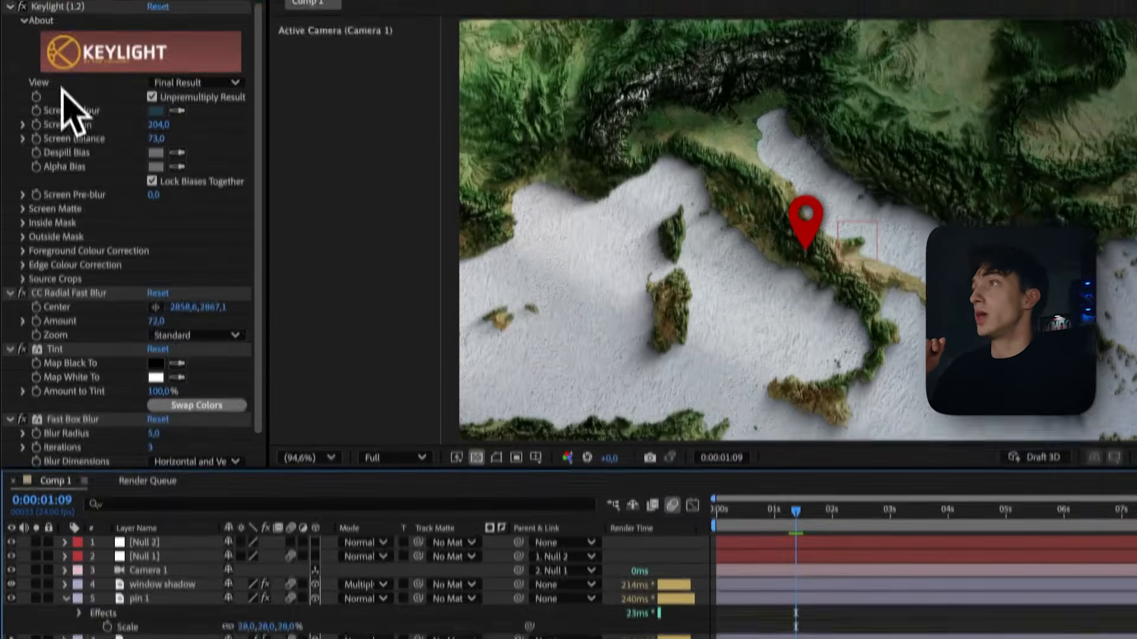
scroll(90, 299, "down", 1)
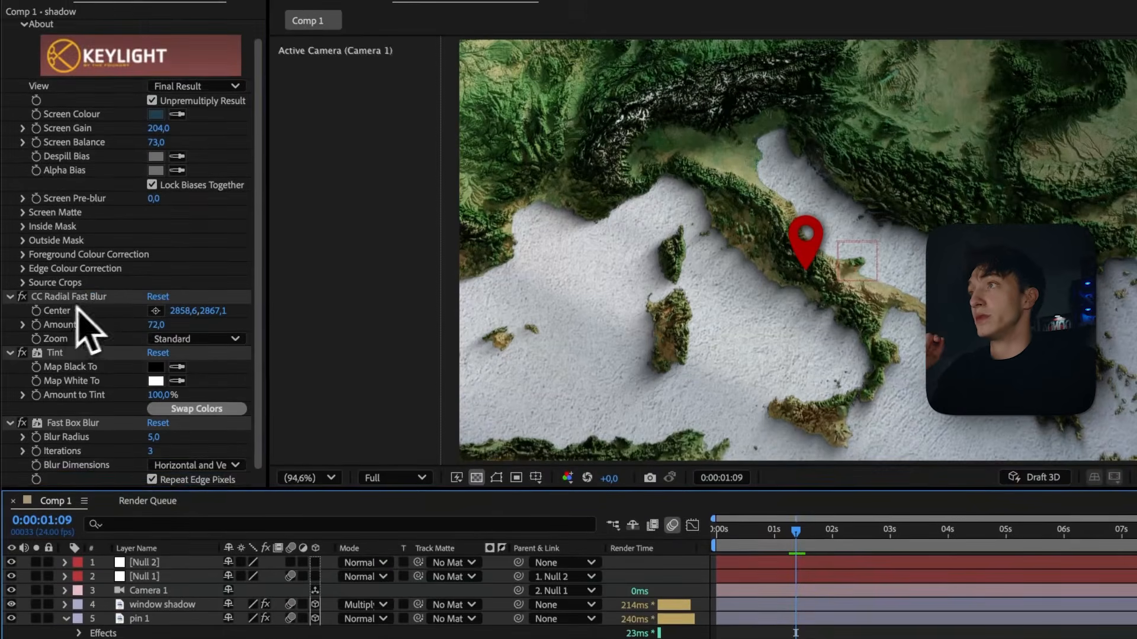
left_click(155, 618)
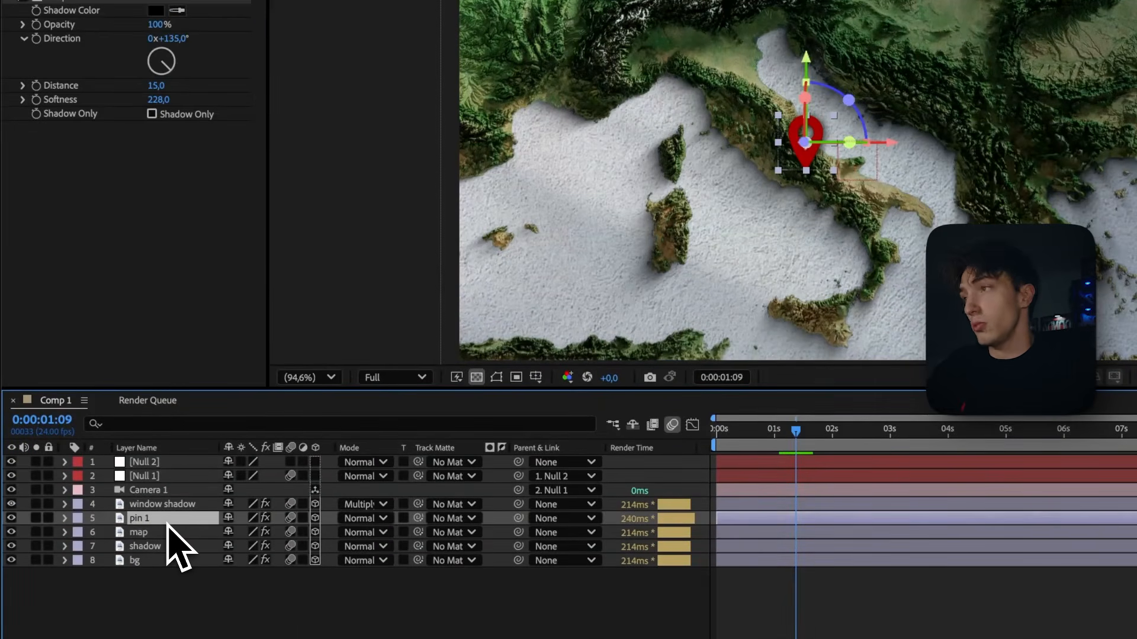
key("super+c")
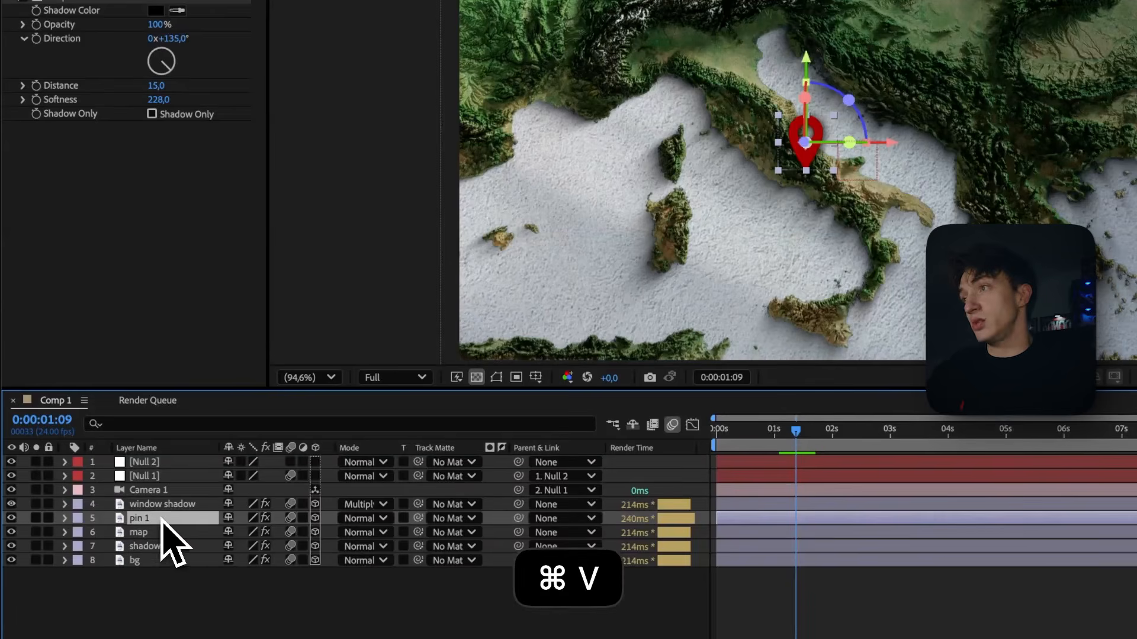
key("super+v")
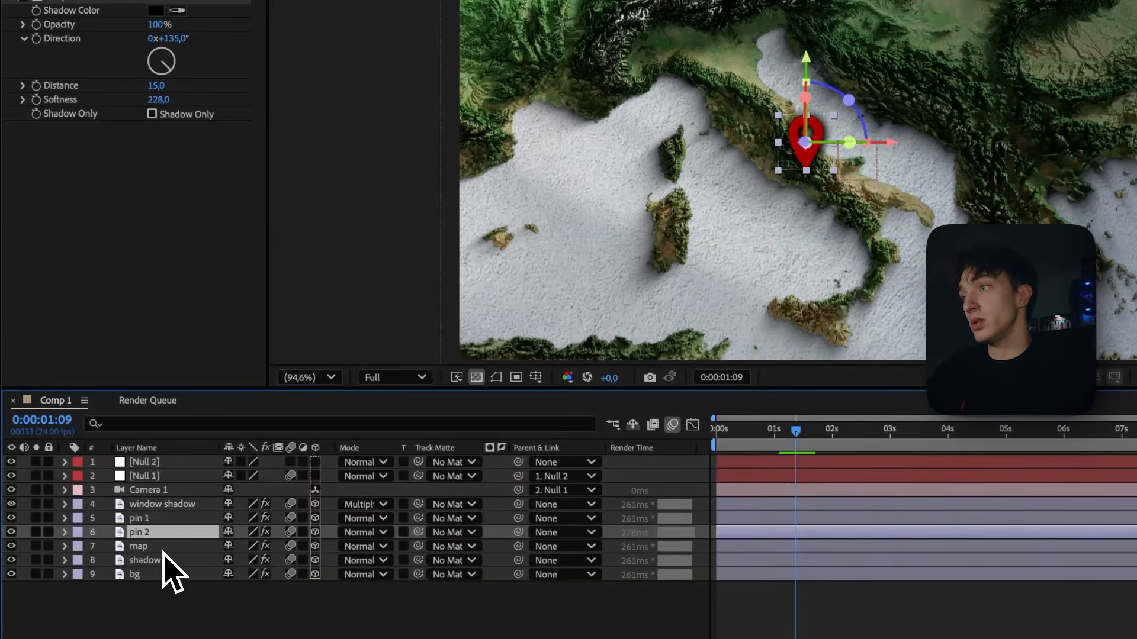
key("super+Down")
key("super+Down")
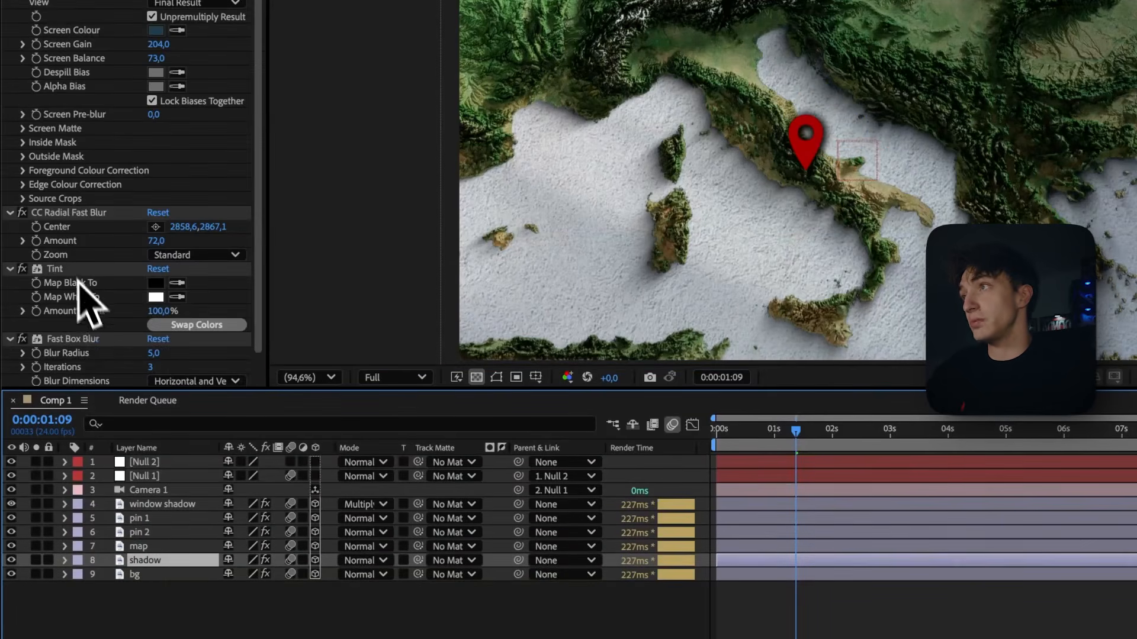
Try copying the shadow layer's CC Radial Fast Blur, Tint and Fast Box Blur effects onto the pin 2 layer.
left_click(59, 213)
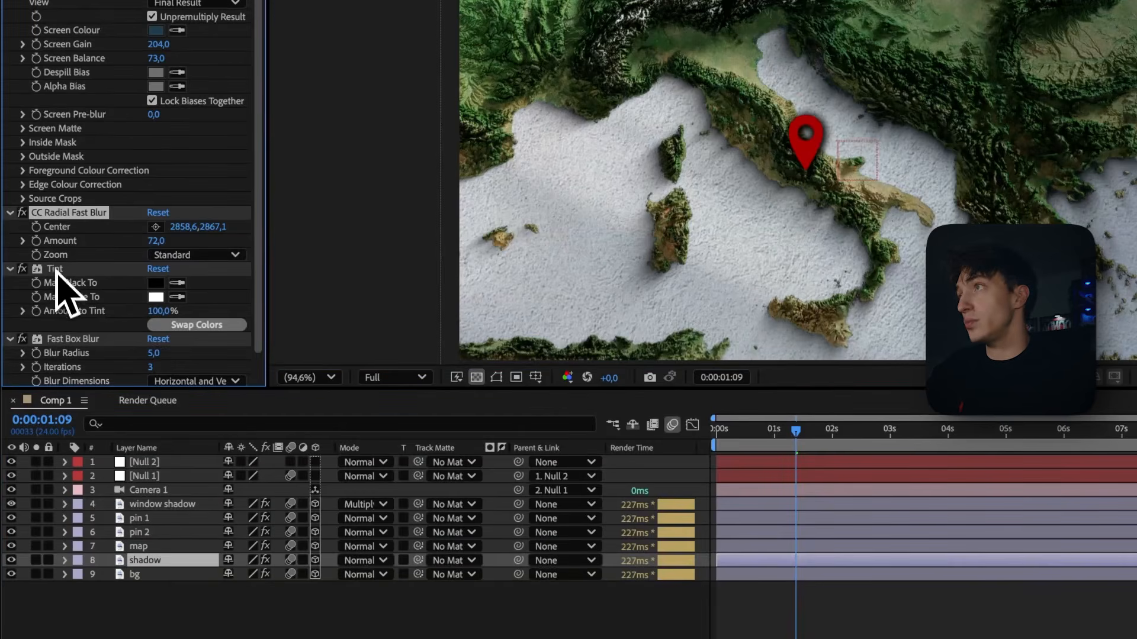
left_click(74, 339, "super")
key("super+c")
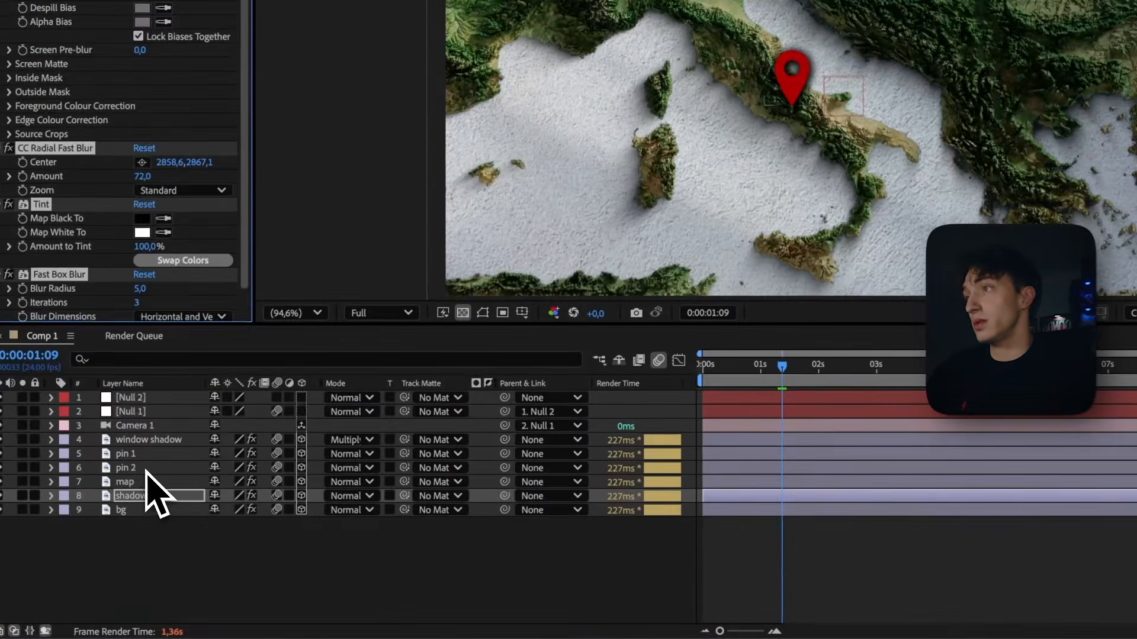
left_click(114, 507)
left_click(147, 469)
key("super+v")
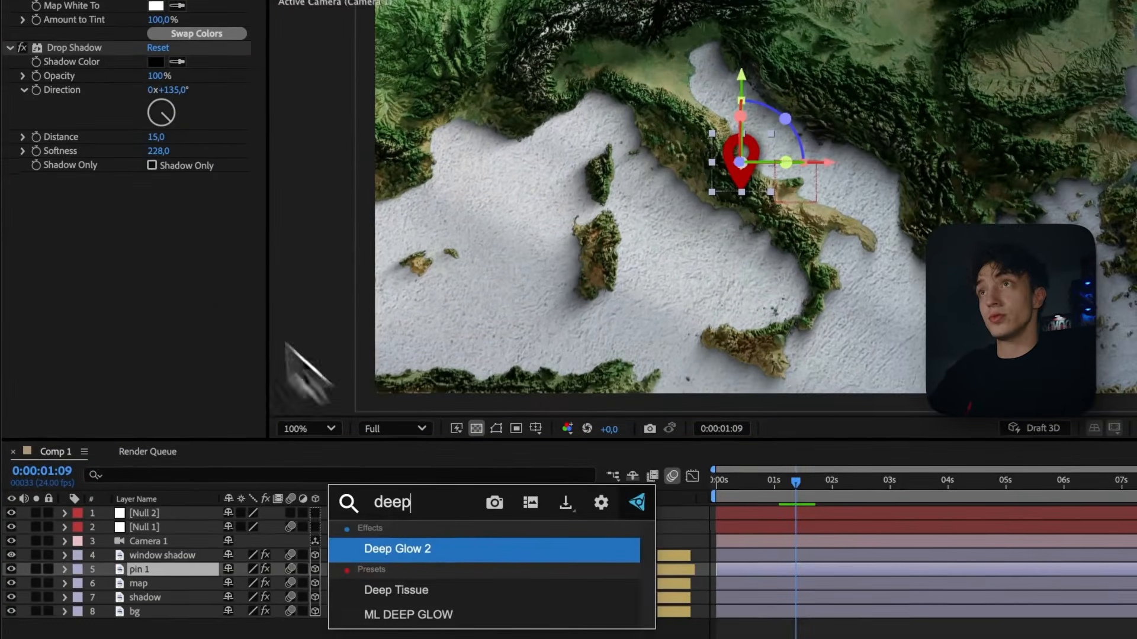
Find the Deep Glow 2 effect and apply it to the pin 1 layer.
key("Return")
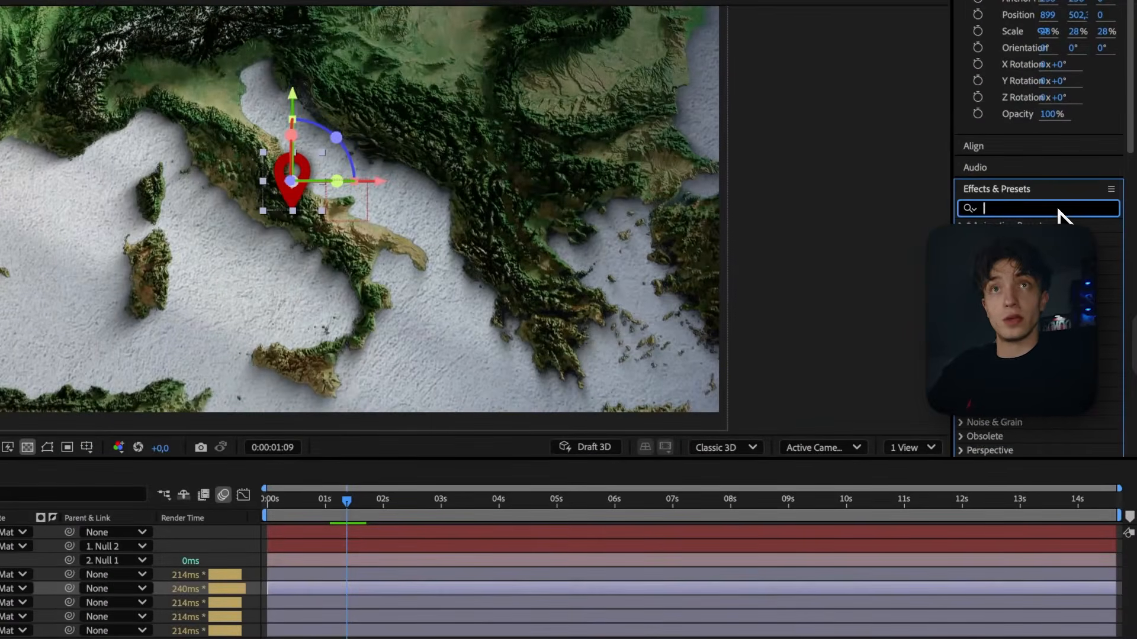
type("dee")
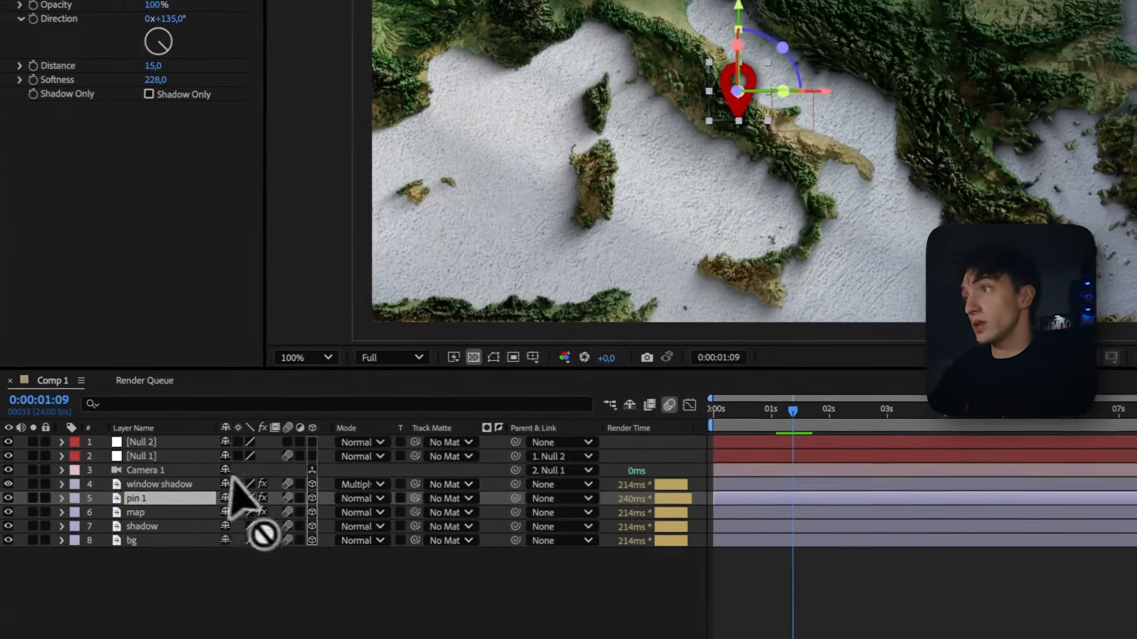
left_click_drag(231, 470, 134, 229)
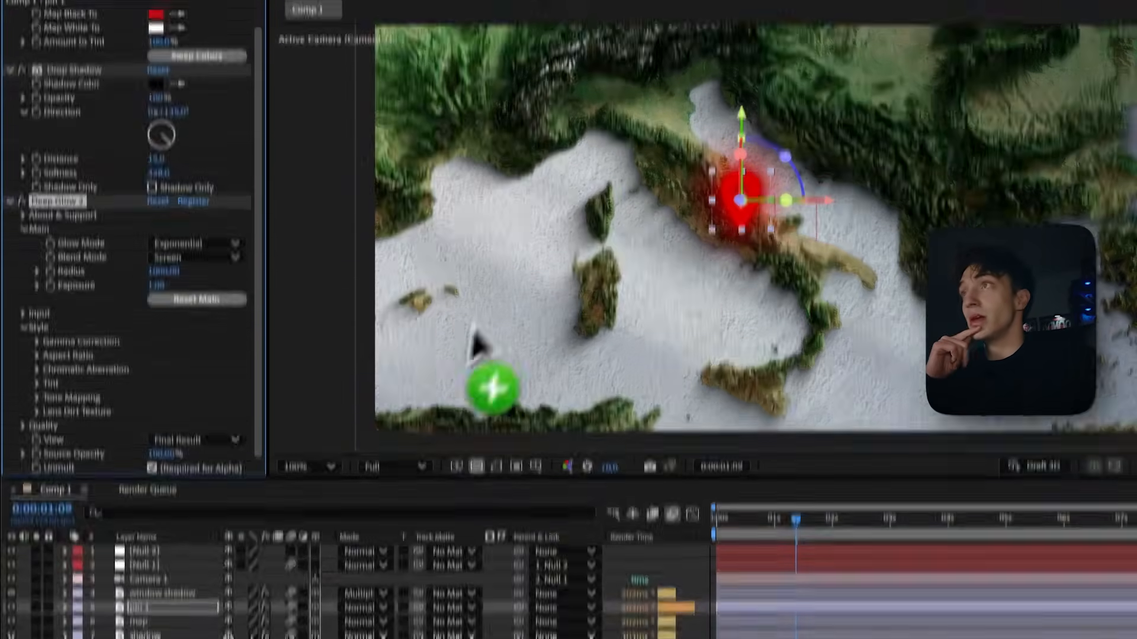
left_click_drag(477, 346, 114, 332)
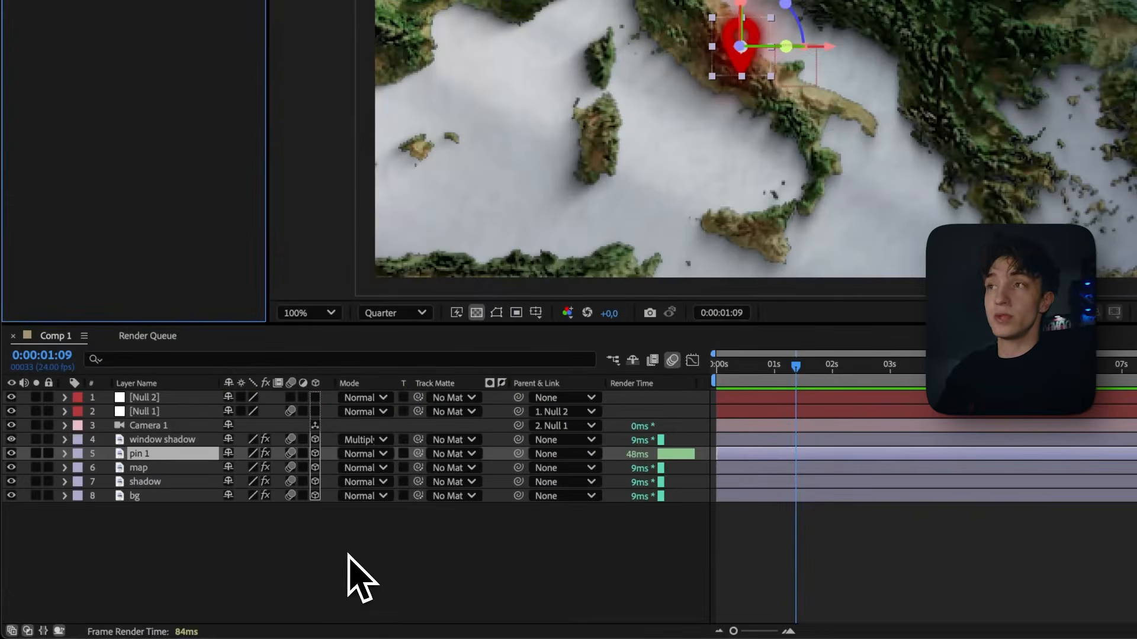
Add a new null object directly above pin 1 in the layer stack and parent pin 1 to it.
left_click(348, 555)
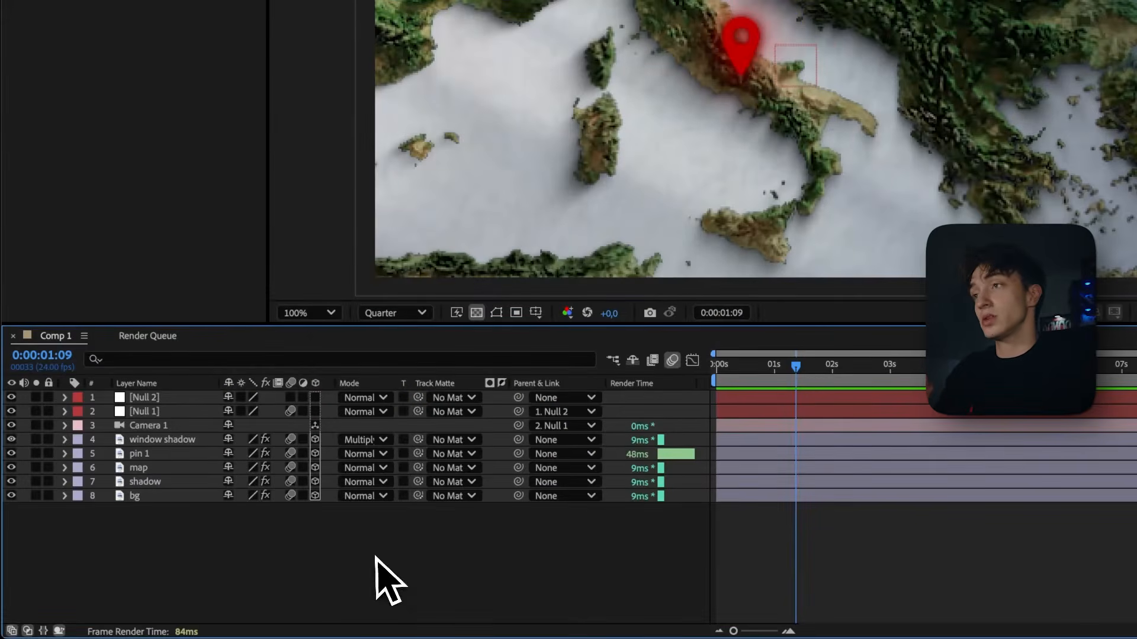
right_click(388, 516)
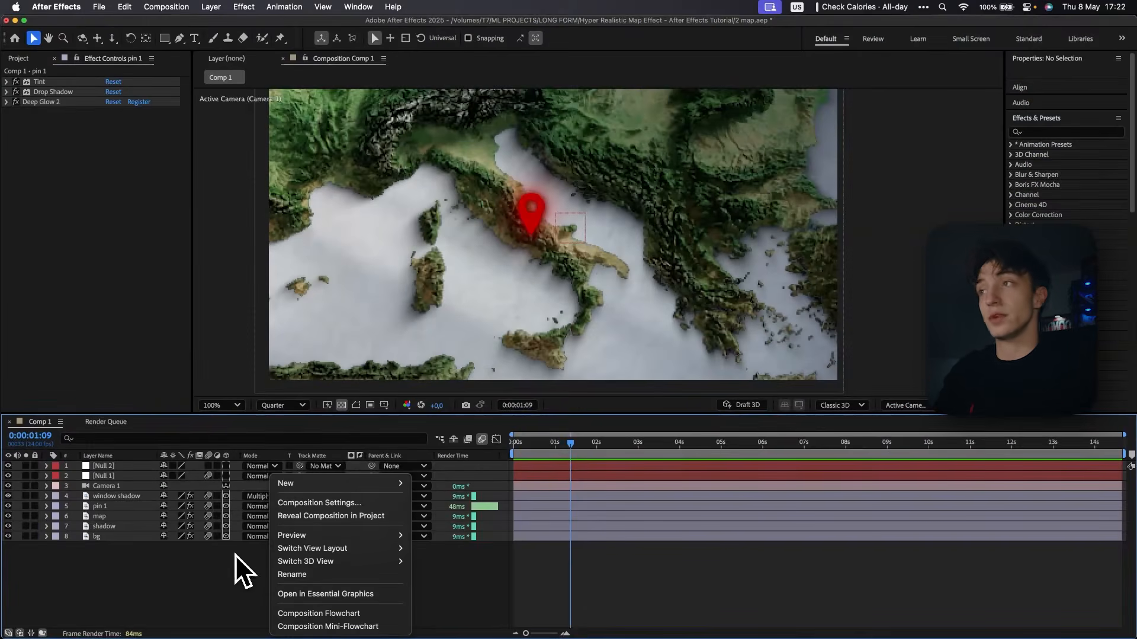
mouse_move(348, 481)
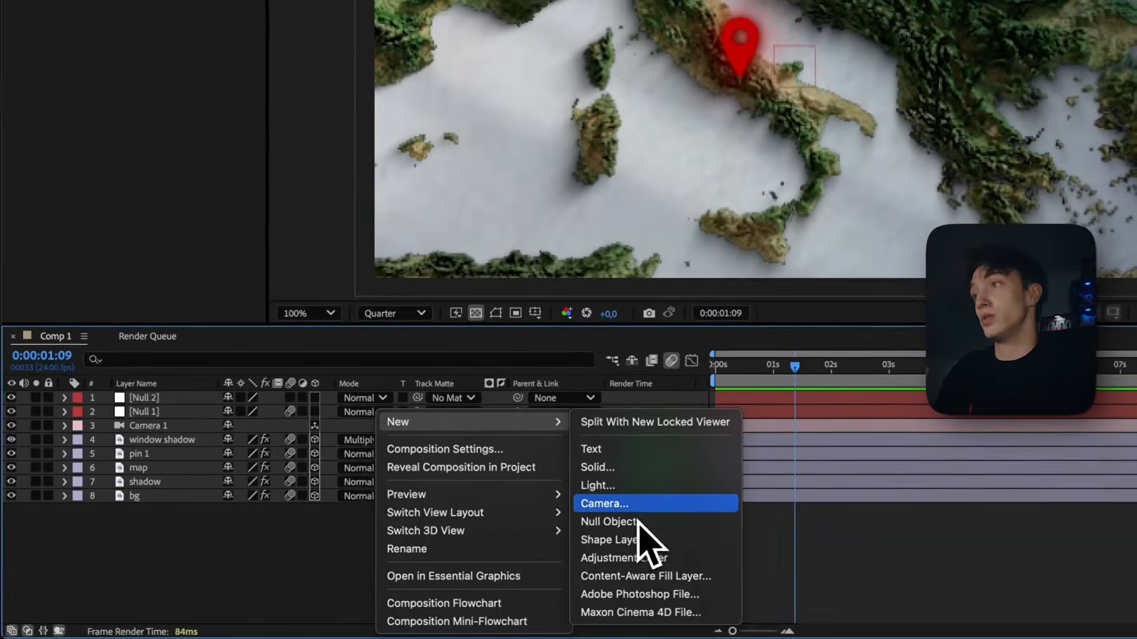
left_click(450, 555)
left_click_drag(189, 436, 148, 467)
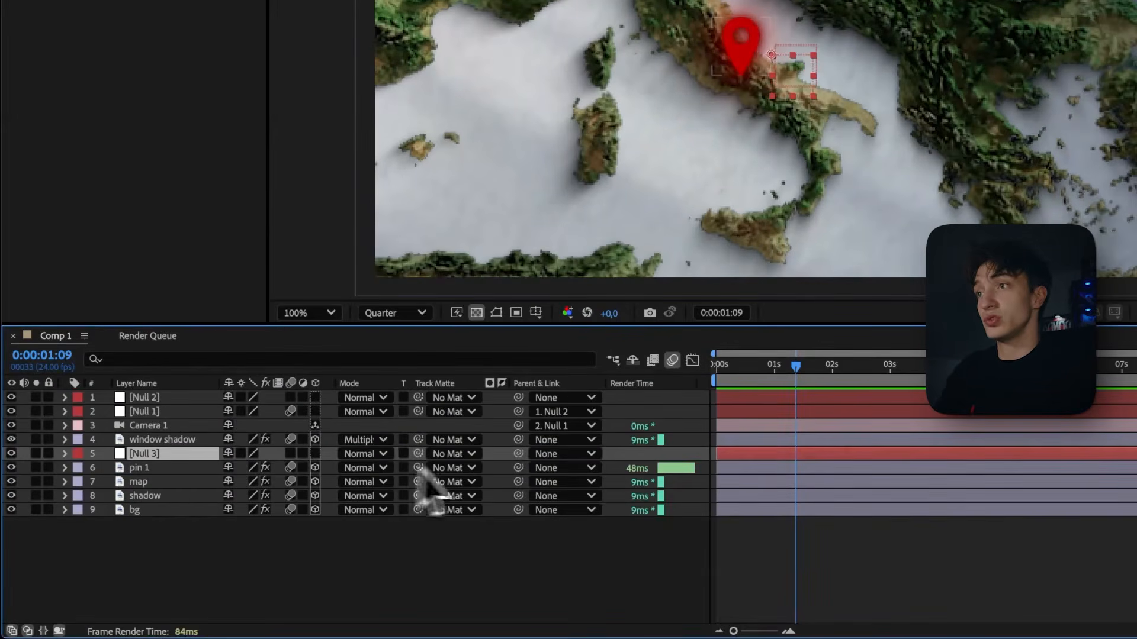
left_click(497, 469)
left_click_drag(519, 467, 139, 454)
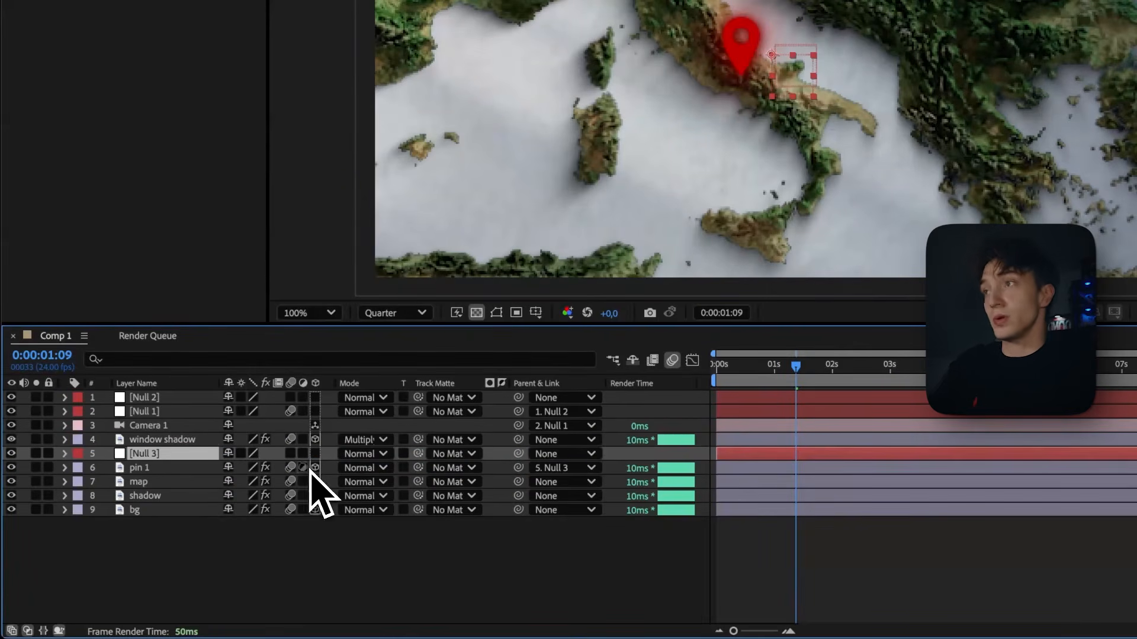
Keyframe Null 3's current position as the pin's landing point at 0:00:00:18.
key("p")
left_click(107, 468)
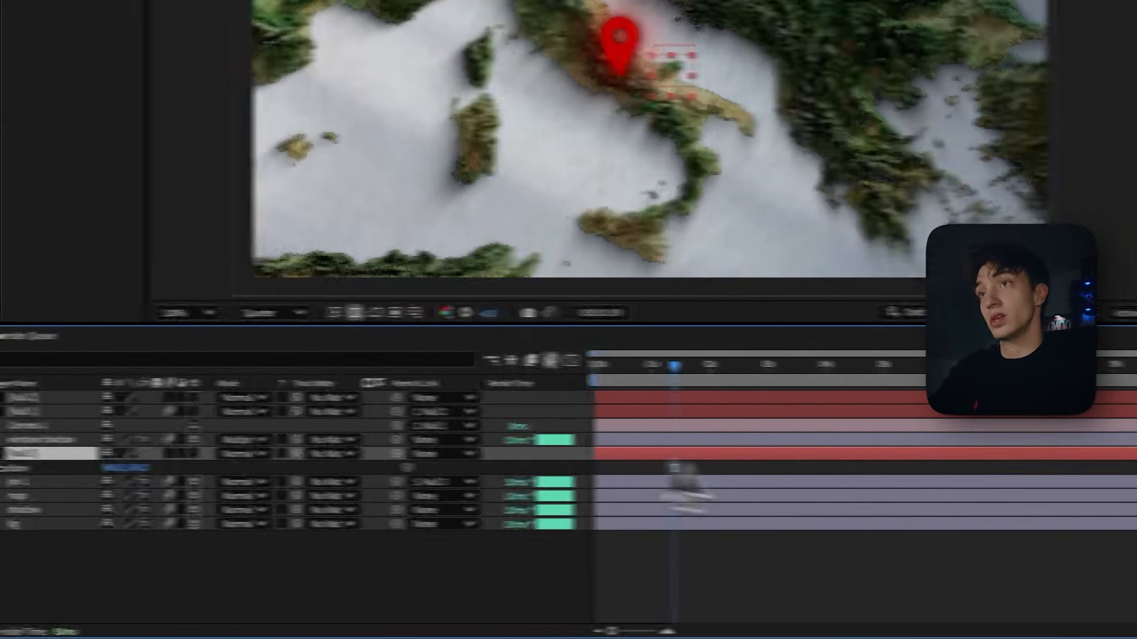
left_click_drag(544, 367, 576, 362)
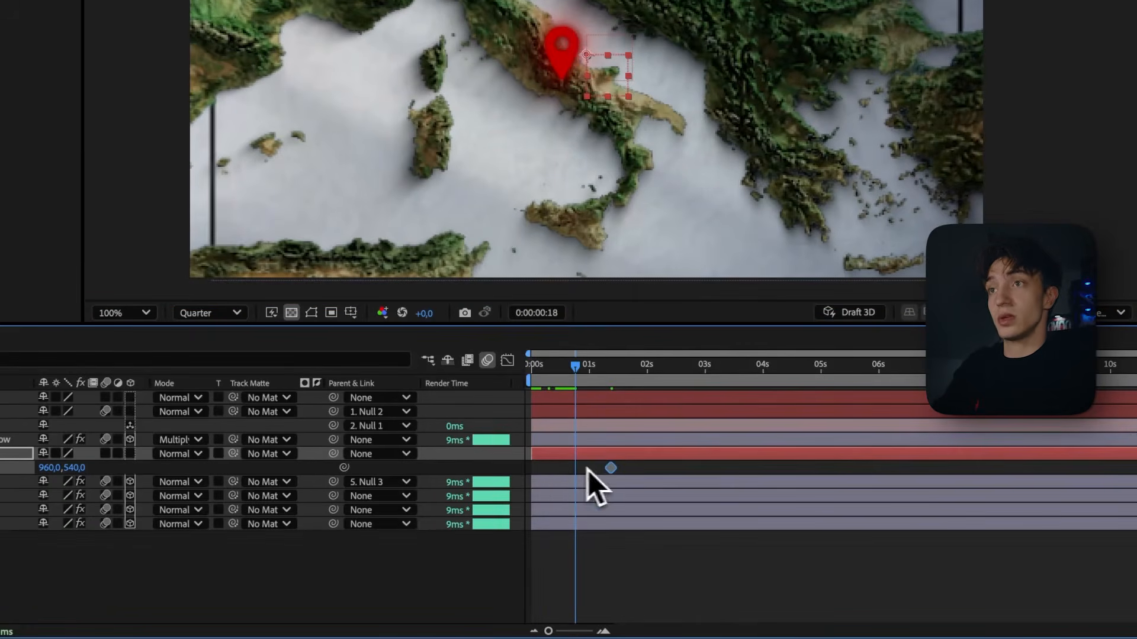
left_click_drag(610, 468, 578, 467)
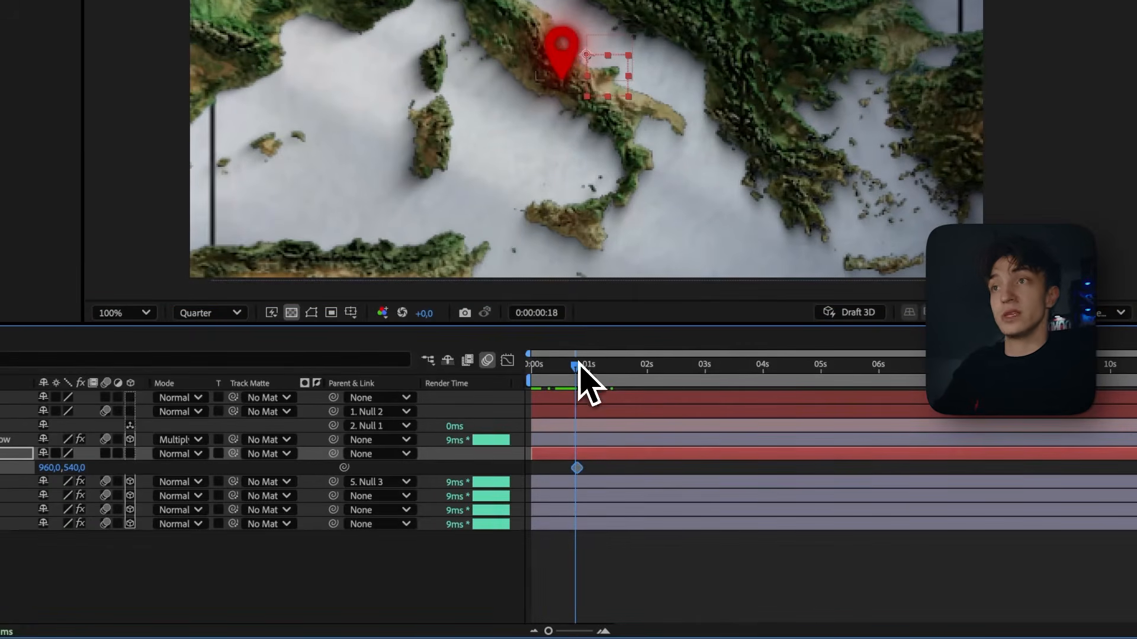
At 0:00:00:11, raise Null 3's position to 960, 365 as the start of the pin's drop.
left_click_drag(566, 367, 560, 370)
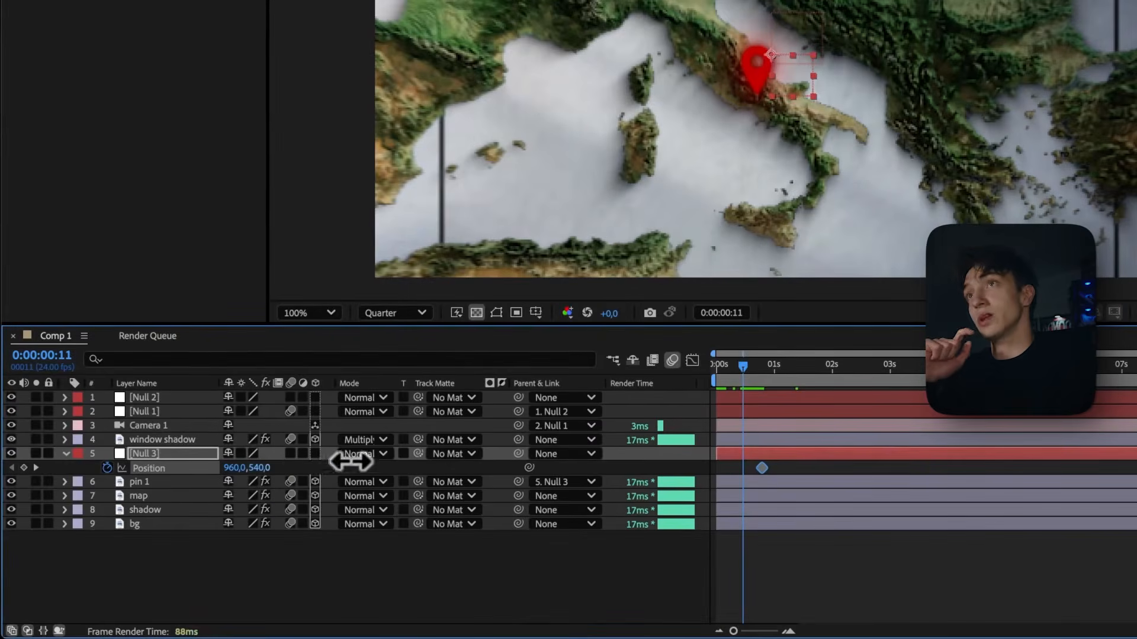
left_click_drag(350, 461, 232, 481)
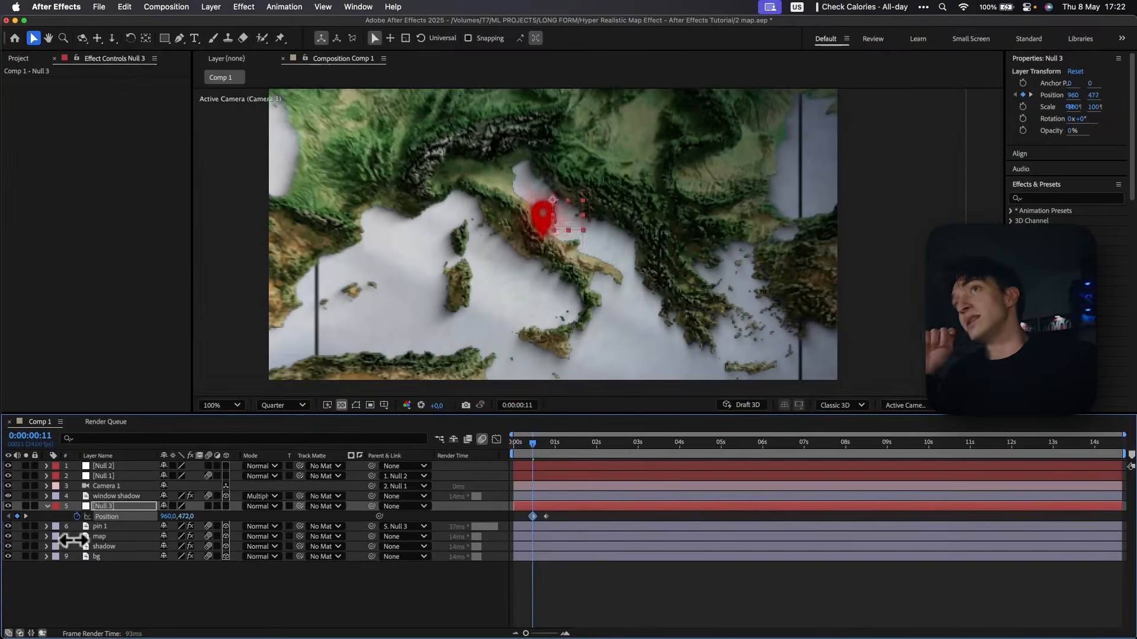
left_click_drag(73, 540, 45, 545)
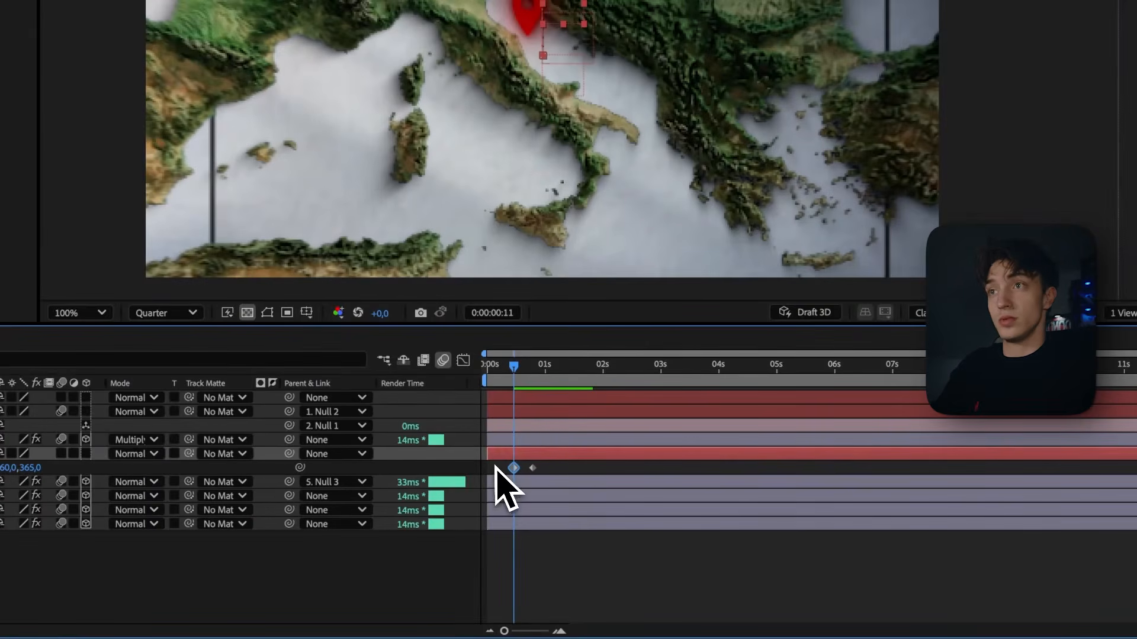
Apply Easy Ease to both of Null 3's position keyframes and preview the pin drop.
right_click(516, 469)
mouse_move(602, 619)
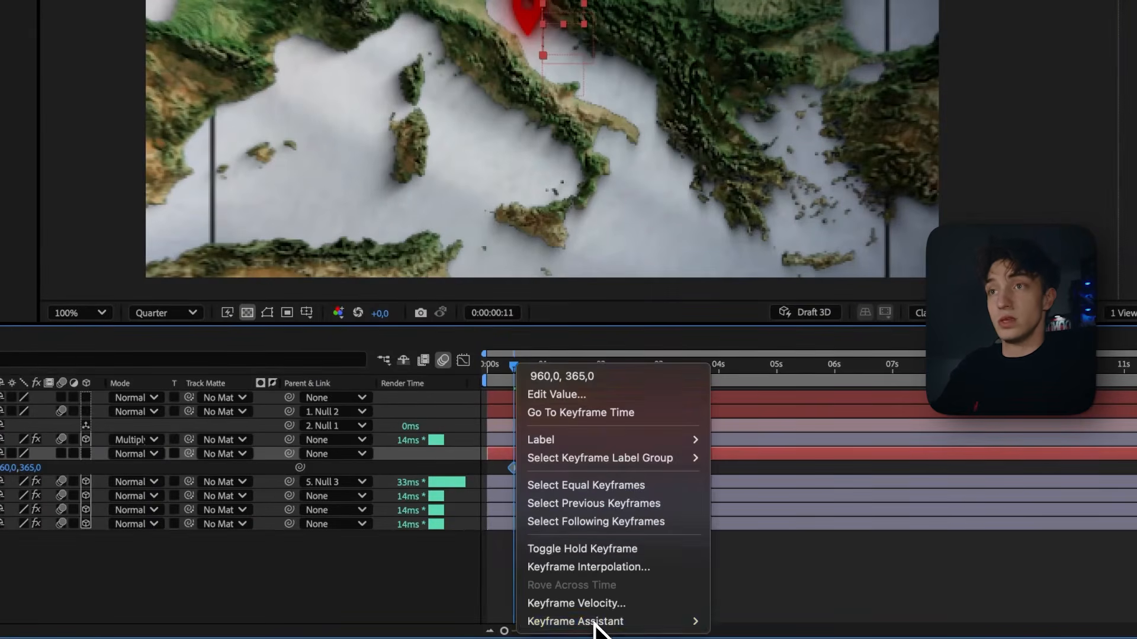
left_click(766, 520)
key("space")
key("space")
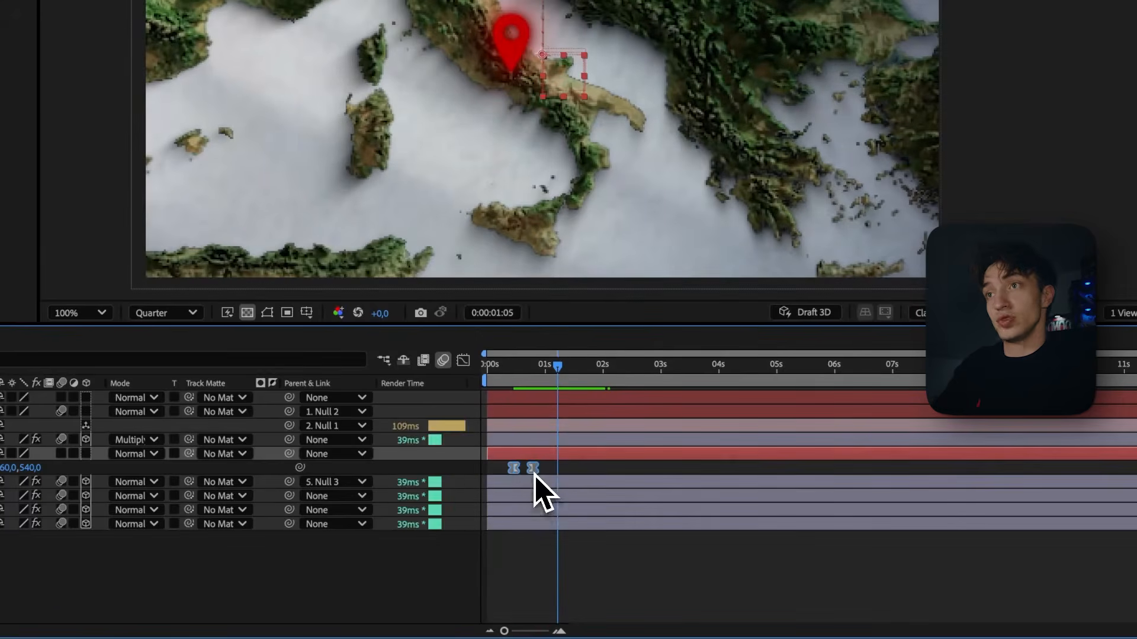
Spread Null 3's position keyframes further apart, with the first at 0:00:00:10 and the last just before 1 second, and preview the motion.
left_click(534, 472)
left_click_drag(532, 468, 535, 467)
key("super+z")
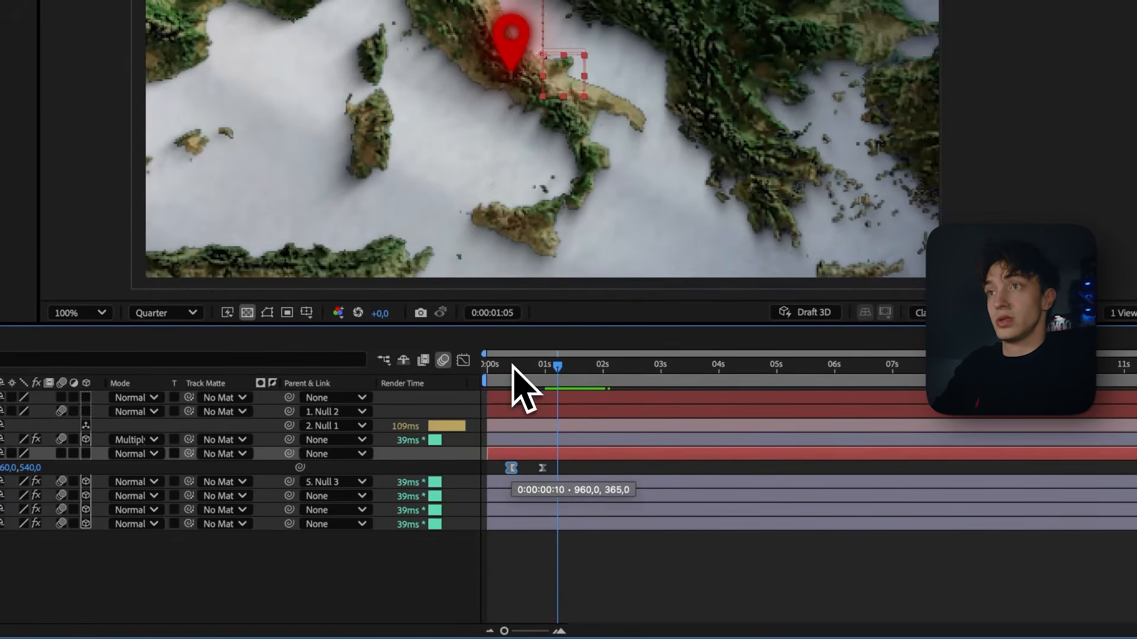
left_click(513, 368)
key("space")
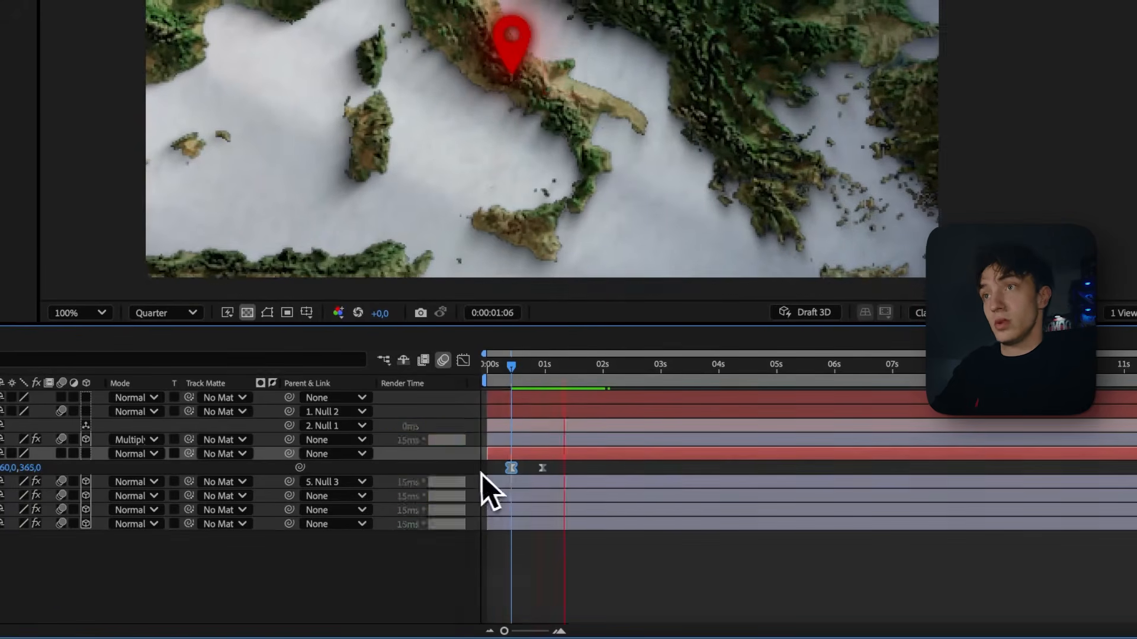
key("space")
Reshape Null 3's position speed graph into an early peak with a long ease-out at about 75% influence, preview it and save the project.
left_click_drag(557, 466, 496, 464)
left_click(464, 358)
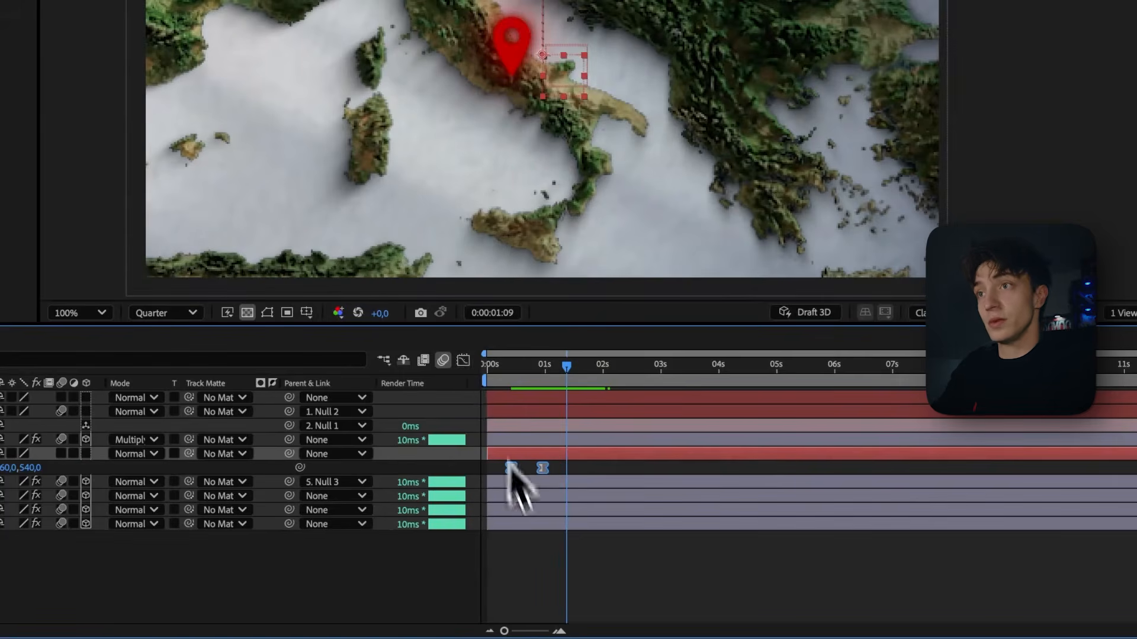
key("shift+F3")
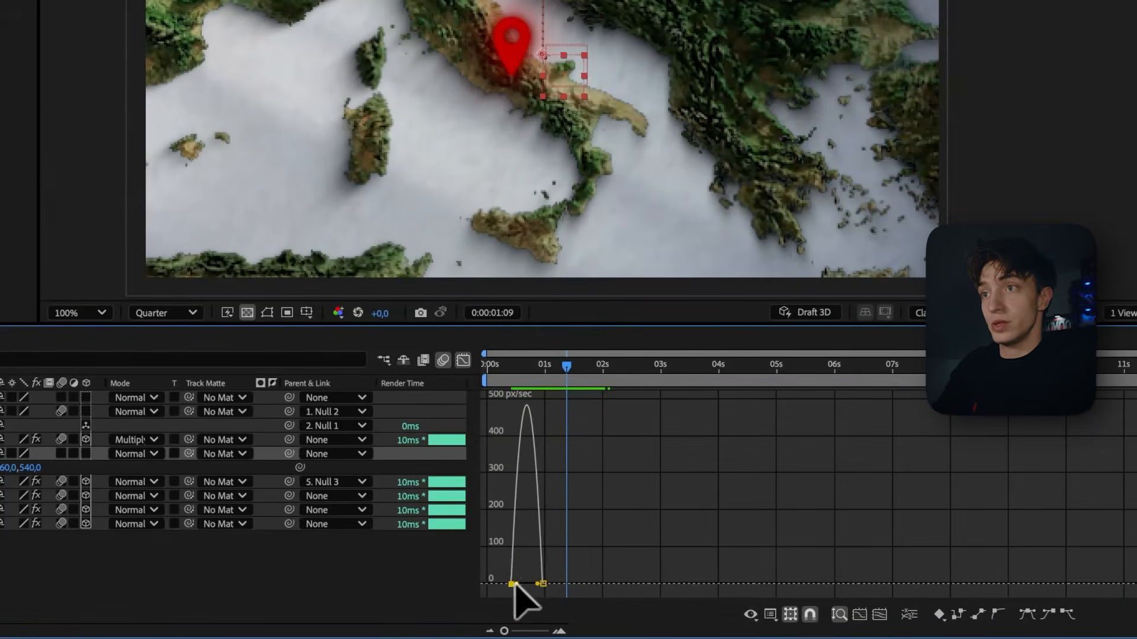
left_click_drag(517, 584, 520, 584)
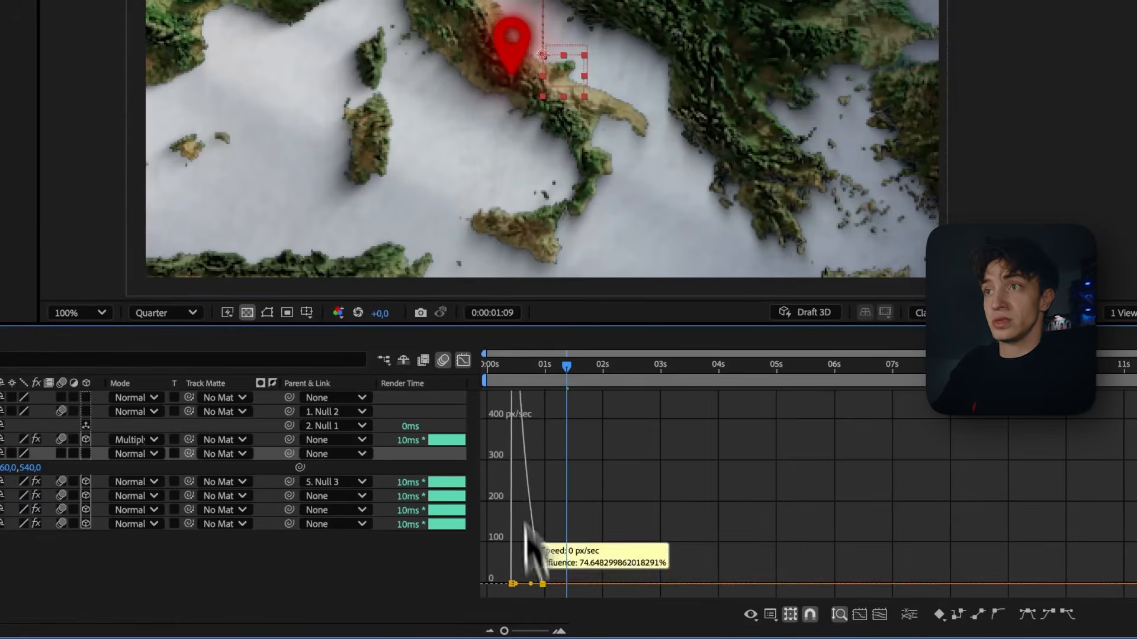
left_click(504, 368)
key("space")
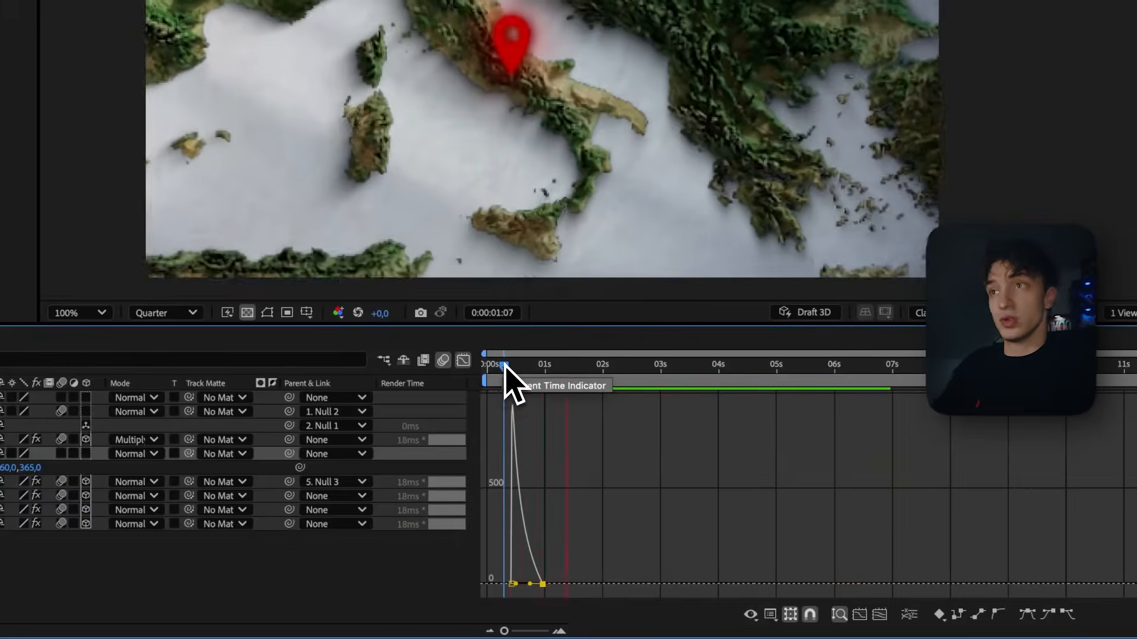
key("super+s")
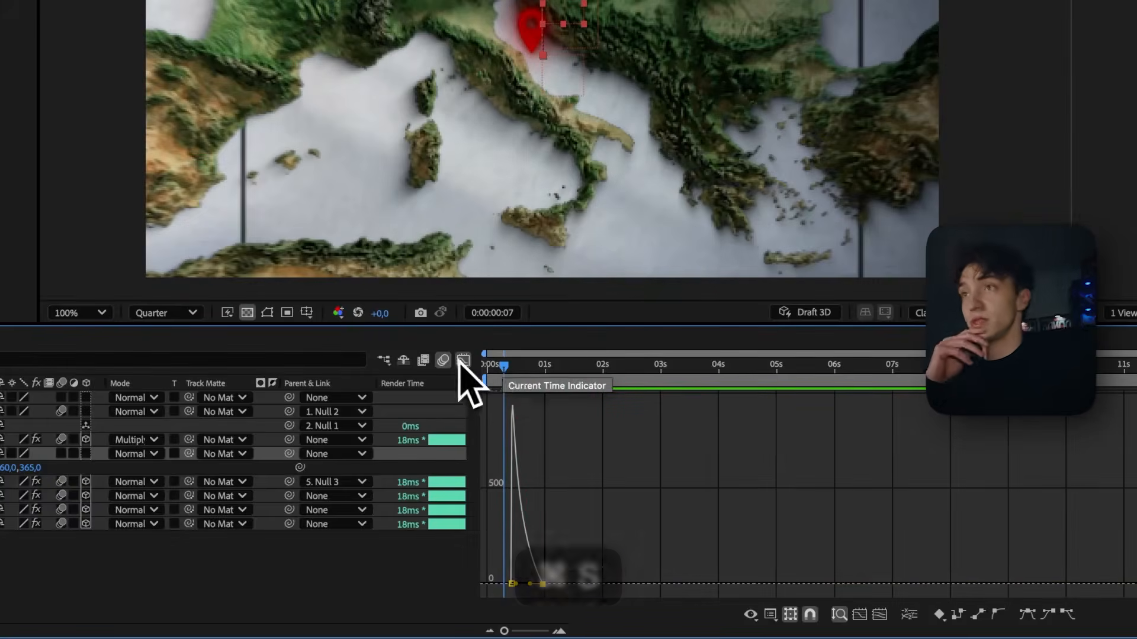
At Null 3's first position keyframe at 0:00:00:10, find the Fast Box Blur effect and apply it to the pin 1 layer.
left_click(463, 360)
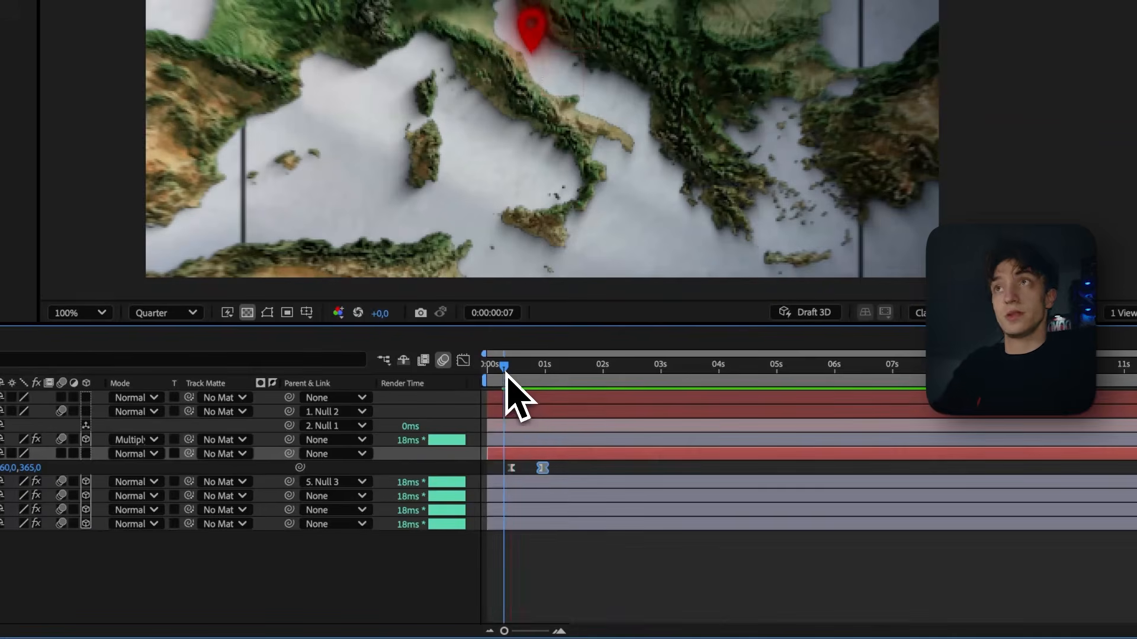
left_click_drag(505, 373, 533, 374)
key("j")
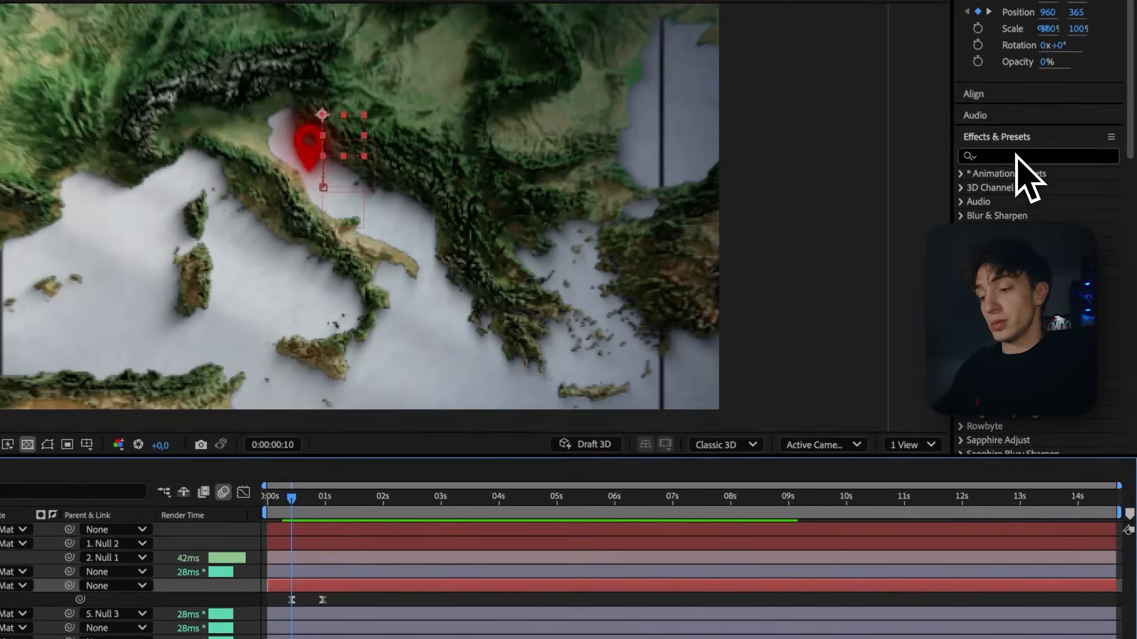
left_click(1016, 155)
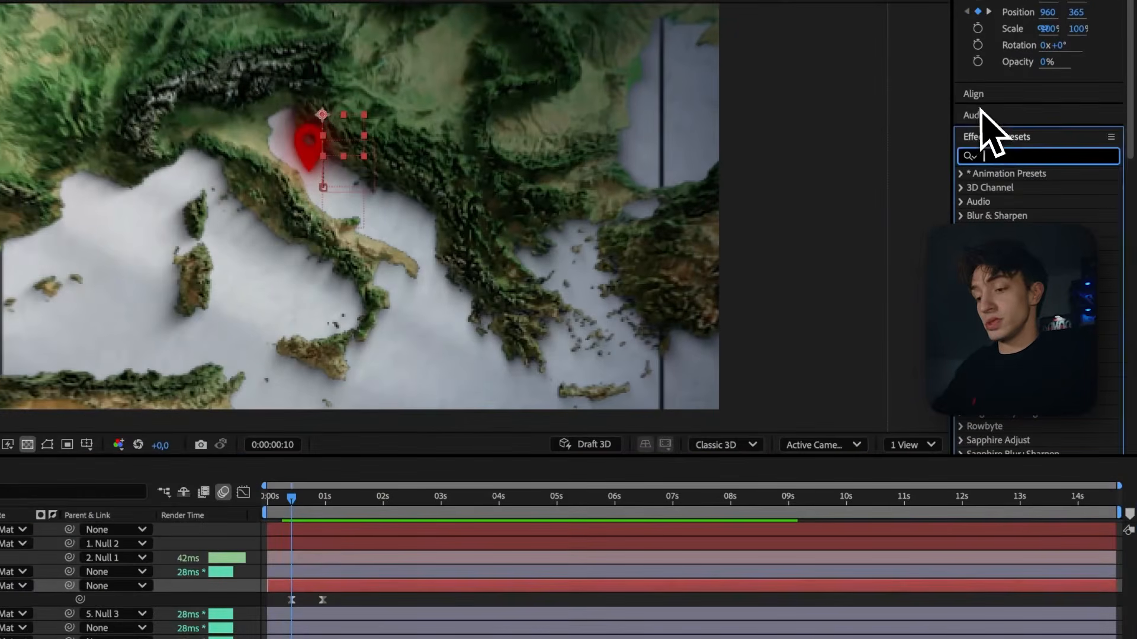
type("fax")
key("BackSpace")
type("st box")
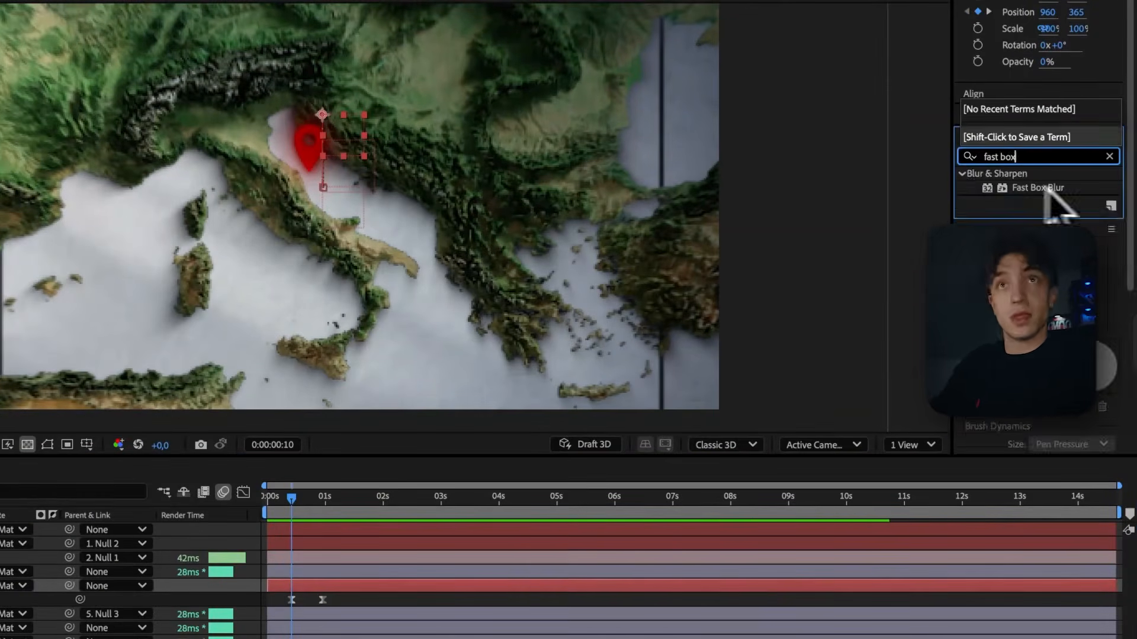
left_click_drag(1046, 187, 205, 520)
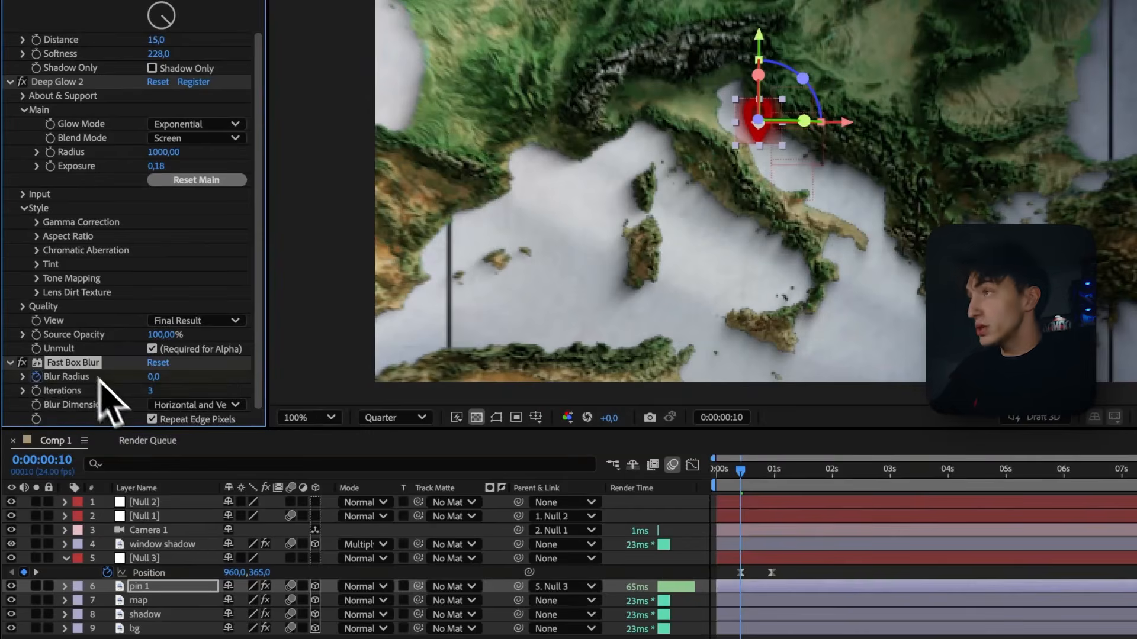
Keyframe pin 1's Blur Radius from 40 at 0:00:00:10 down to 0 at 0:00:00:23.
key("super+z")
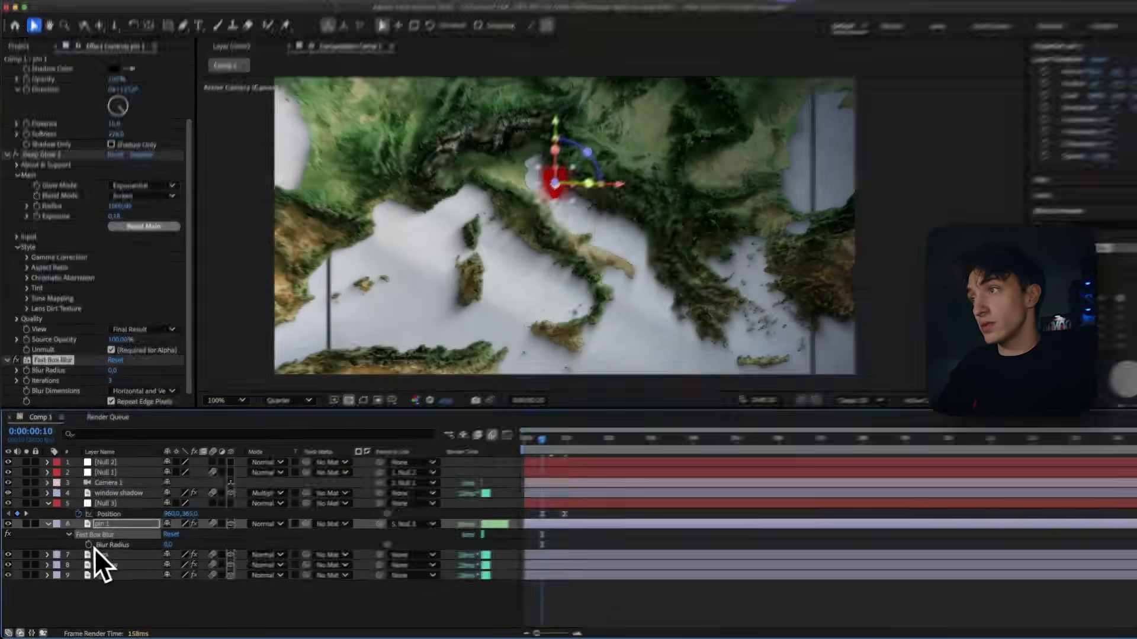
left_click(92, 545)
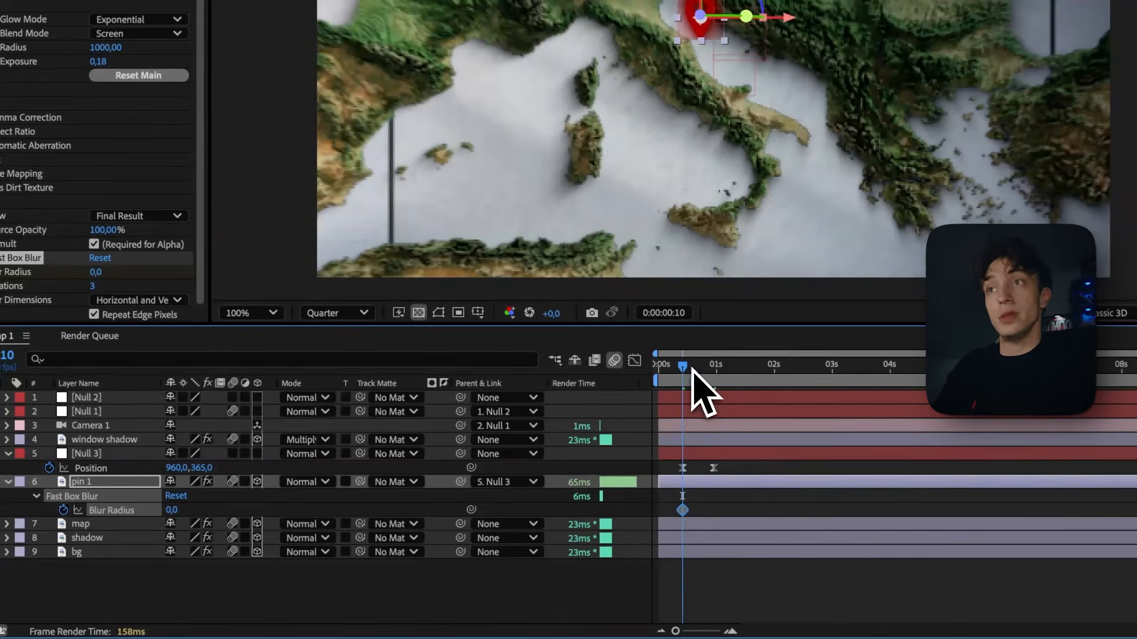
key("k")
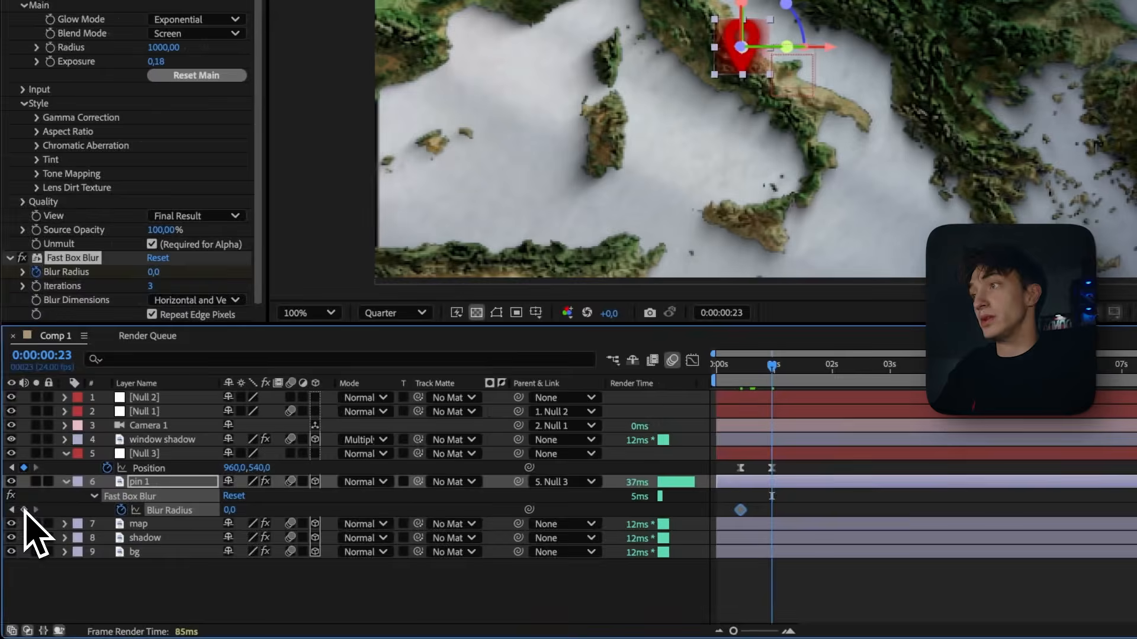
left_click(23, 510)
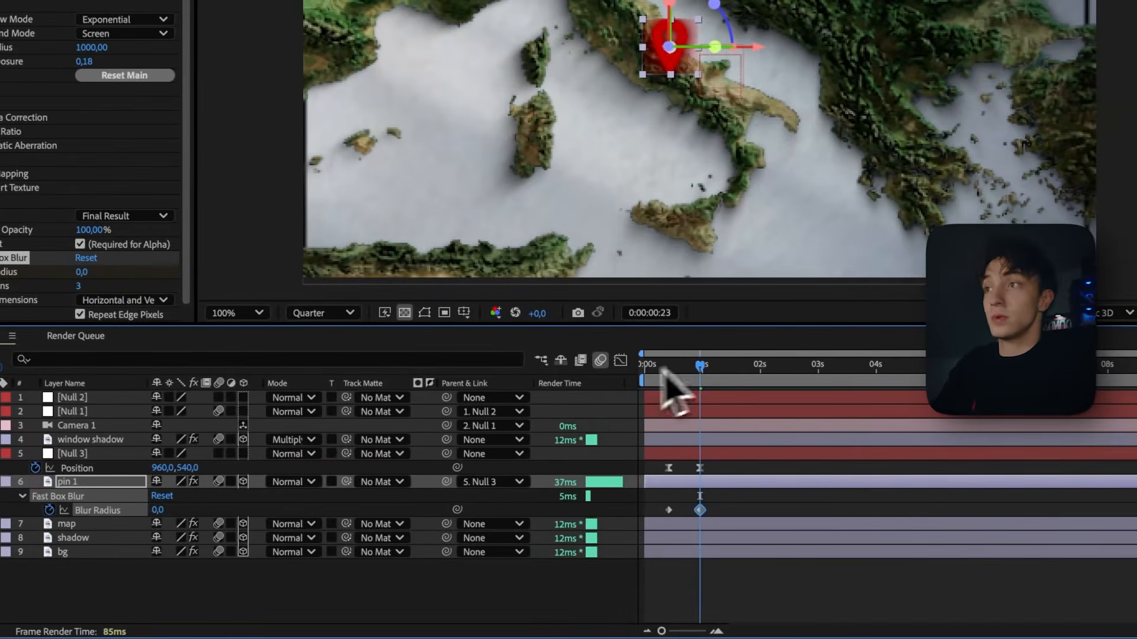
key("j")
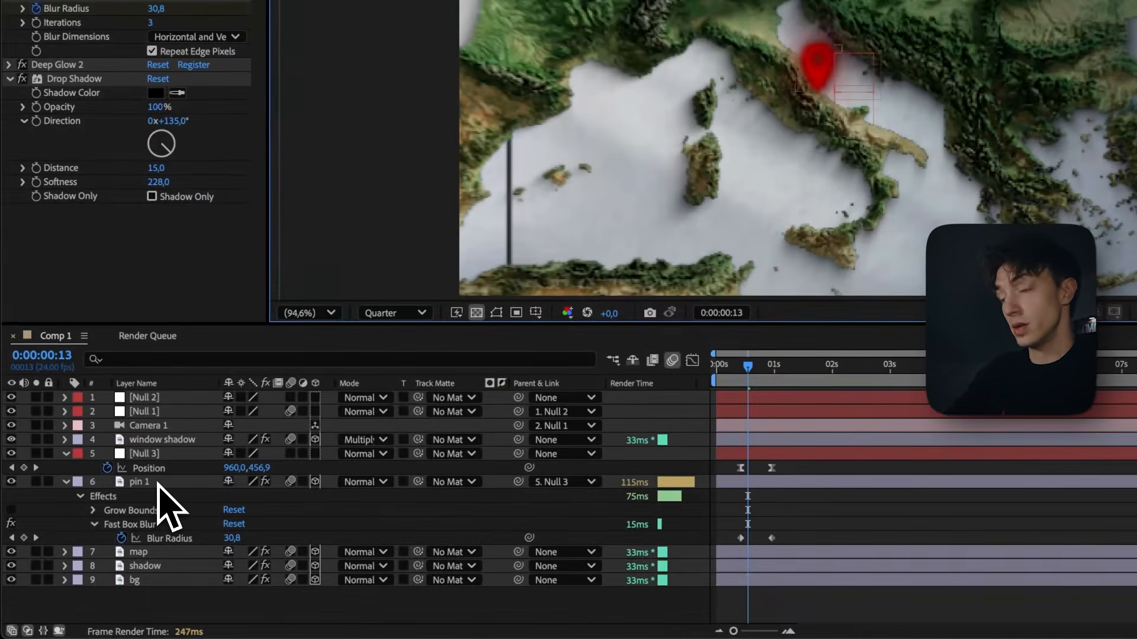
Keyframe pin 1's Opacity from 0% at 0:00:00:10 to 100% at 0:00:00:23, aligned with the blur keyframes.
left_click(113, 527)
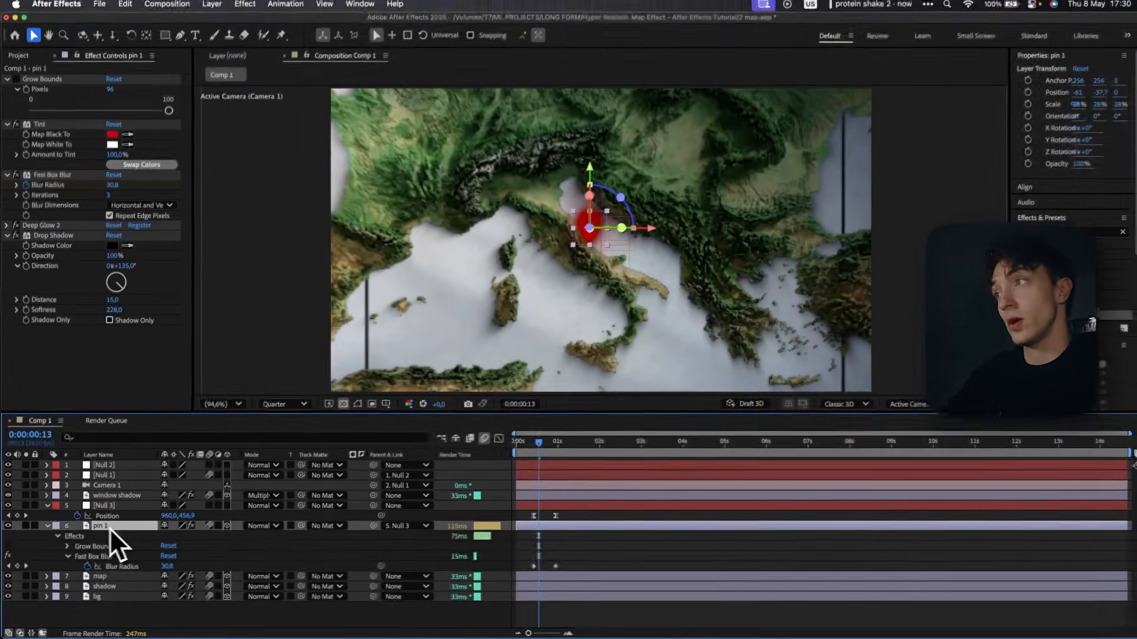
key("t")
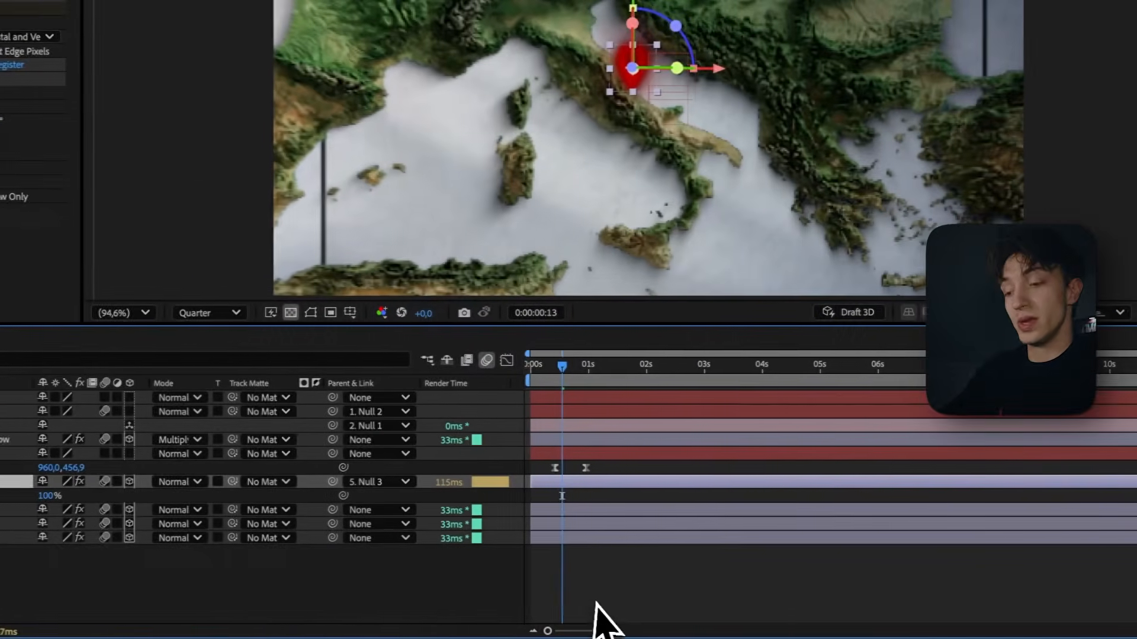
key("alt+shift+t")
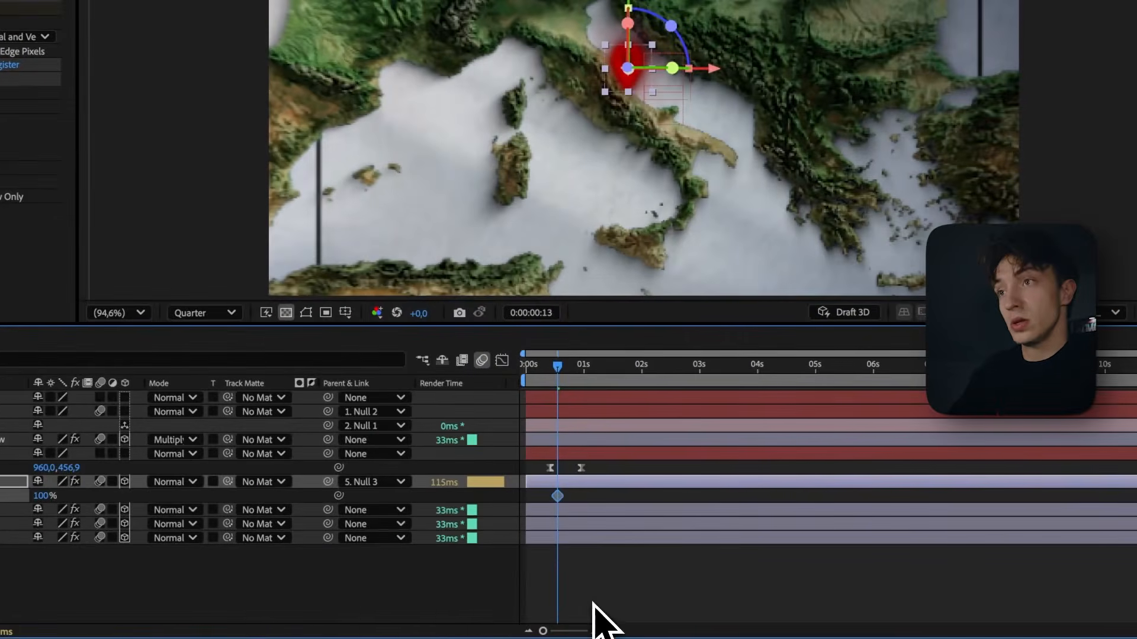
key("u")
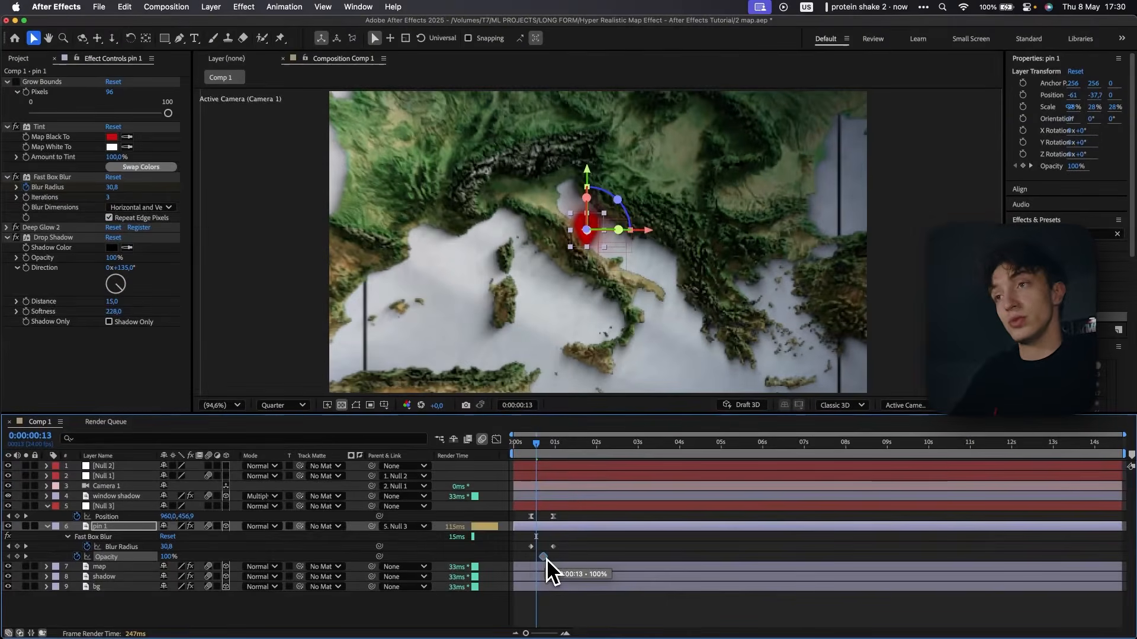
mouse_move(547, 560)
left_mouse_down()
mouse_move(530, 555)
mouse_move(548, 555)
left_mouse_up()
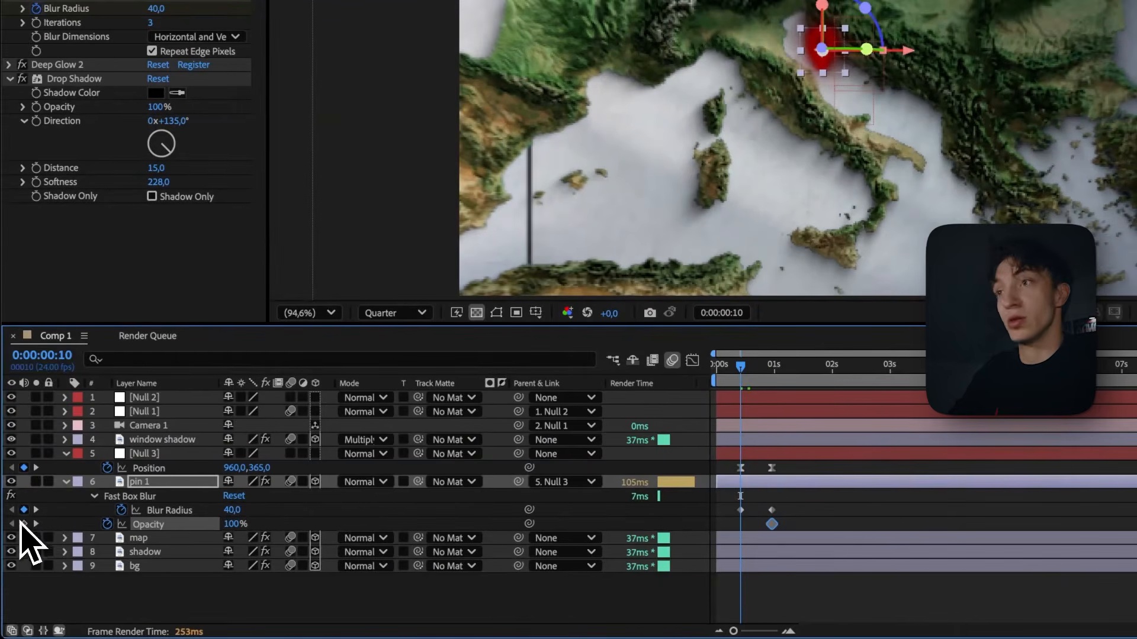
key("ctrl+v")
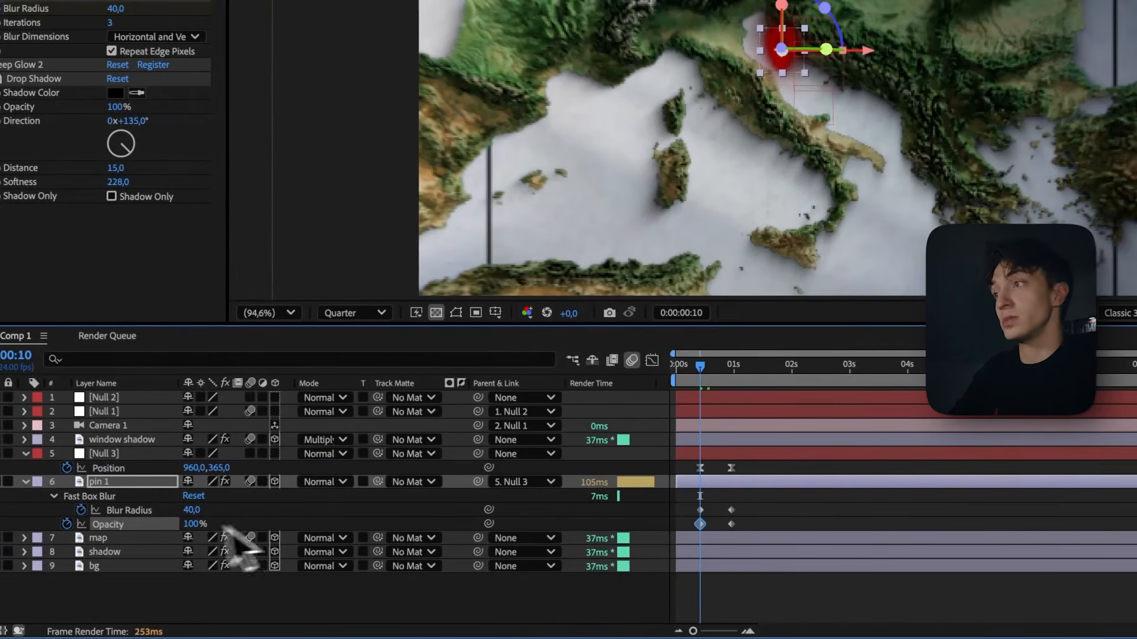
left_click_drag(186, 525, 31, 533)
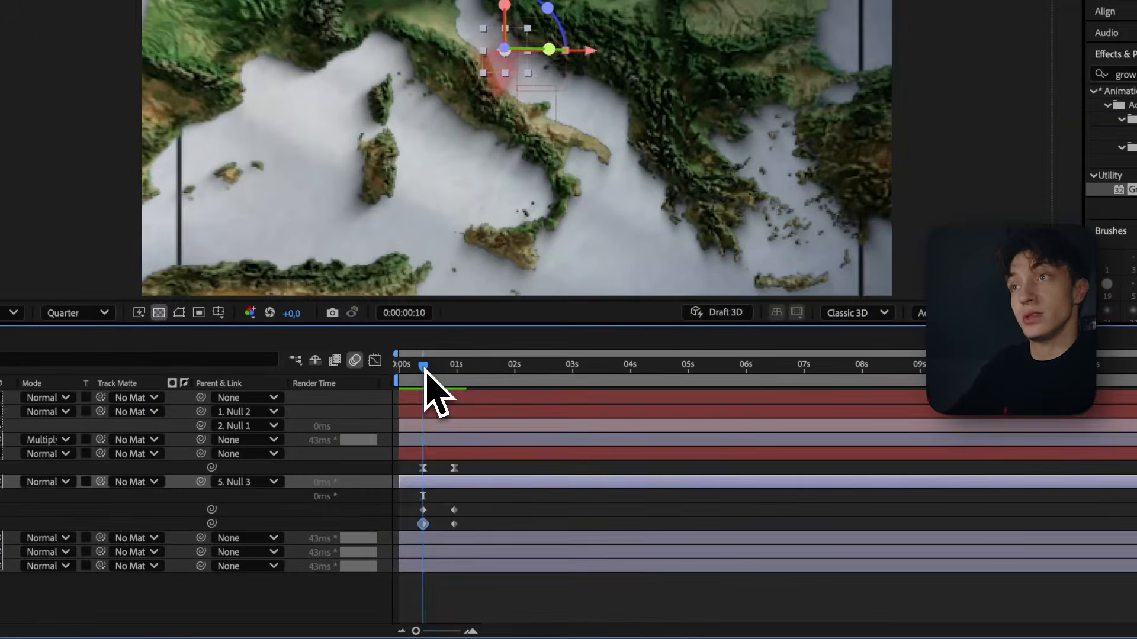
Preview the pin's fade-in, then apply Easy Ease to all of its Blur Radius and Opacity keyframes.
key("space")
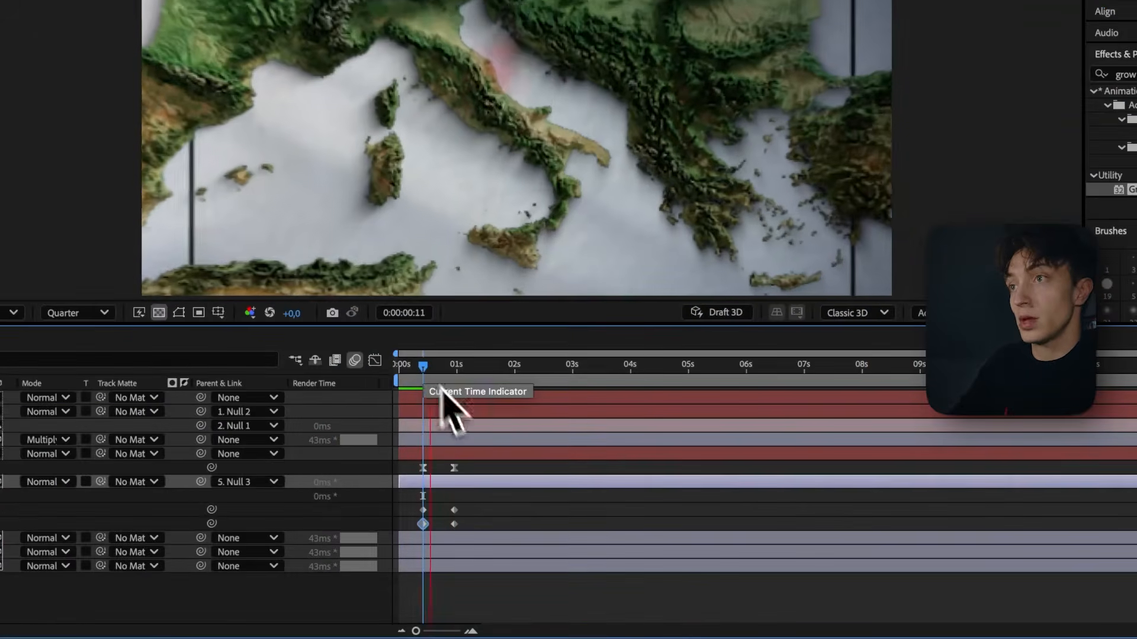
key("space")
left_click_drag(472, 502, 404, 528)
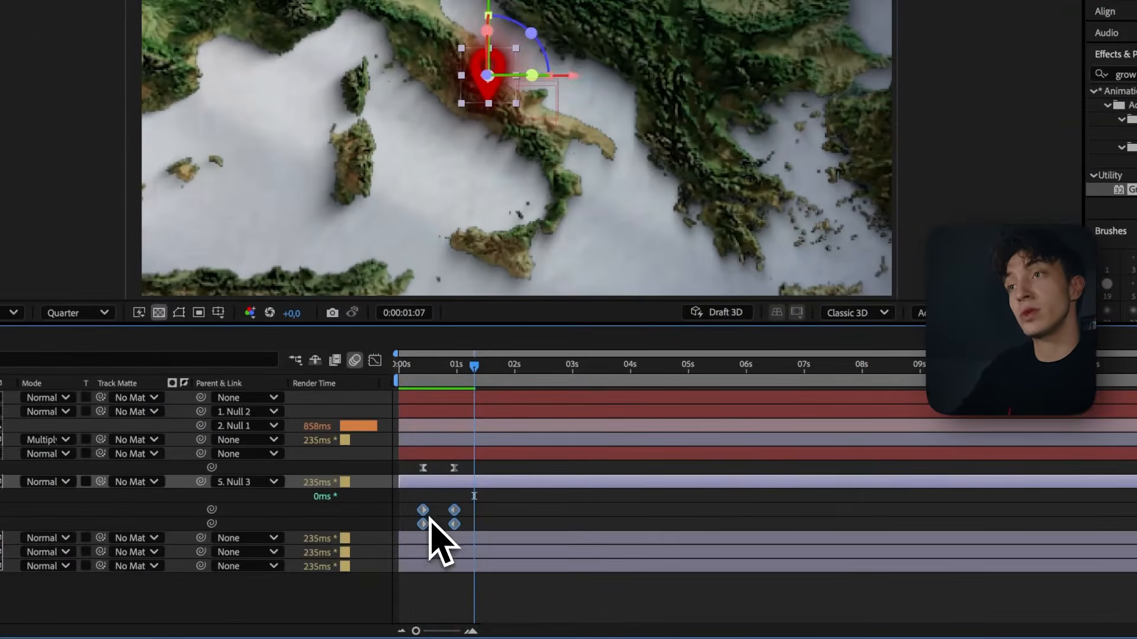
right_click(504, 607)
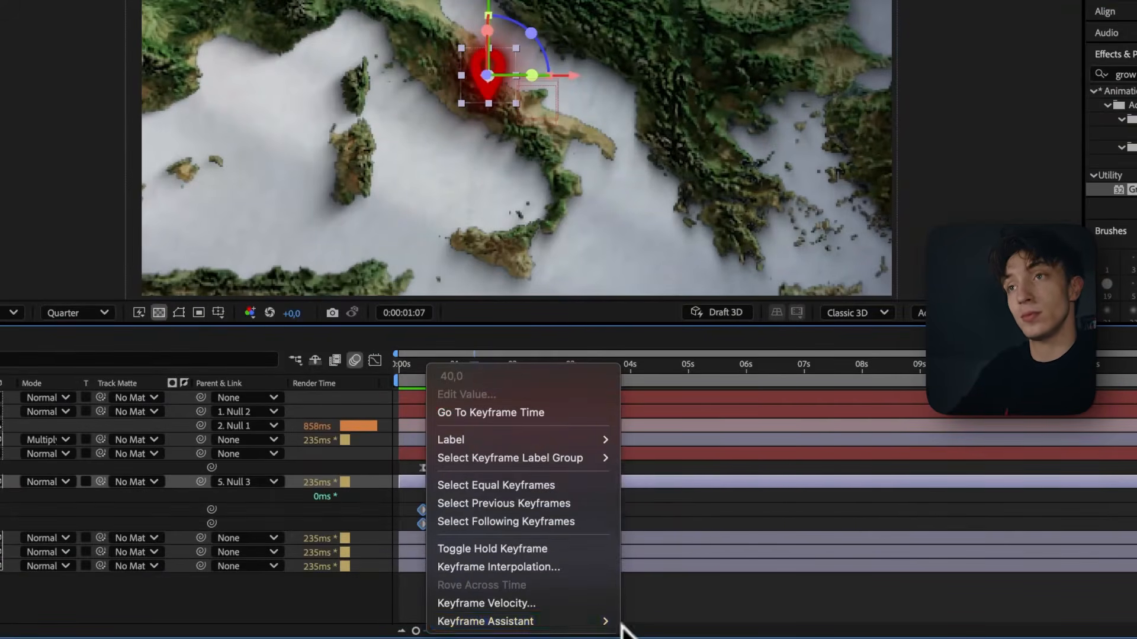
mouse_move(610, 622)
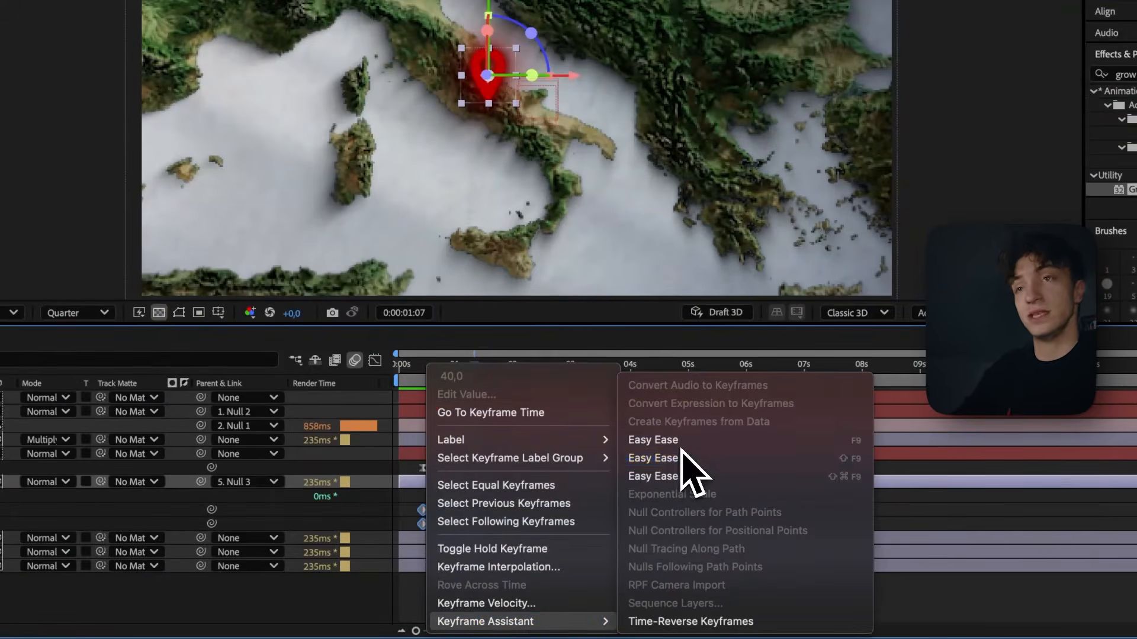
left_click(630, 442)
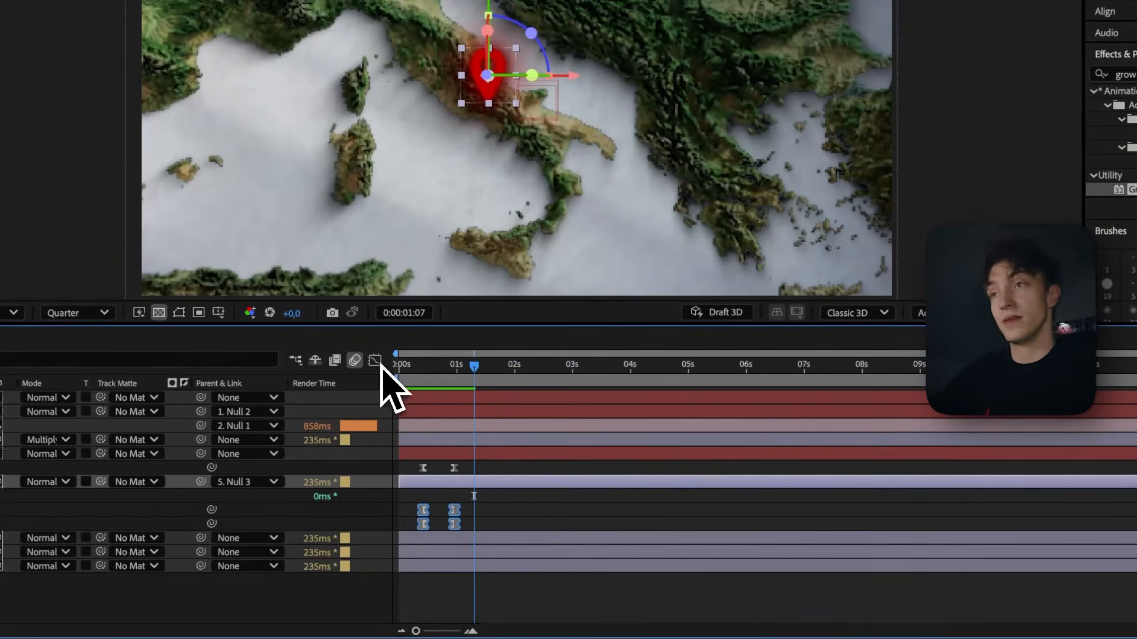
Reshape pin 1's Blur Radius and Opacity speed graphs into an early peak with a long ease-out, and preview from 0:00:00:08.
key("shift+F3")
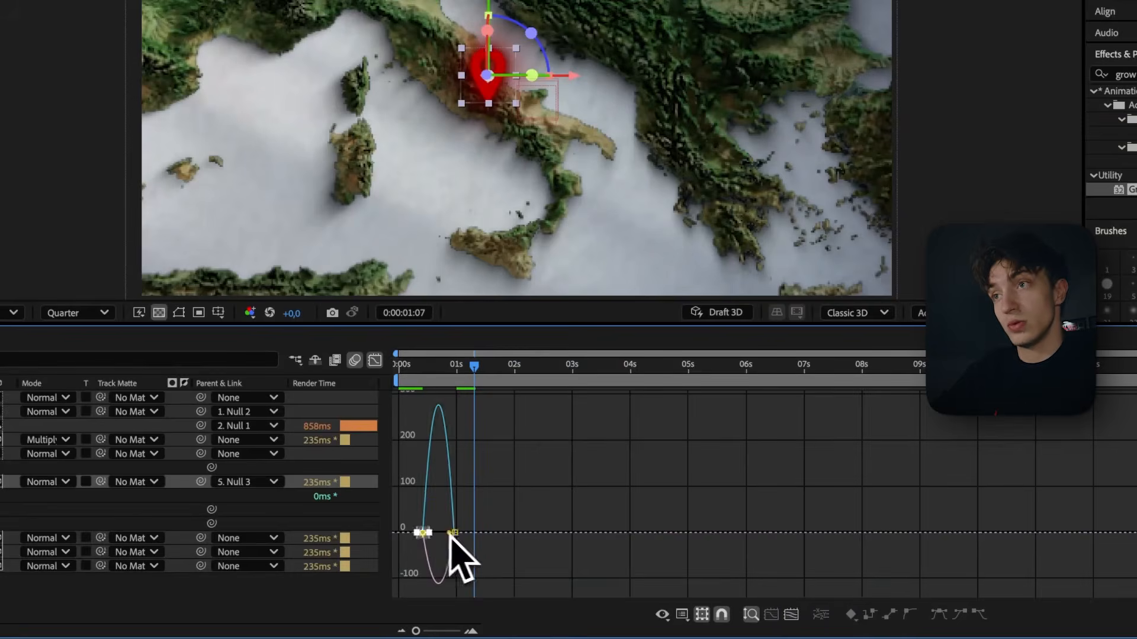
left_click_drag(470, 521, 444, 536)
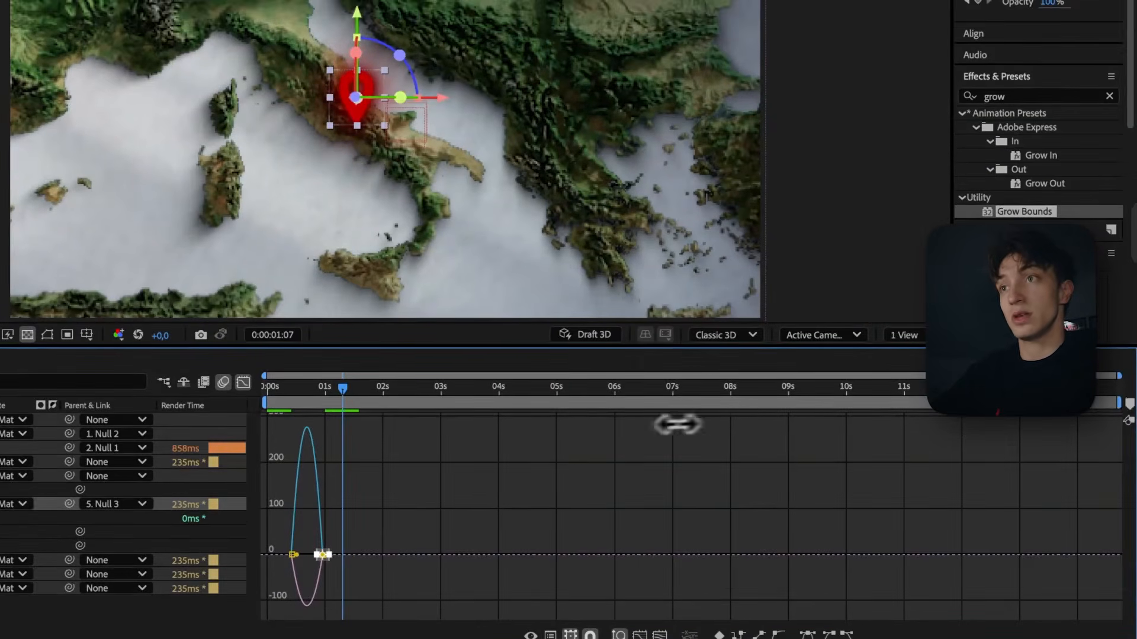
left_click_drag(678, 424, 443, 433)
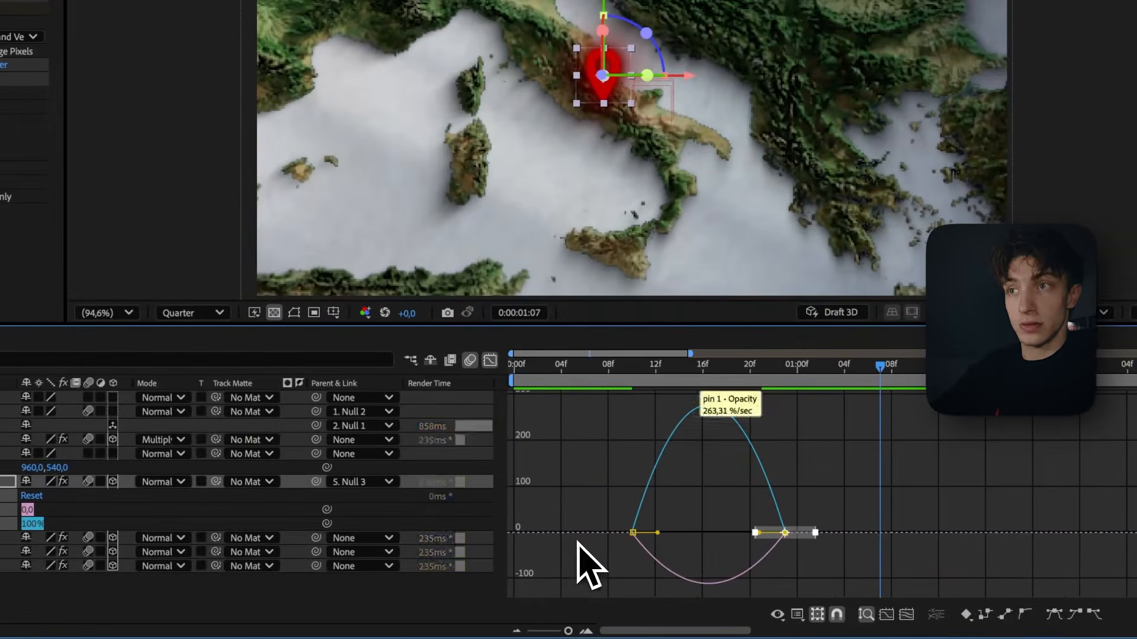
left_click_drag(676, 541, 579, 493)
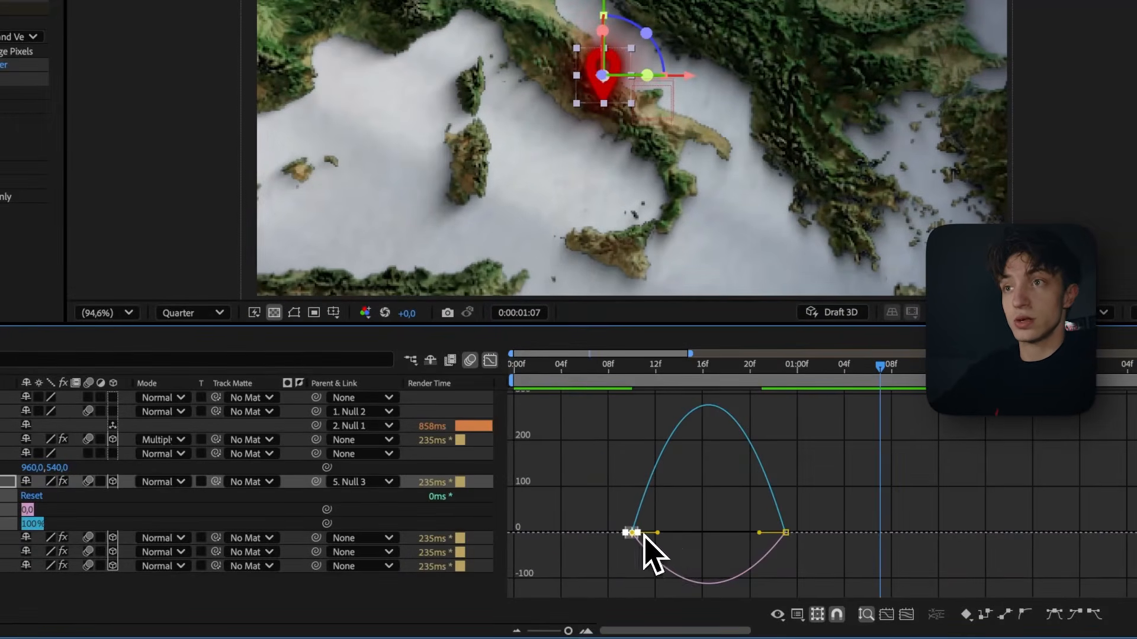
left_click_drag(644, 537, 738, 559)
key("super+z")
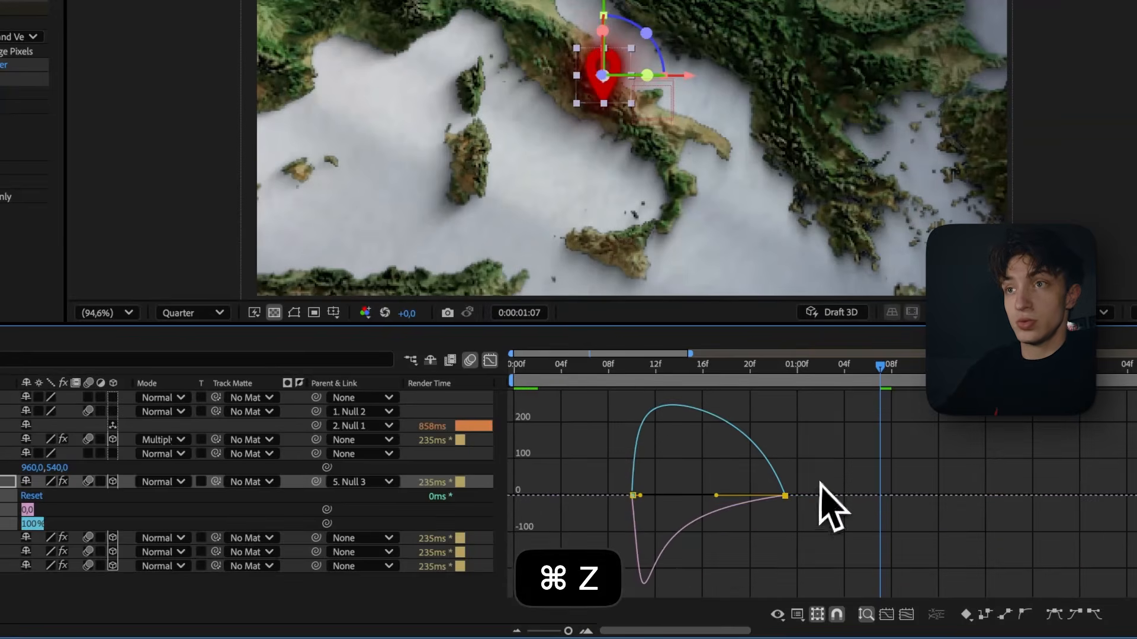
left_click_drag(818, 476, 720, 540)
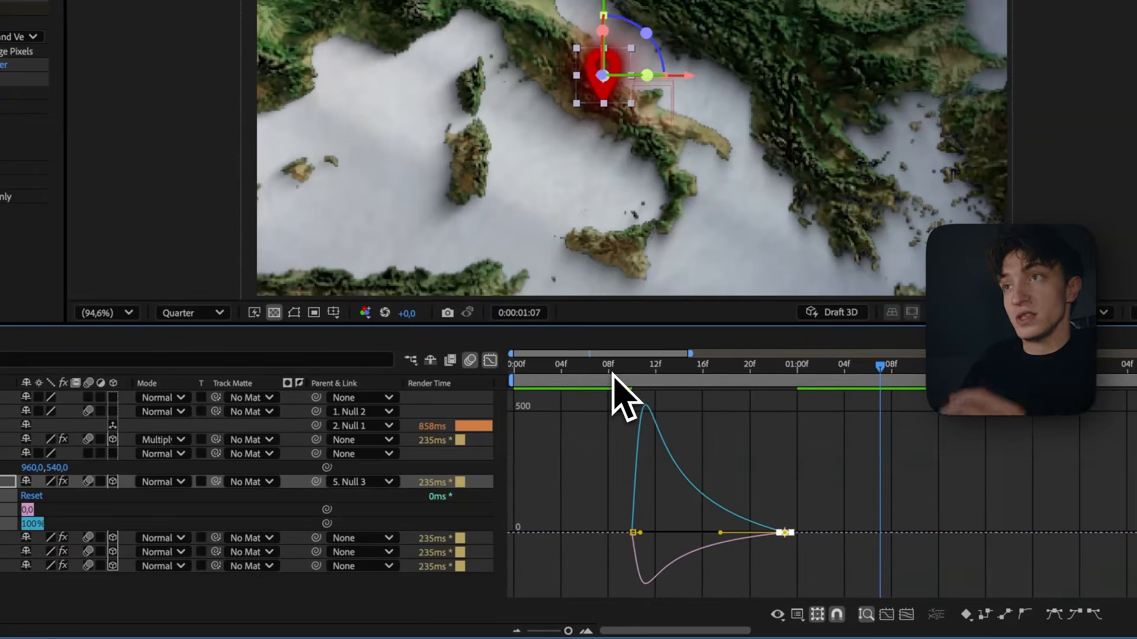
left_click(612, 374)
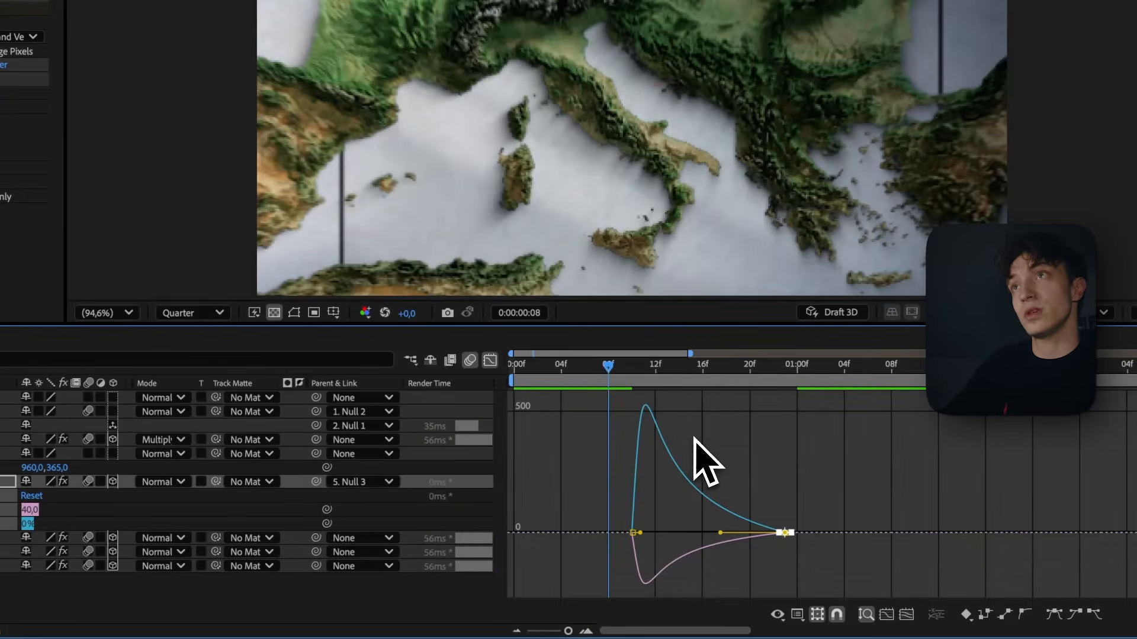
key("space")
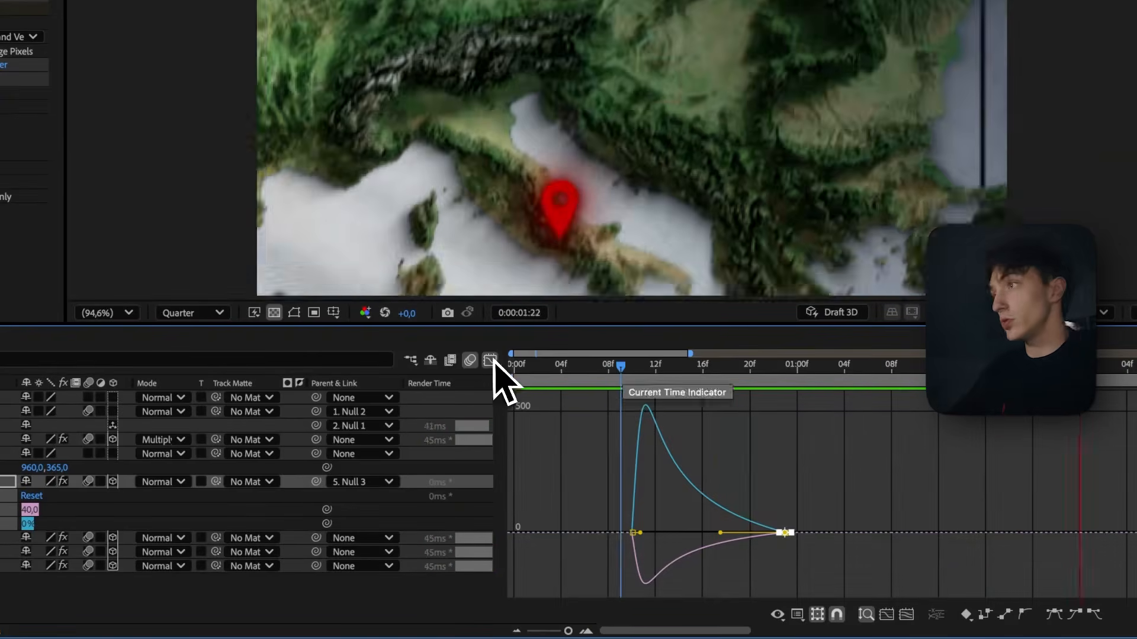
Return to the layer bars, collapse Null 3 and pin 1, and preview the whole pin animation from the start.
left_click(490, 360)
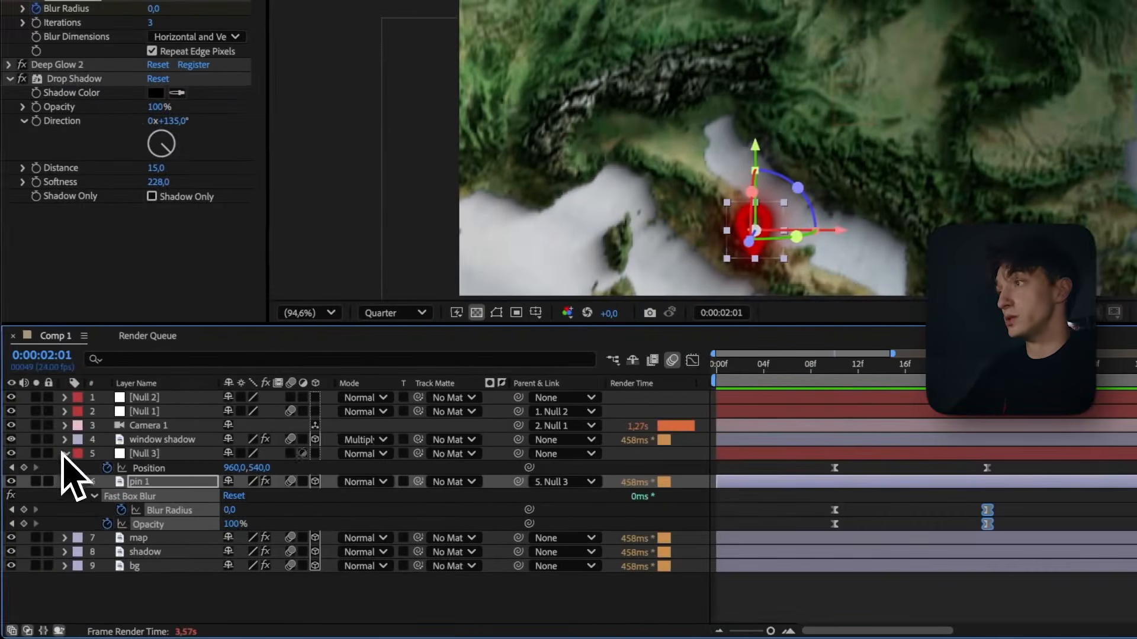
left_click(67, 454)
left_click(65, 468)
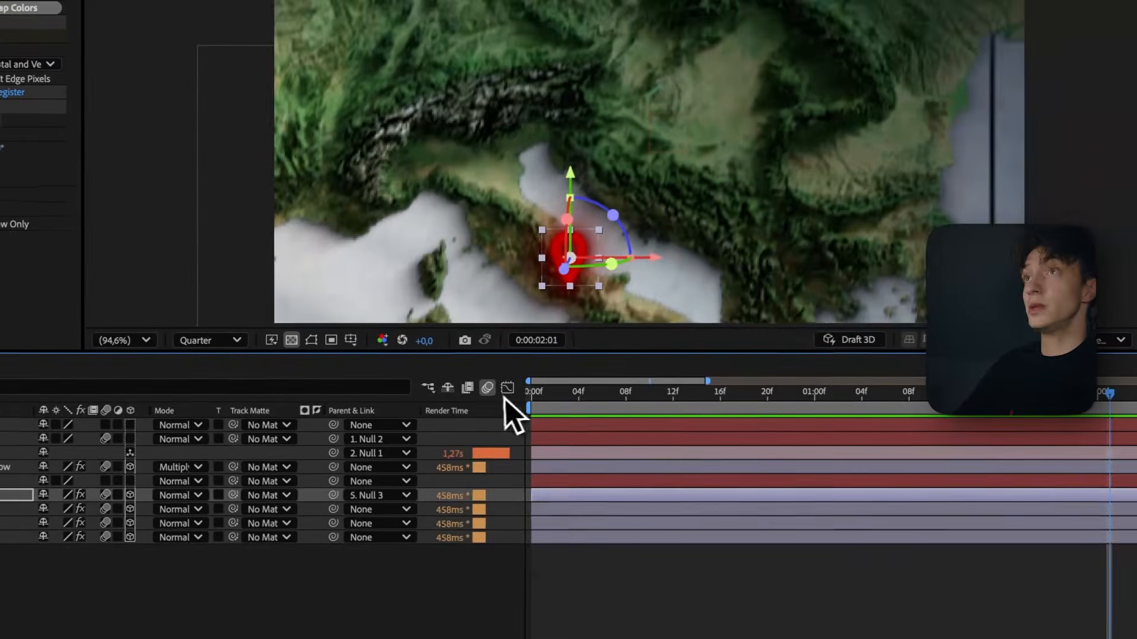
left_click_drag(624, 393, 508, 397)
key("space")
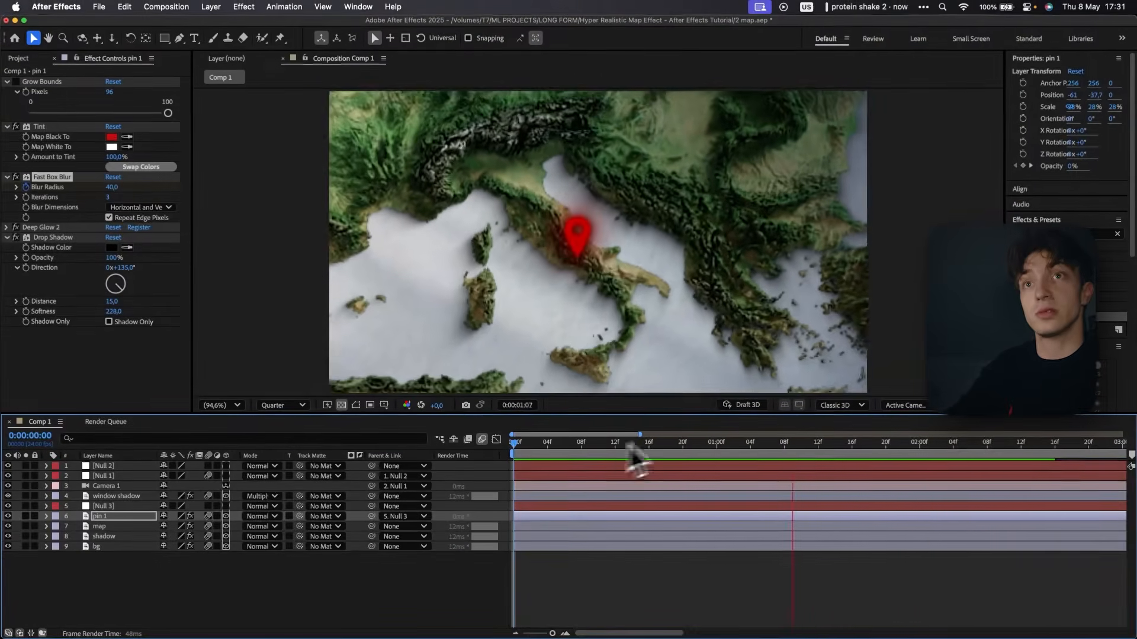
key("space")
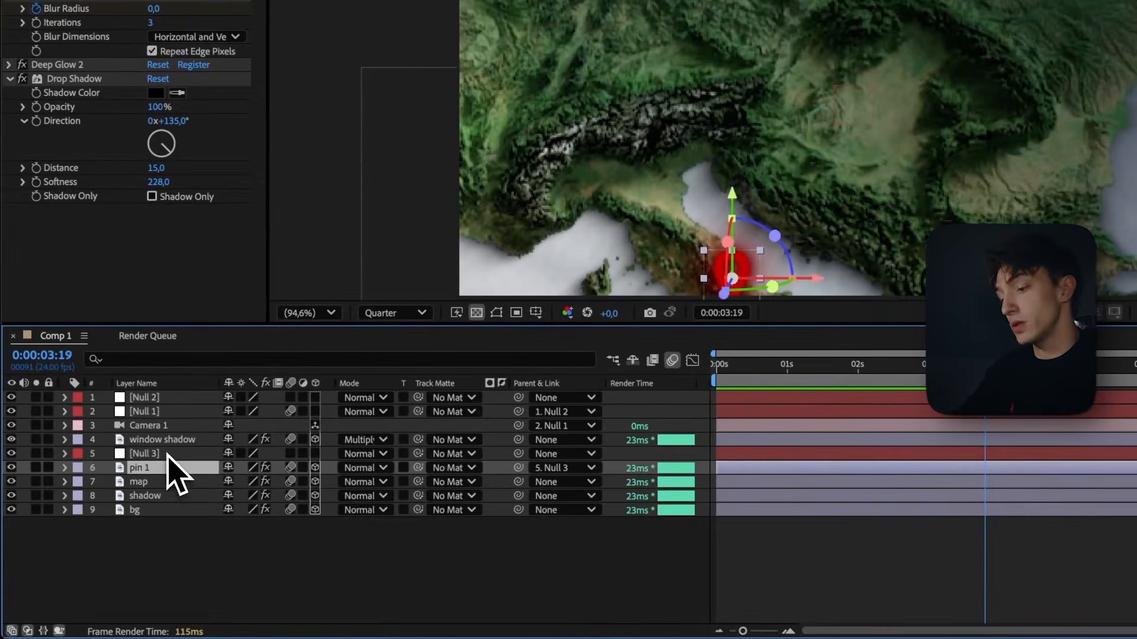
Duplicate the Null 3 and pin 1 layers together.
left_click(163, 453, "shift")
key("super+c")
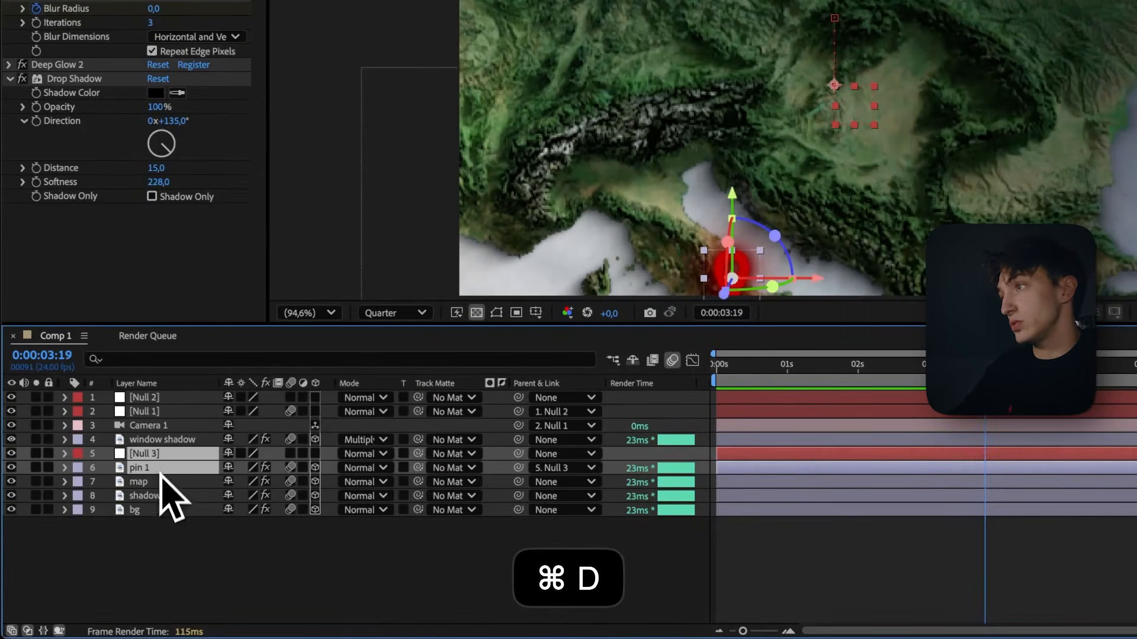
Duplicate Null 3 and pin 1 as a pair and stack the copied null directly above pin 2.
key("super+d")
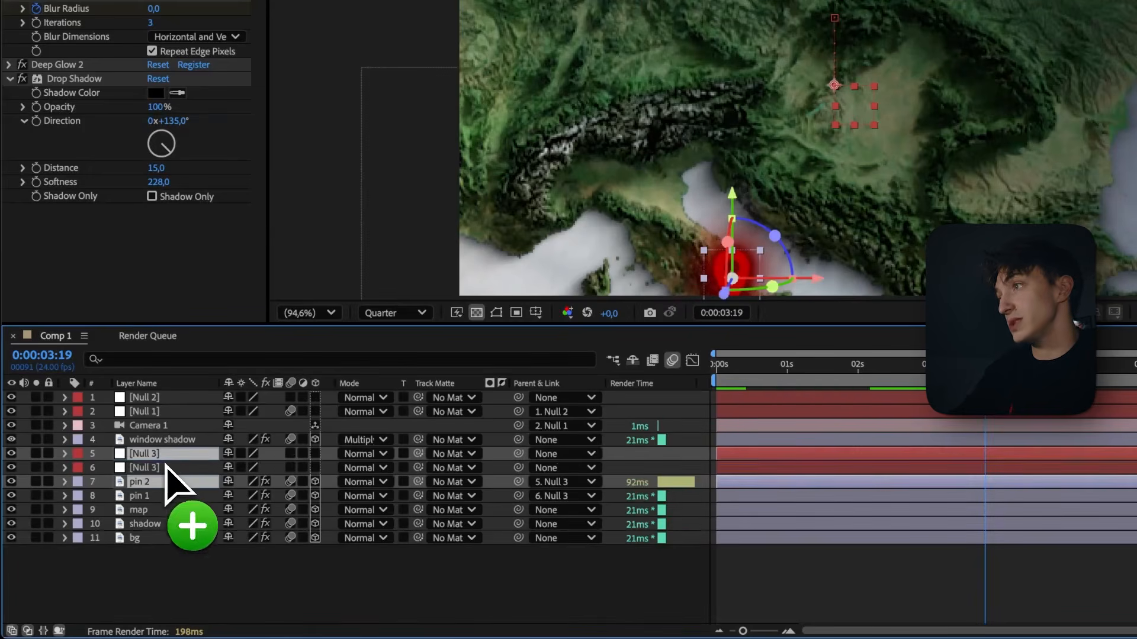
left_click_drag(165, 465, 172, 457)
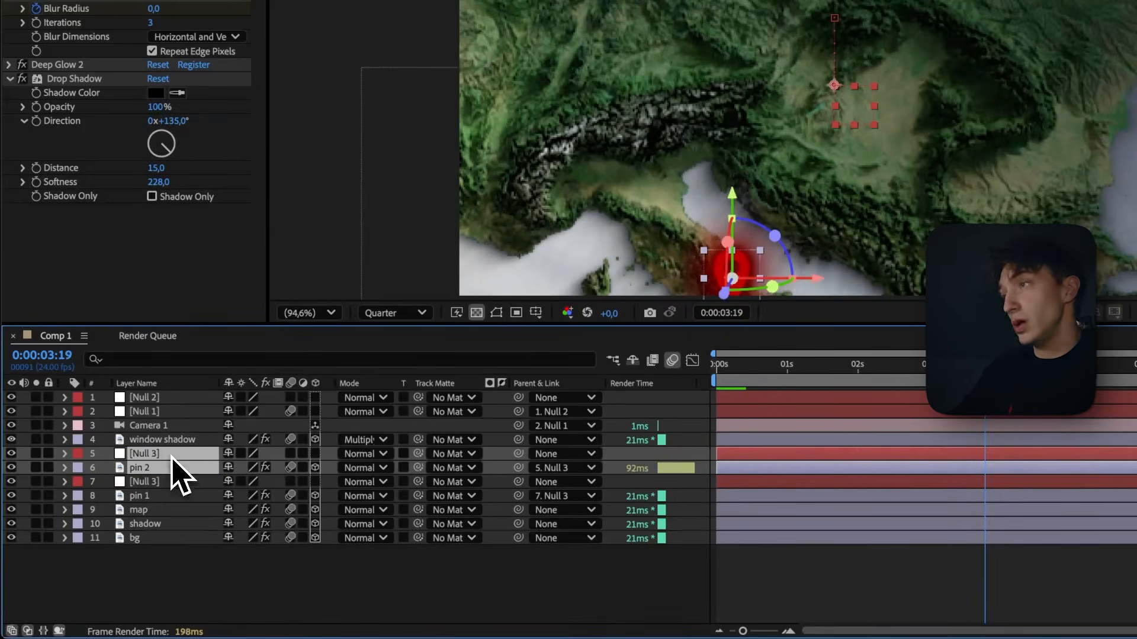
Move the duplicated pin 2 to a second location on the map, northeast of the first pin beyond the mountains.
left_click(170, 455)
left_click(169, 464, "super")
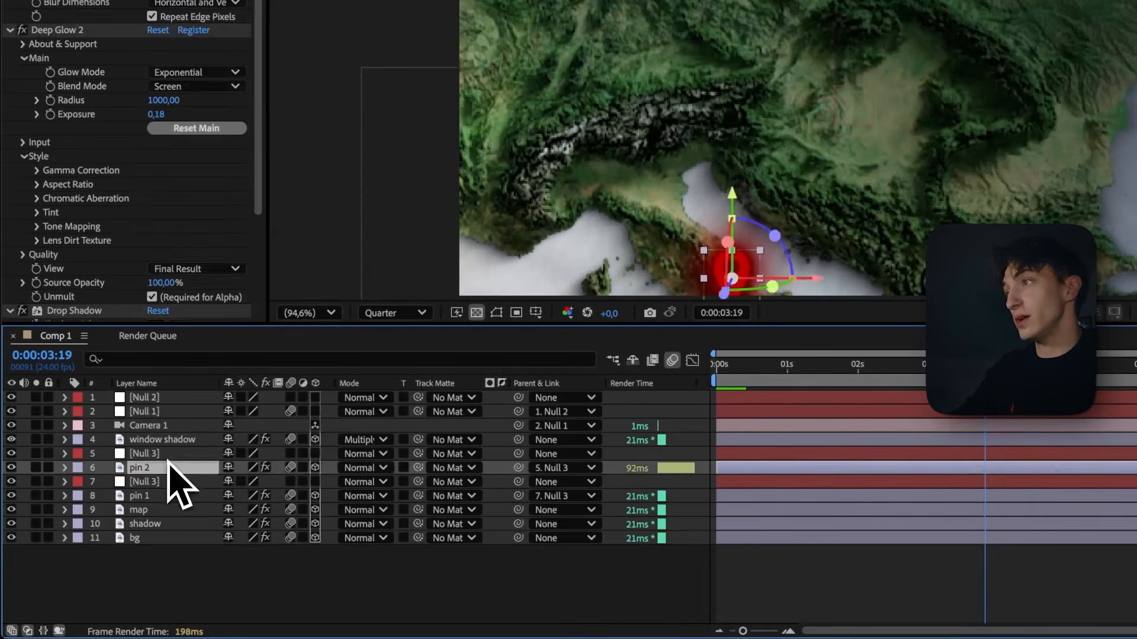
left_click(170, 466, "super")
left_click(172, 464, "super")
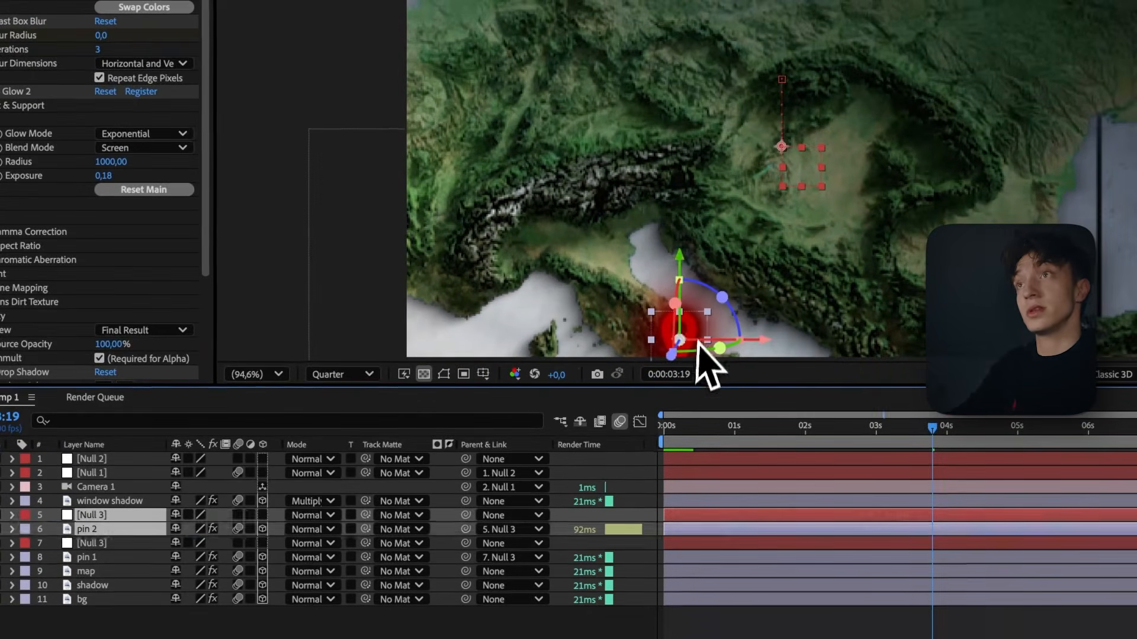
left_click_drag(702, 251, 800, 106)
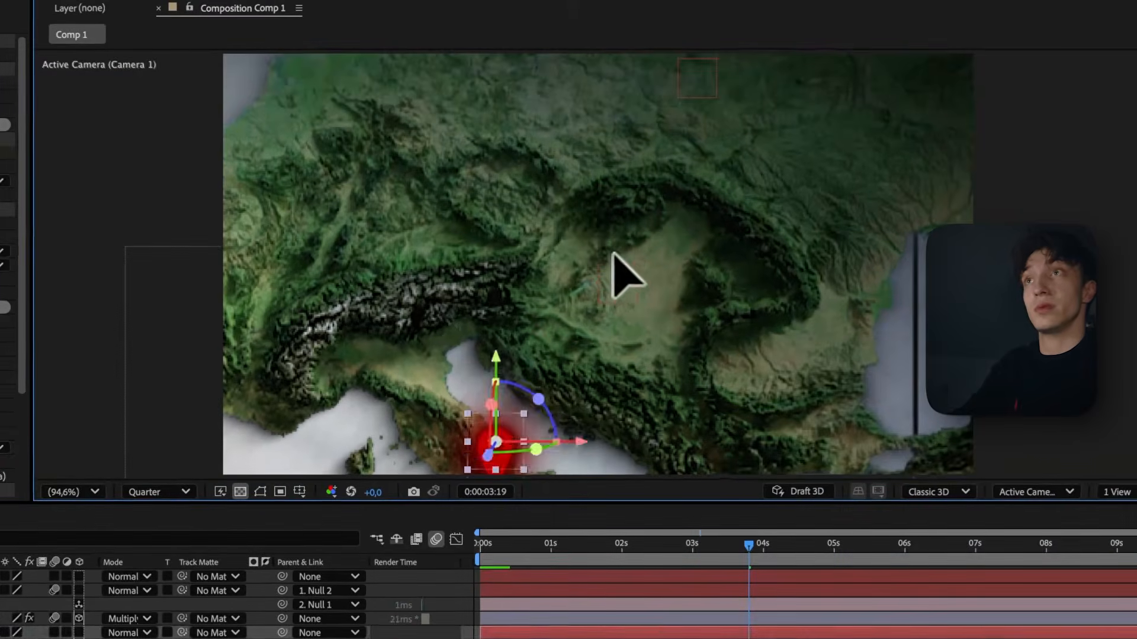
left_click_drag(614, 223, 599, 222)
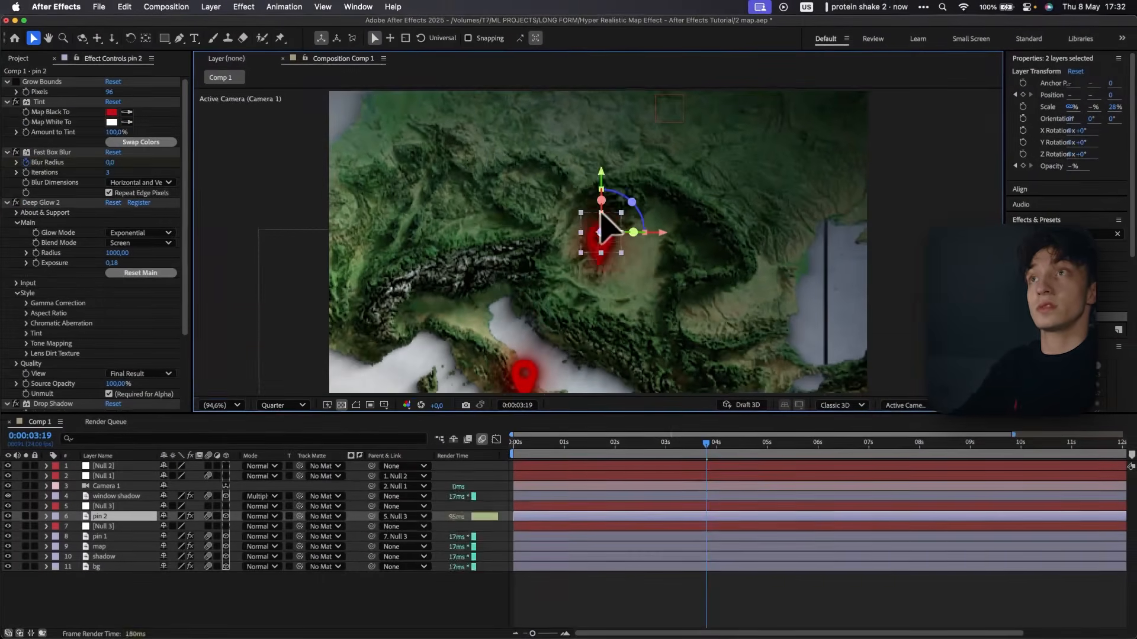
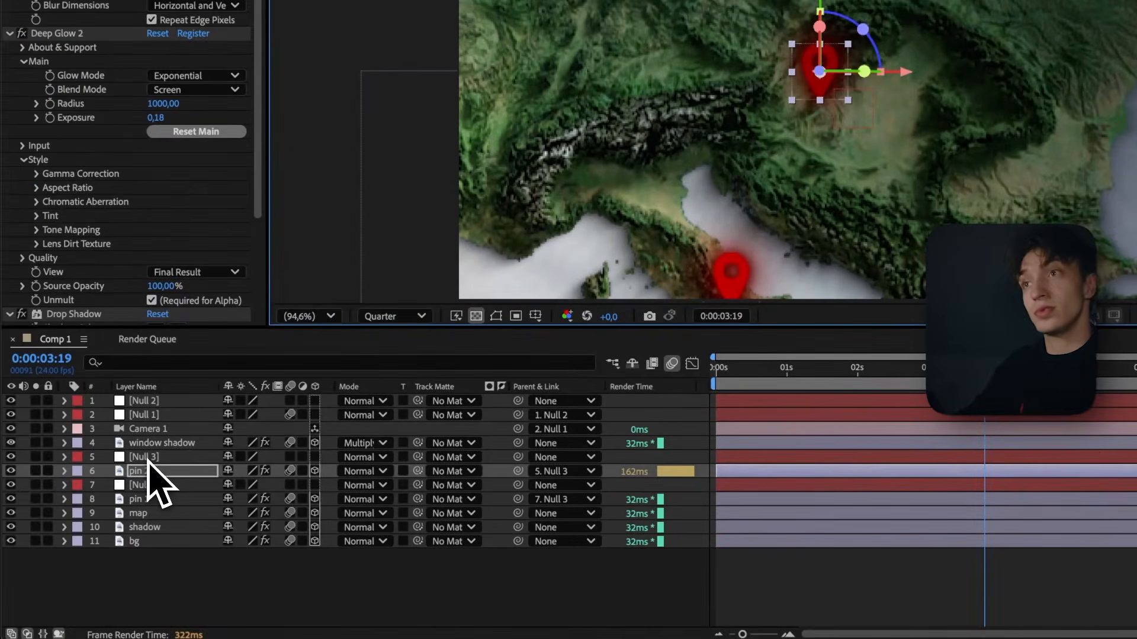
Delay pin 2 and its Null 3 to start at about 1.7 seconds, and preview the timing from the beginning.
left_click(586, 457, "ctrl")
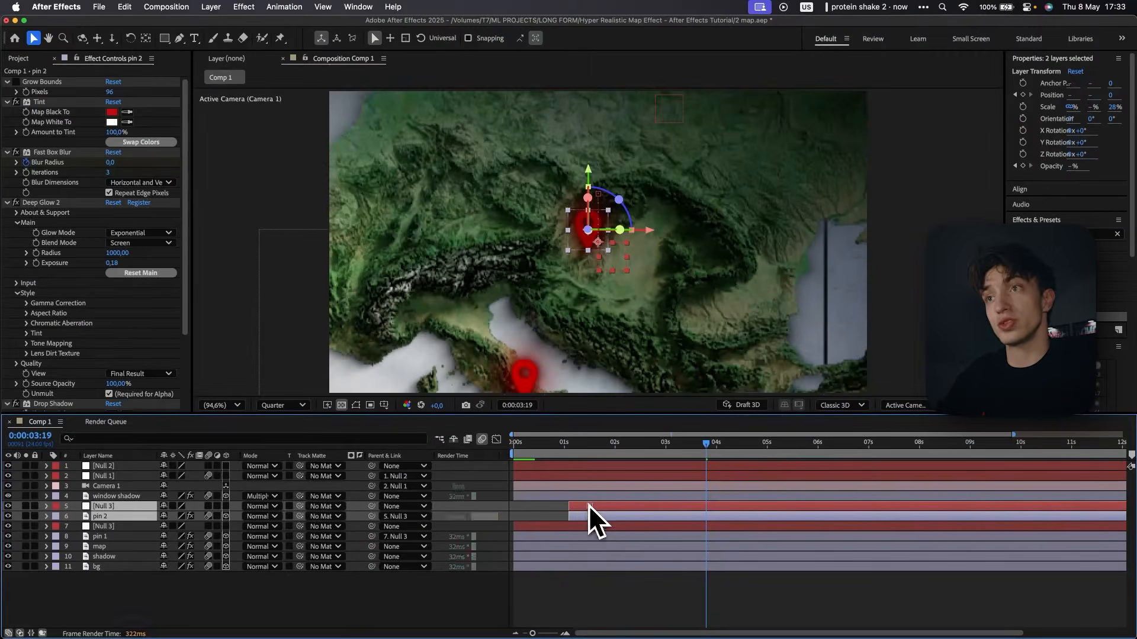
left_click_drag(595, 457, 677, 458)
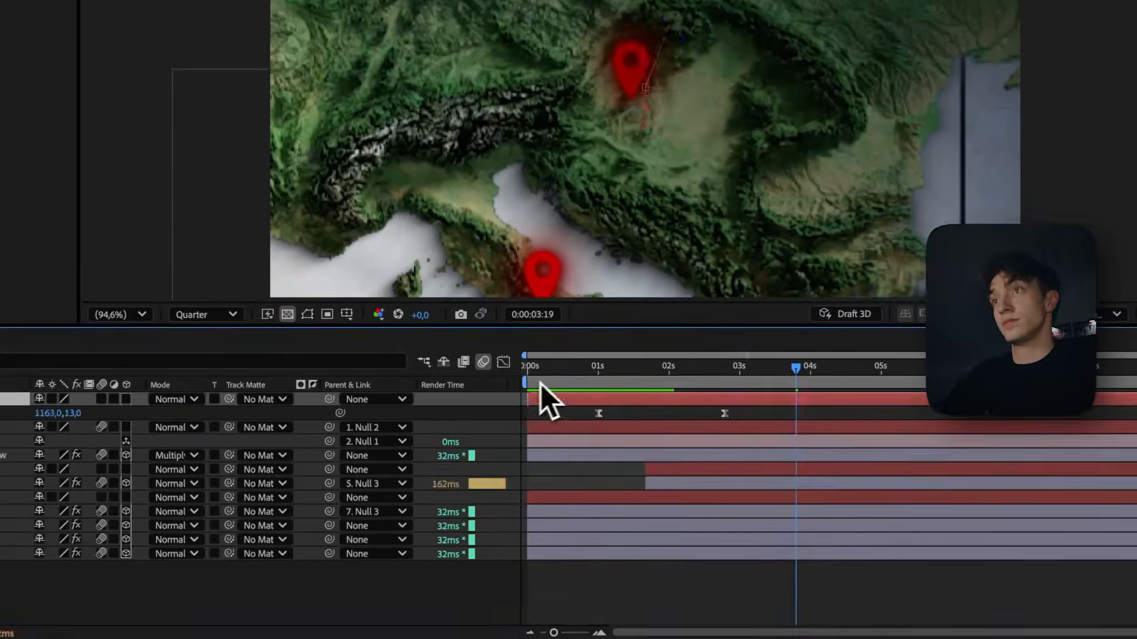
left_click(529, 367)
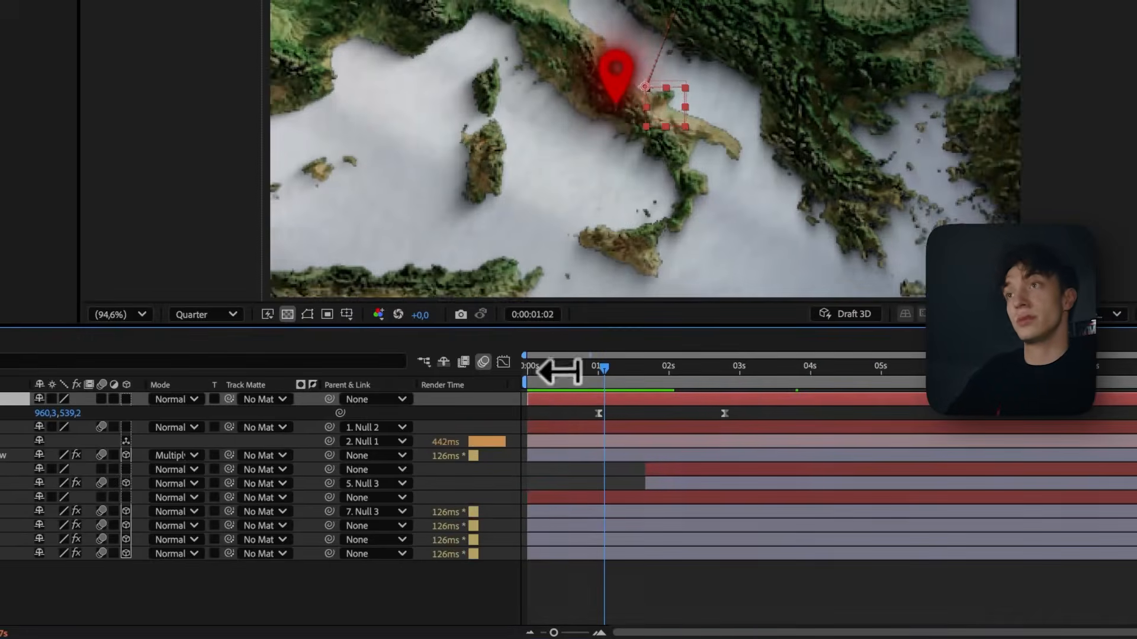
key("space")
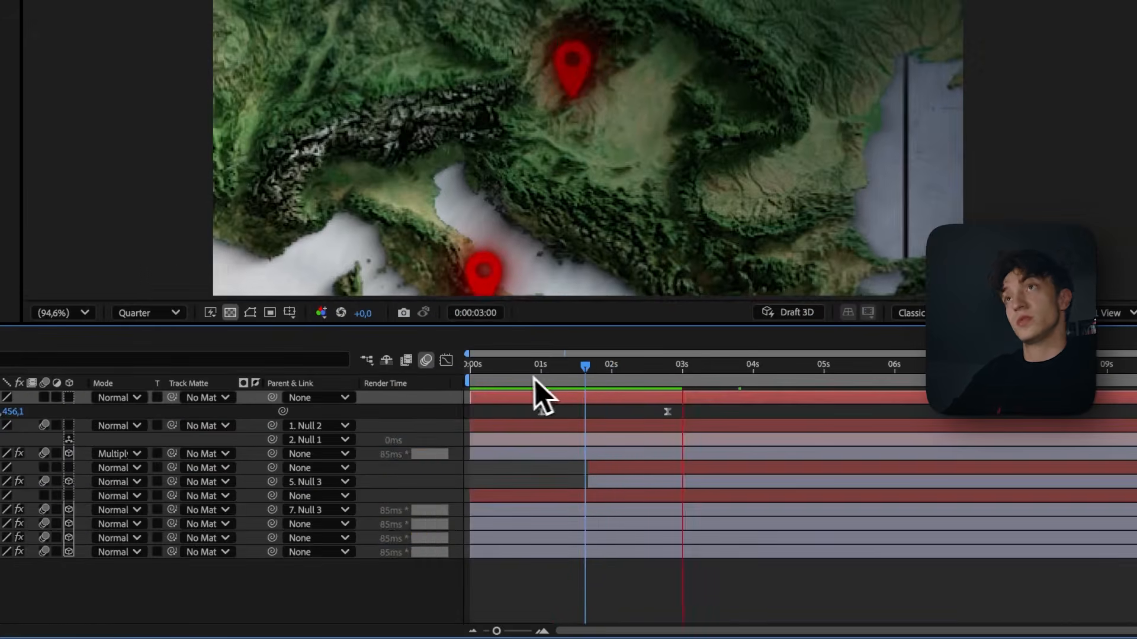
Scrub to just before pin 2 starts, save the project and replay the two-pin animation.
left_click(545, 459)
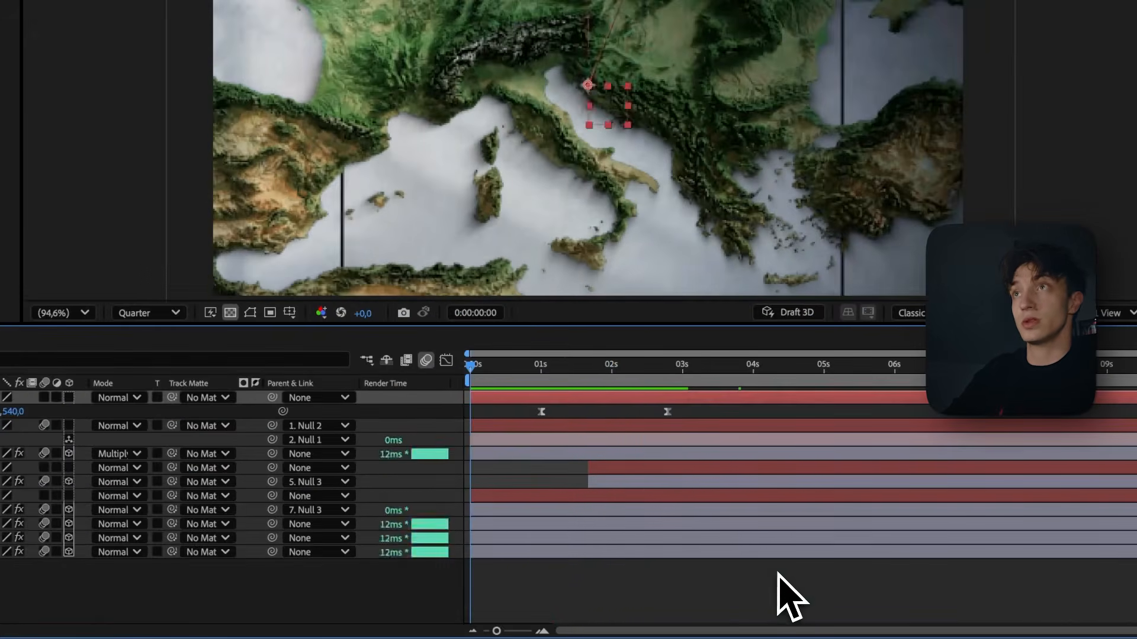
left_click(583, 365)
key("super+s")
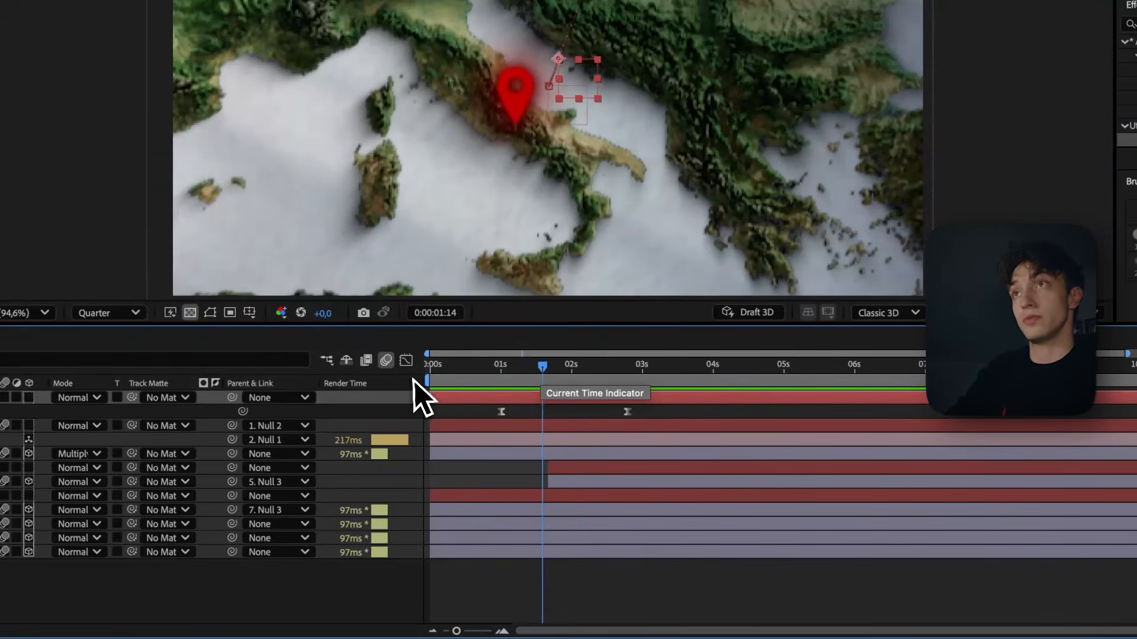
key("space")
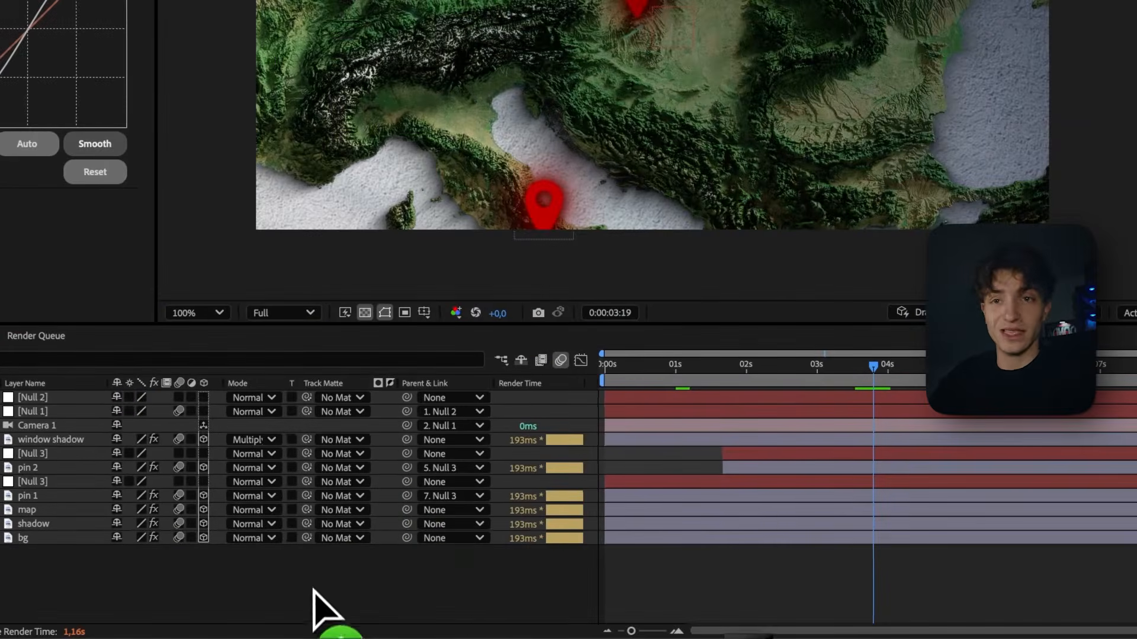
Bring the dashed arrow clip 3.mov into Comp 1 above all other layers and fit the composition in the viewer.
left_click_drag(313, 589, 74, 442)
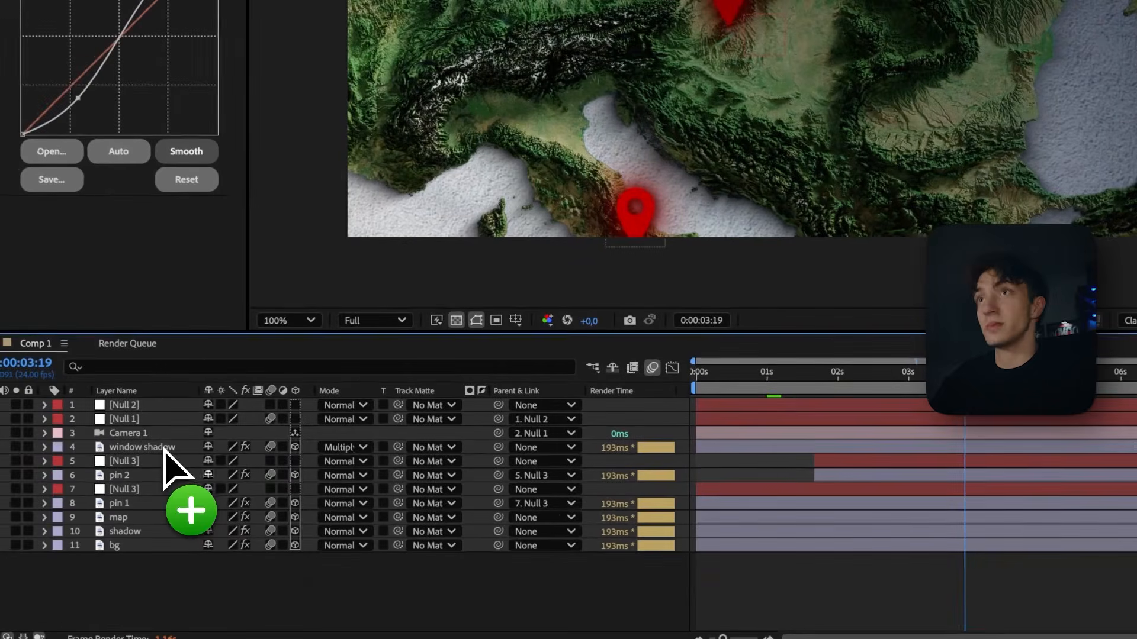
left_click_drag(165, 449, 853, 120)
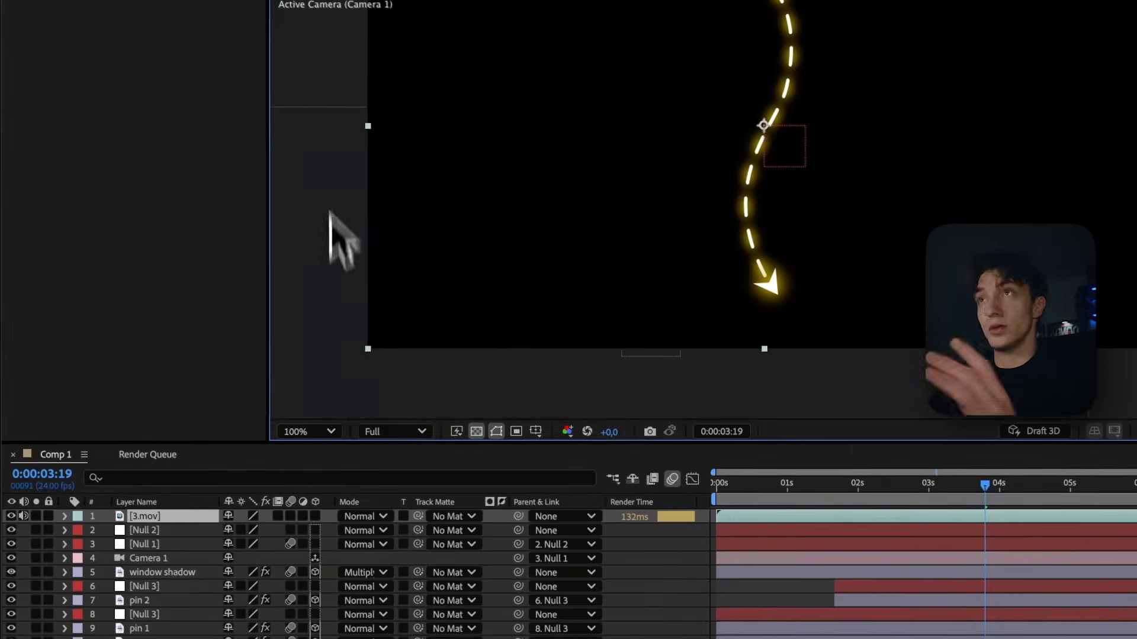
left_click(221, 405)
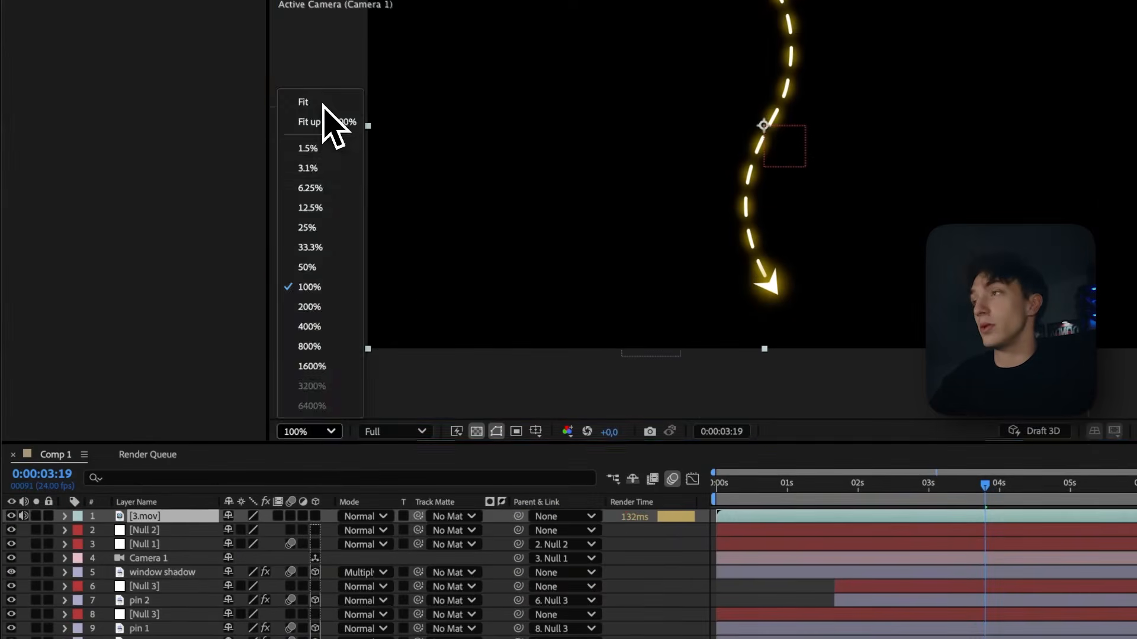
left_click(323, 103)
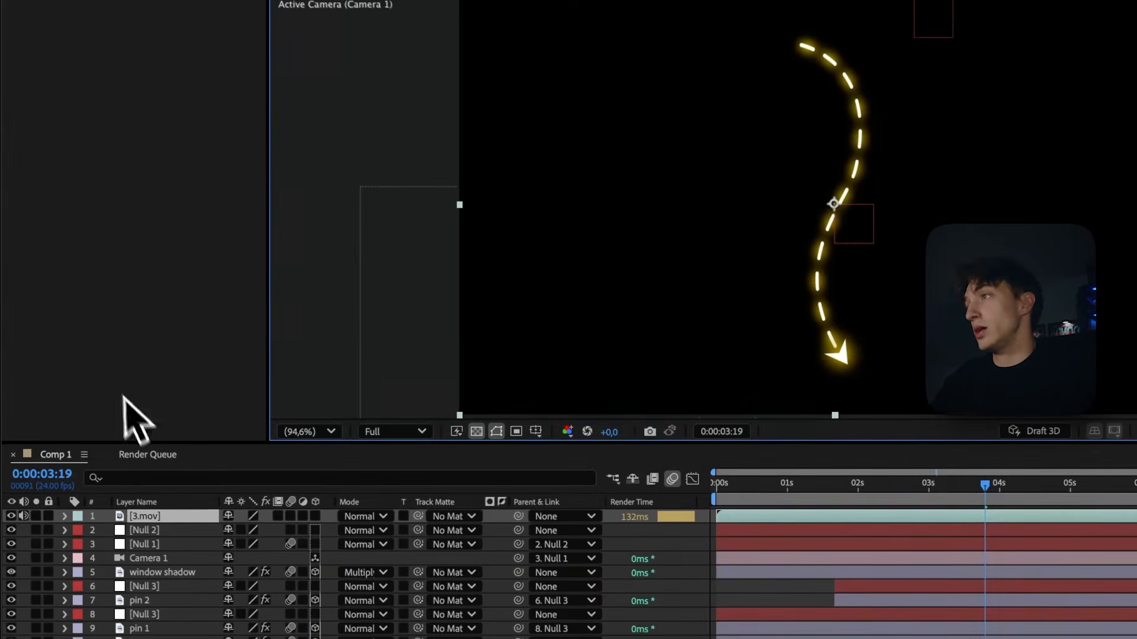
Set up 3.mov as a muted 3D layer with its blending mode set to Screen.
left_click(24, 516)
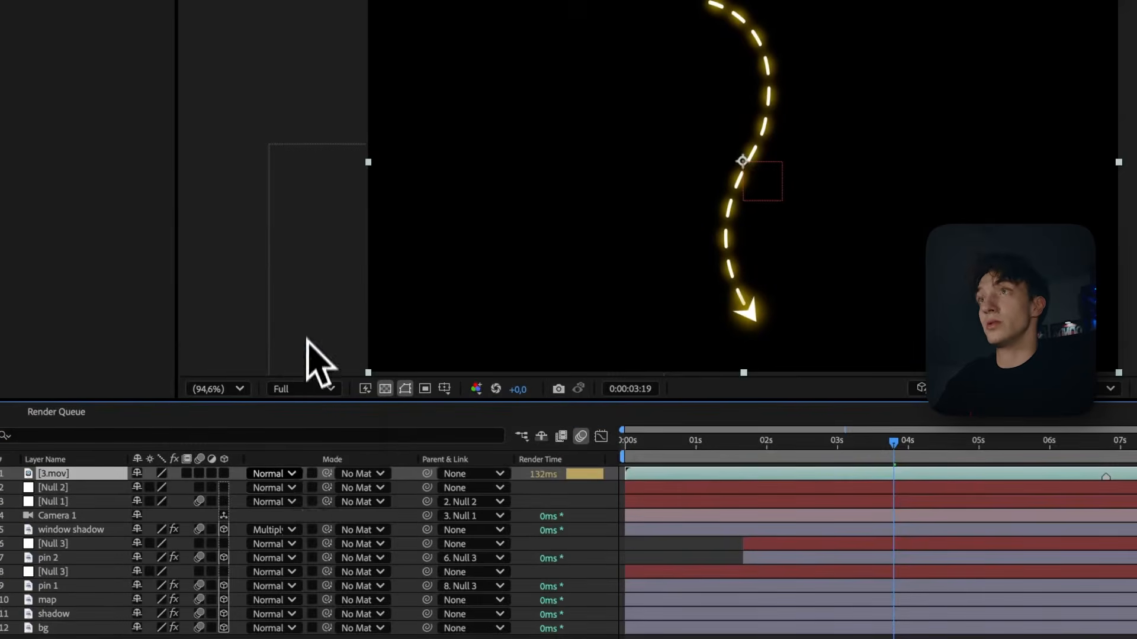
left_click(275, 474)
left_click(326, 182)
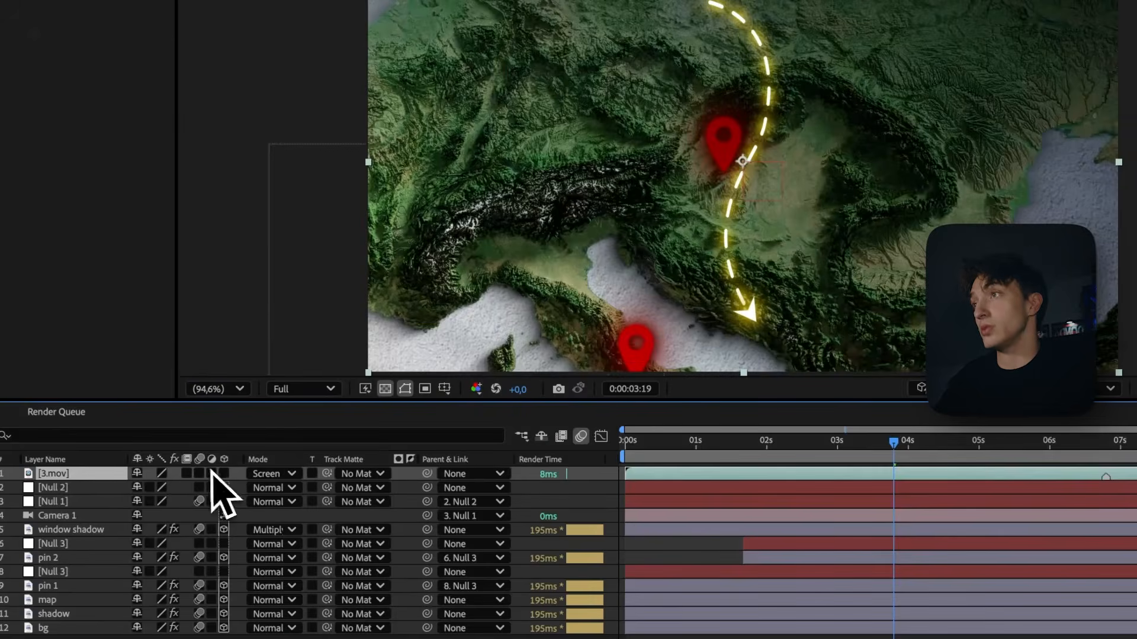
left_click(224, 474)
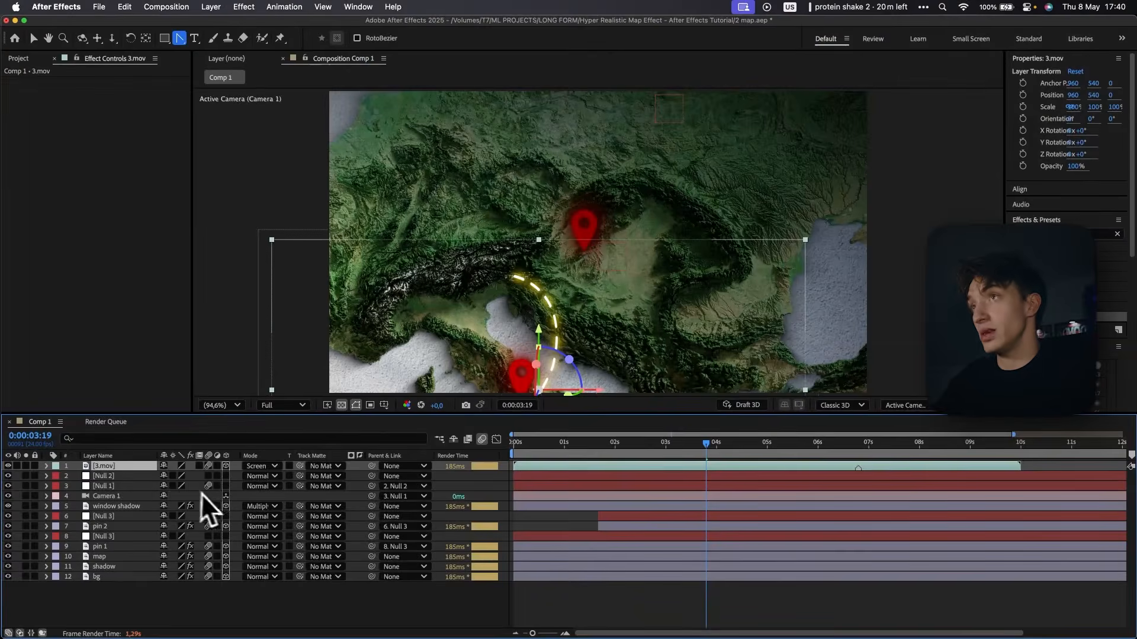
Rotate the arrow clip to a Z orientation of 235° and scale it down to about 67%.
key("r")
left_click_drag(186, 476, 605, 257)
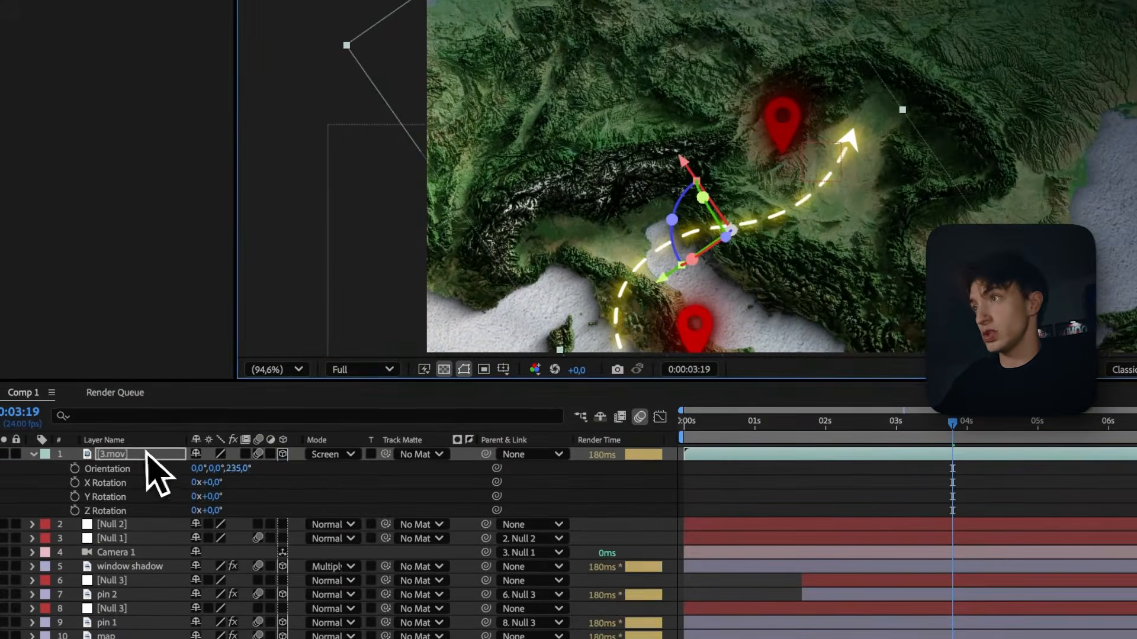
key("s")
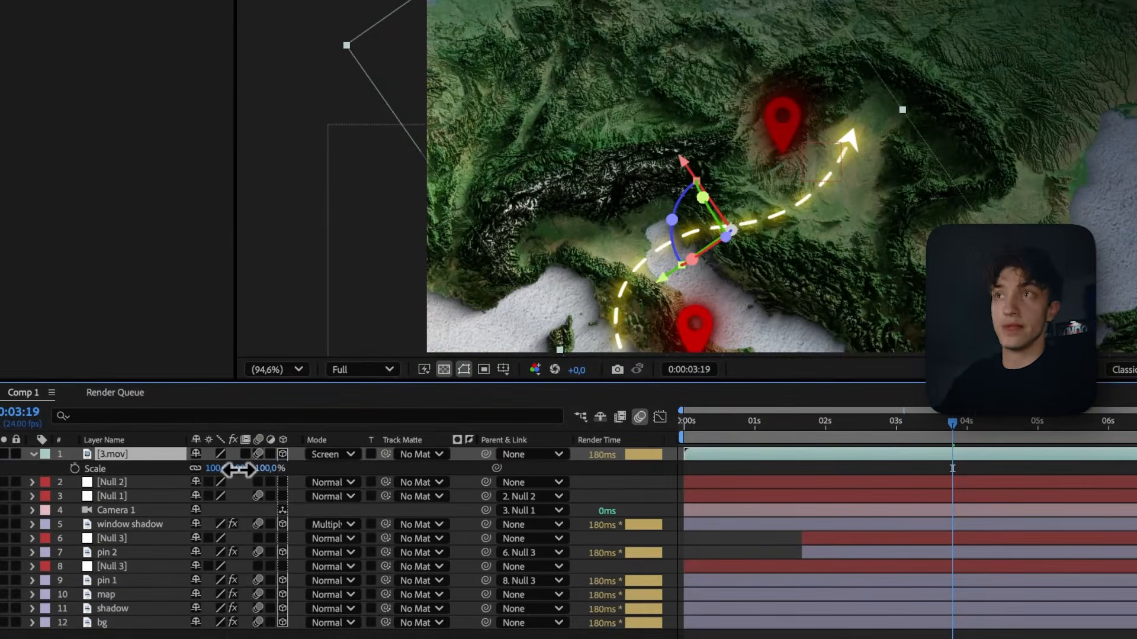
mouse_move(238, 469)
left_mouse_down()
mouse_move(249, 470)
mouse_move(228, 477)
left_mouse_up()
Fine-tune the arrow's Z orientation to 213° and finally 212° so it points from pin 1 to pin 2.
key("r")
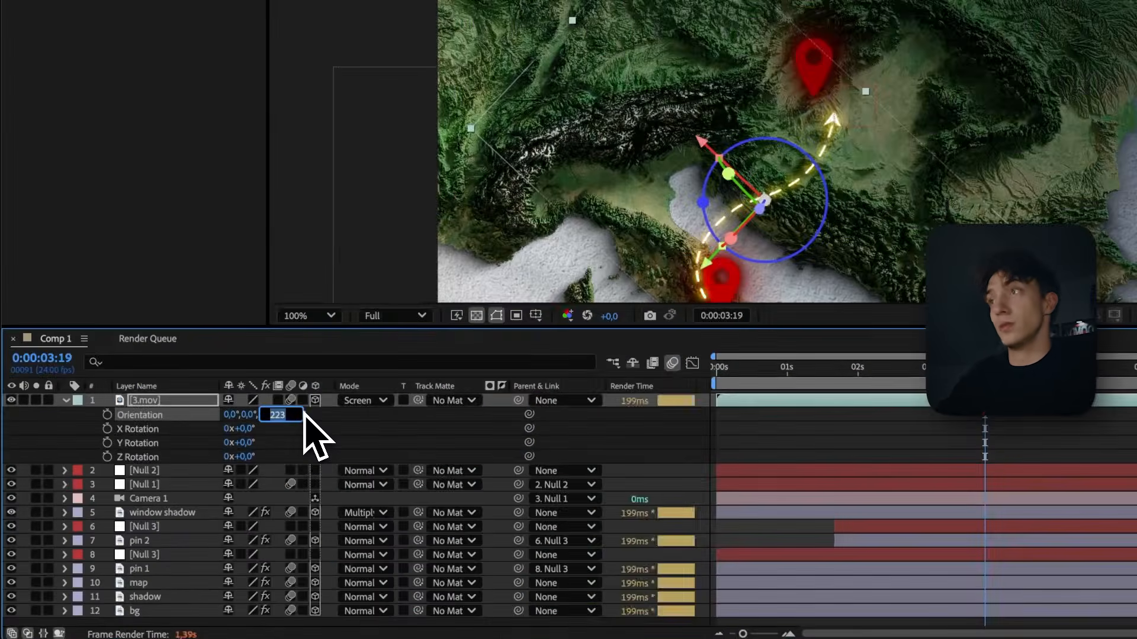
type("213")
key("Return")
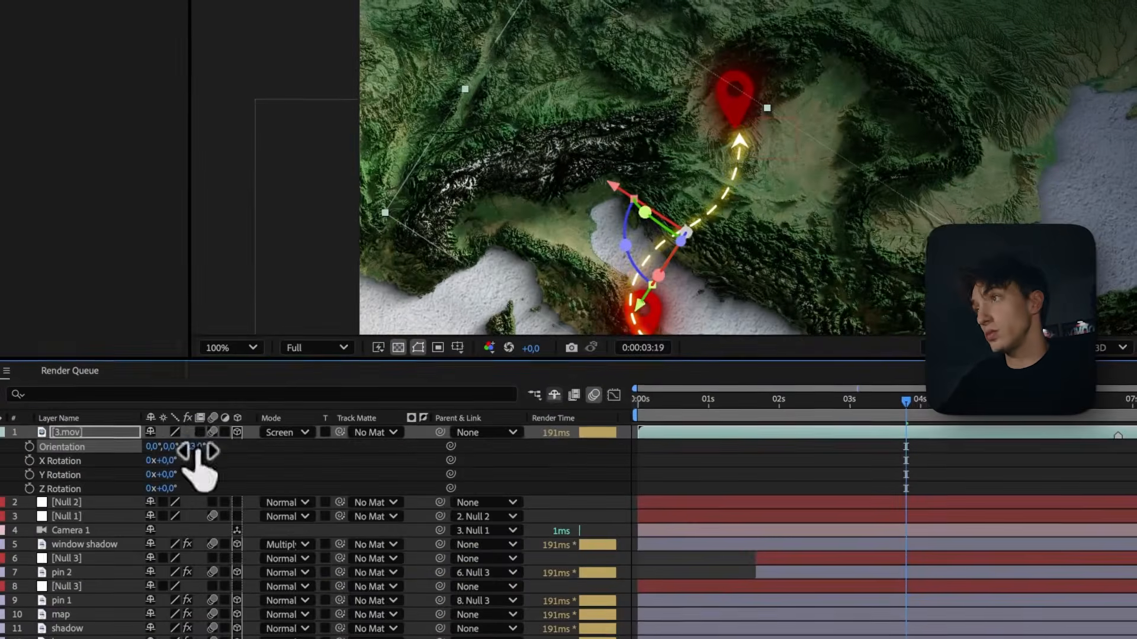
left_click(190, 460)
key("BackSpace")
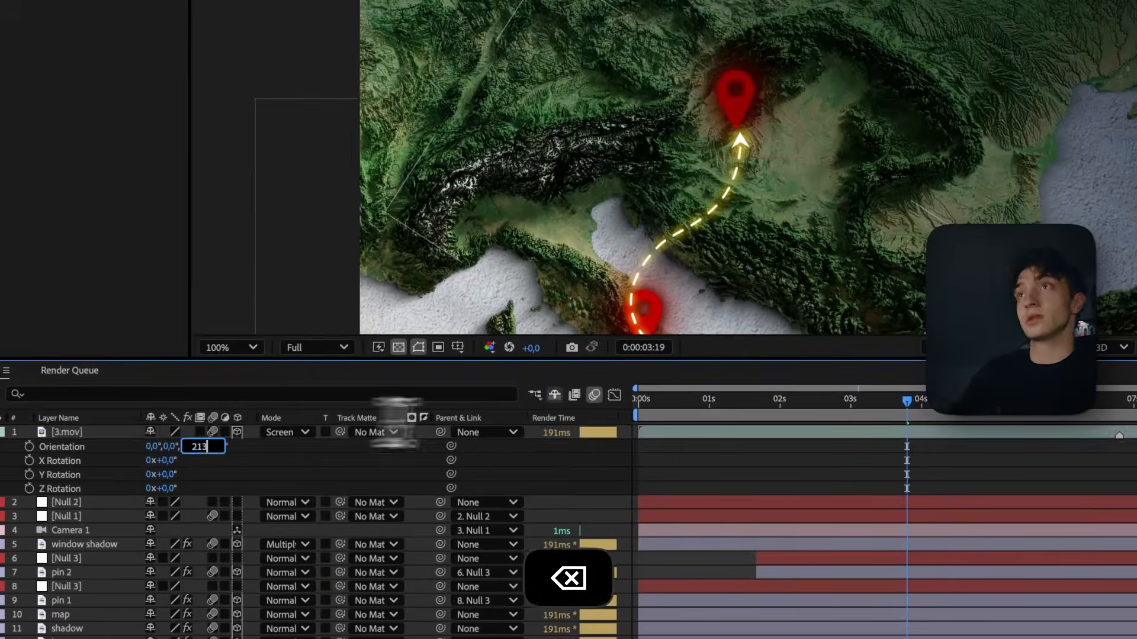
key("BackSpace")
type("0")
key("Return")
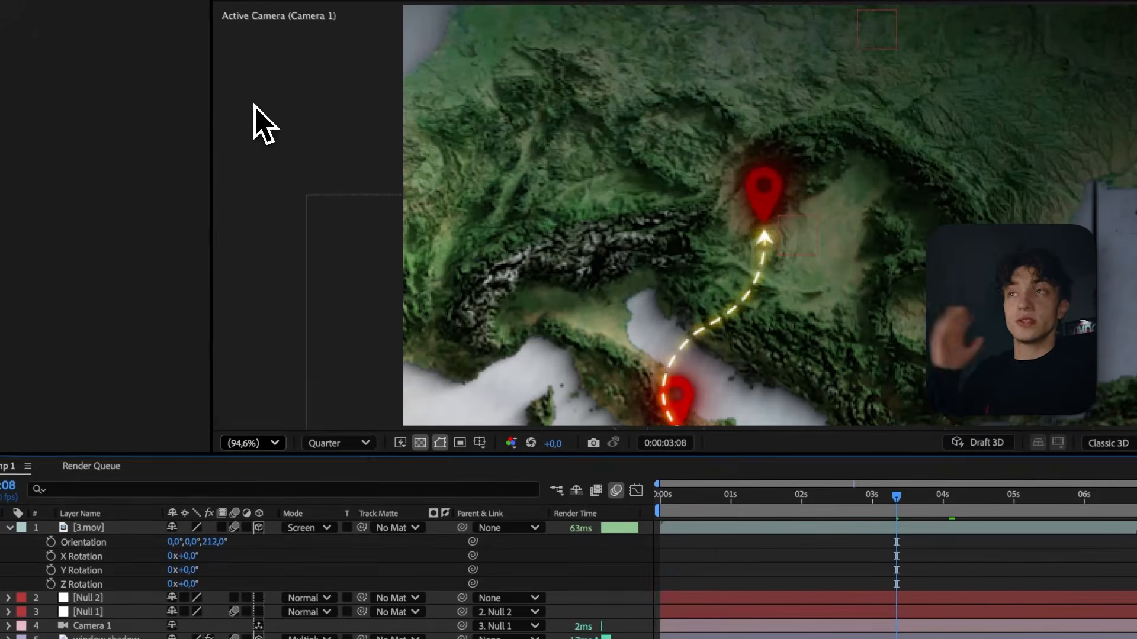
Fit the composition in the viewer and reorder 3.mov to sit between the pin 1 and map layers.
left_click(253, 443)
left_click(260, 113)
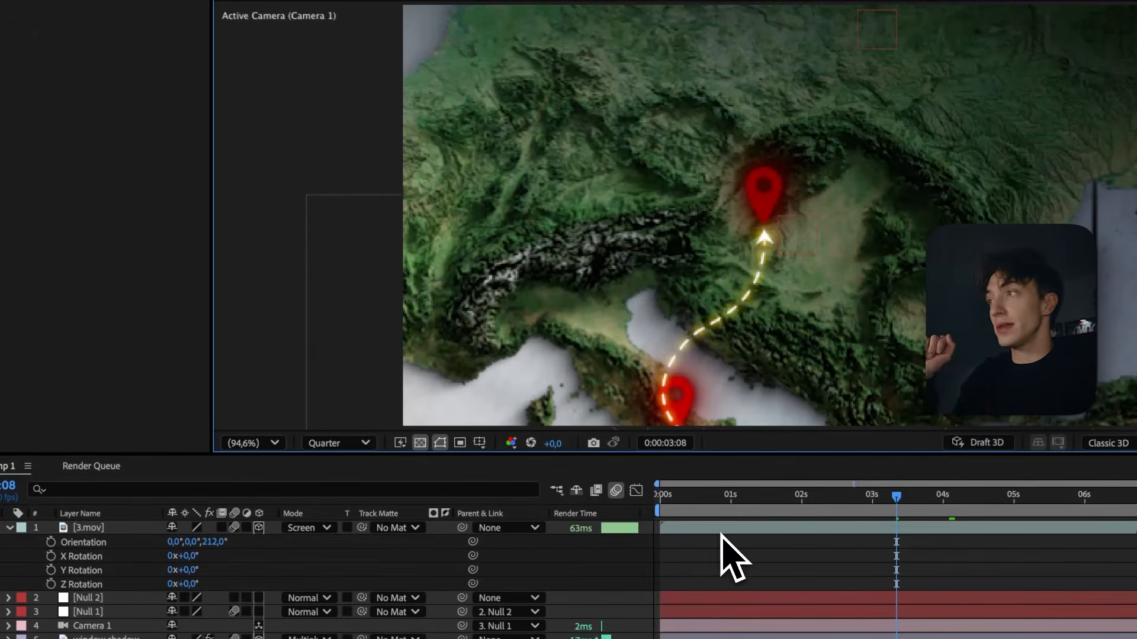
left_click(86, 528)
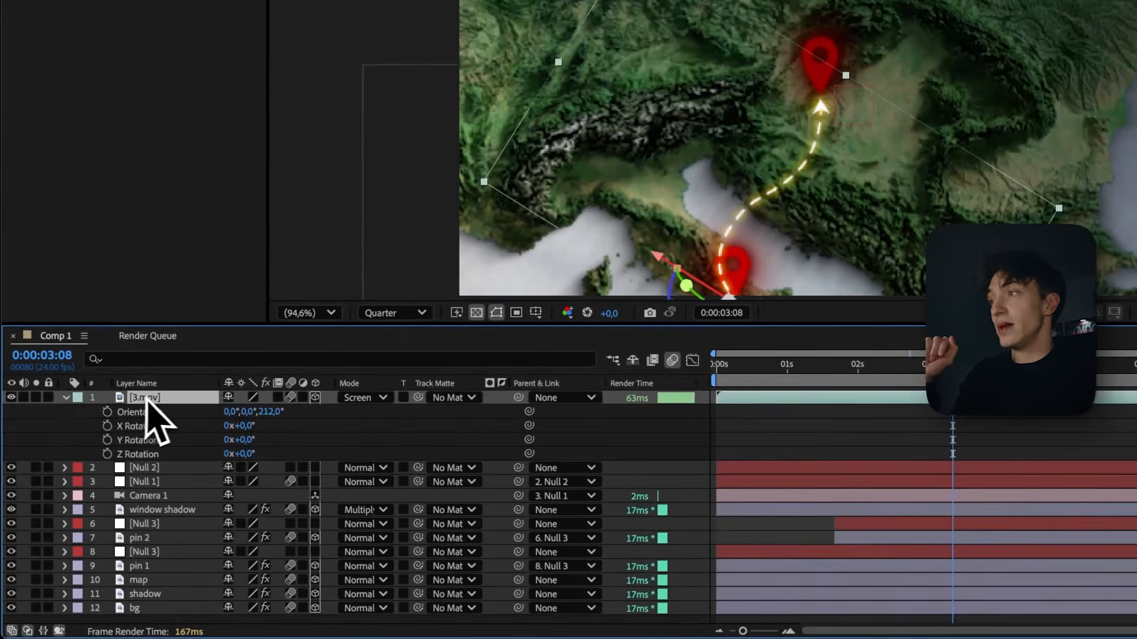
left_click_drag(146, 397, 137, 520)
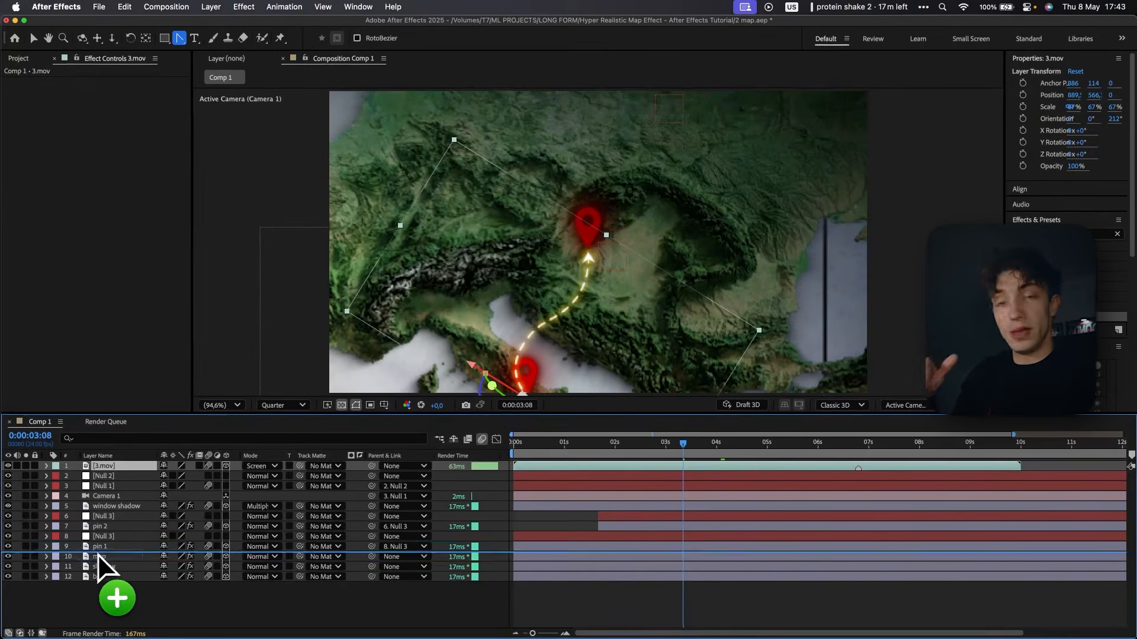
left_click_drag(98, 554, 104, 553)
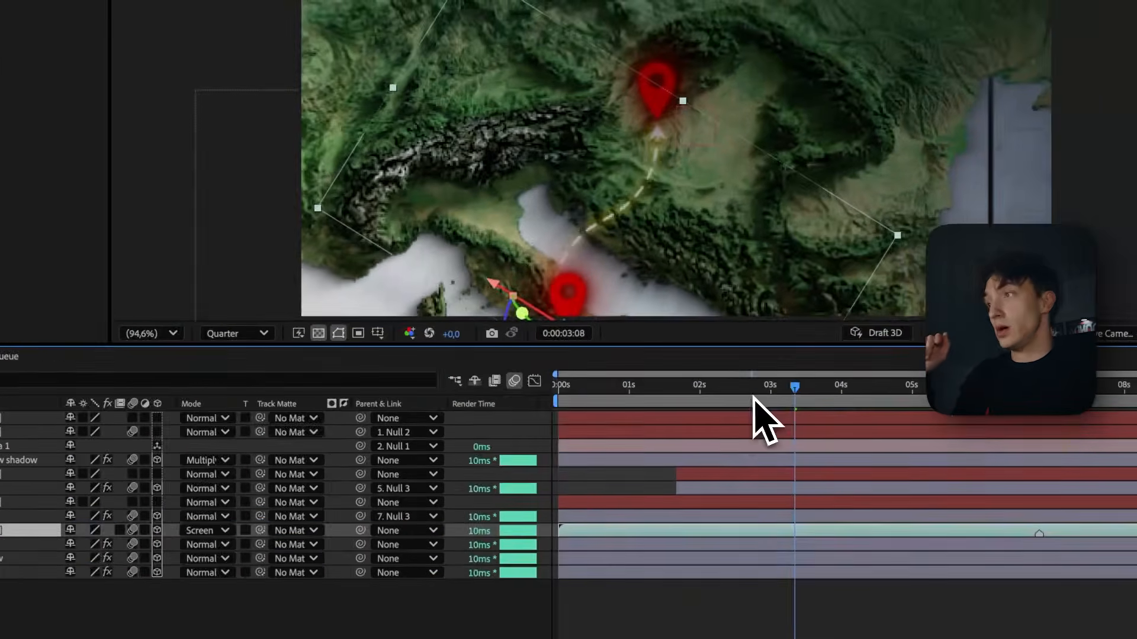
Check the arrow around 0:00:02:18 and rename the 3.mov layer "arrow".
left_click(772, 389)
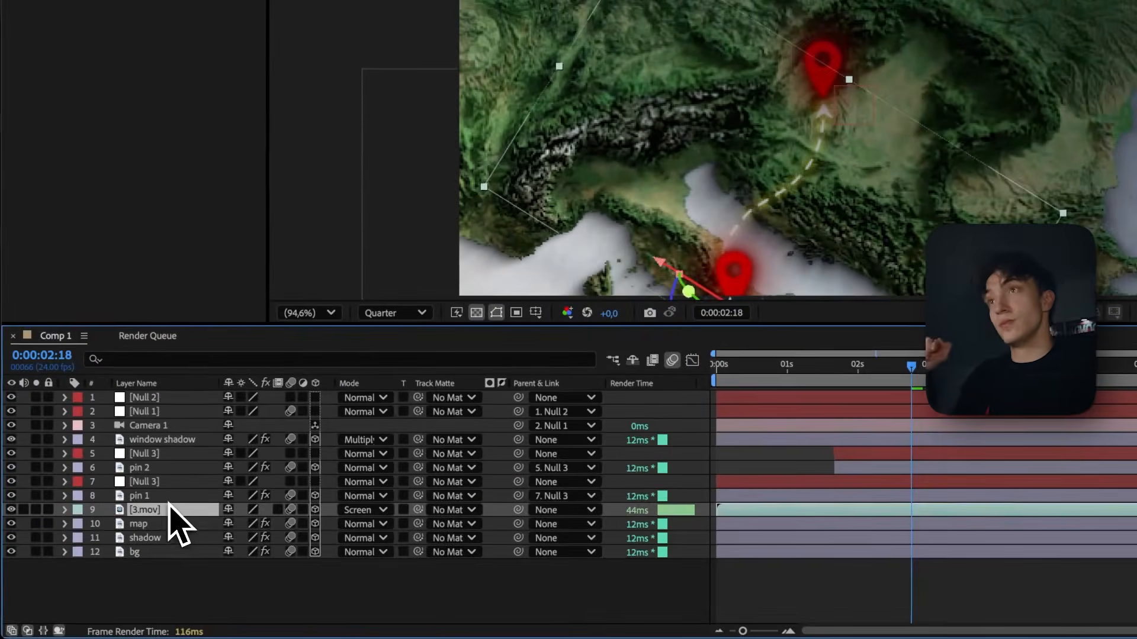
left_click(172, 500)
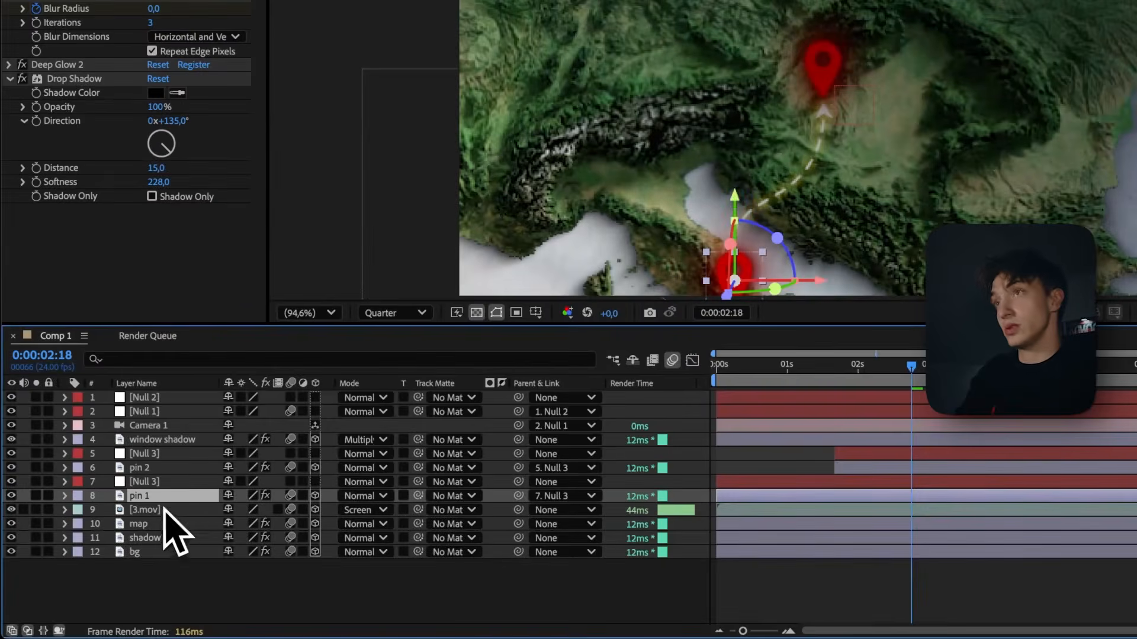
left_click(169, 510)
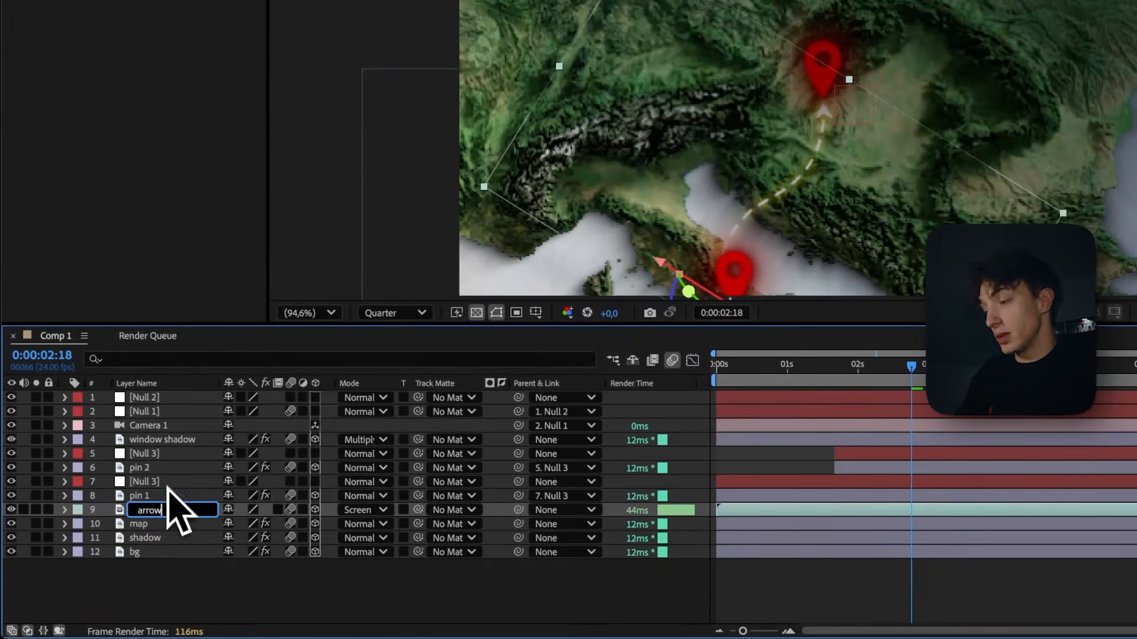
type("arrow")
key("Return")
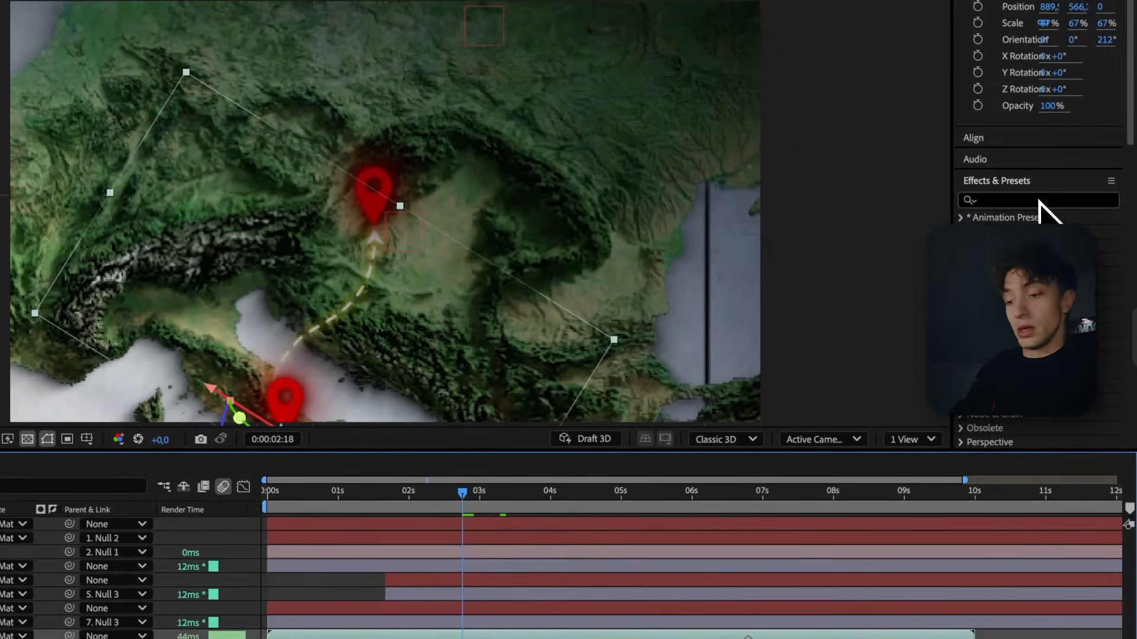
Try tinting the arrow layer with Tint, mapping white to a light red.
type("tint")
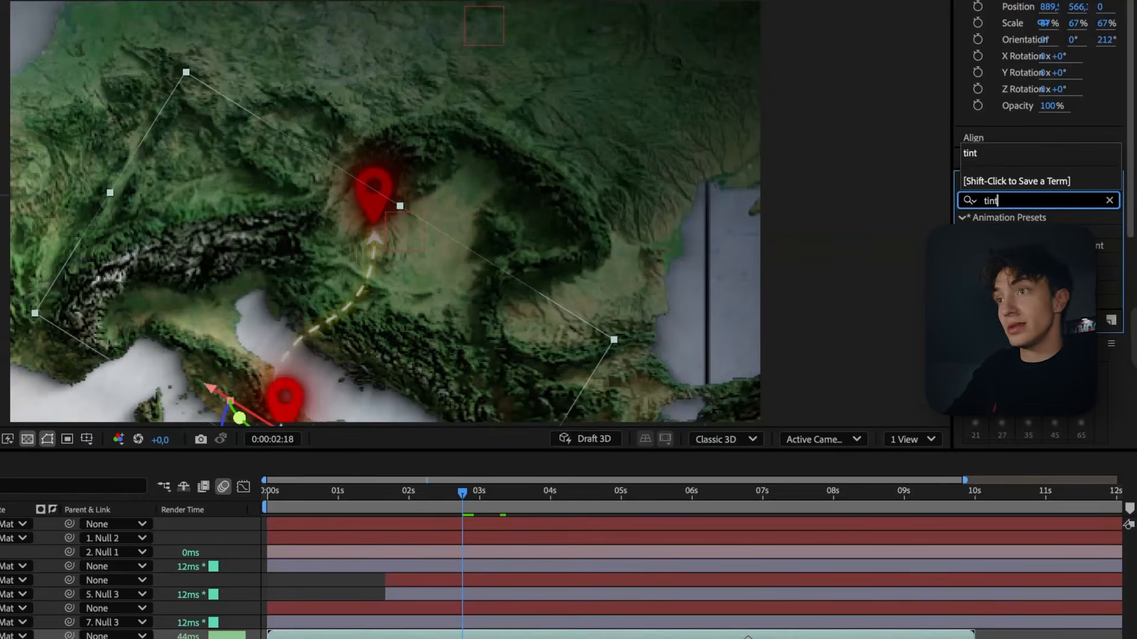
left_click_drag(1000, 273, 334, 634)
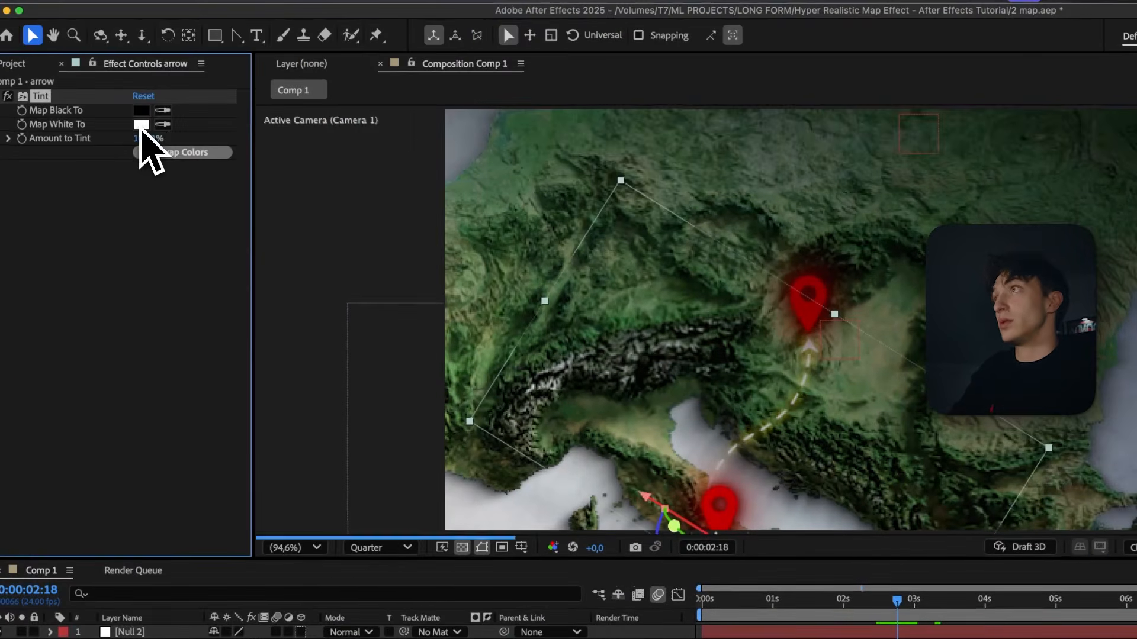
left_click(148, 125)
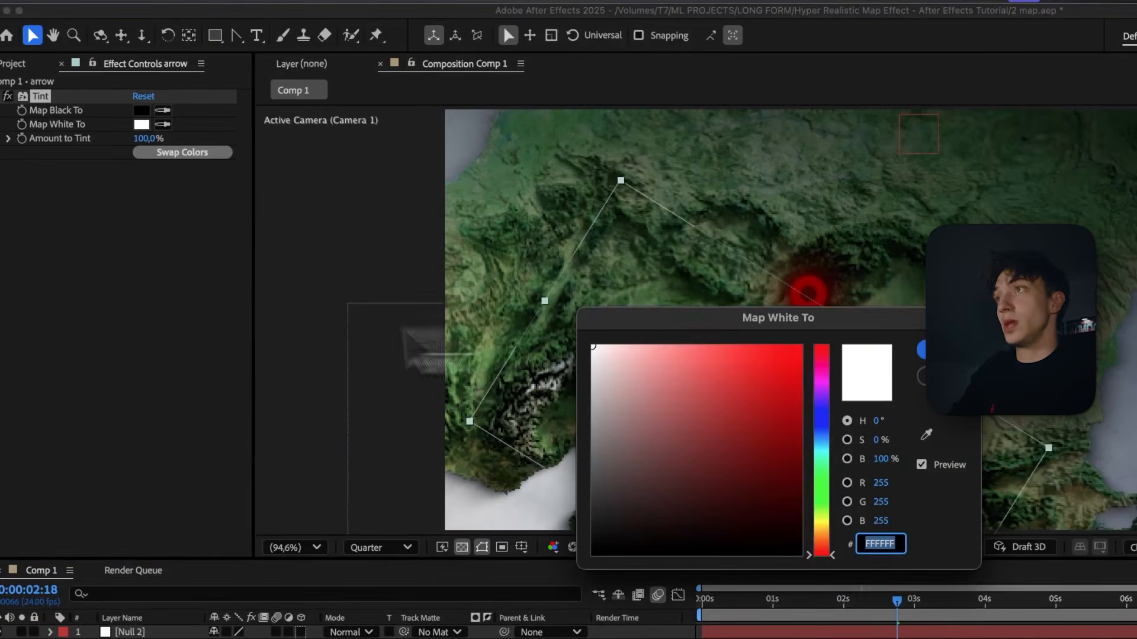
left_click(707, 362)
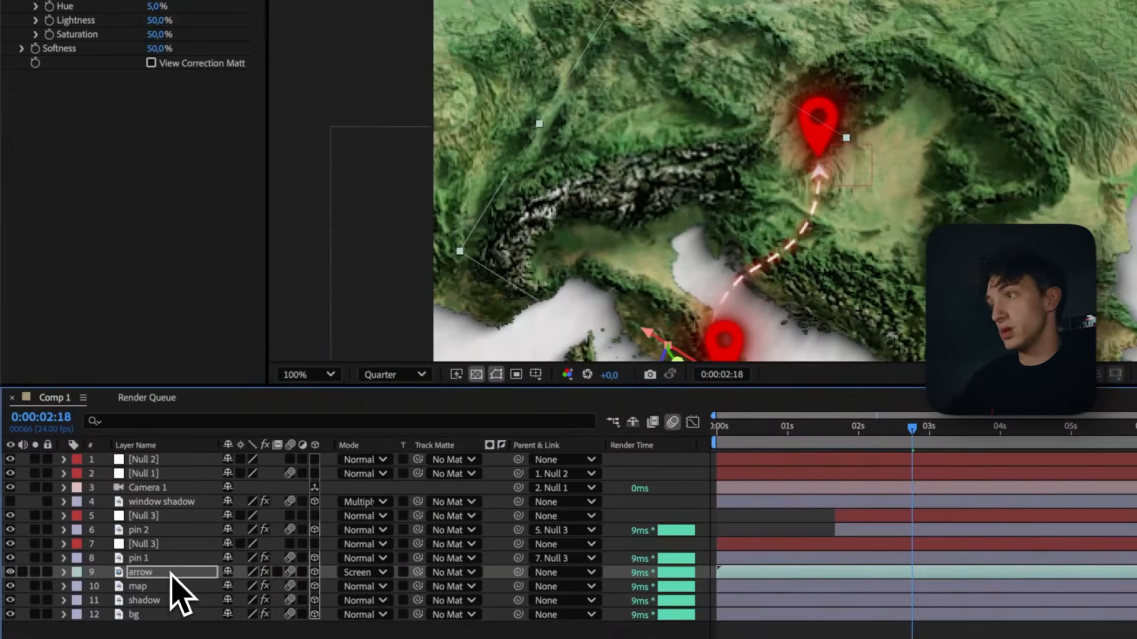
Duplicate the arrow layer and save the project.
key("super+c")
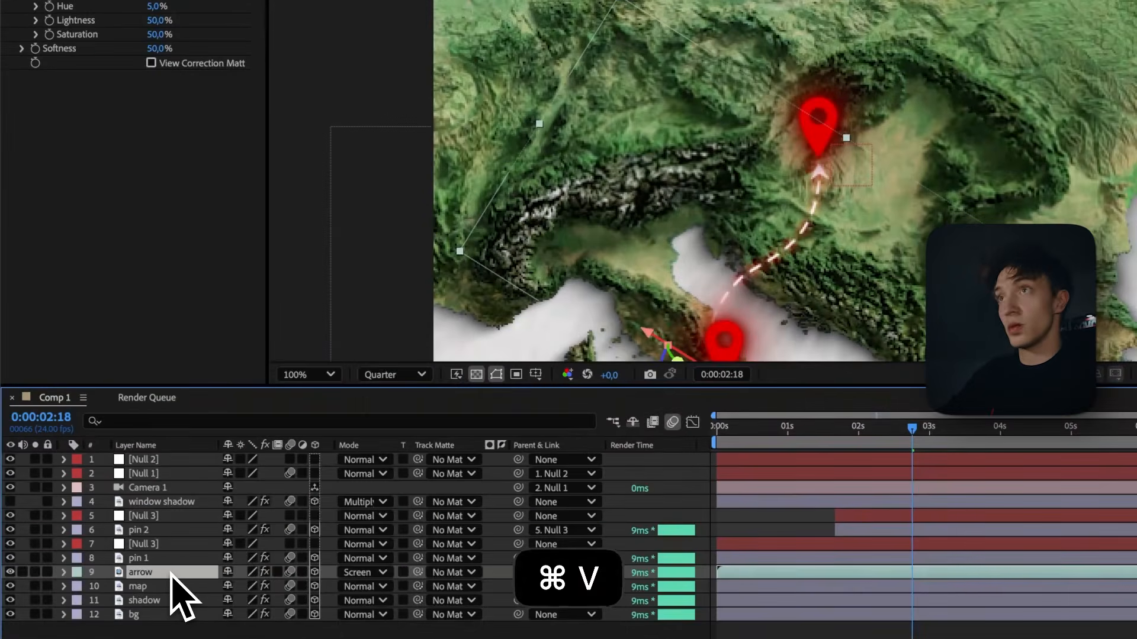
key("super+v")
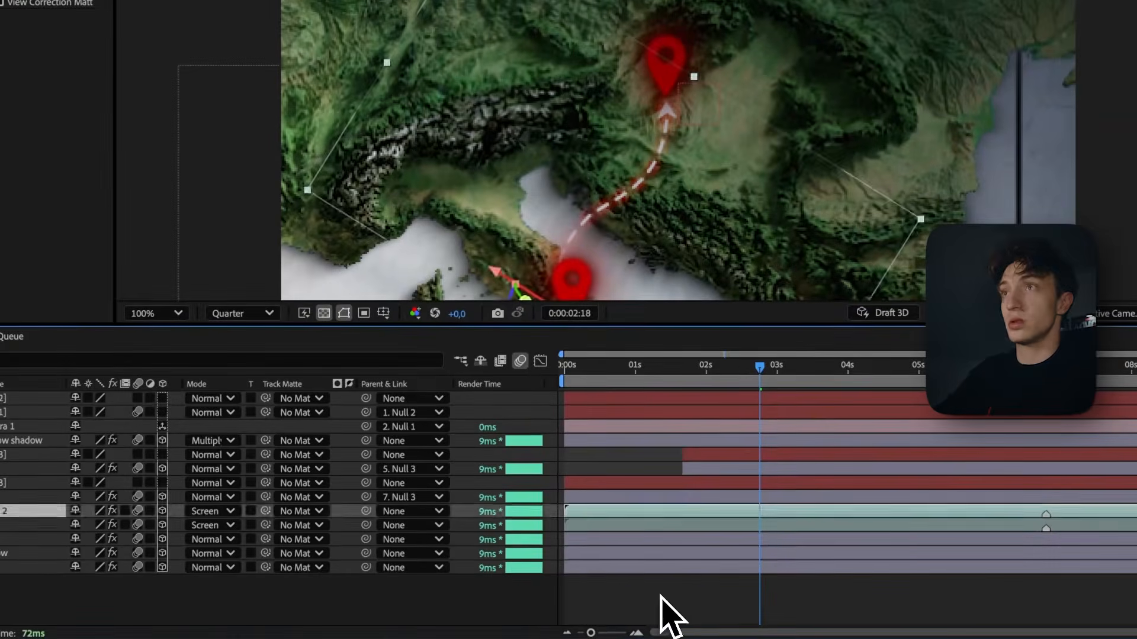
key("super+s")
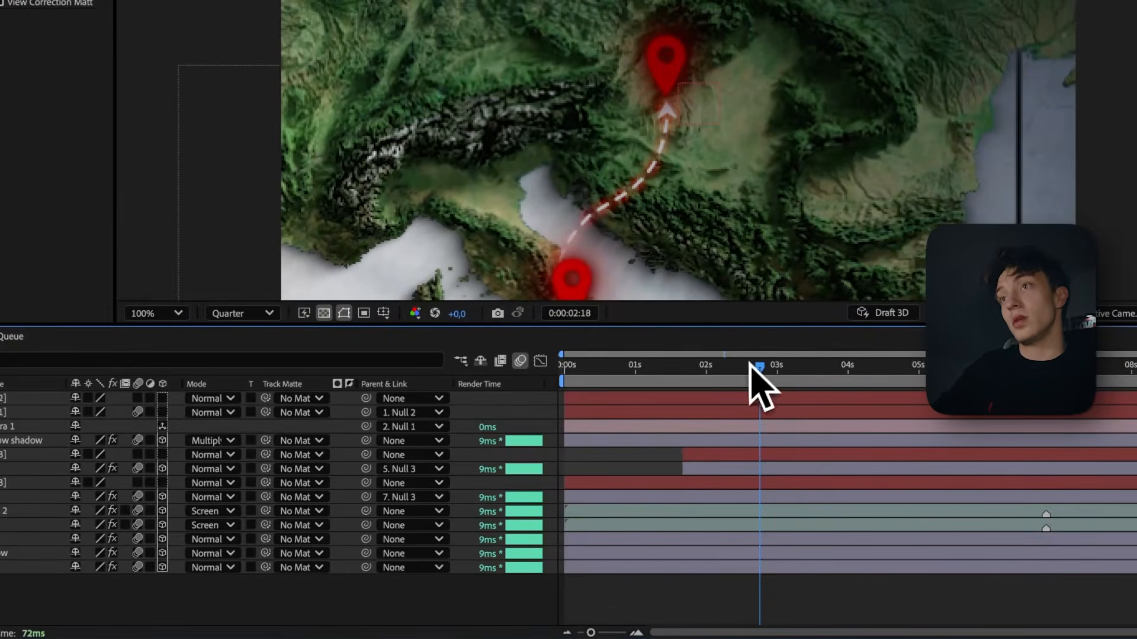
Play the animation from the start and check the arrow against the first pin around 0:00:01:05.
left_click_drag(750, 372, 538, 375)
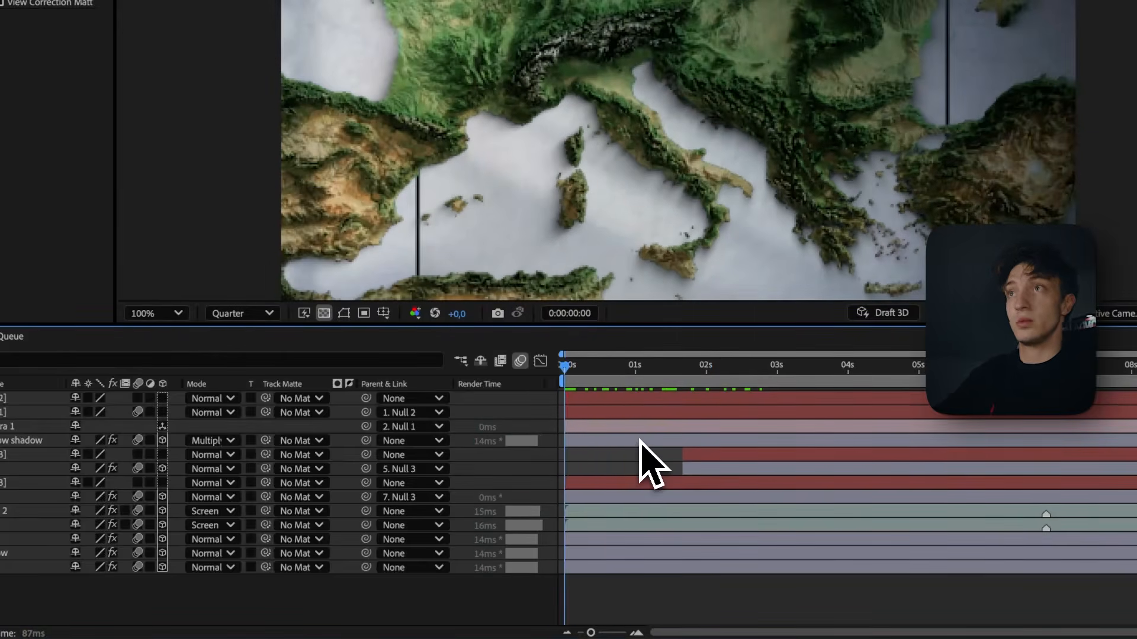
key("space")
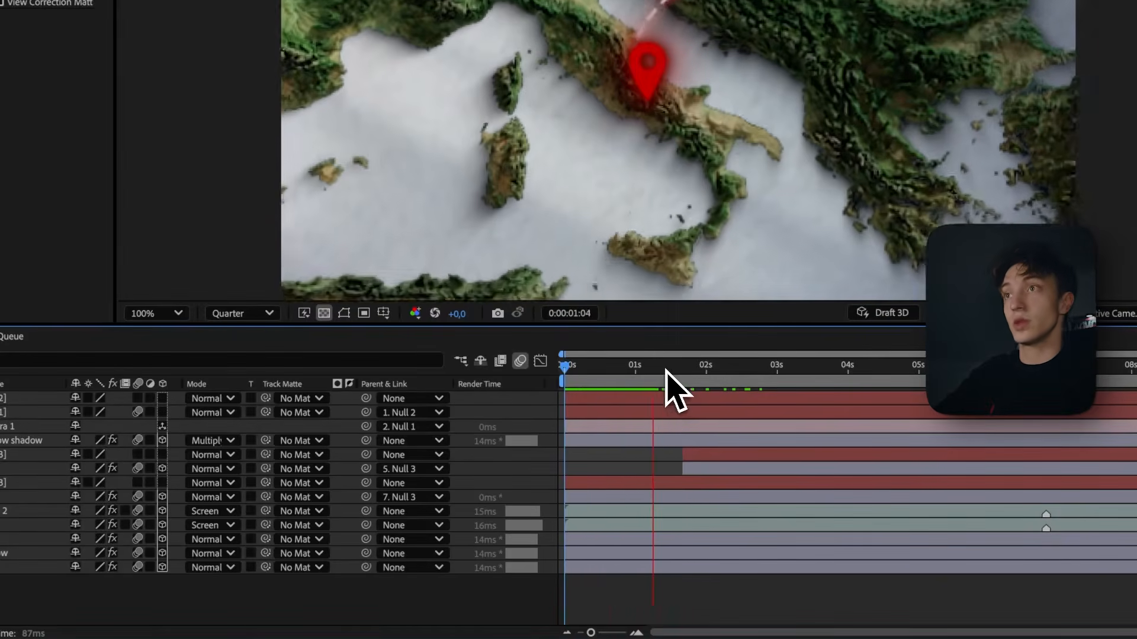
left_click(642, 372)
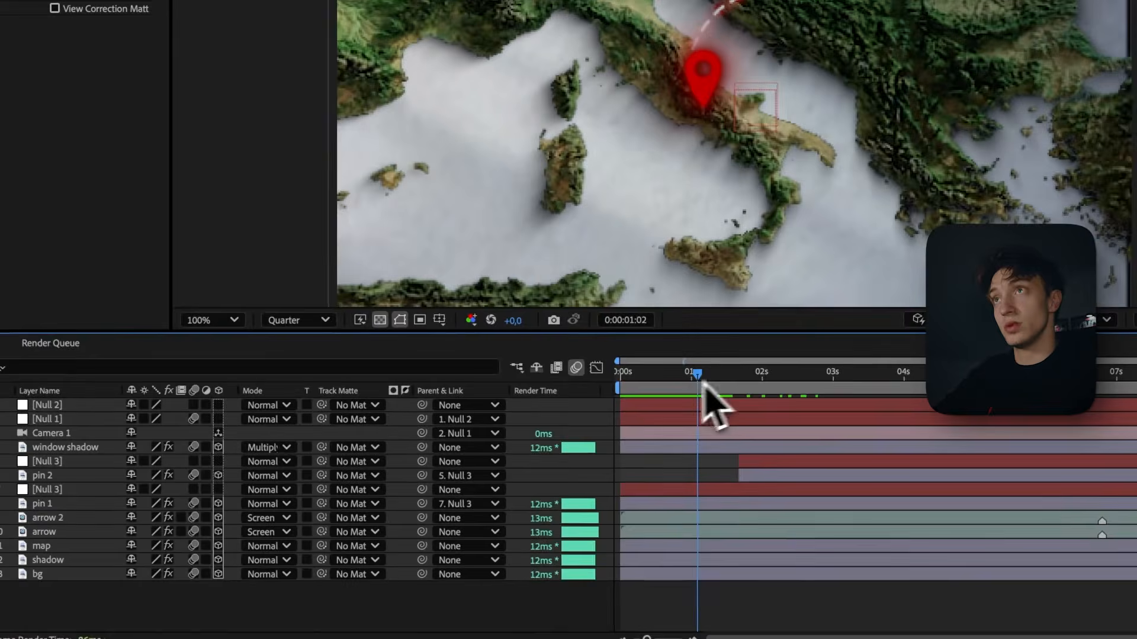
left_click_drag(703, 383, 706, 396)
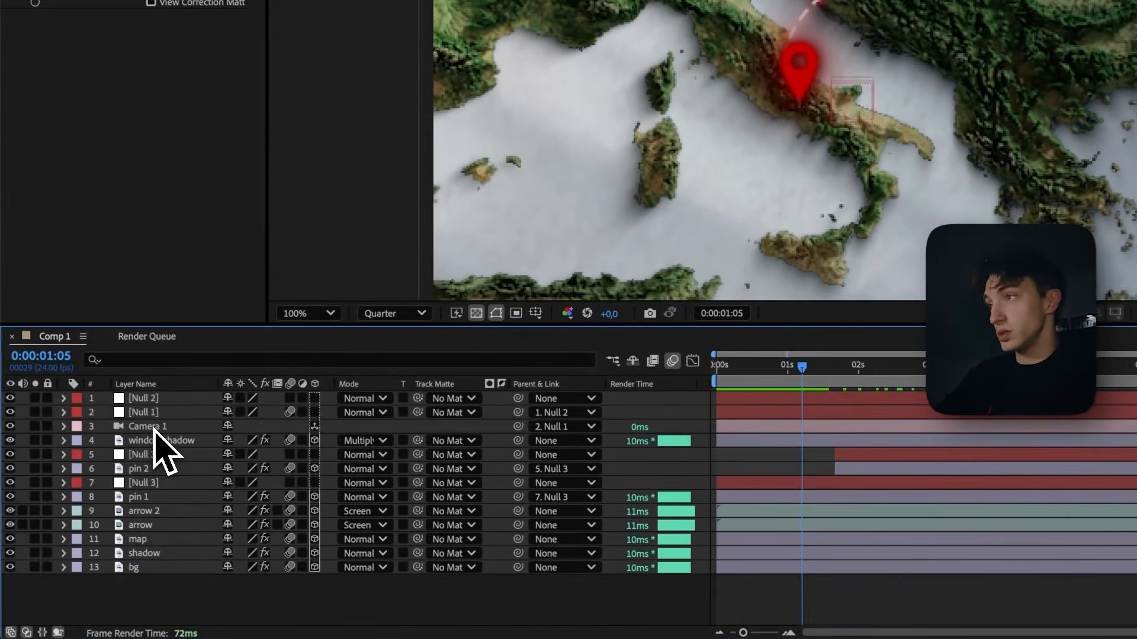
Reveal Null 2's position keyframes and move both arrow layers to start at its first keyframe, 0:00:01:00.
left_click(146, 427)
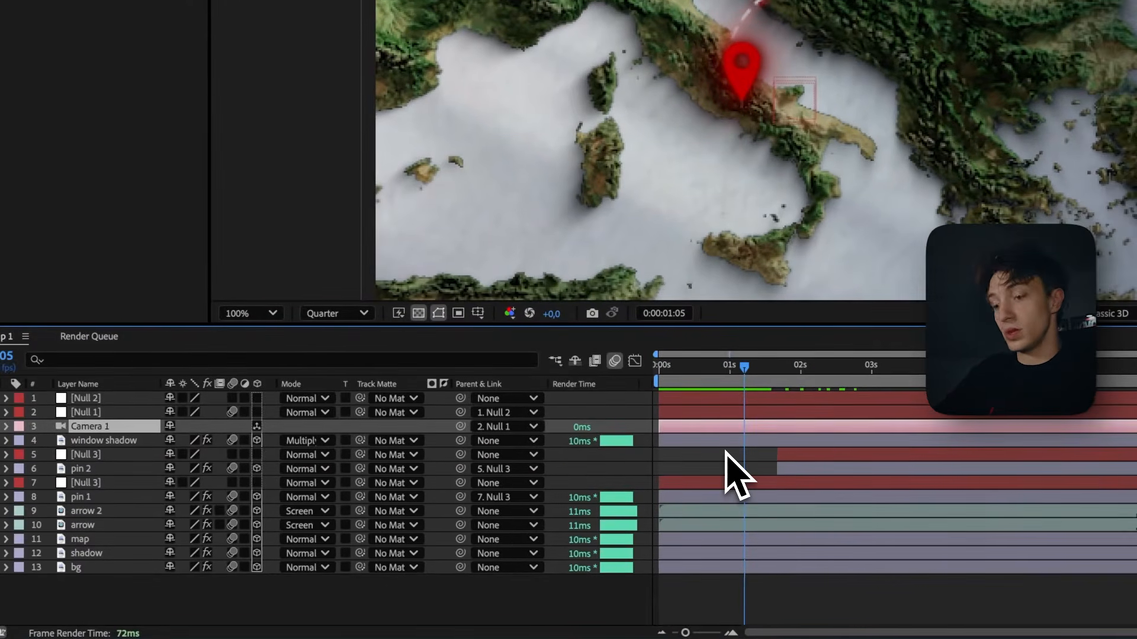
key("p")
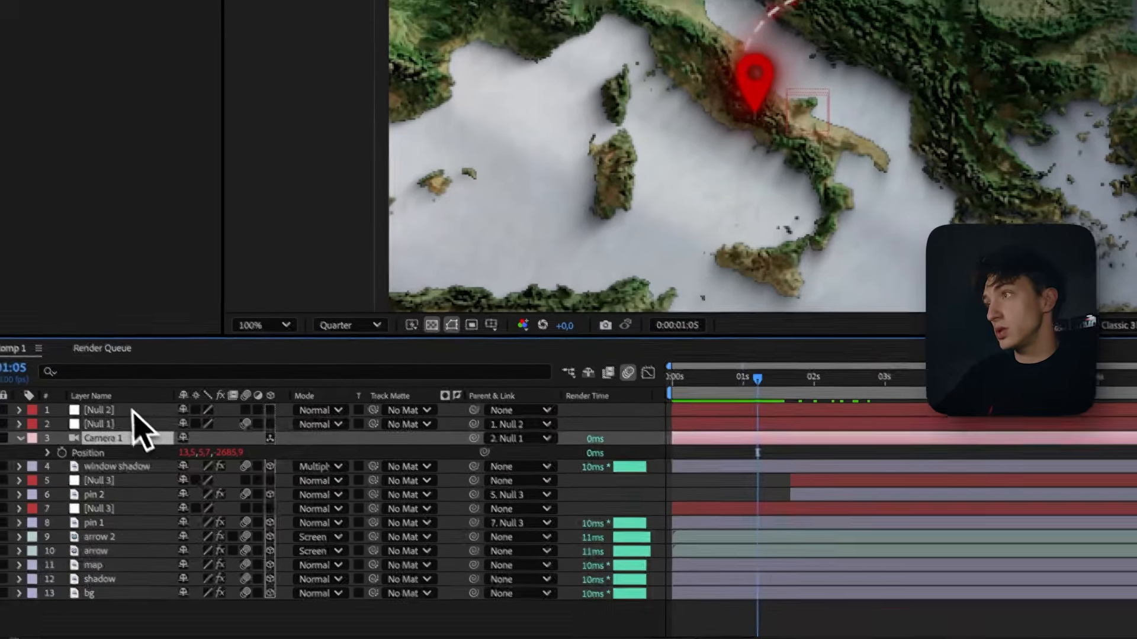
key("p")
left_click(734, 410)
key("p")
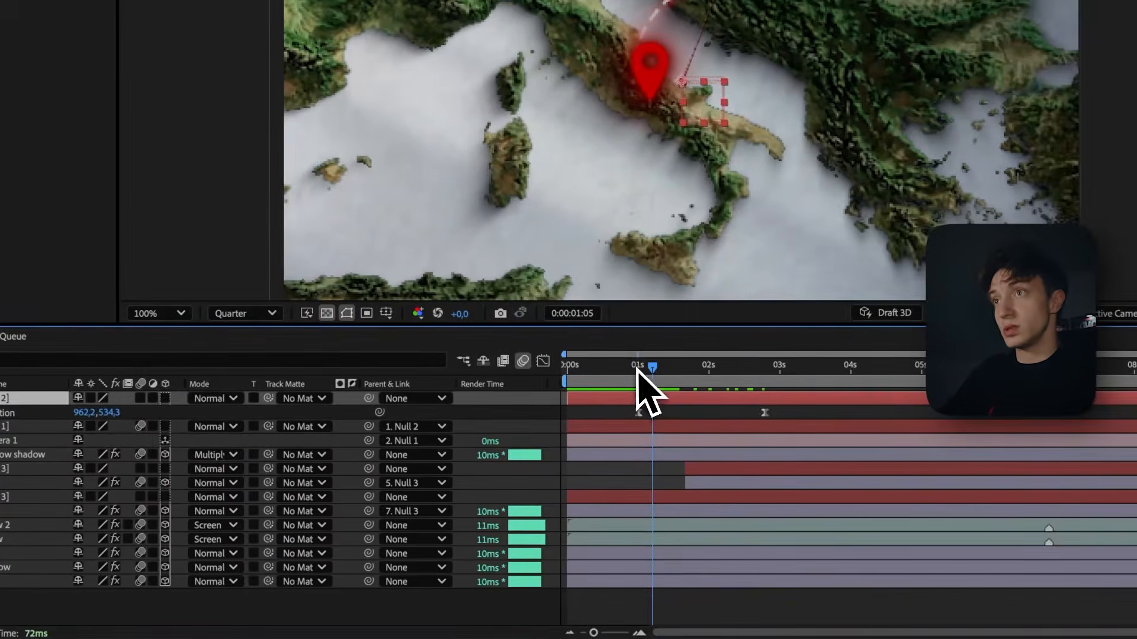
left_click(688, 377)
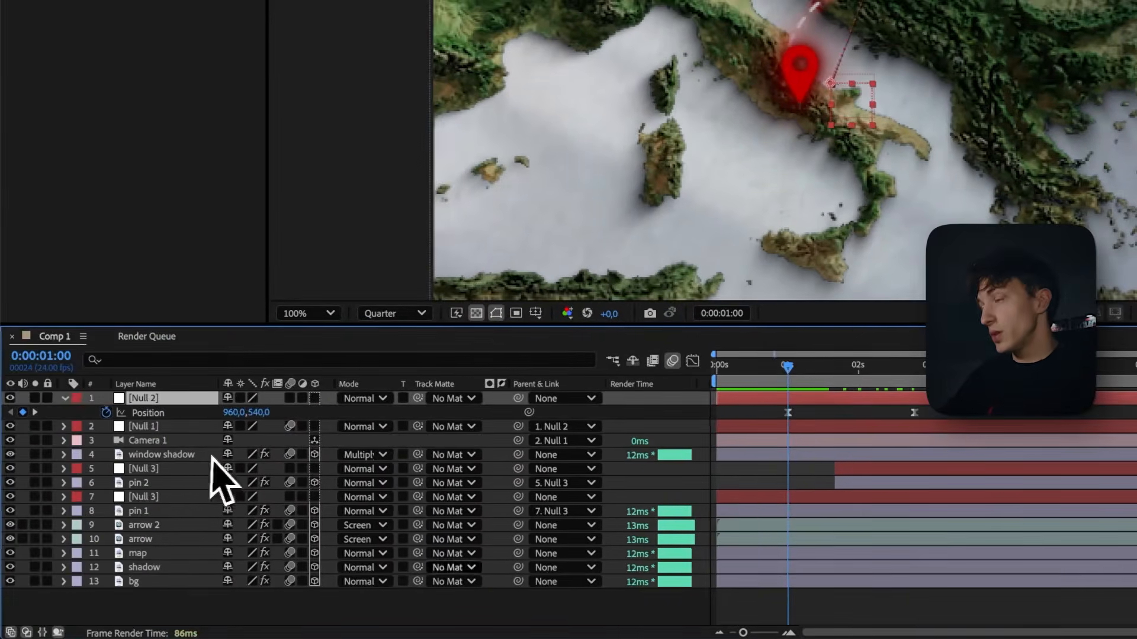
left_click(171, 534)
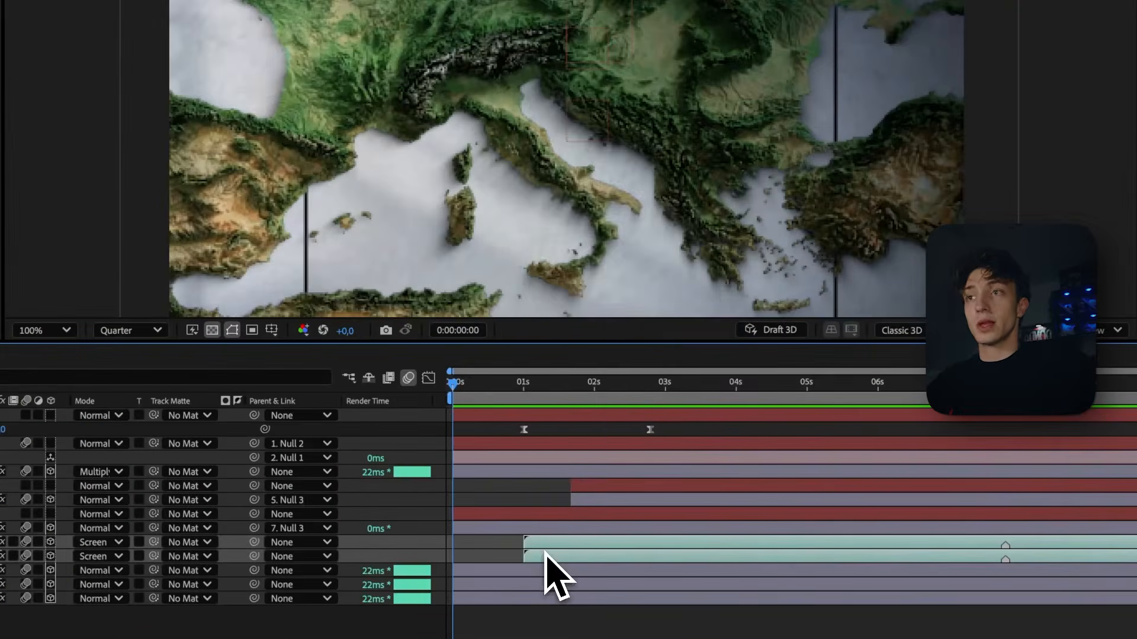
Enable time remapping on both arrow layers and preview the result.
right_click(588, 468)
mouse_move(681, 239)
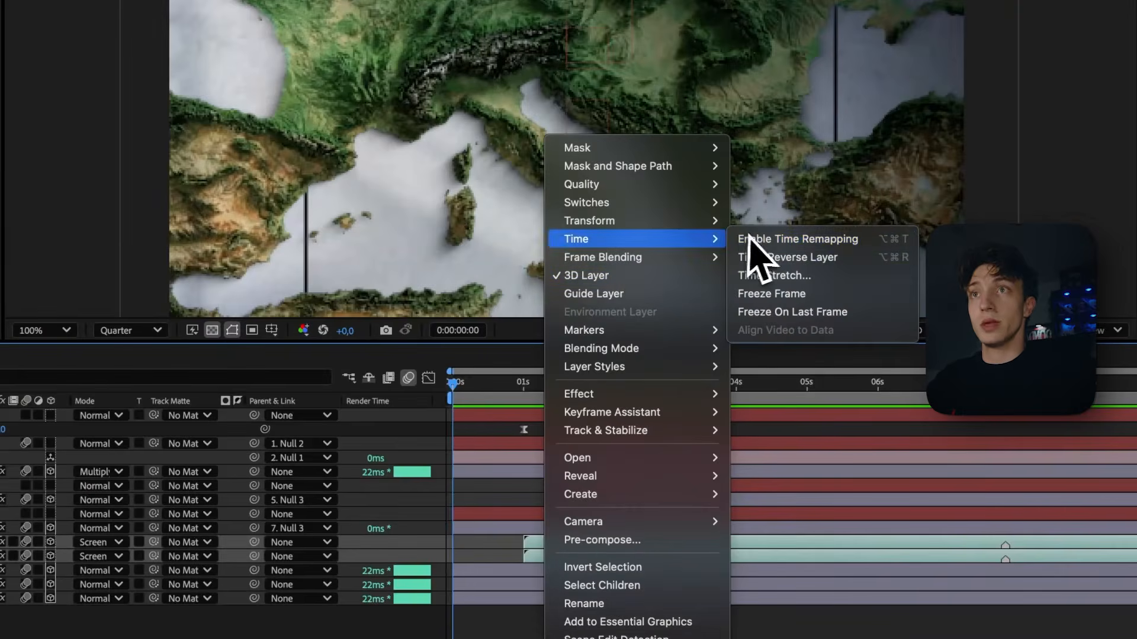
left_click(747, 240)
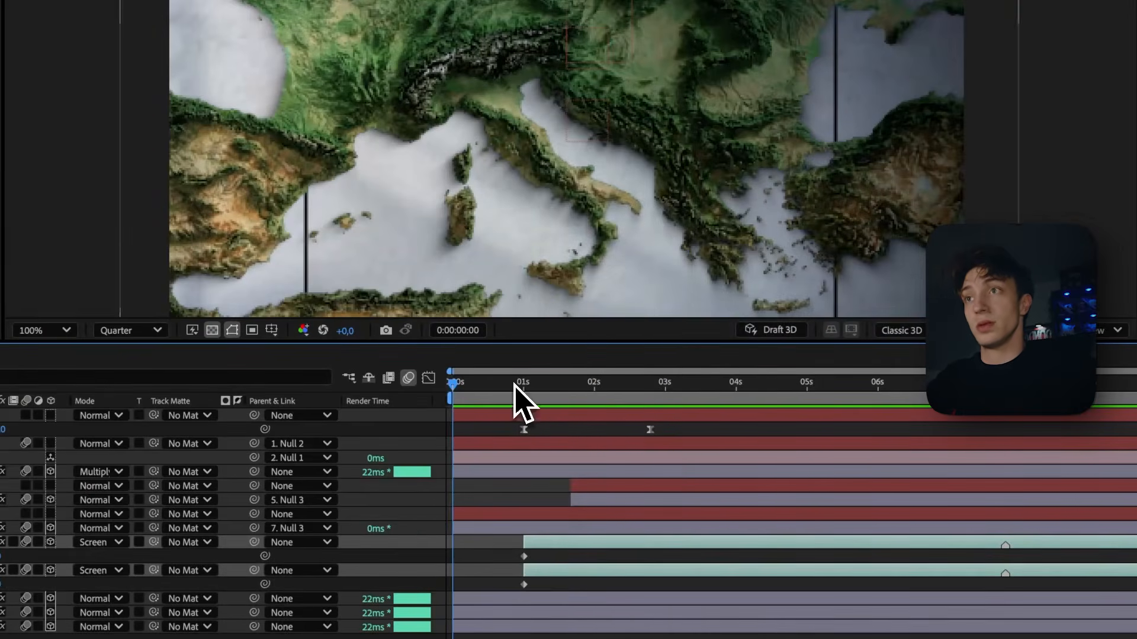
key("space")
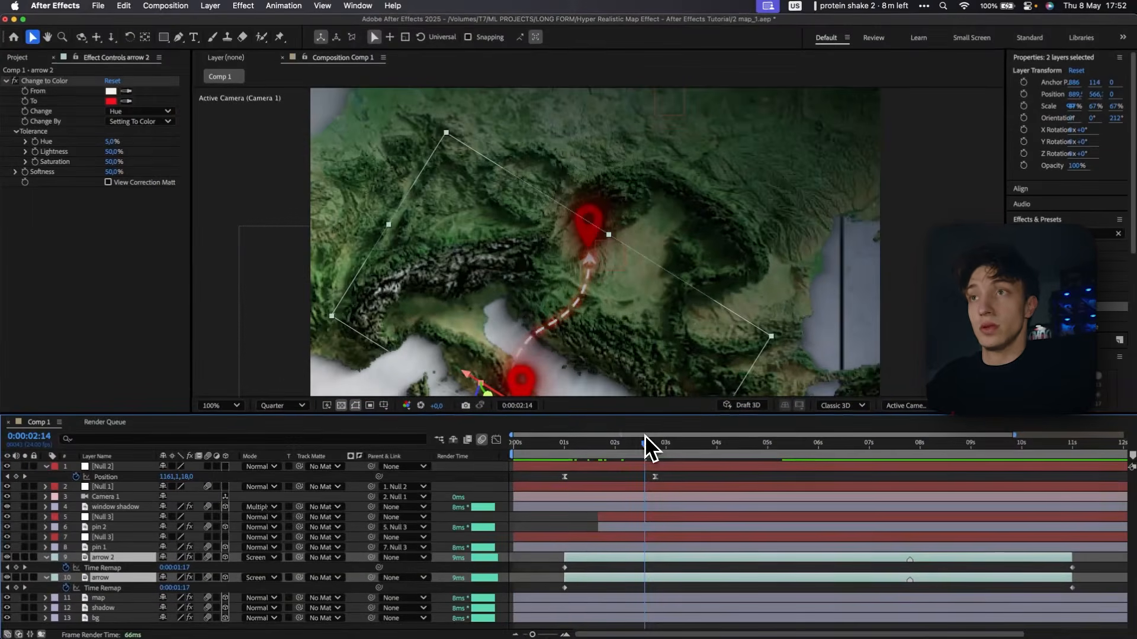
Add Time Remap keyframes at 0:00:02:14 on both arrow layers and delete their final keyframes.
left_click_drag(644, 441, 647, 441)
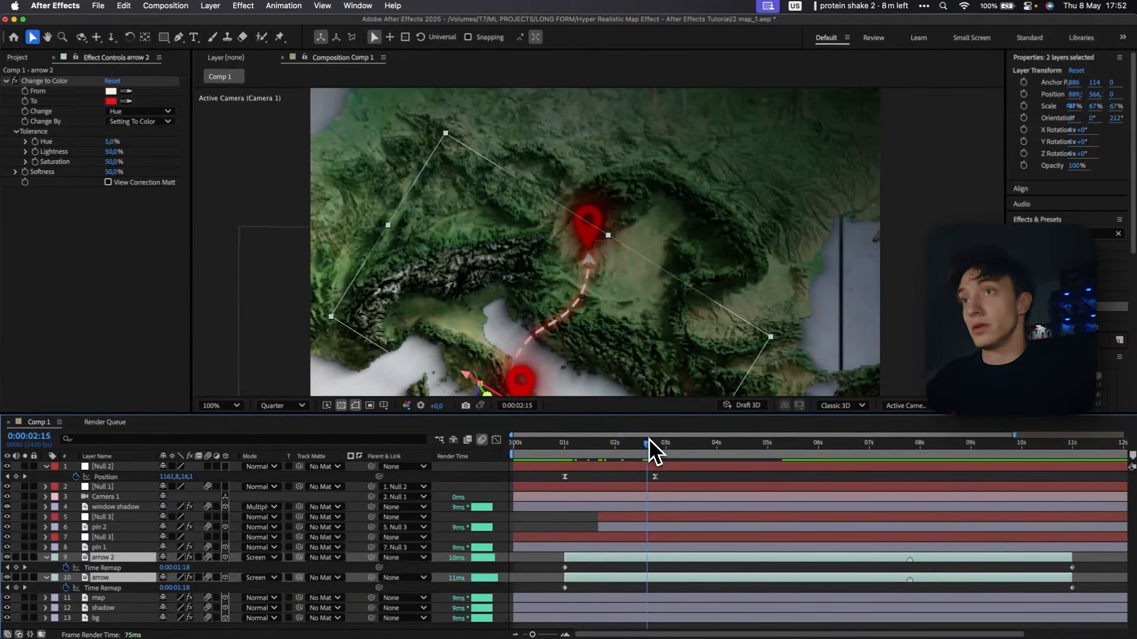
left_click(649, 441)
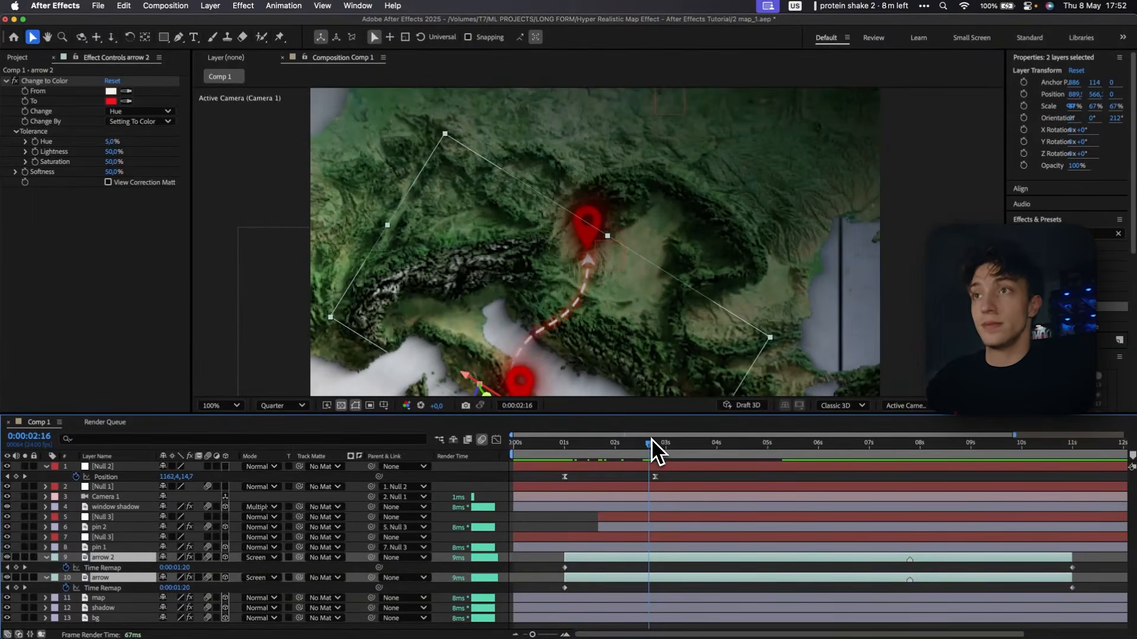
left_click_drag(651, 441, 653, 443)
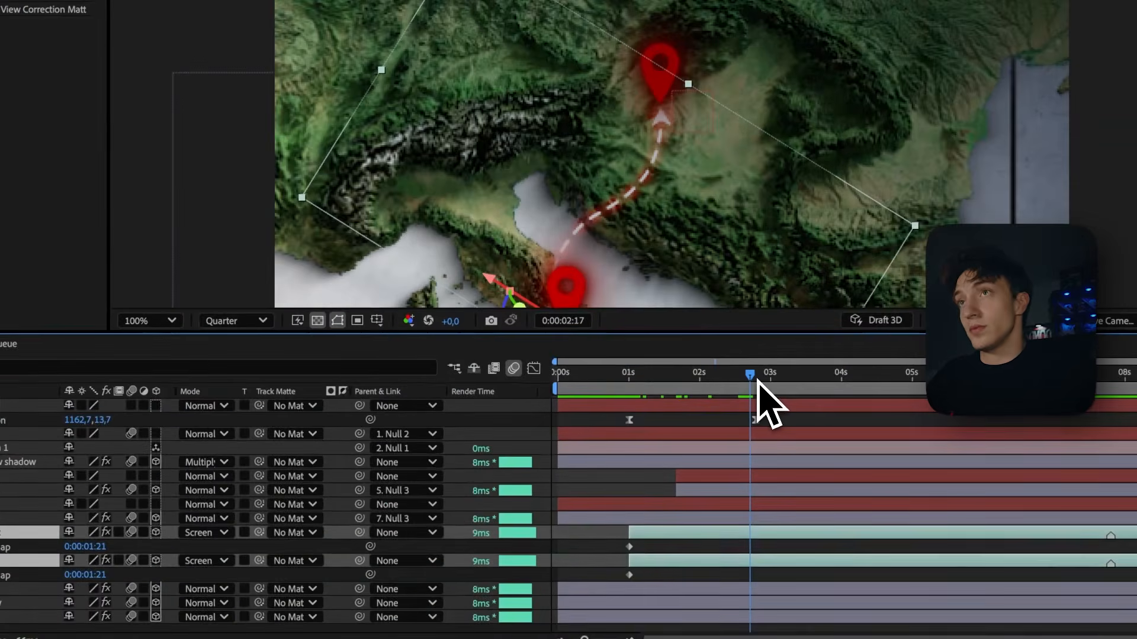
key("super+z")
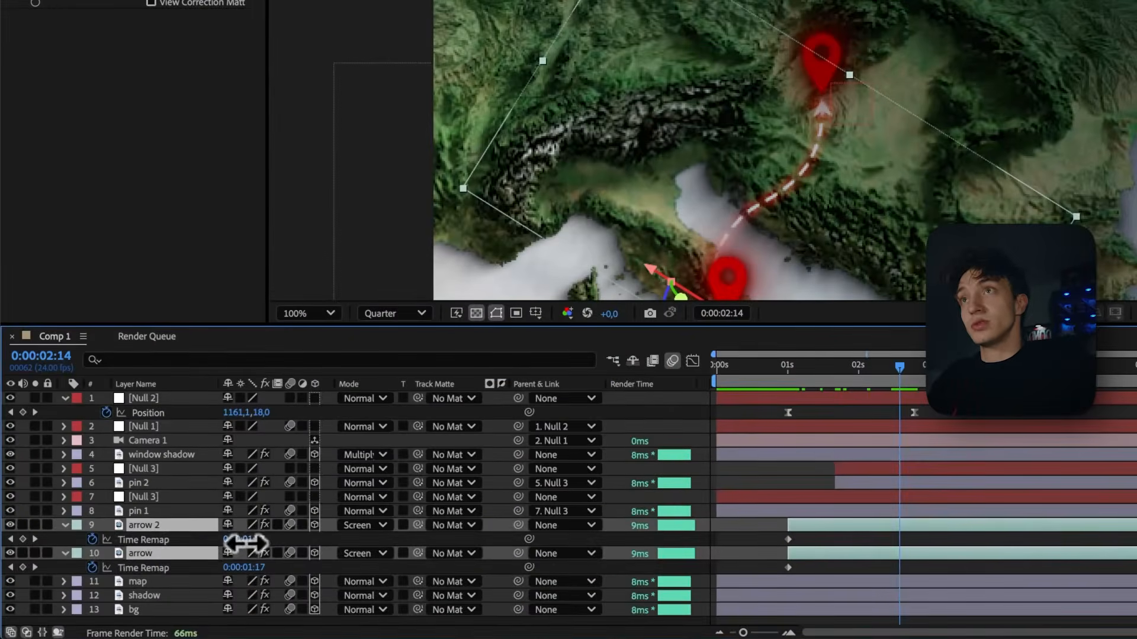
mouse_move(244, 543)
left_mouse_down()
mouse_move(219, 544)
mouse_move(234, 545)
left_mouse_up()
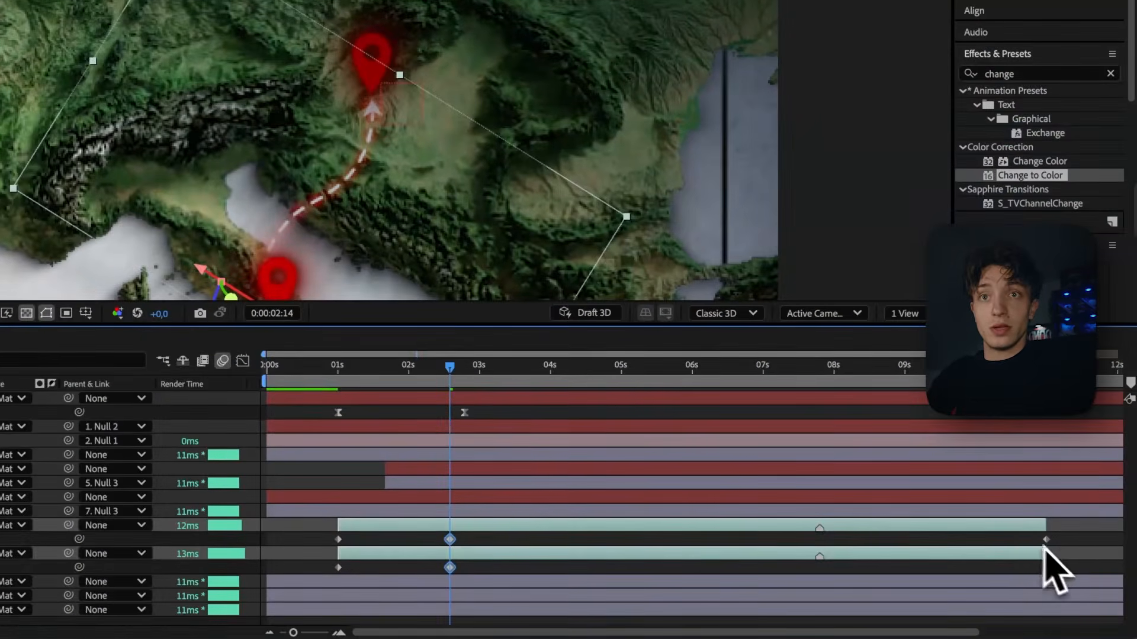
left_click(1046, 539)
key("super+x")
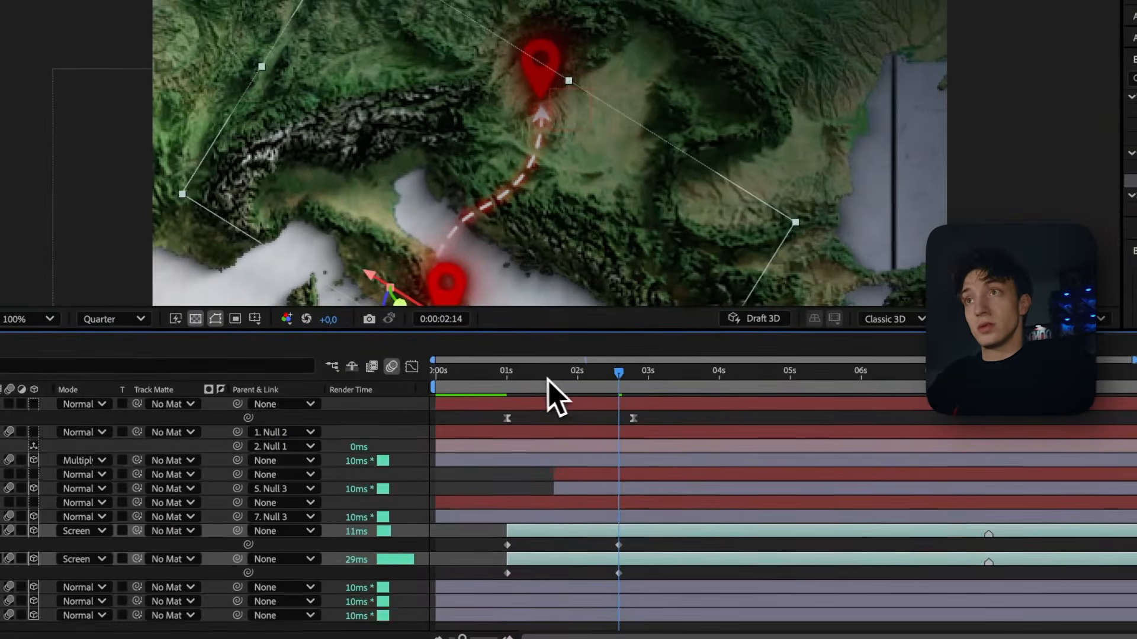
Play back the arrow's growth from about 0:00:01:00 to check its timing against the pins and camera move.
left_click_drag(530, 373, 504, 373)
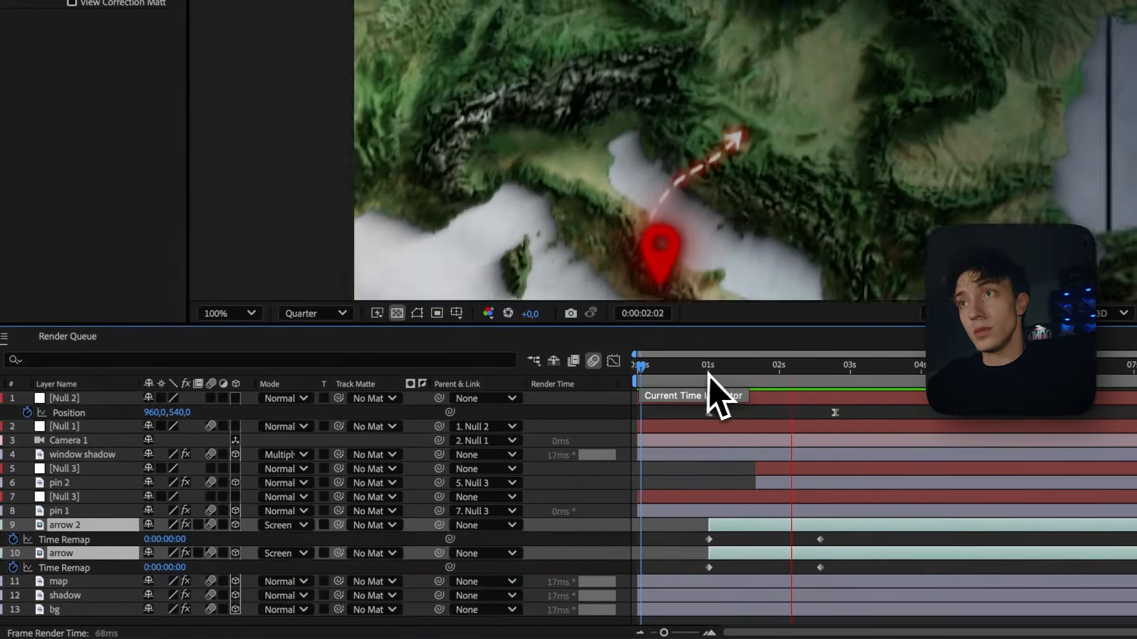
key("space")
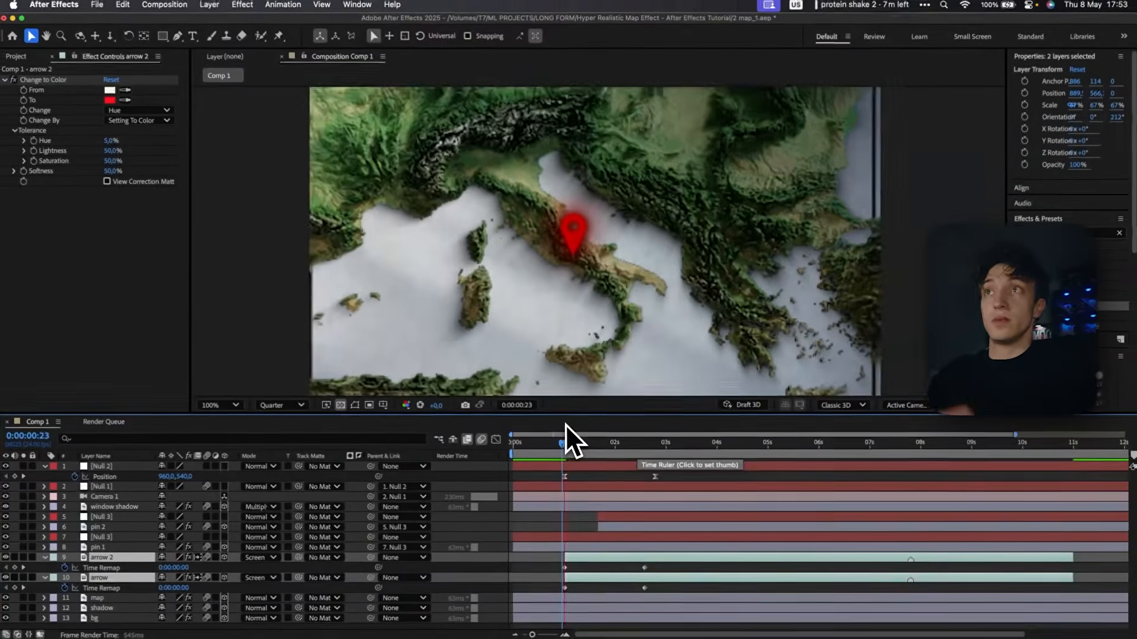
key("space")
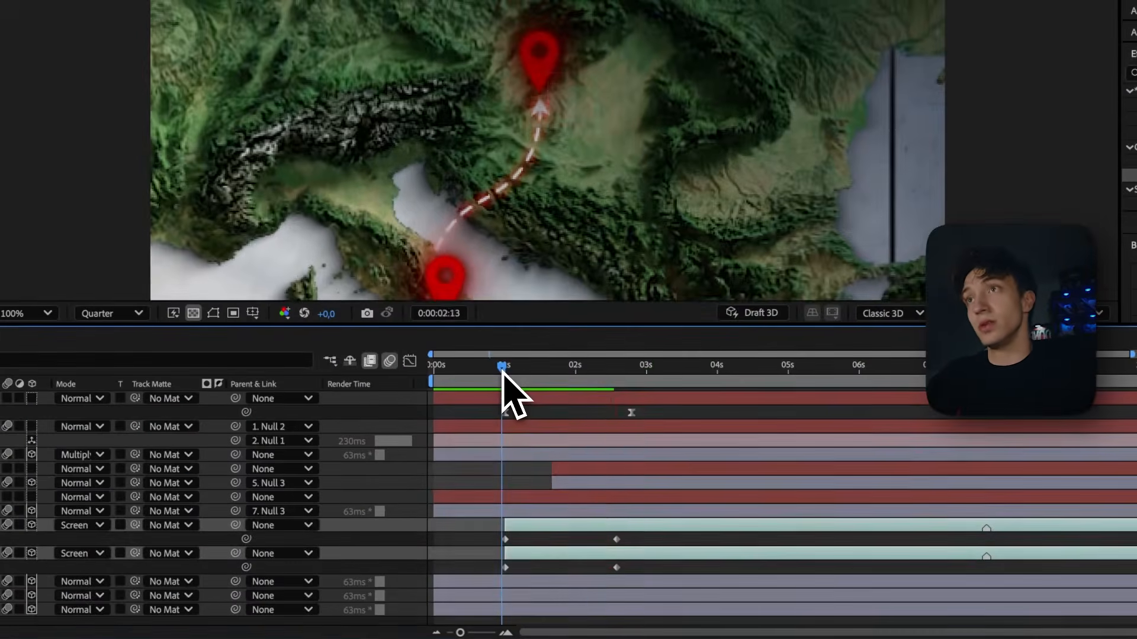
key("space")
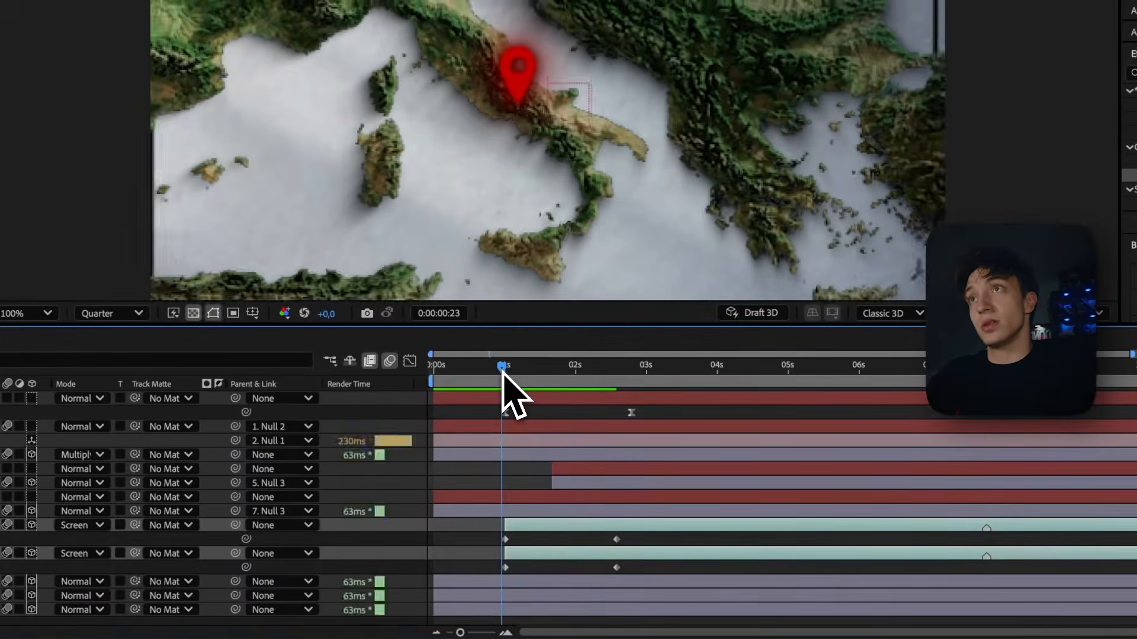
key("space")
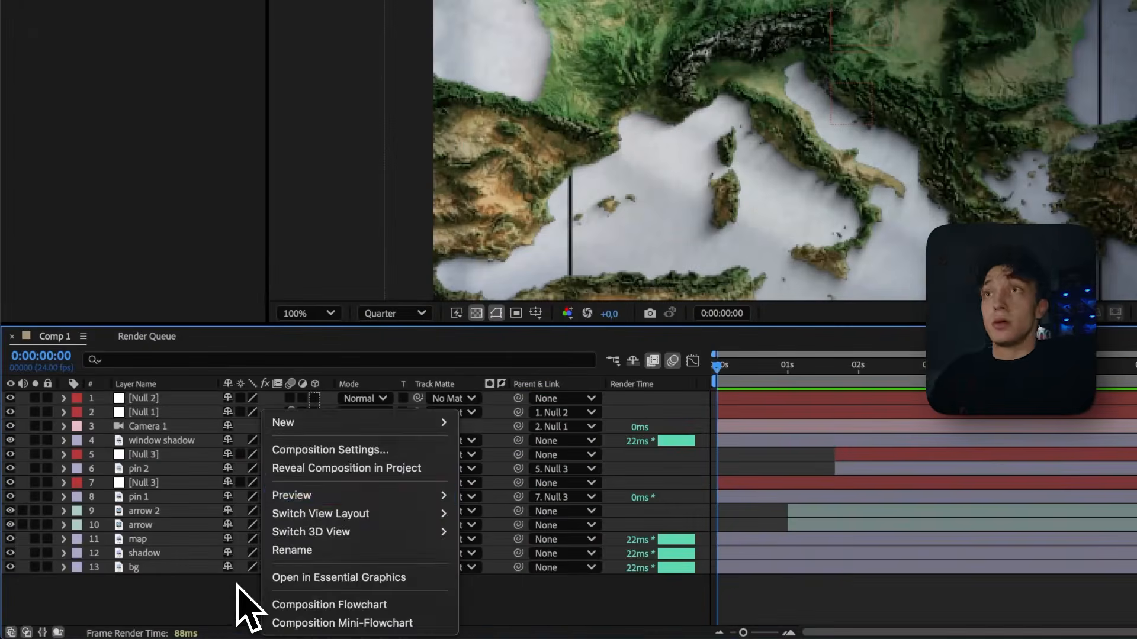
Create a new adjustment layer at the top of the layer stack.
key("Escape")
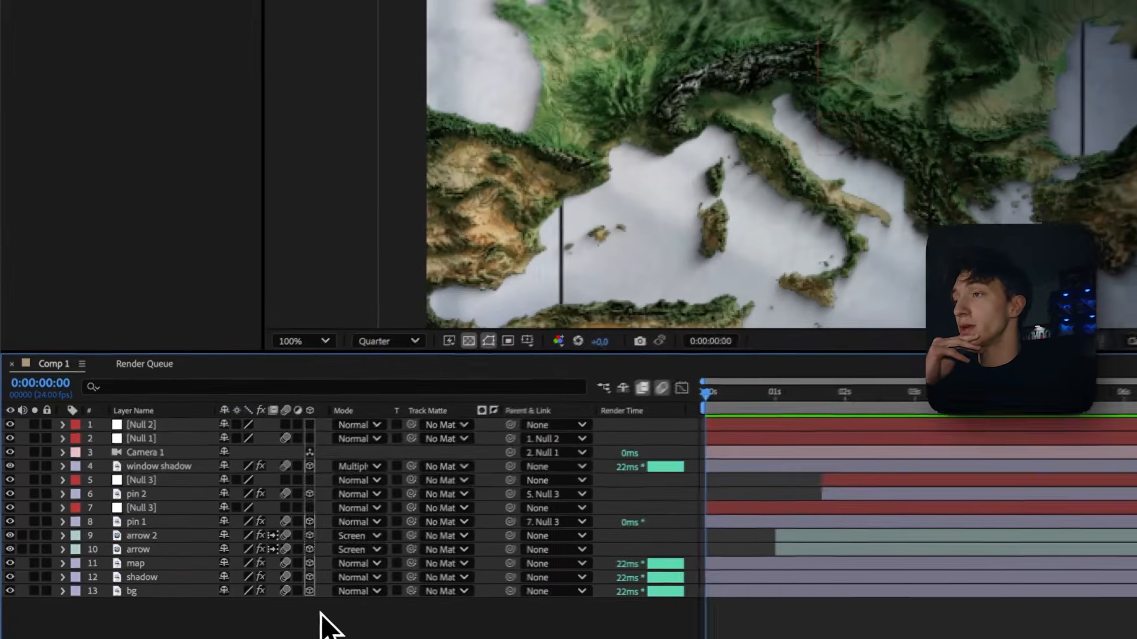
right_click(233, 604)
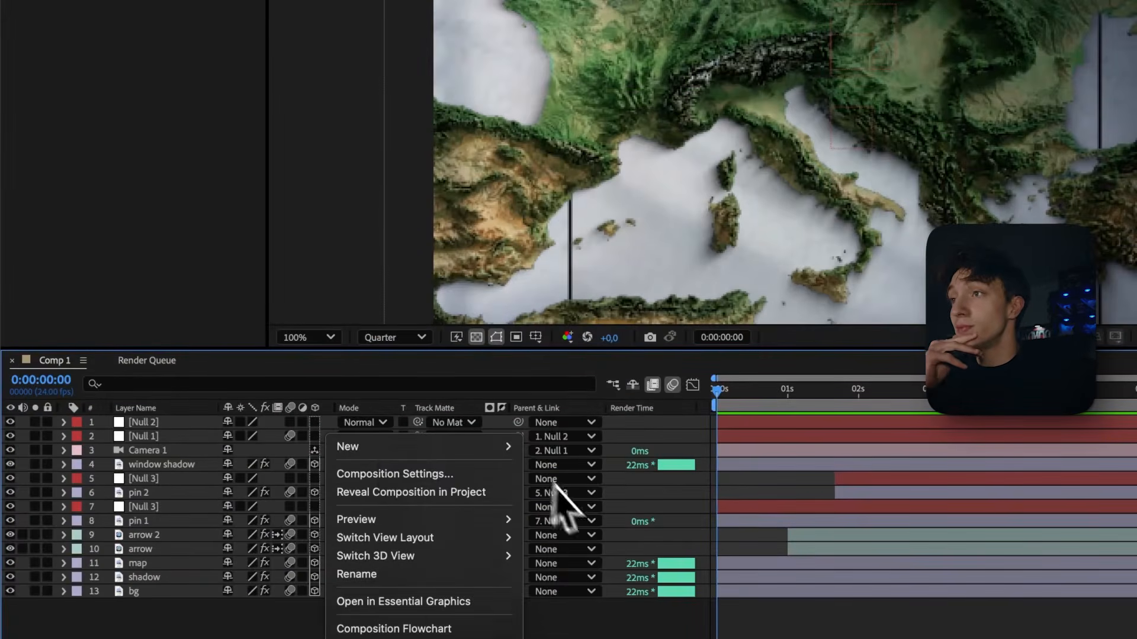
mouse_move(495, 447)
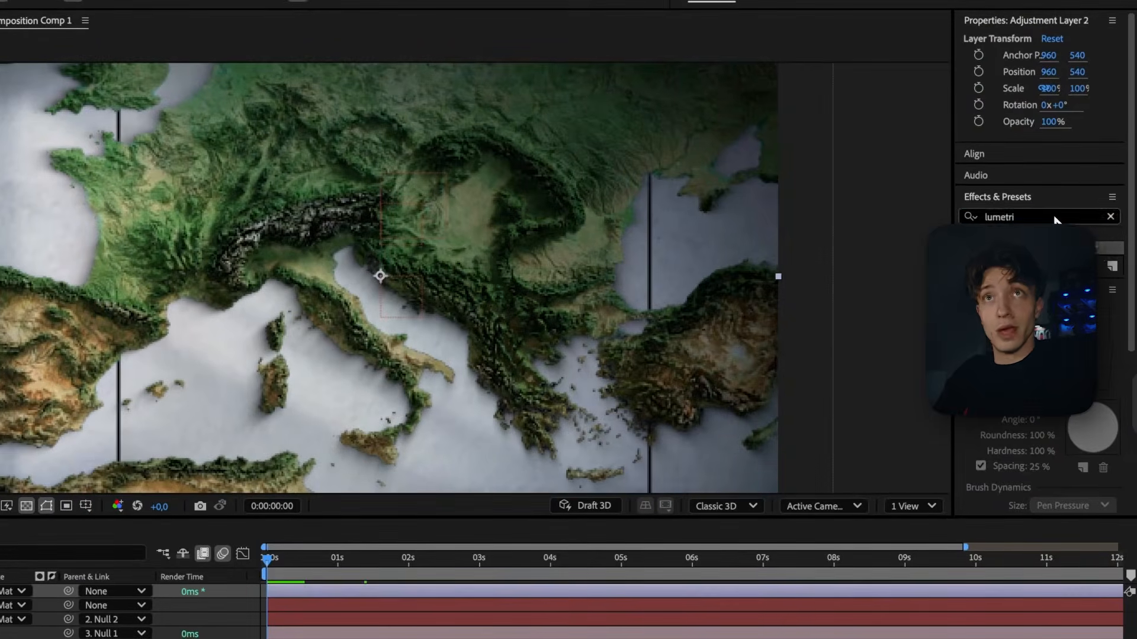
Apply the Deep Glow 2 effect to the new adjustment layer and set its Exposure to 0.01.
left_click(1055, 220)
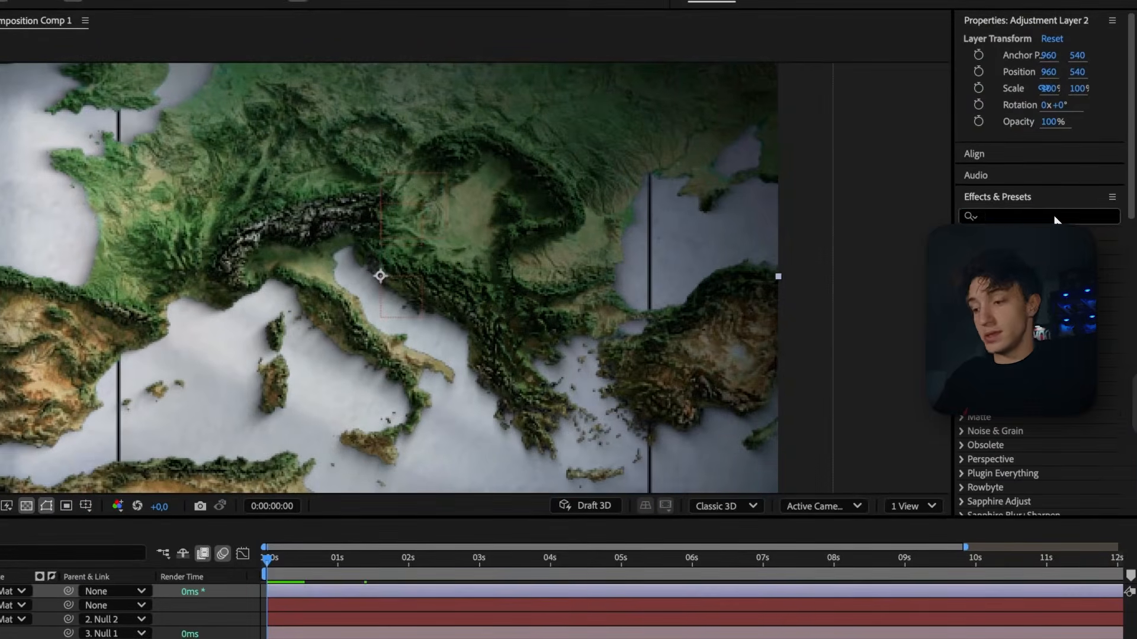
type("deep")
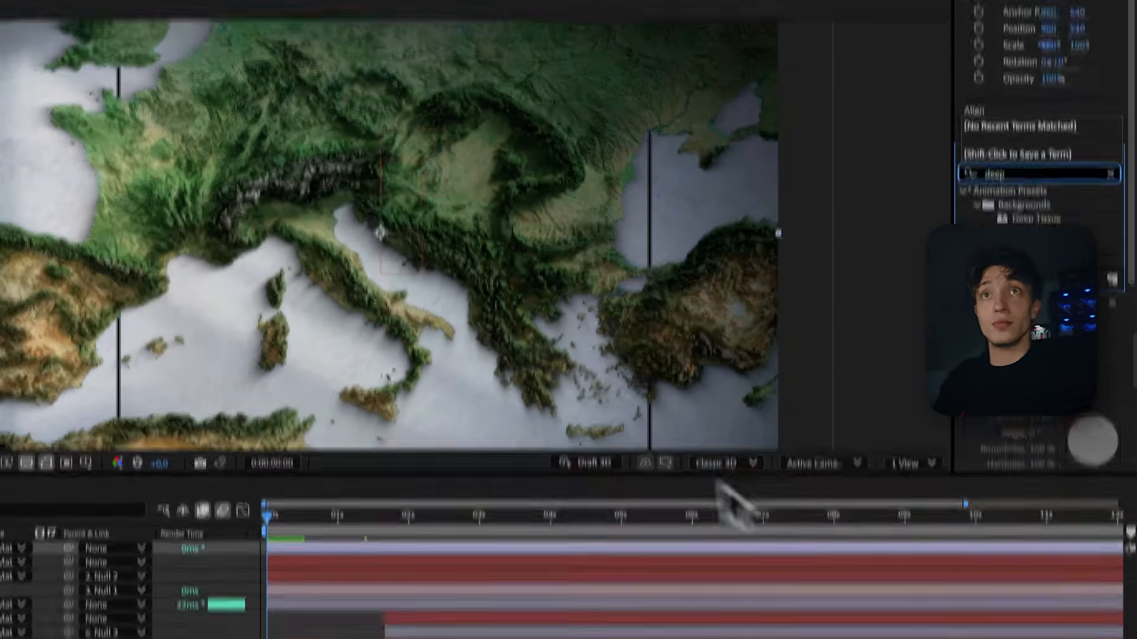
left_click_drag(1025, 183, 181, 490)
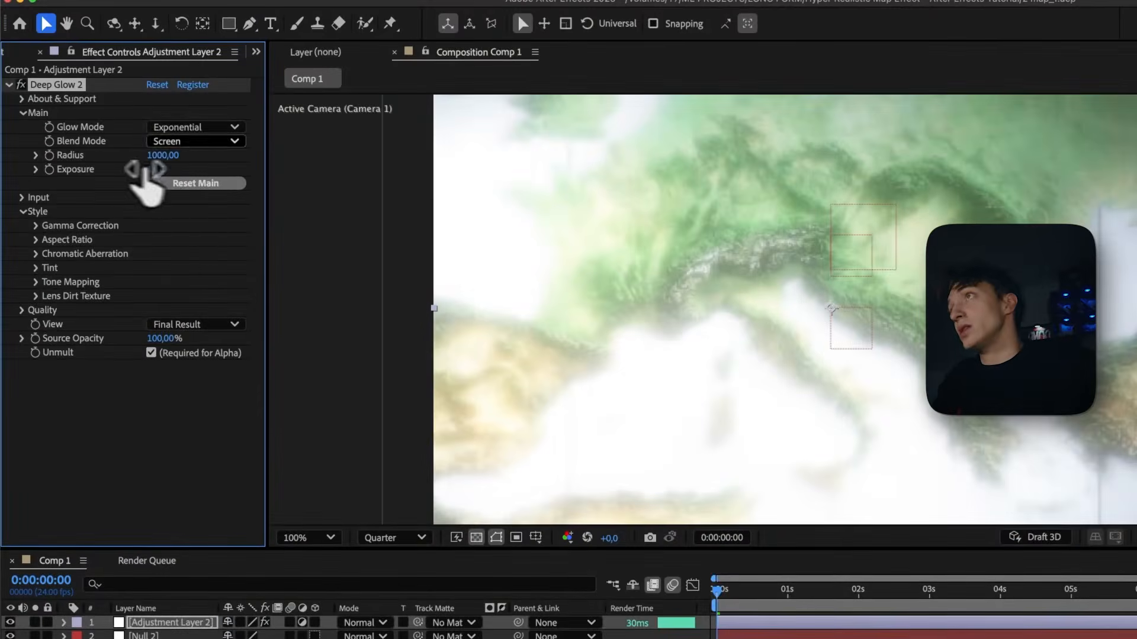
left_click_drag(144, 171, 76, 165)
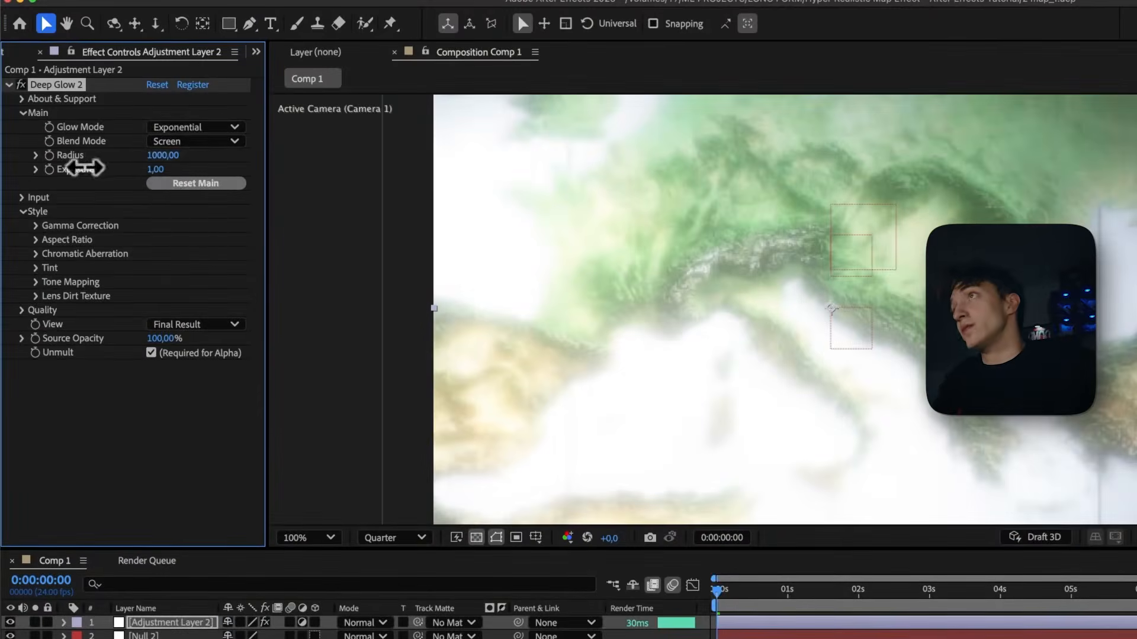
mouse_move(156, 171)
left_mouse_down()
mouse_move(91, 169)
mouse_move(158, 174)
mouse_move(148, 180)
left_mouse_up()
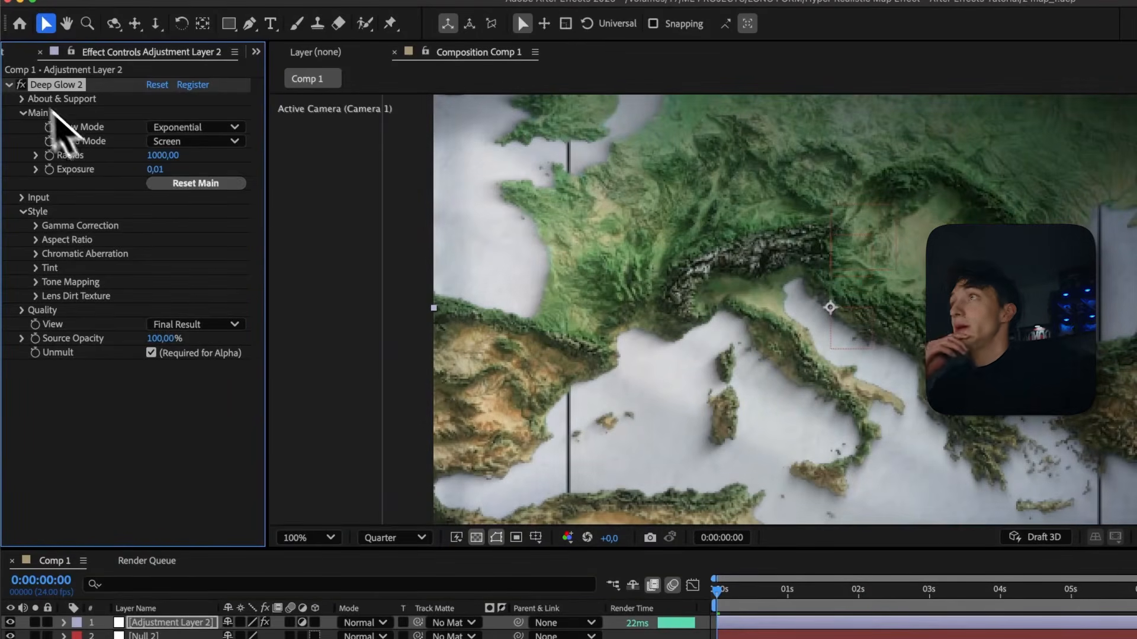
Compare the map with Deep Glow 2 off and on, and preview the animation with the glow.
left_click(21, 85)
left_click(22, 85)
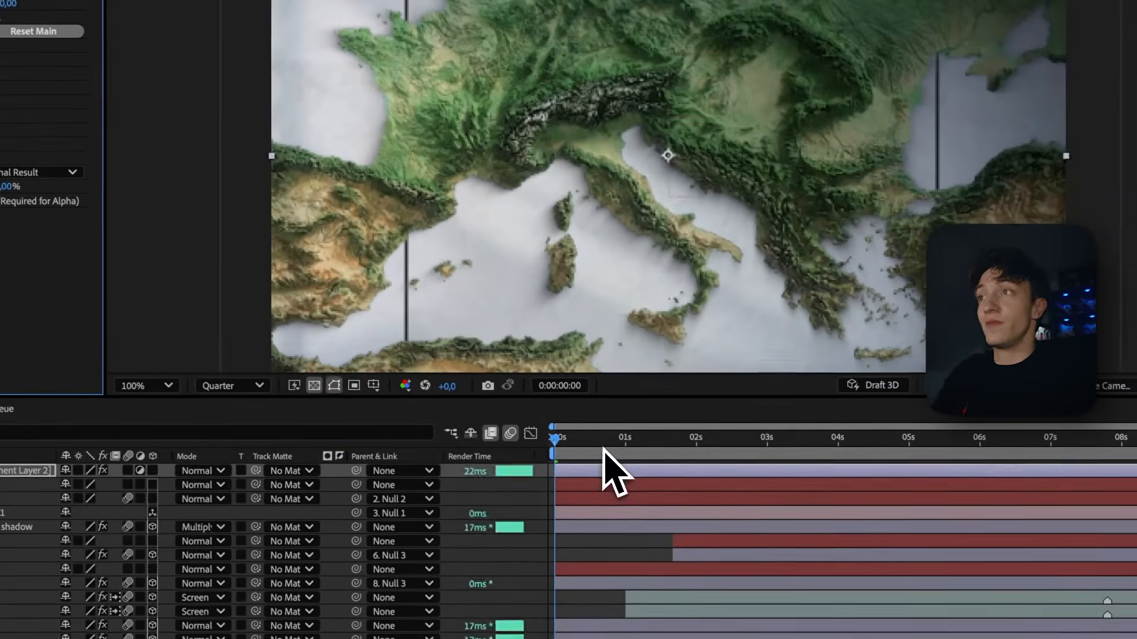
key("space")
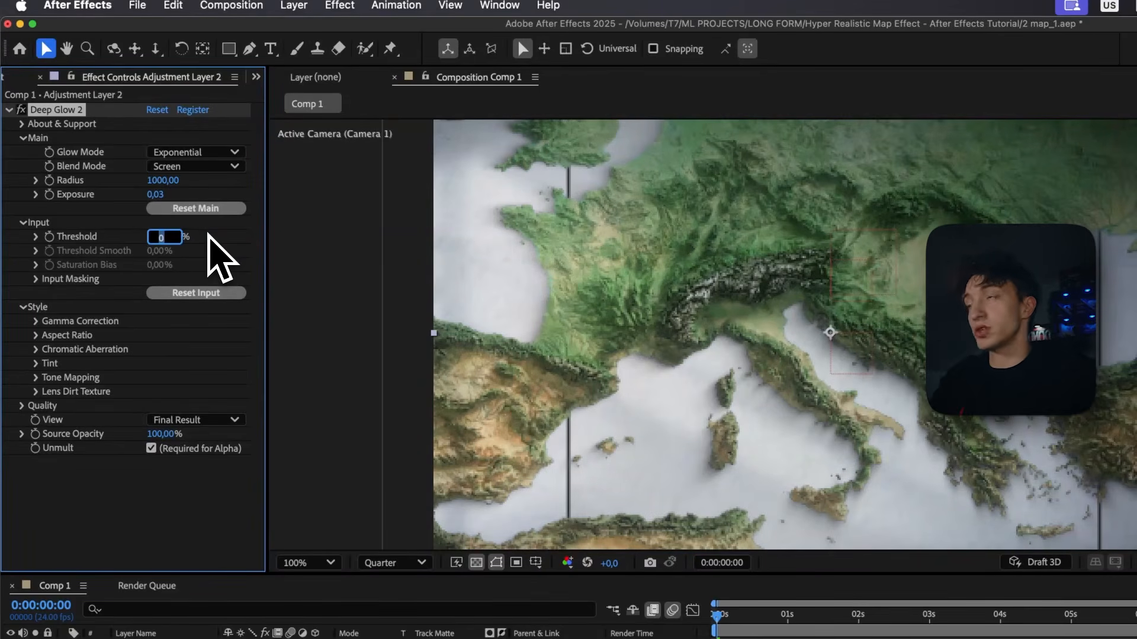
Set Deep Glow 2's Threshold and Threshold Smooth to 50% and its Exposure to 0.01.
type("50")
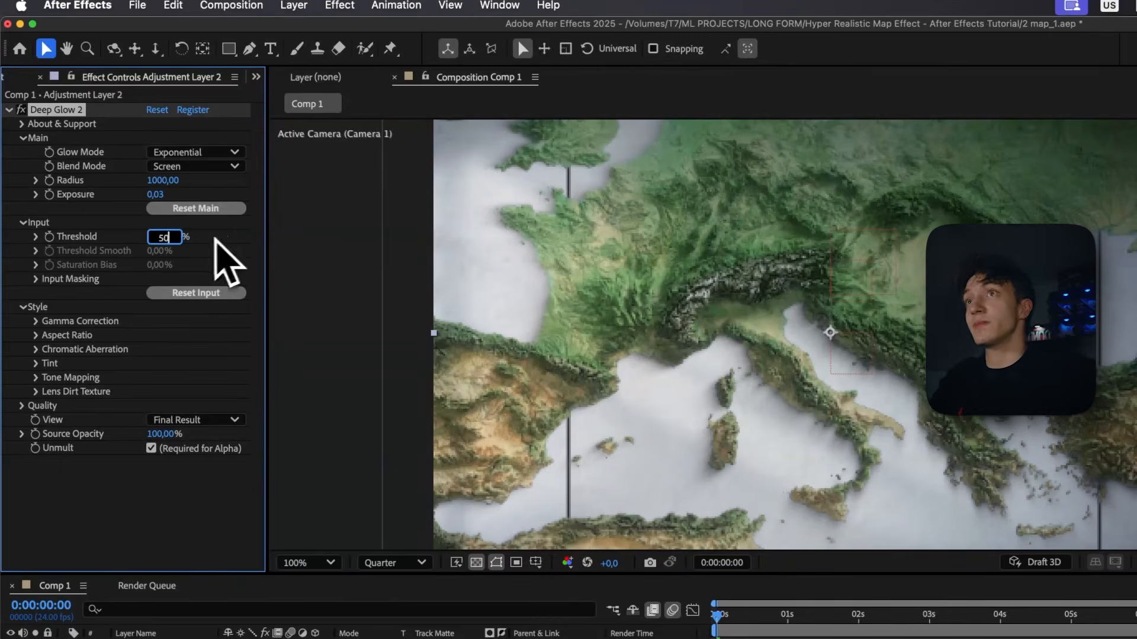
key("Return")
left_click(158, 250)
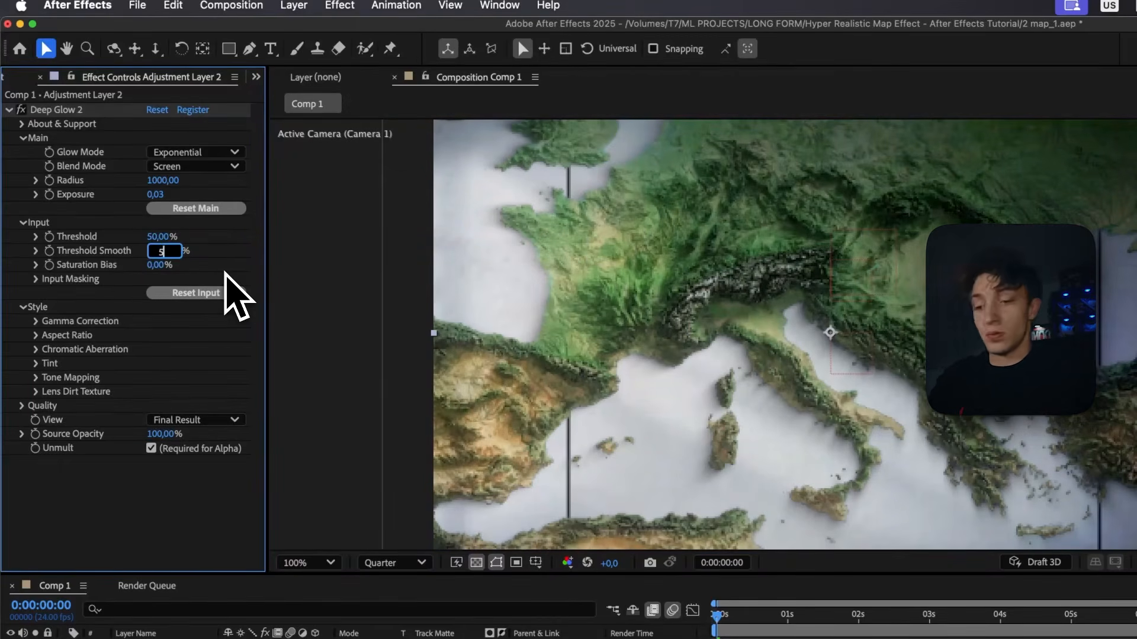
key("Return")
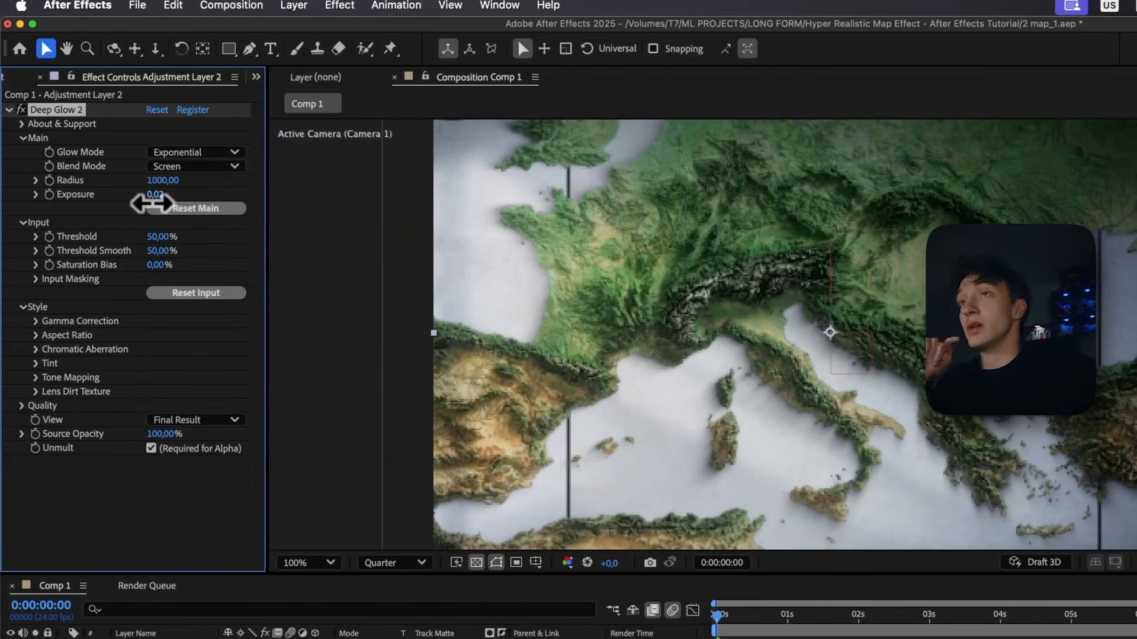
left_click_drag(153, 204, 151, 204)
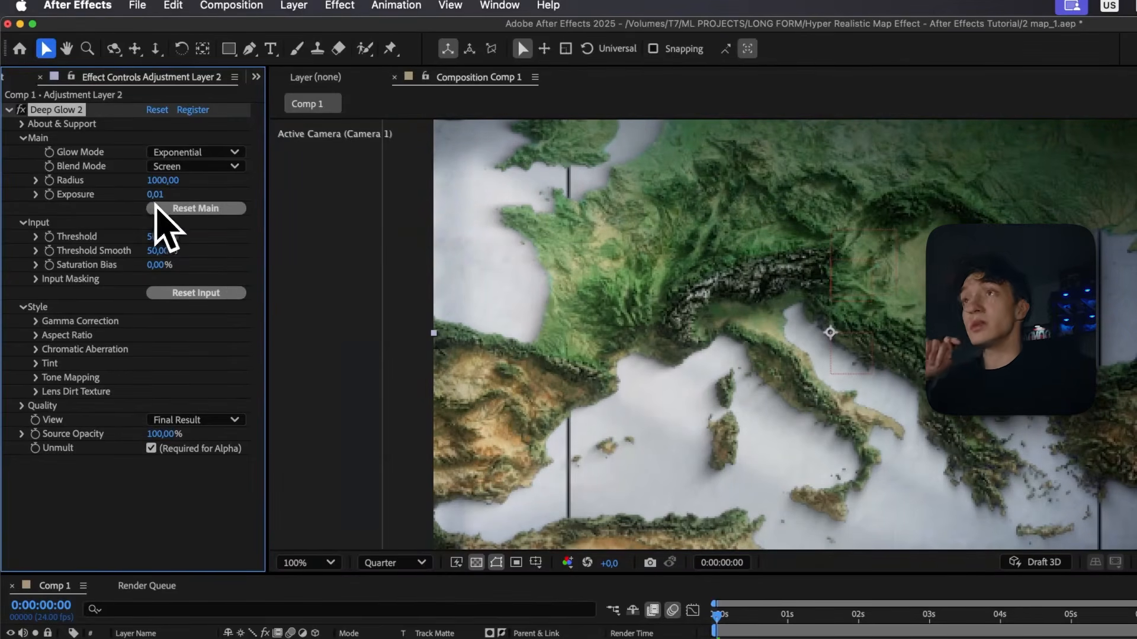
Toggle Deep Glow 2 for comparison and play the animation from 0:00:00:00 to check the refined glow.
left_click(21, 110)
left_click(21, 110)
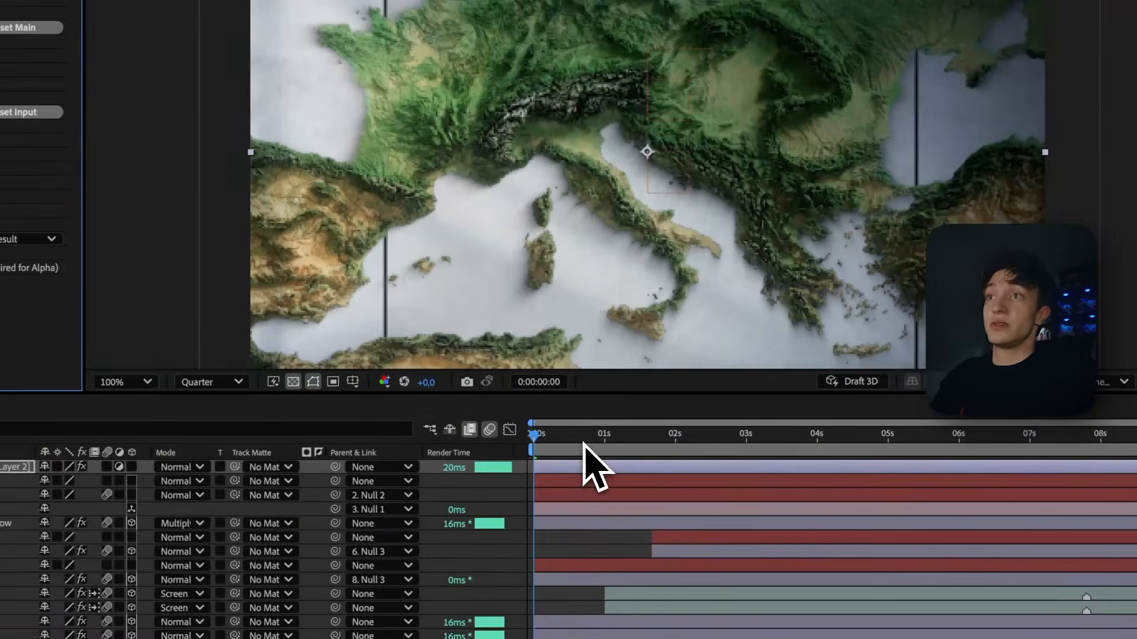
left_click(583, 445)
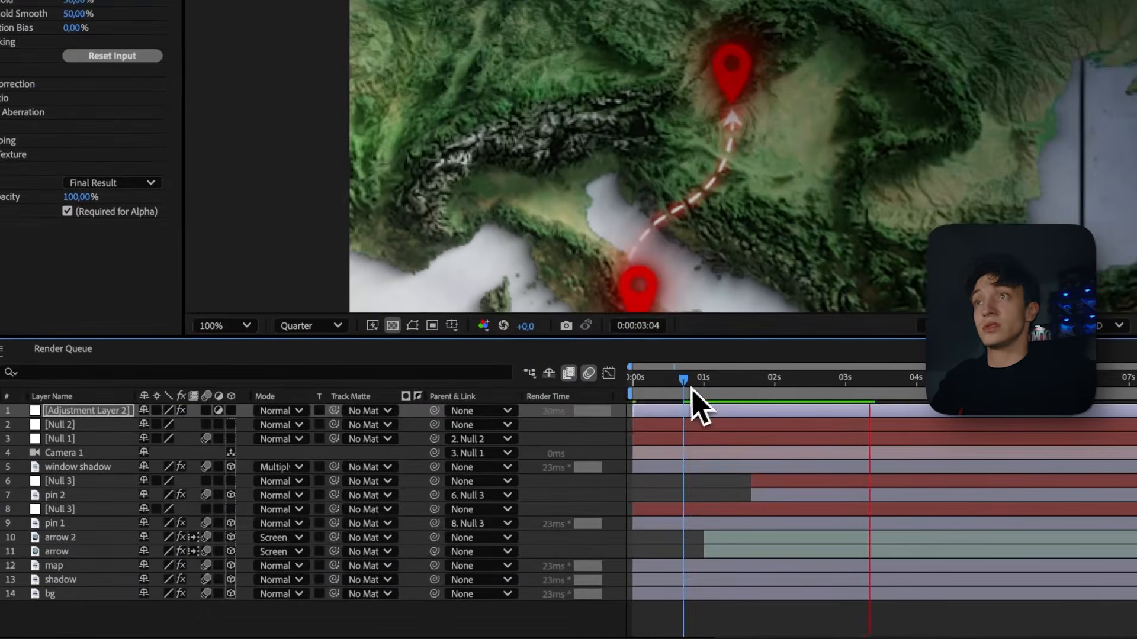
key("space")
left_click(632, 398)
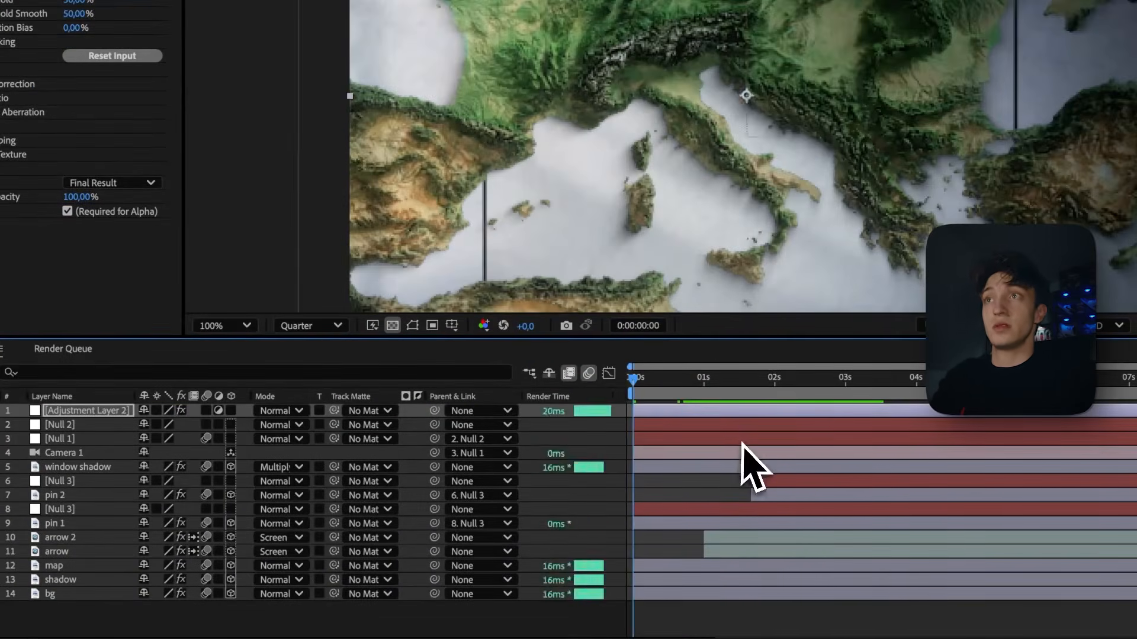
key("space")
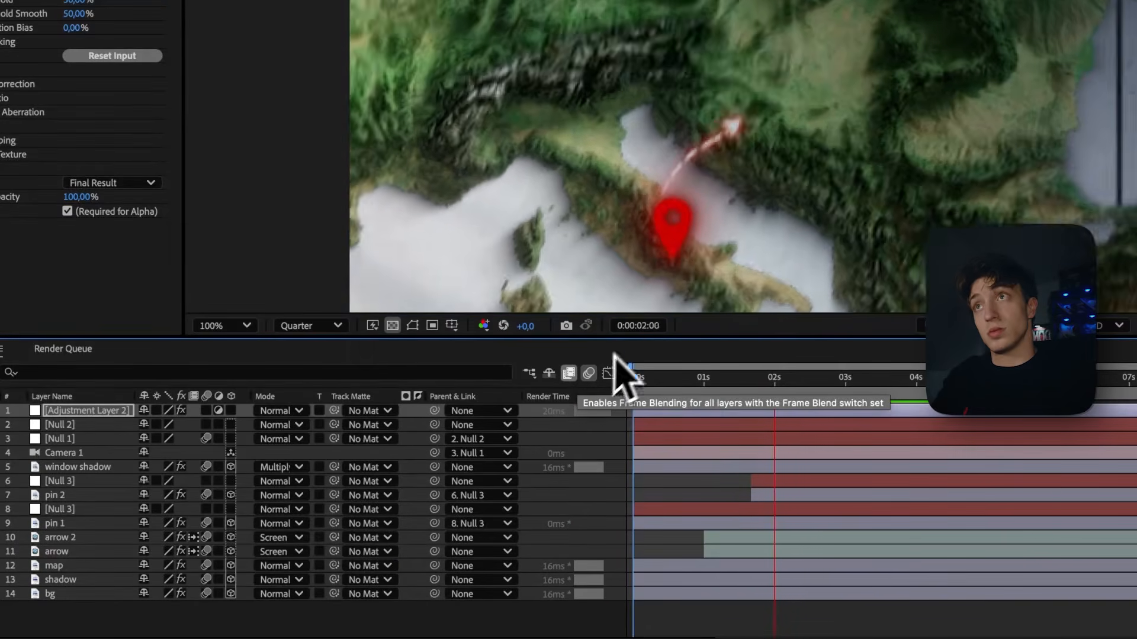
key("space")
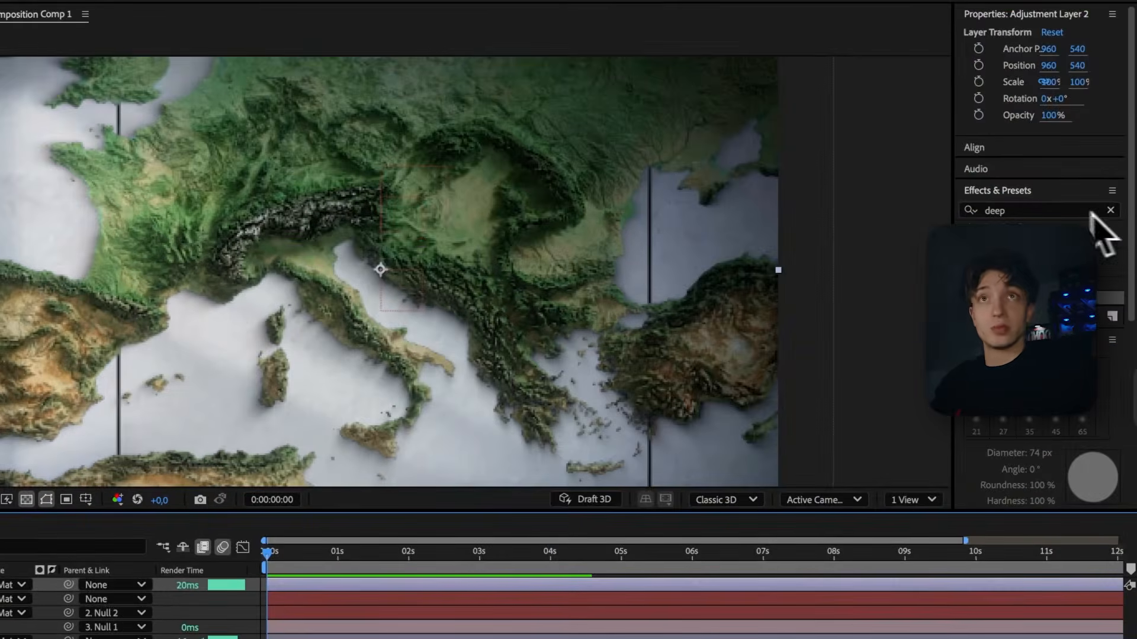
Find the Lumetri Color effect and add it below Deep Glow 2 on the adjustment layer.
left_click(1053, 208)
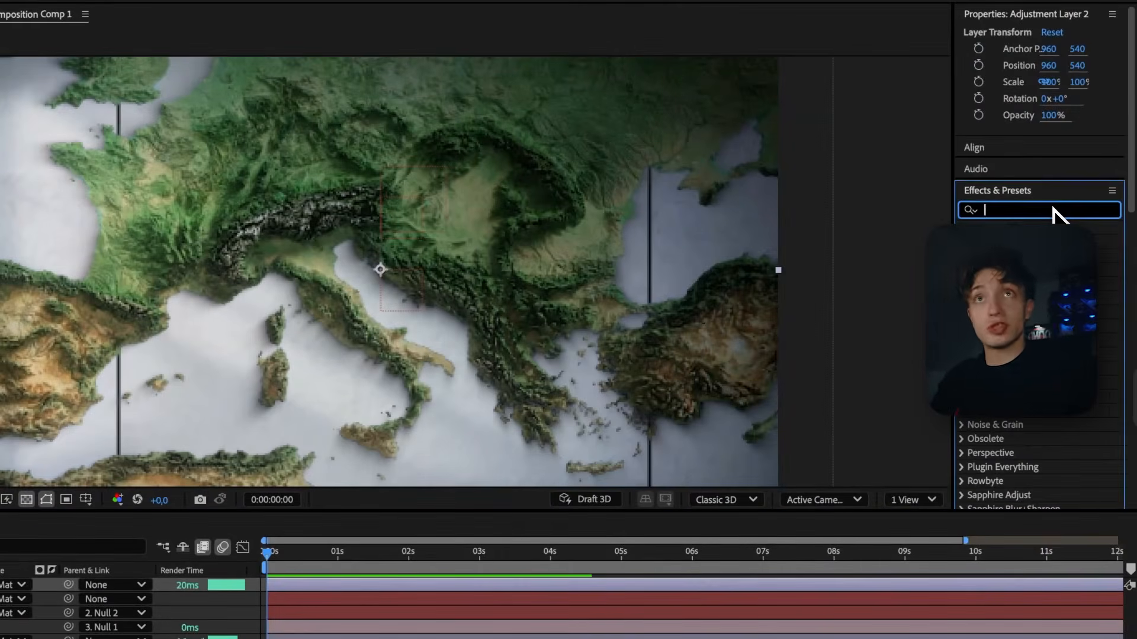
type(";lume\\\\\\")
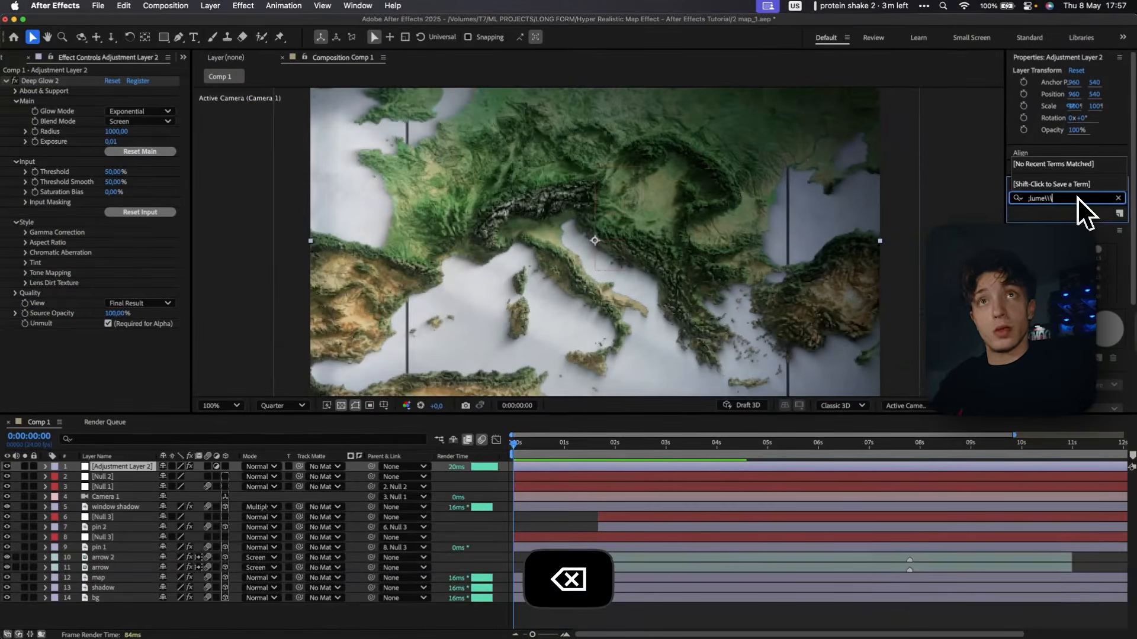
key("BackSpace")
key("BackSpace")
key("BackSpace")
key("BackSpace")
key("BackSpace")
key("BackSpace")
key("BackSpace")
type("lum")
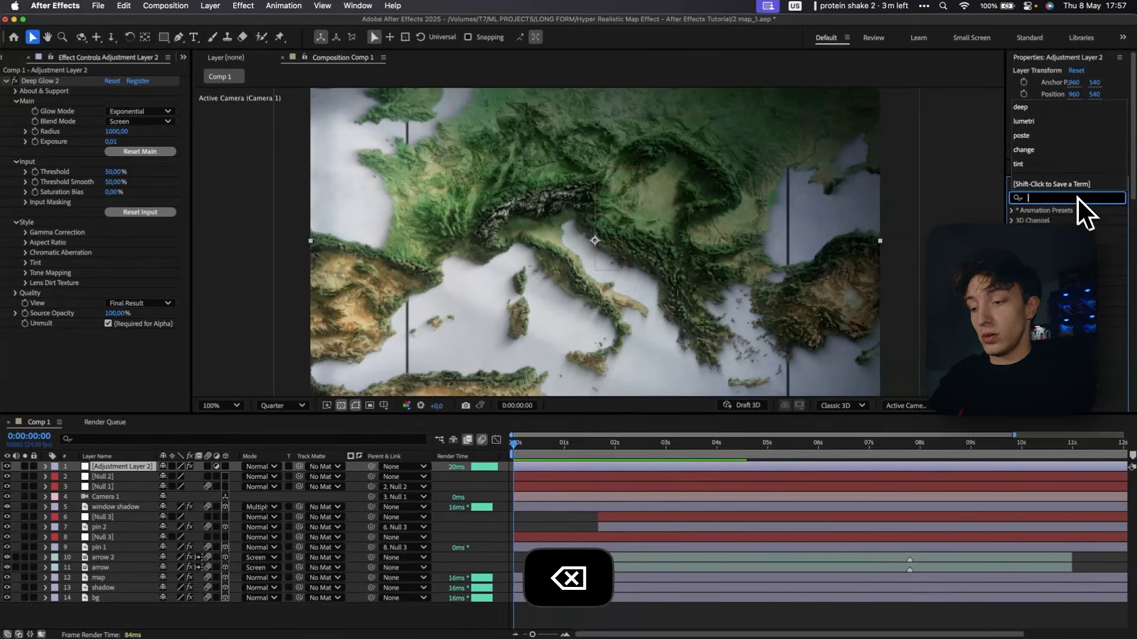
type("etri colo")
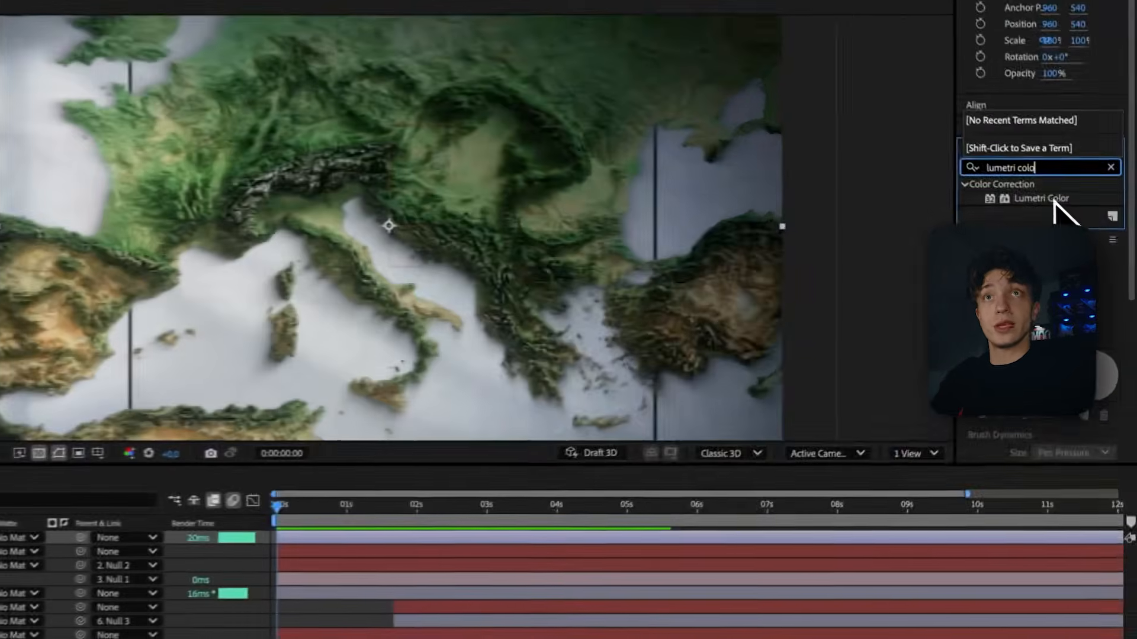
double_click(1053, 200)
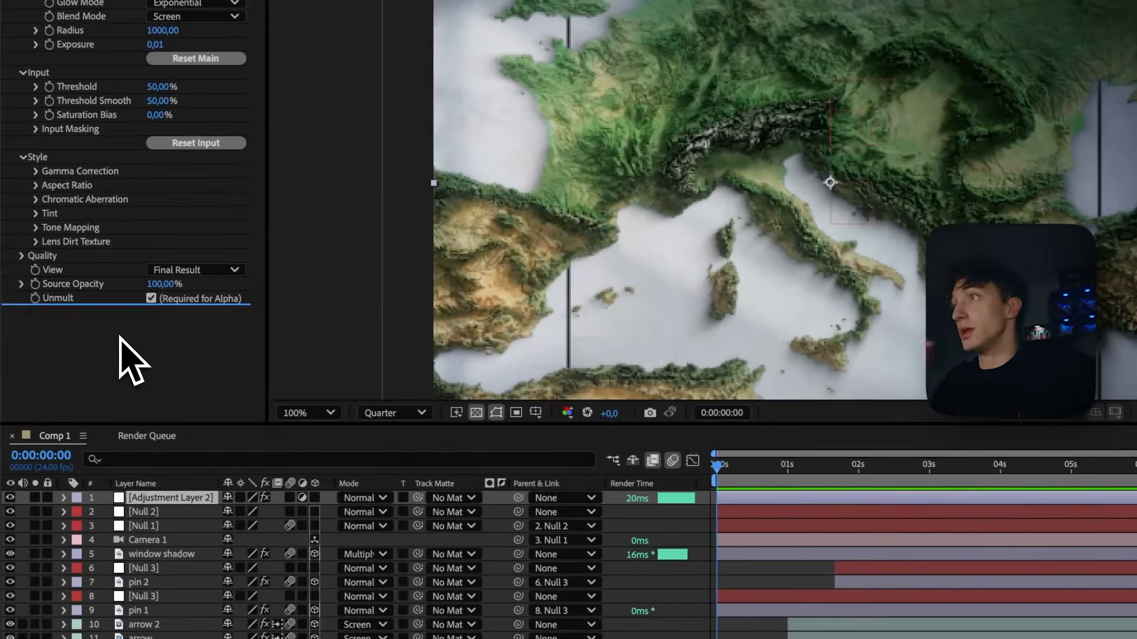
Set the Lumetri Color vignette to Amount -3.1, Midpoint 21 and Feather 100.
left_click(23, 397)
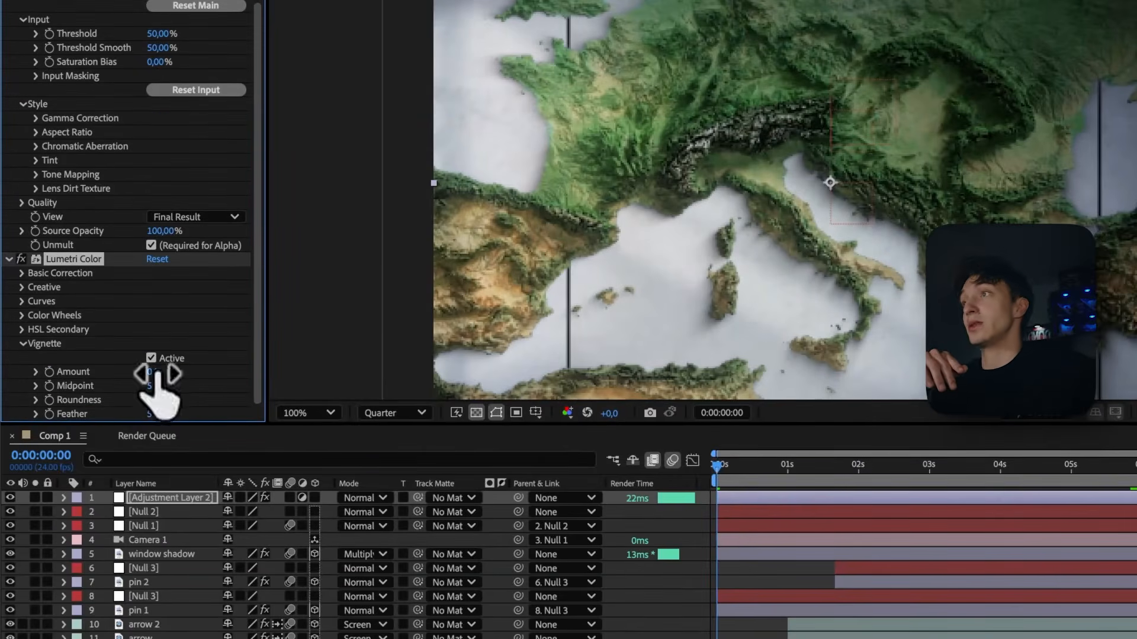
left_click_drag(141, 376, 3, 349)
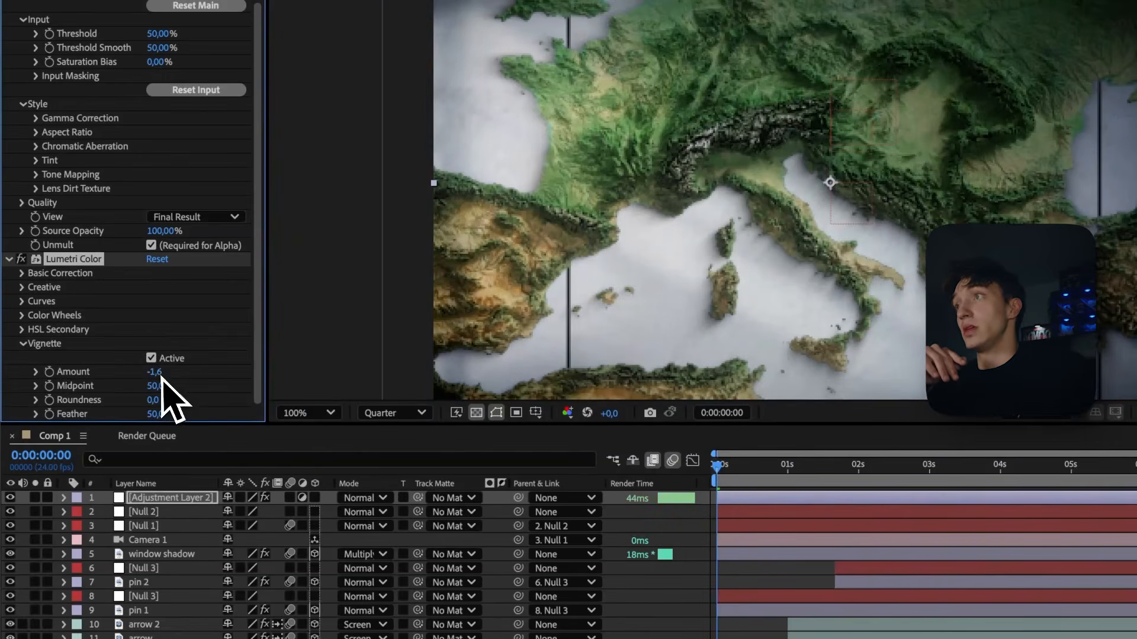
left_click_drag(158, 381, 236, 396)
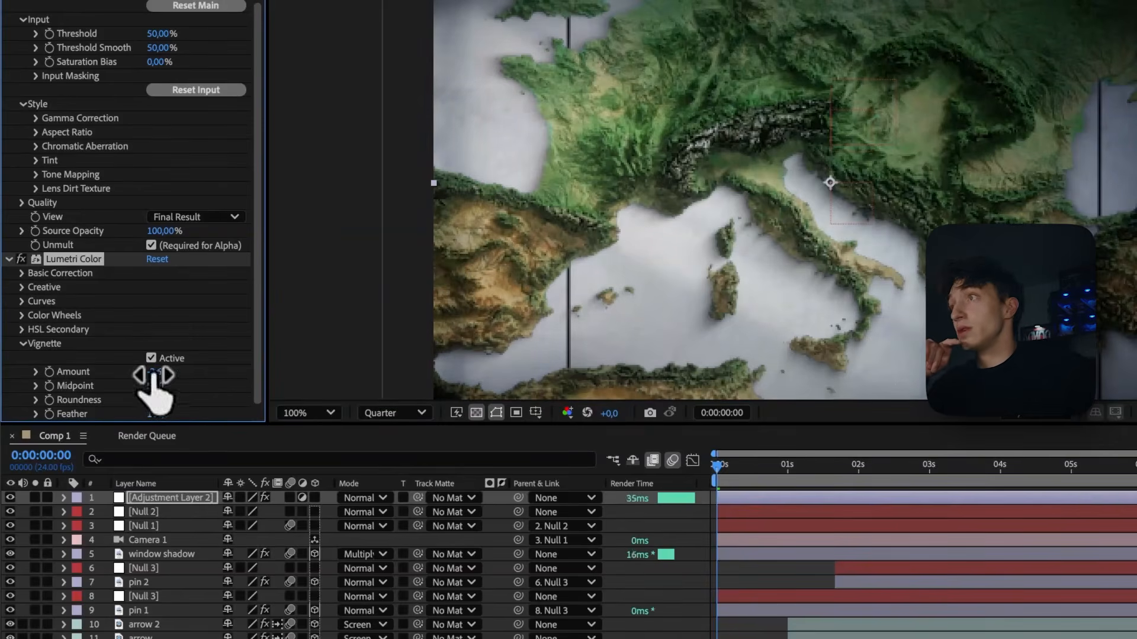
left_click_drag(117, 379, 115, 380)
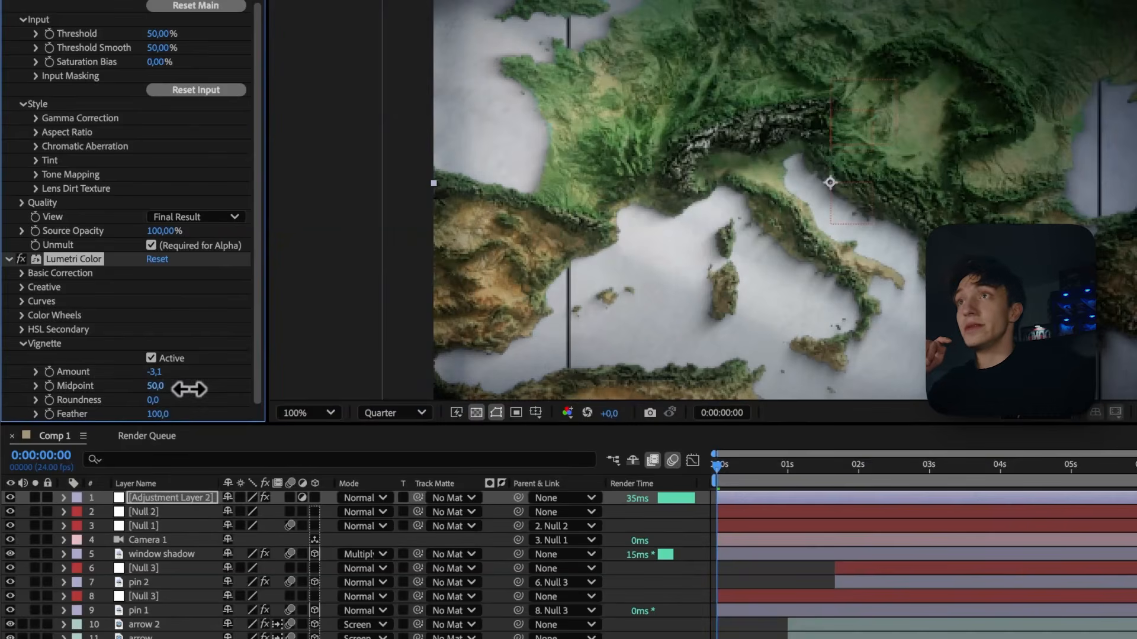
left_click_drag(189, 389, 116, 407)
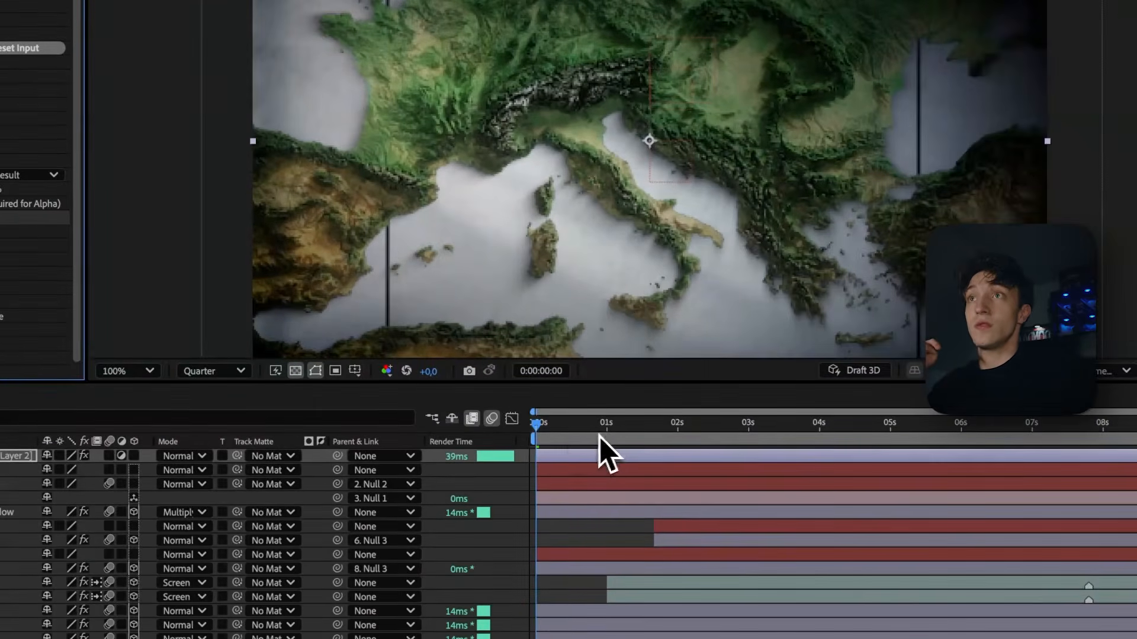
Play the animation from the start to check the vignette around the map and pins.
key("space")
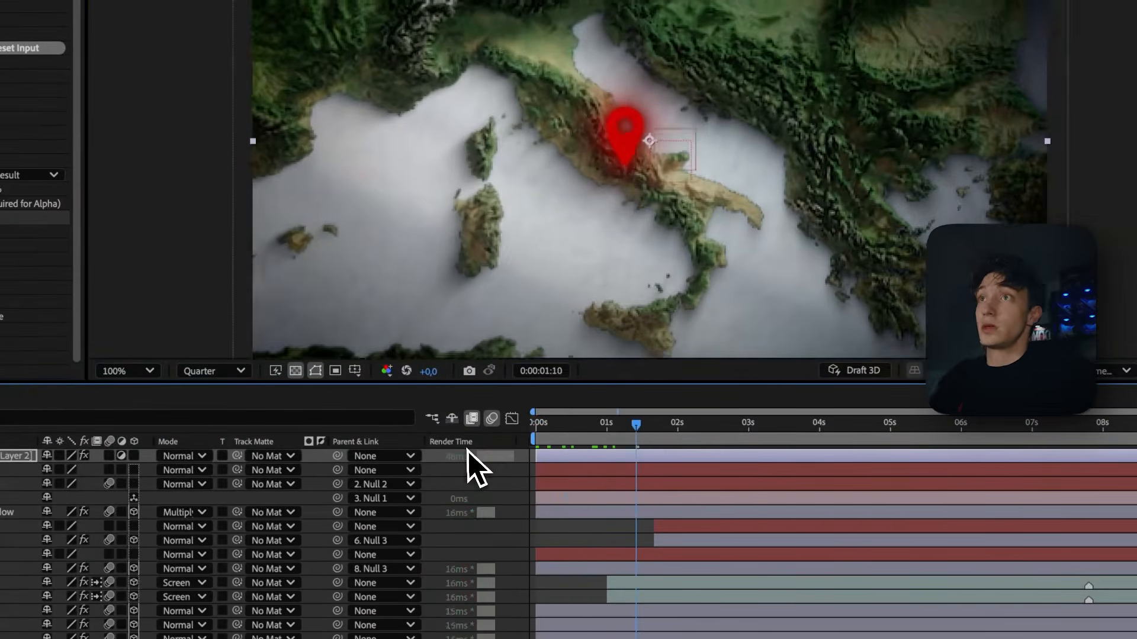
key("space")
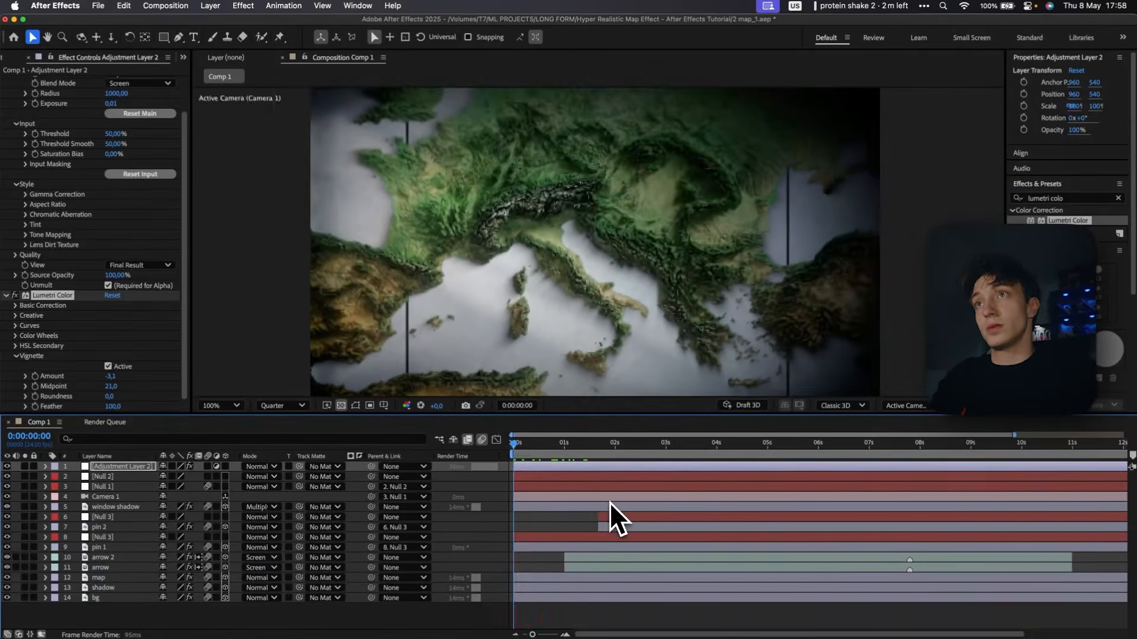
key("space")
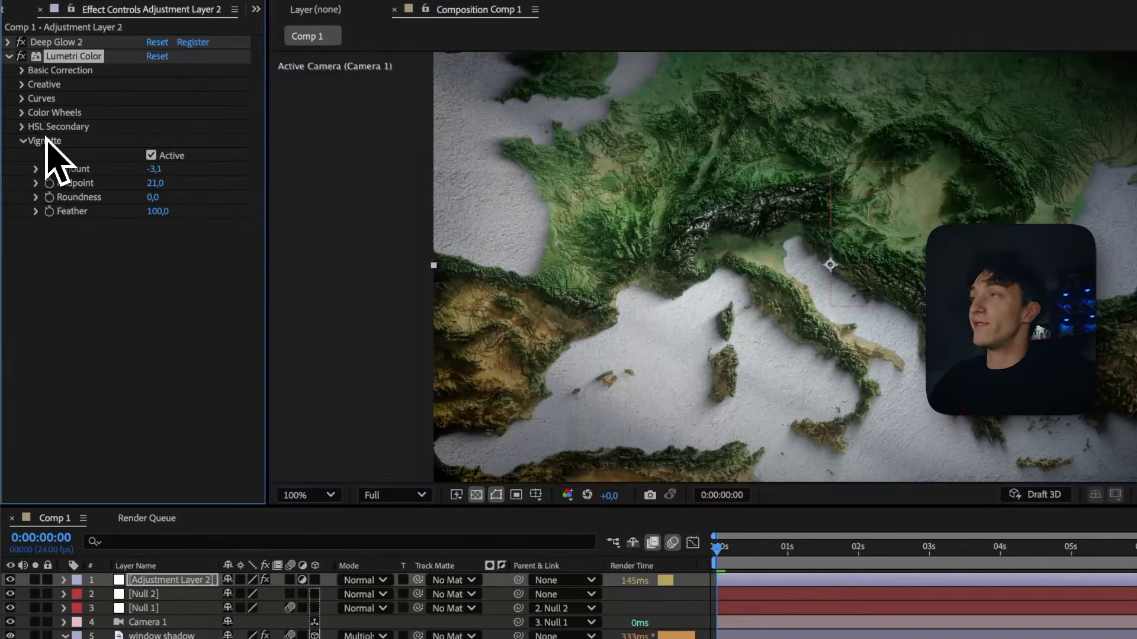
Adjust the Lumetri Color wheels, shifting midtones and shadows slightly toward cyan, with darker shadows and brighter highlights.
left_click(21, 113)
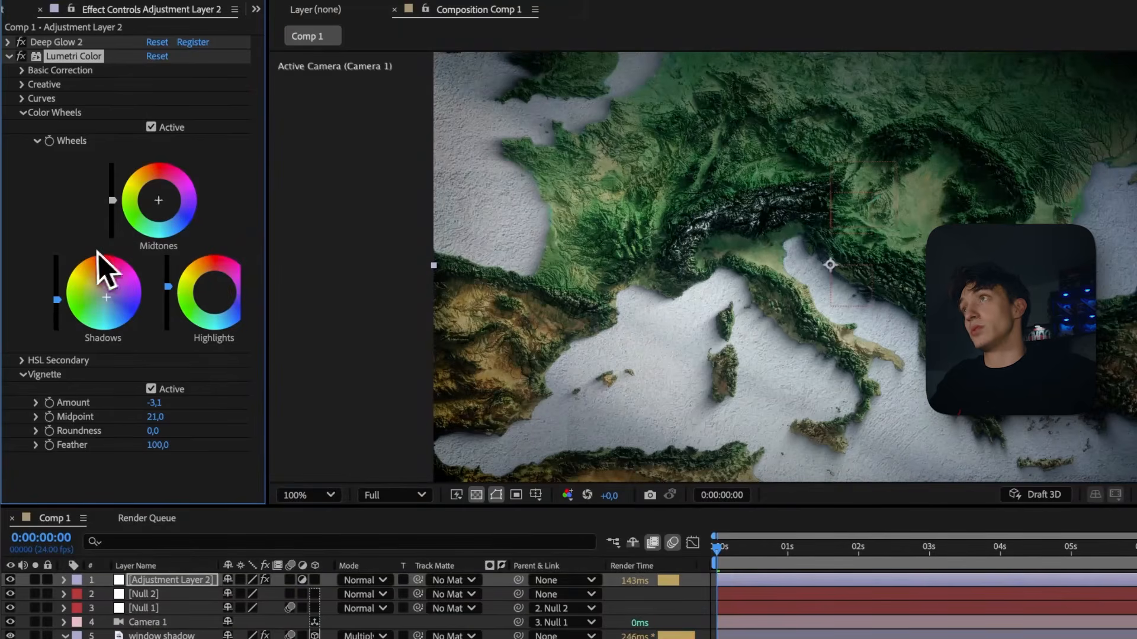
left_click_drag(71, 255, 71, 256)
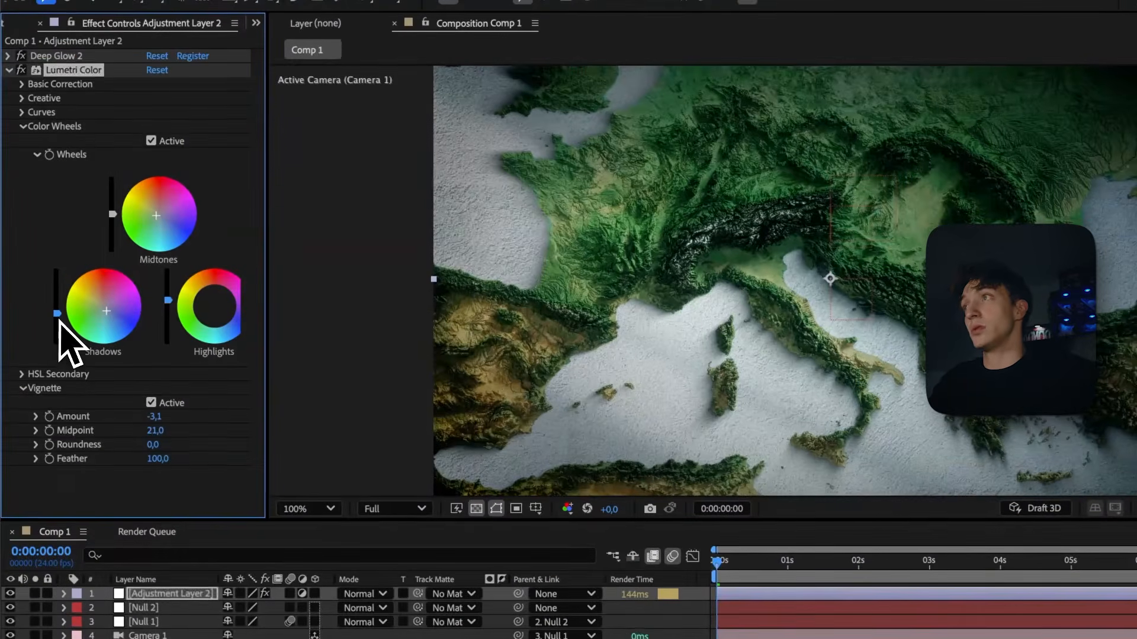
left_click(58, 322)
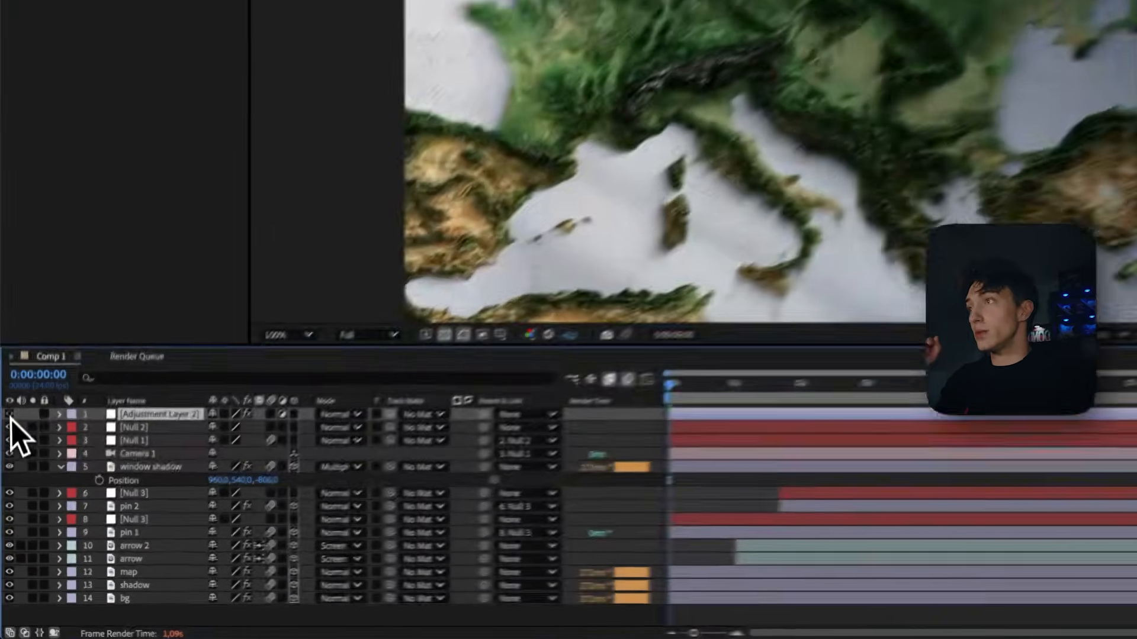
Toggle the adjustment layer's visibility to compare the map with and without the glow and color grade.
left_click(6, 467)
left_click(10, 397)
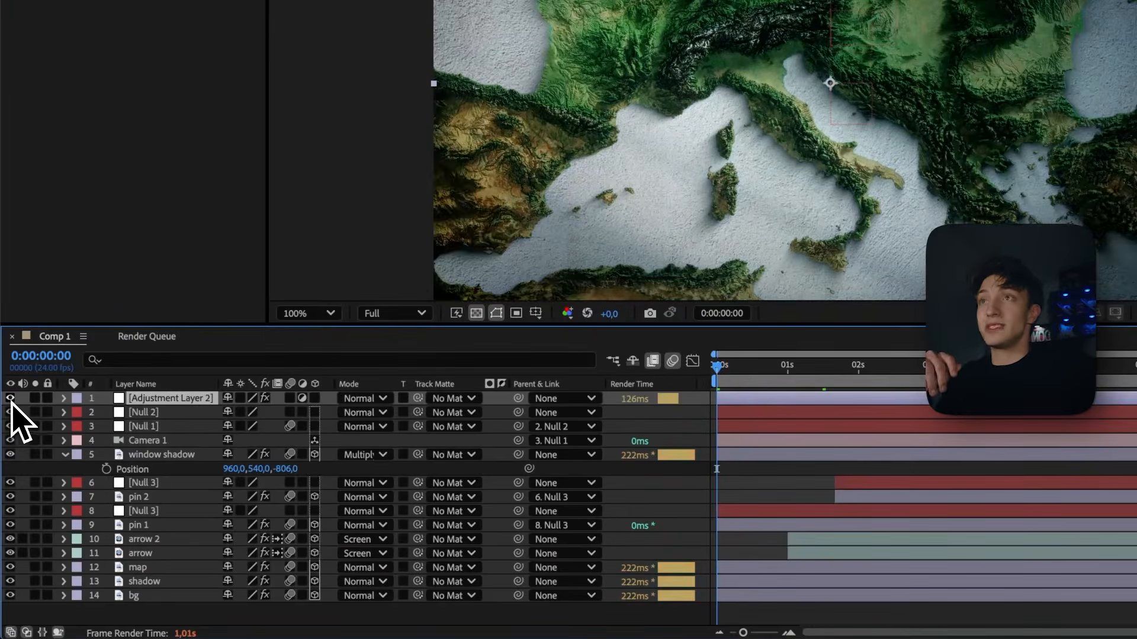
left_click(11, 398)
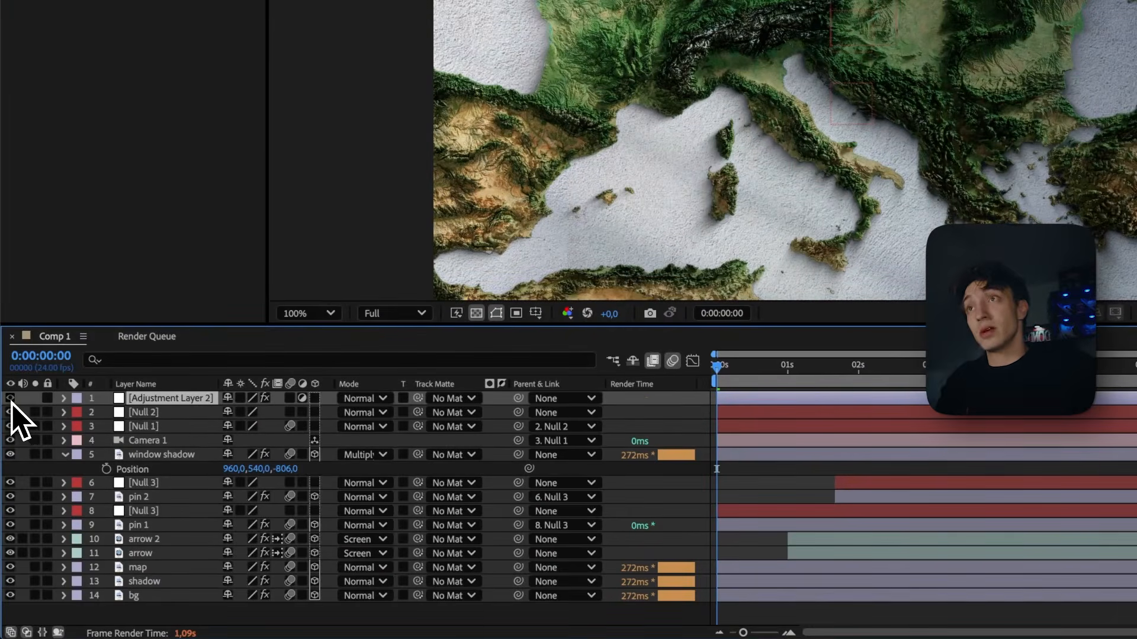
left_click(10, 398)
left_click(10, 398)
left_click(10, 397)
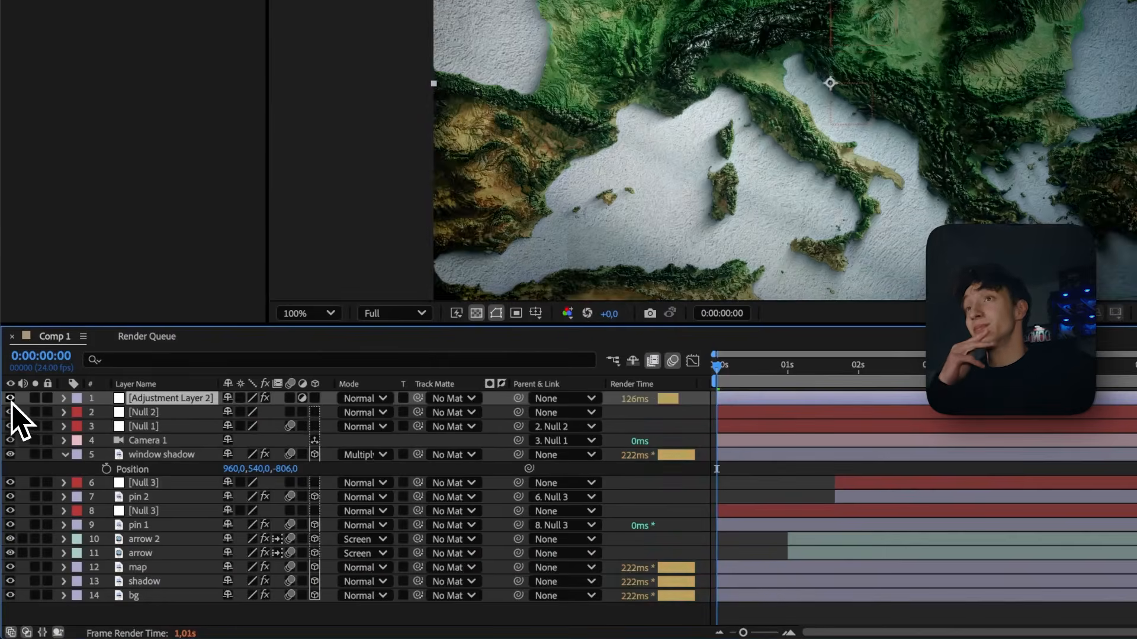
Switch Adjustment Layer 2 off and on repeatedly to compare the ungraded and graded map at the first frame.
left_click(10, 398)
left_click(10, 398)
left_click(10, 398)
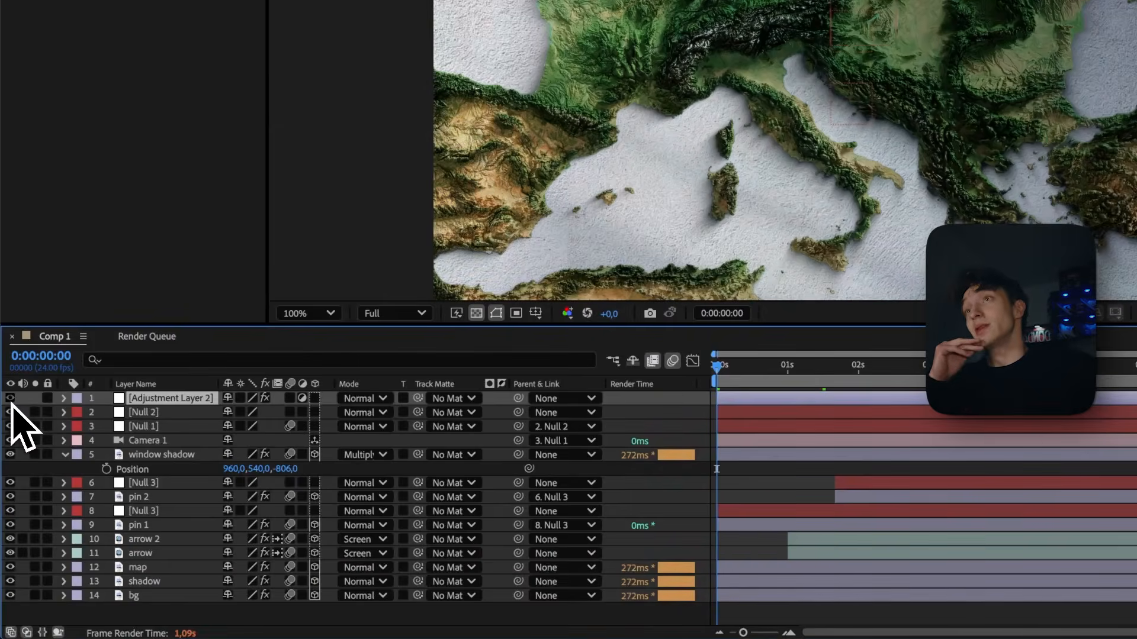
left_click(10, 397)
left_click(10, 398)
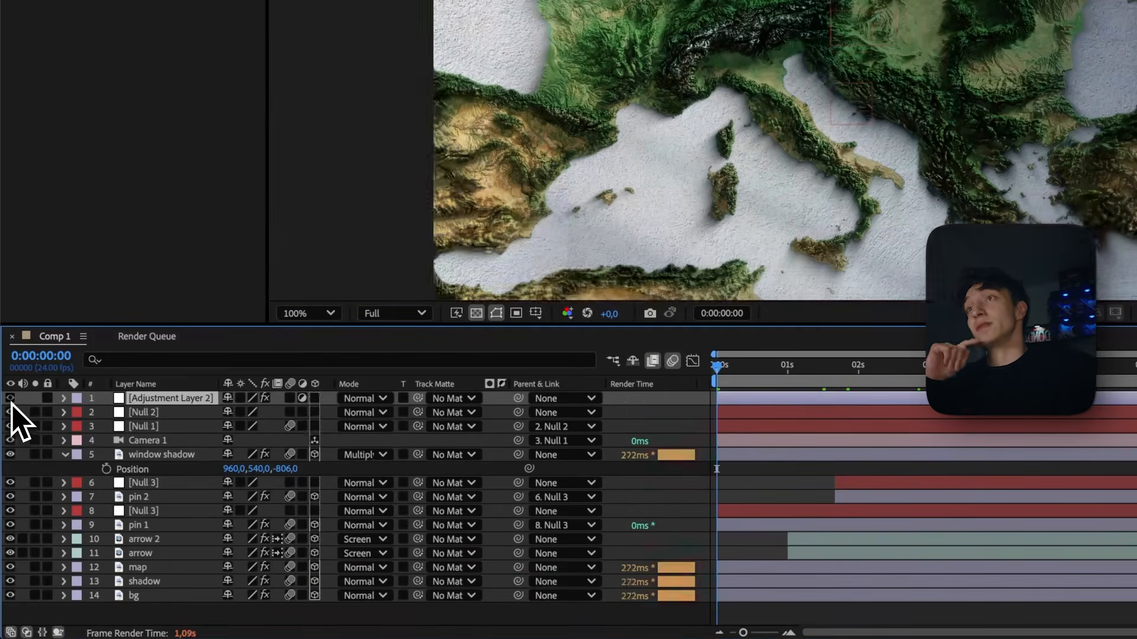
left_click(10, 398)
left_click(10, 398)
left_click(10, 398)
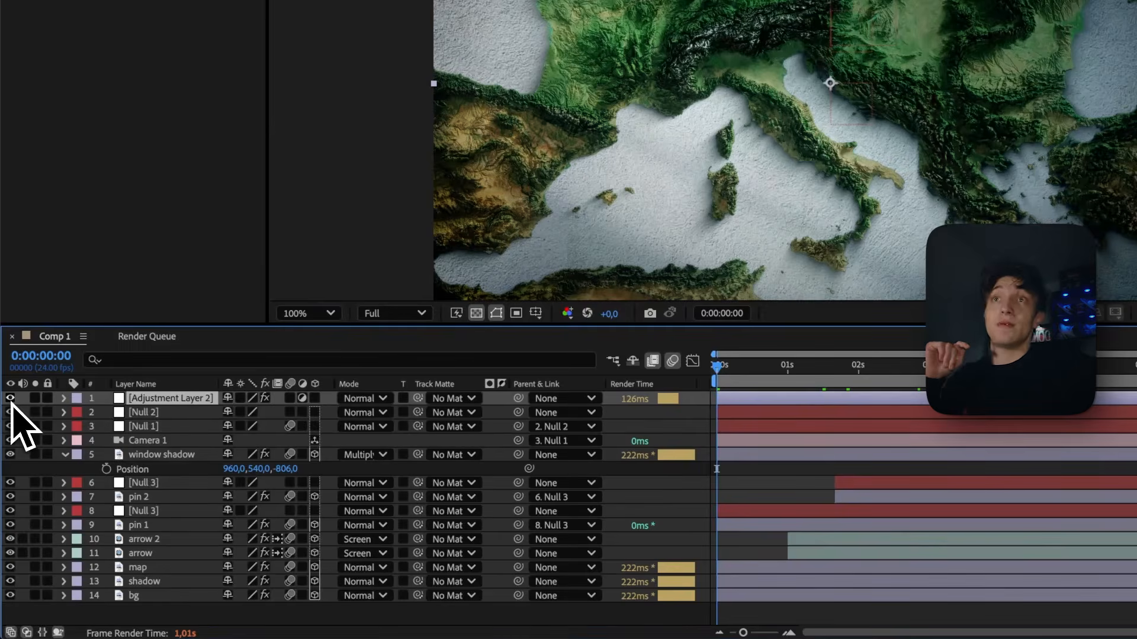
left_click(10, 398)
left_click(10, 398)
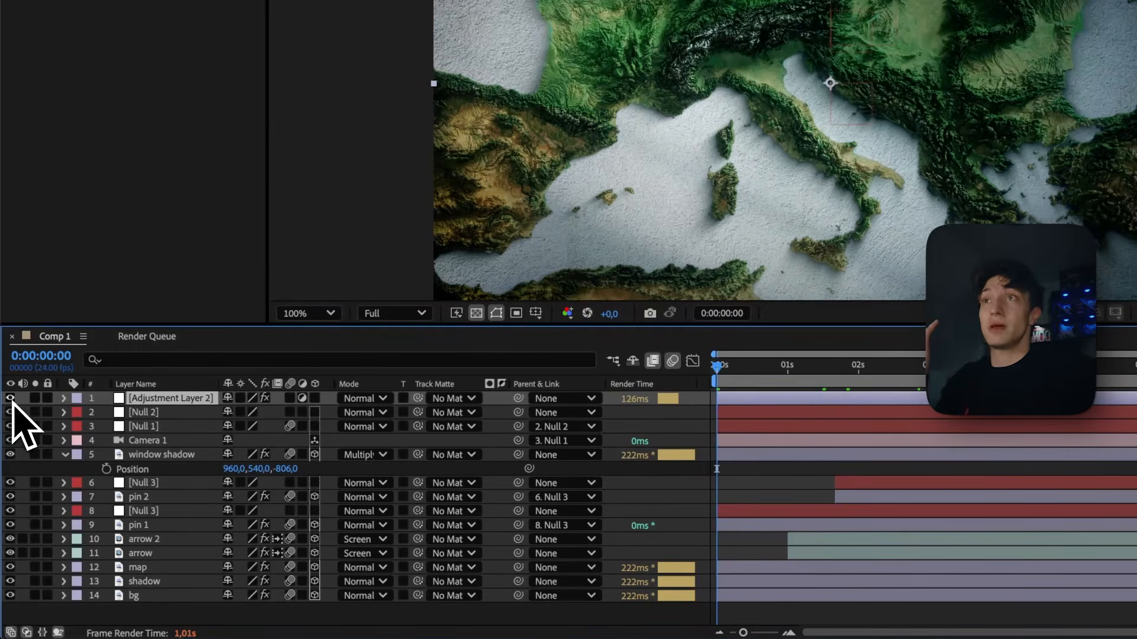
left_click(10, 398)
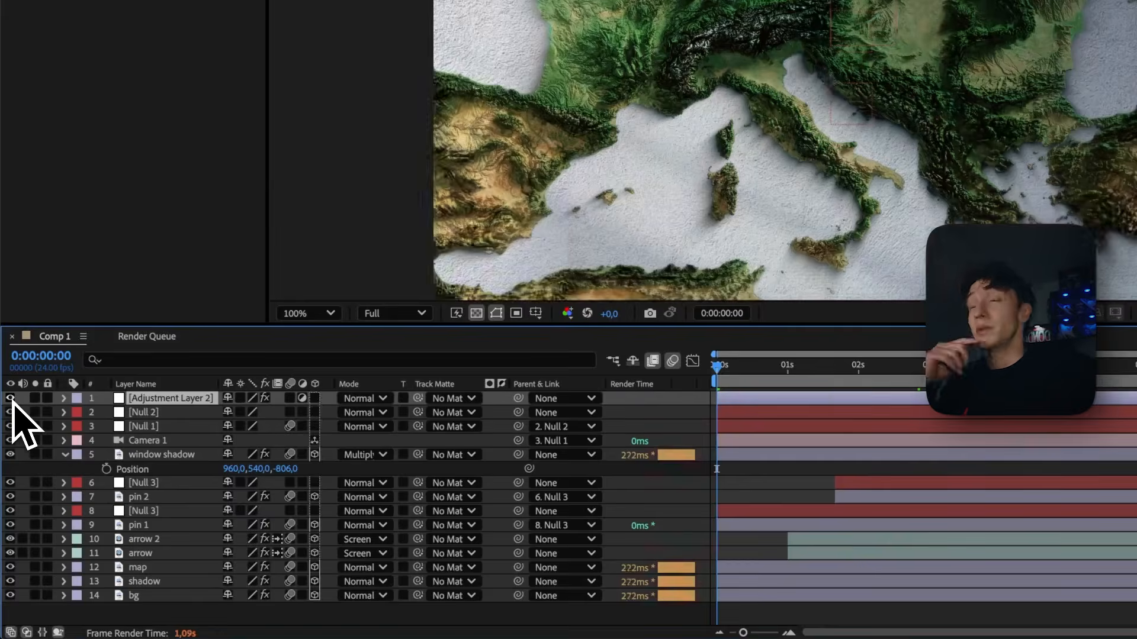
left_click(10, 398)
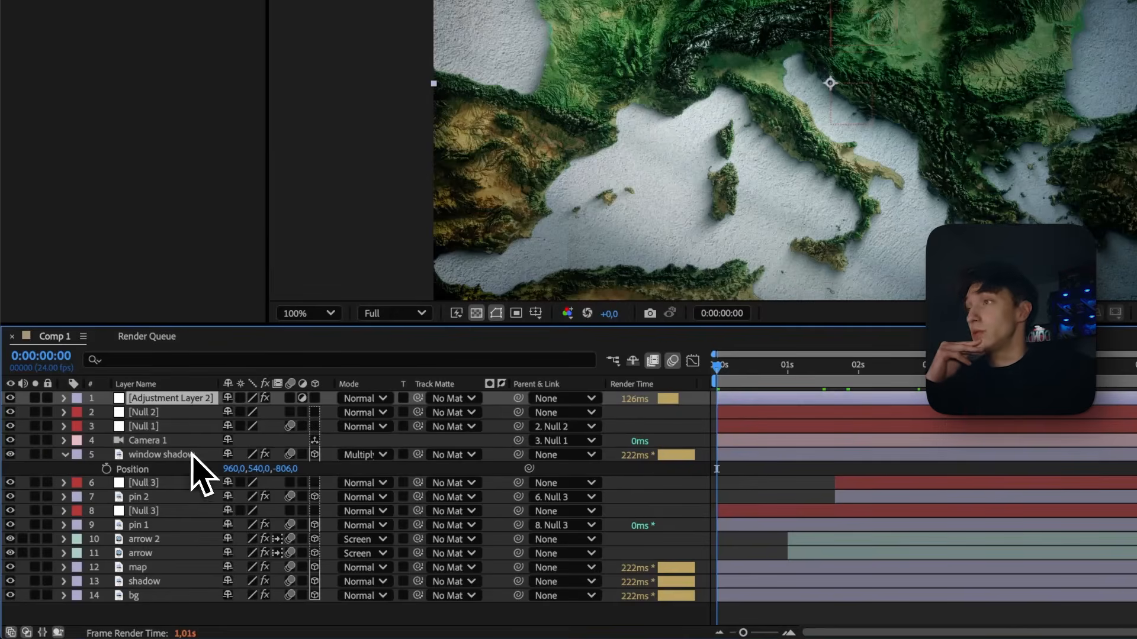
Toggle the window shadow layer's visibility to compare the map with and without the shadow overlay.
left_click(27, 456)
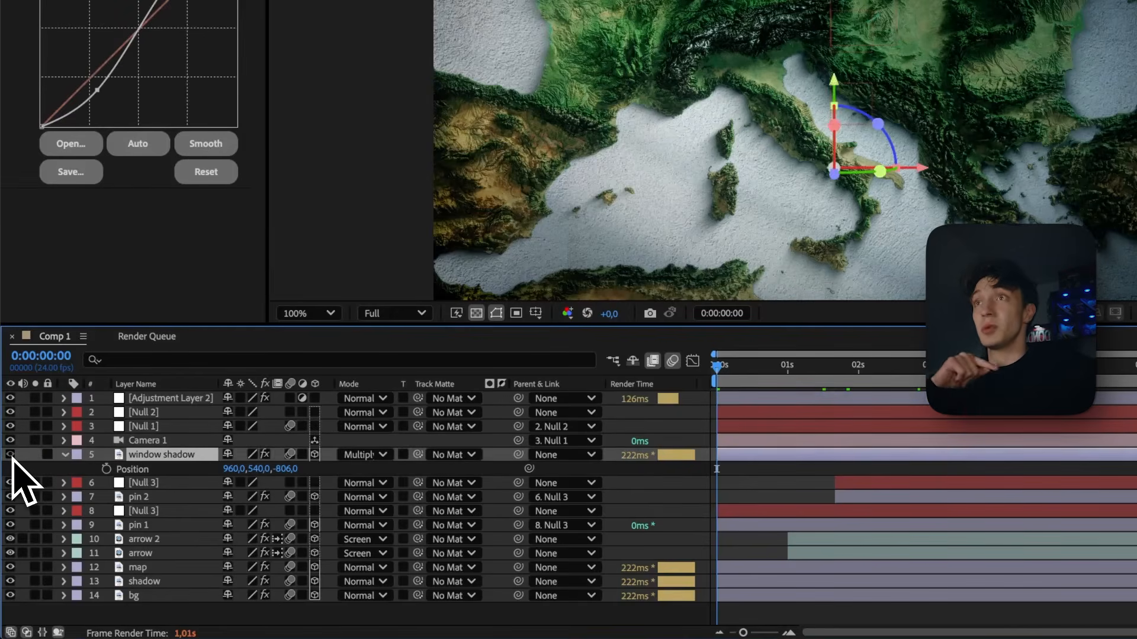
left_click(10, 455)
left_click(10, 455)
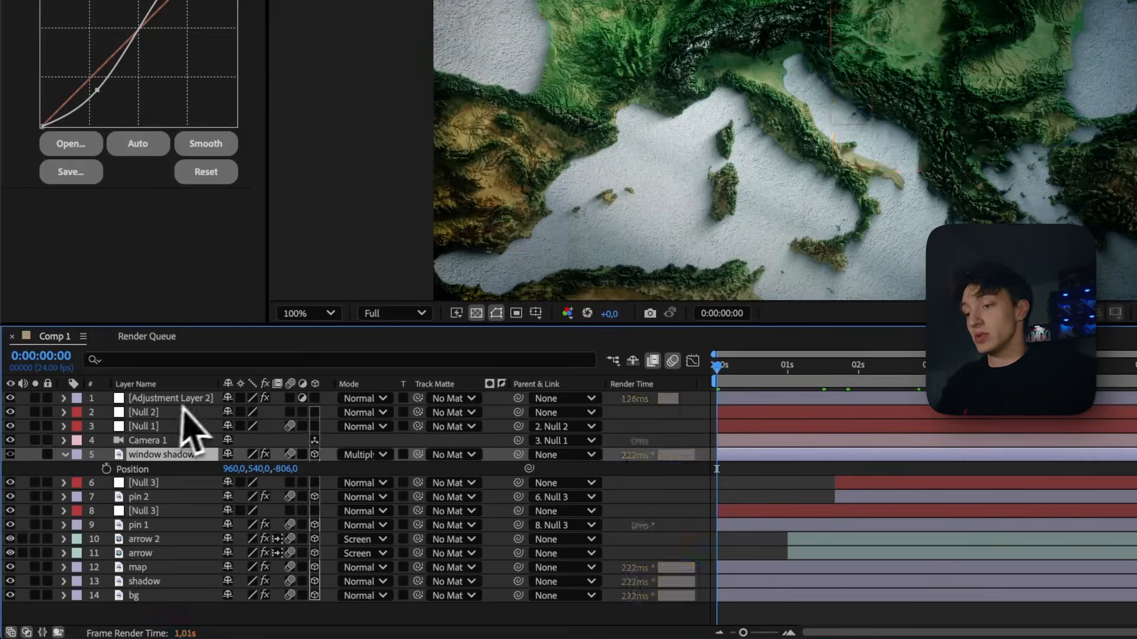
Select Adjustment Layer 2 together with the window shadow layer and toggle both to compare the map before and after.
left_click(10, 398, "ctrl")
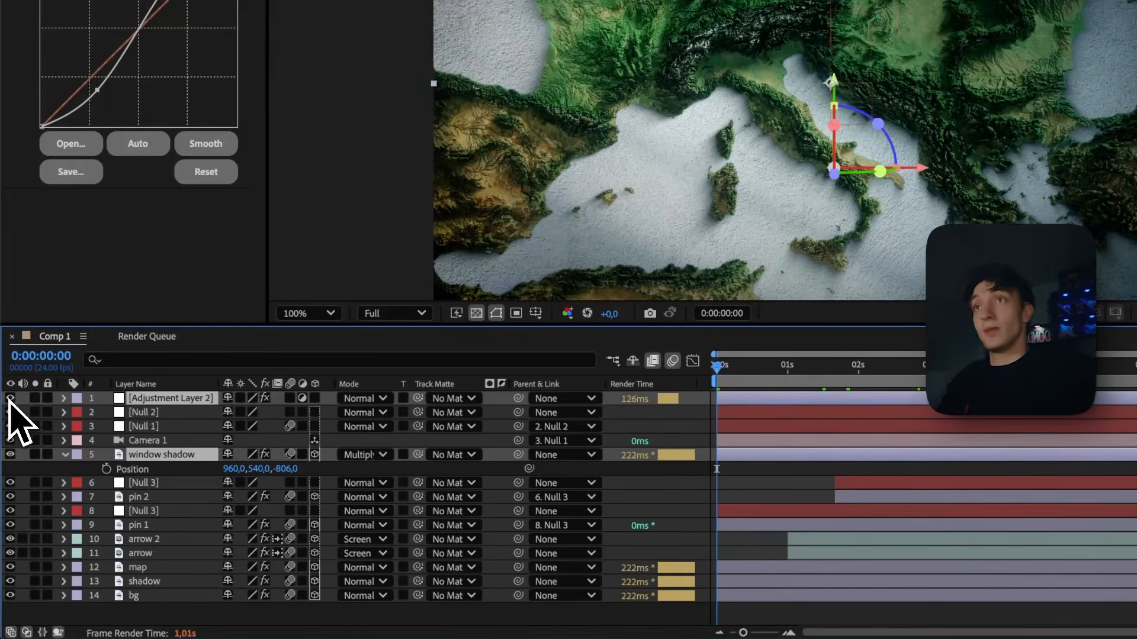
left_click(10, 398)
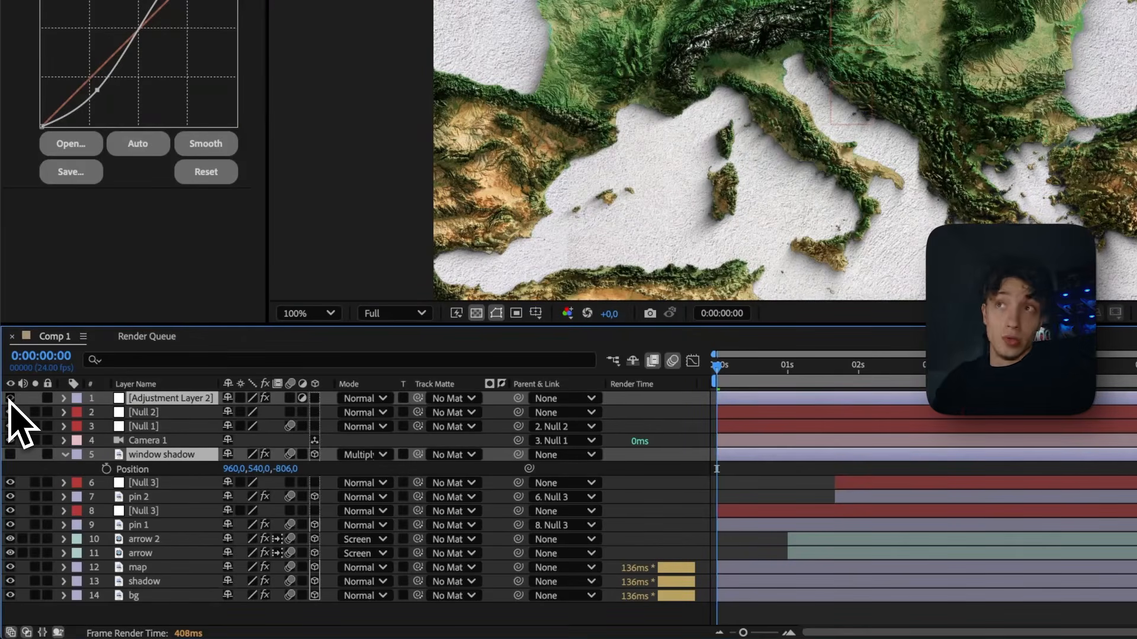
left_click(10, 398)
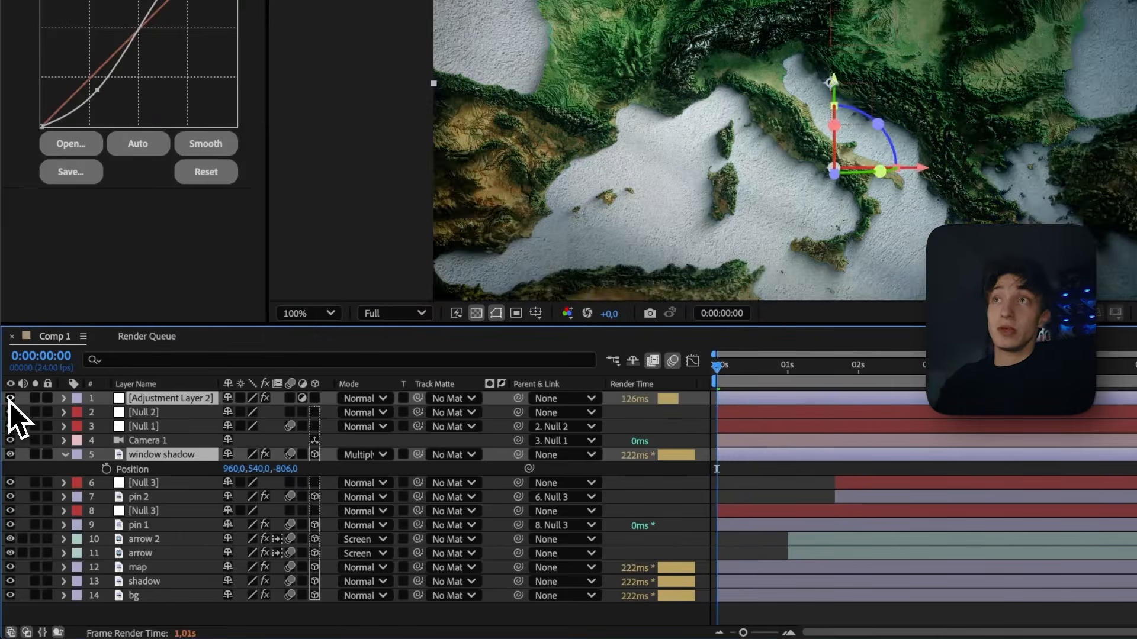
left_click(10, 399)
left_click(10, 399)
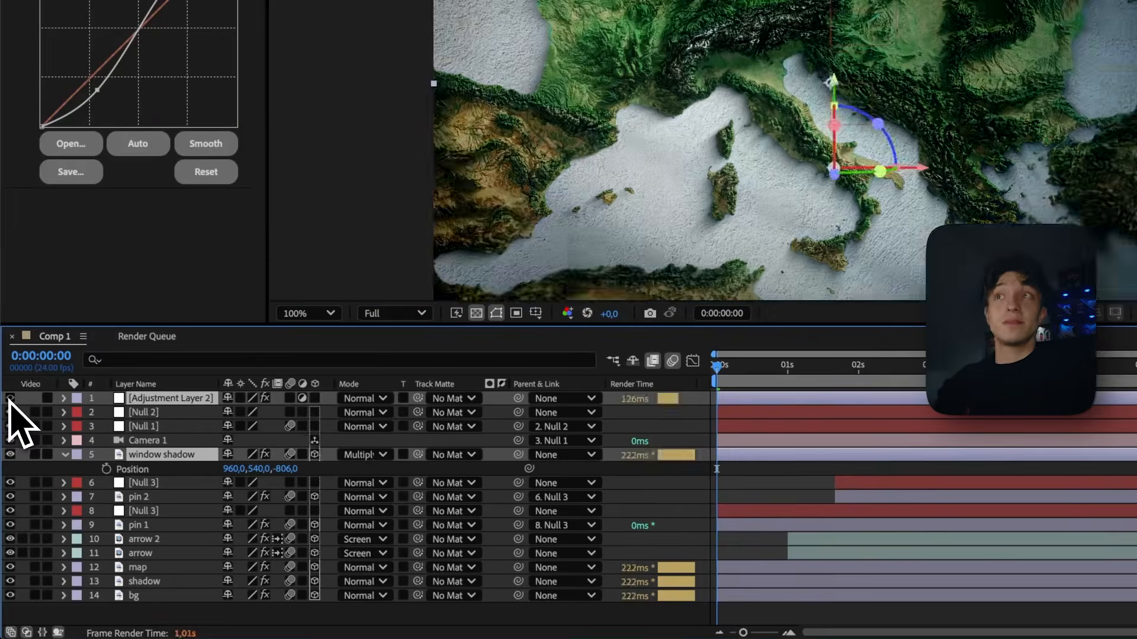
left_click(10, 398)
left_click(10, 398)
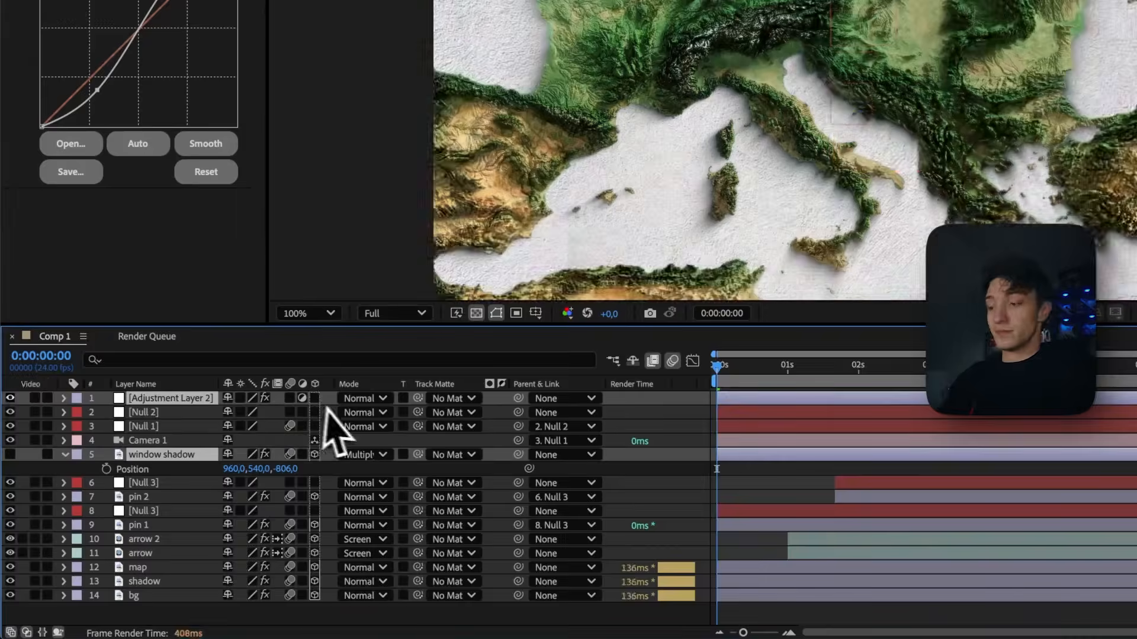